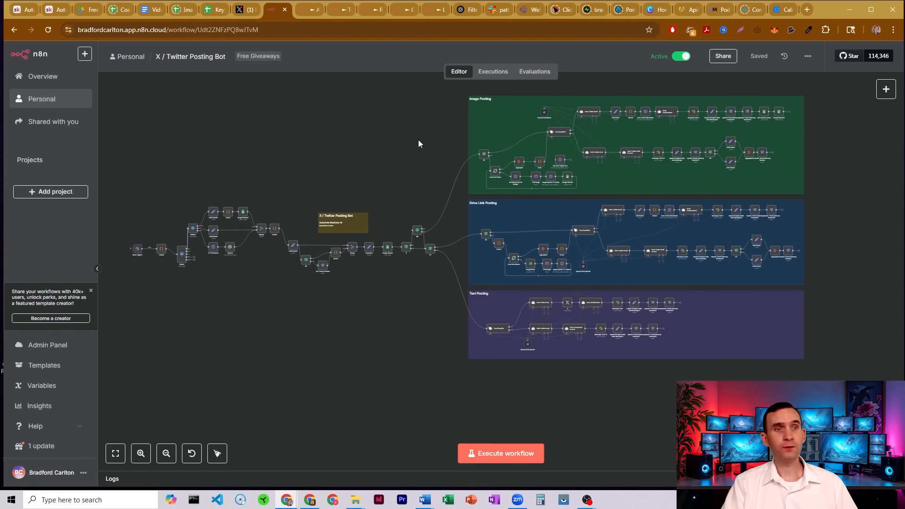
Switch to Slack and post the photo in #patty_pa_input asking to tweet it about live classes with the Skool community.
click(498, 9)
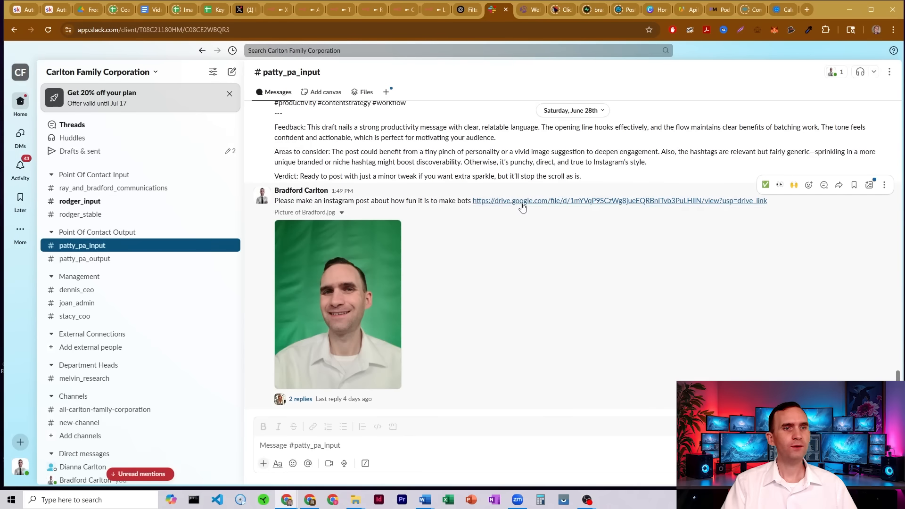
drag(904, 212, 513, 455)
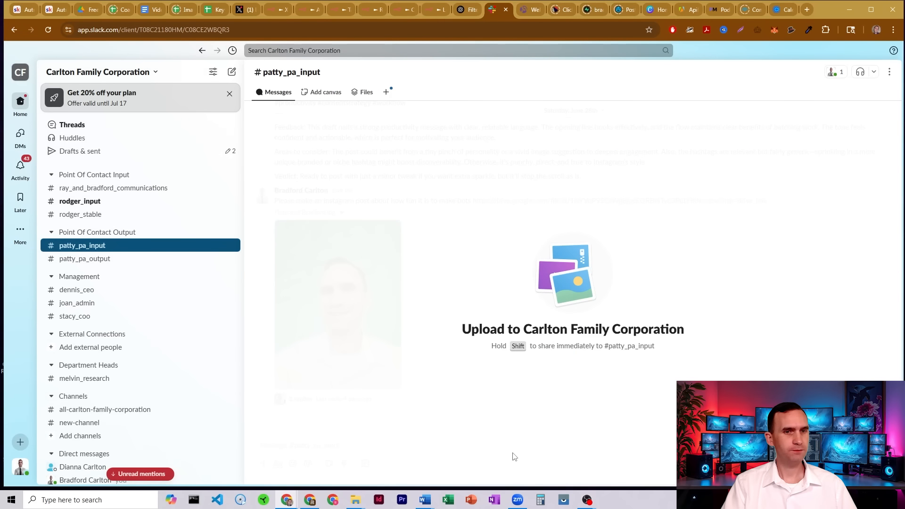
click(329, 409)
text(Post this image to twitter and say how fun it is to be able to hold live classes with my Skool community)
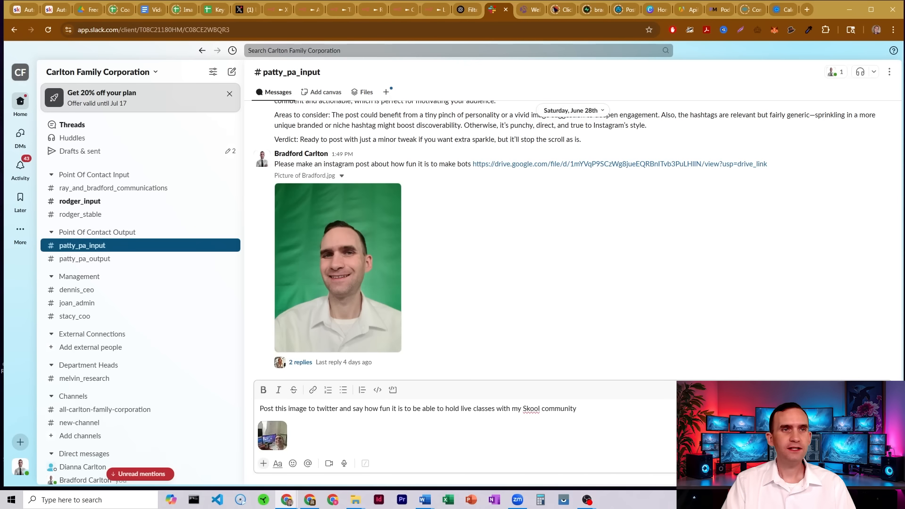
key(Return)
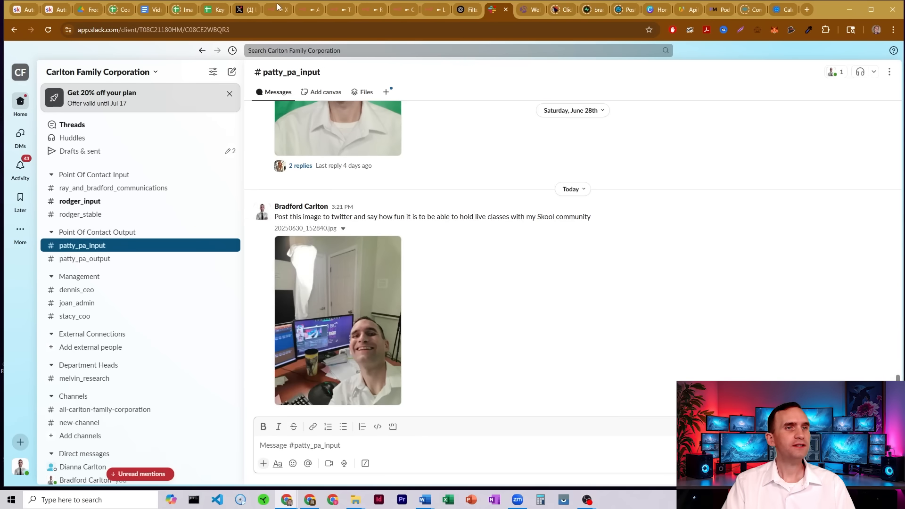
Switch to the X / Twitter Posting Bot workflow in n8n and watch the canvas.
click(278, 8)
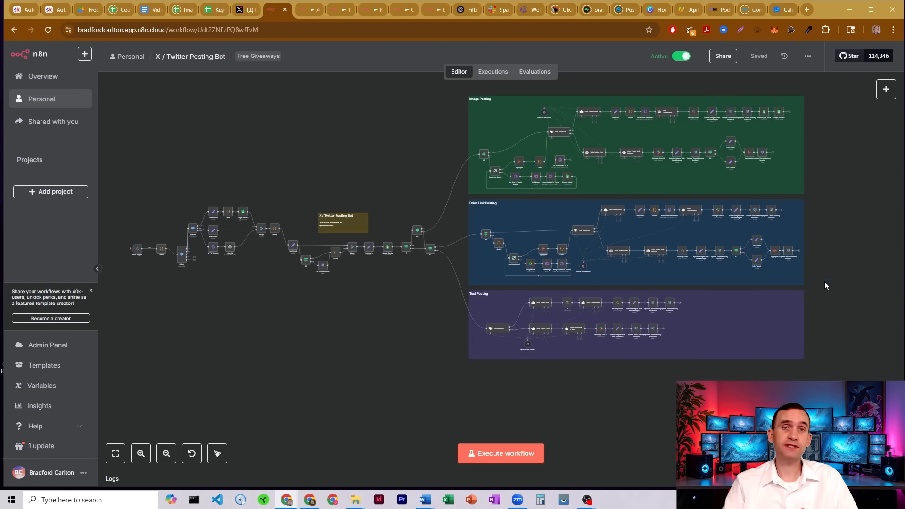
drag(831, 279, 436, 381)
mouse_move(835, 189)
mouse_down()
mouse_move(487, 269)
mouse_move(459, 282)
mouse_move(460, 293)
mouse_move(810, 237)
mouse_move(842, 175)
mouse_up()
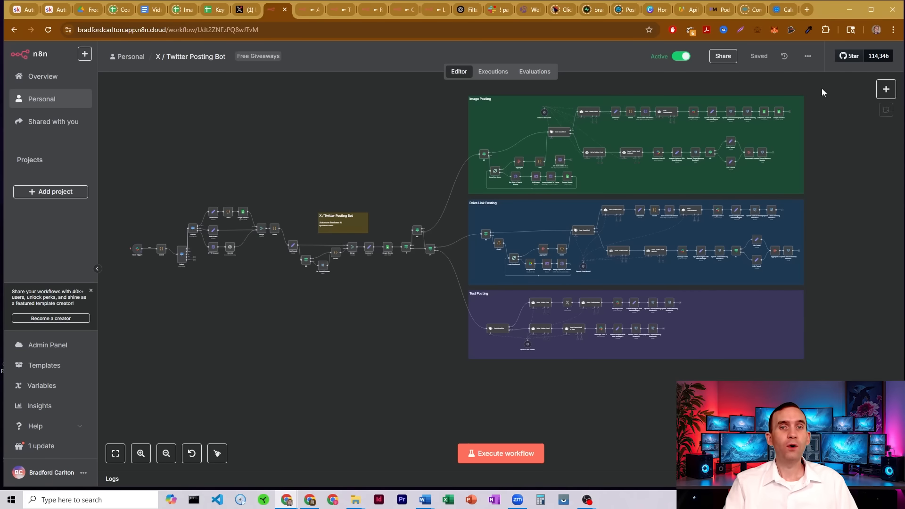
drag(821, 89, 805, 181)
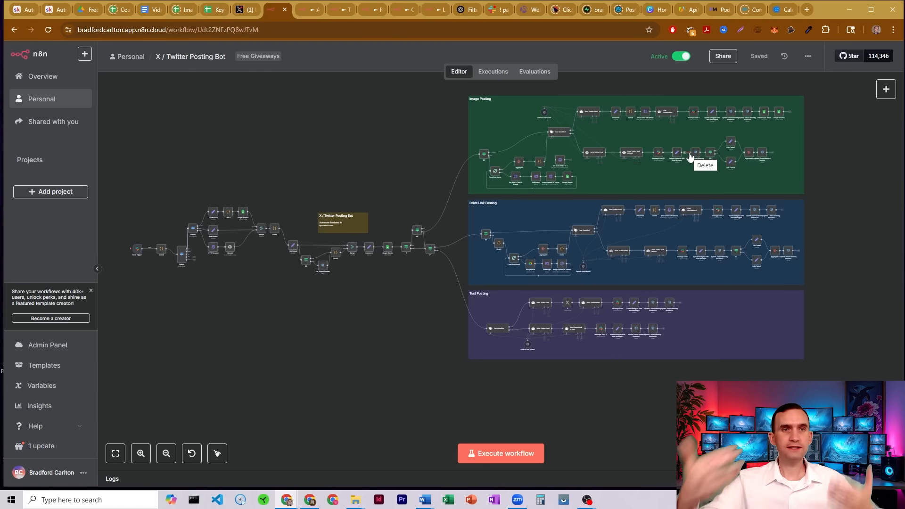
Open the thread on the posted Slack message and read the bot's draft tweet and feedback.
click(499, 10)
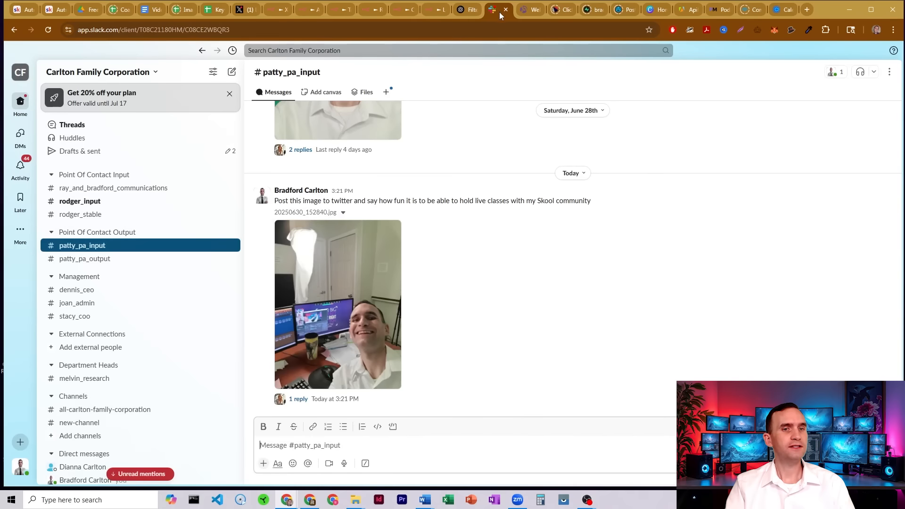
click(348, 405)
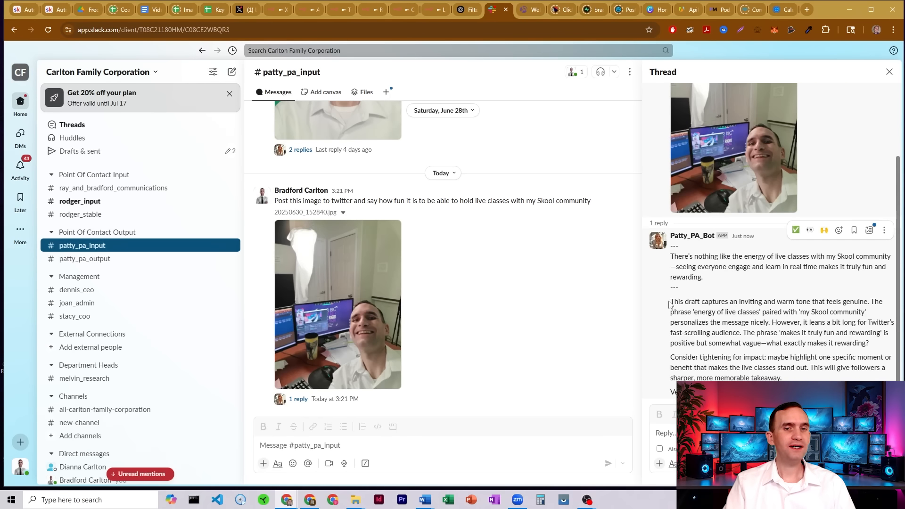
drag(669, 304, 875, 354)
drag(672, 362, 774, 377)
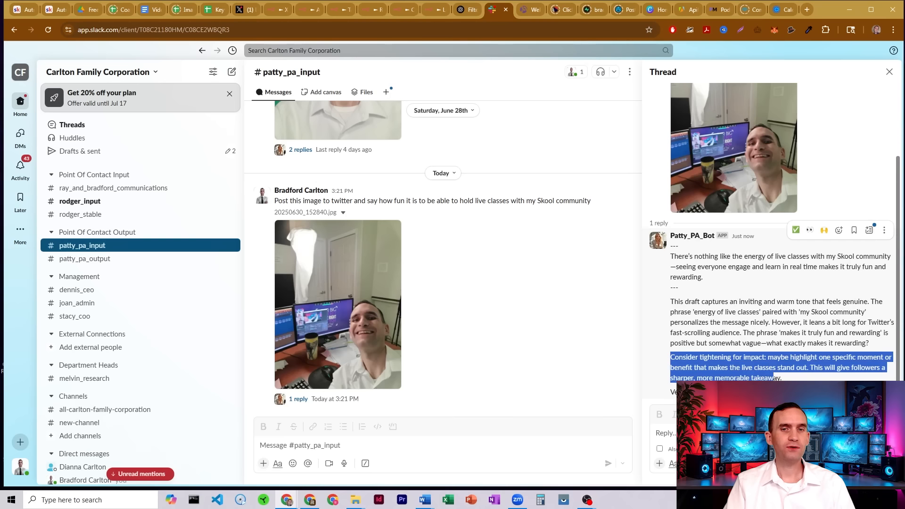
click(785, 386)
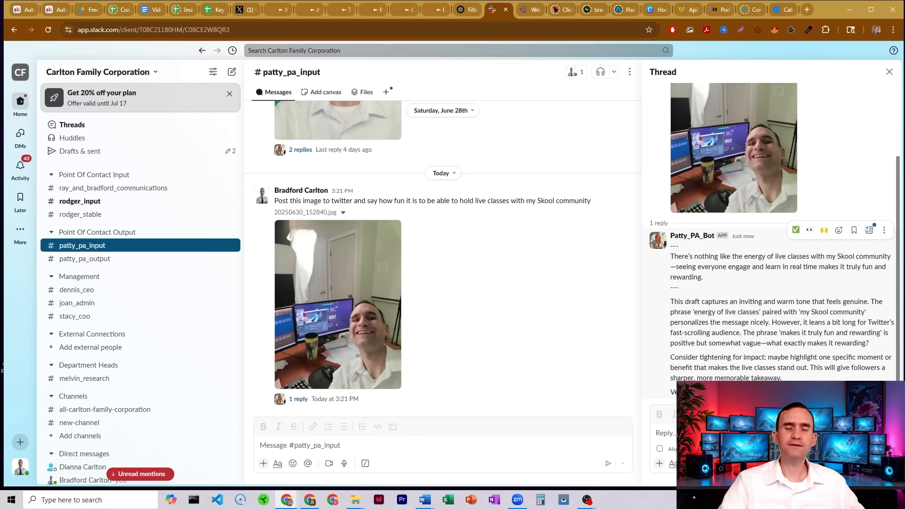
Reply in the thread: "Go ahead and pump up the energy".
click(754, 433)
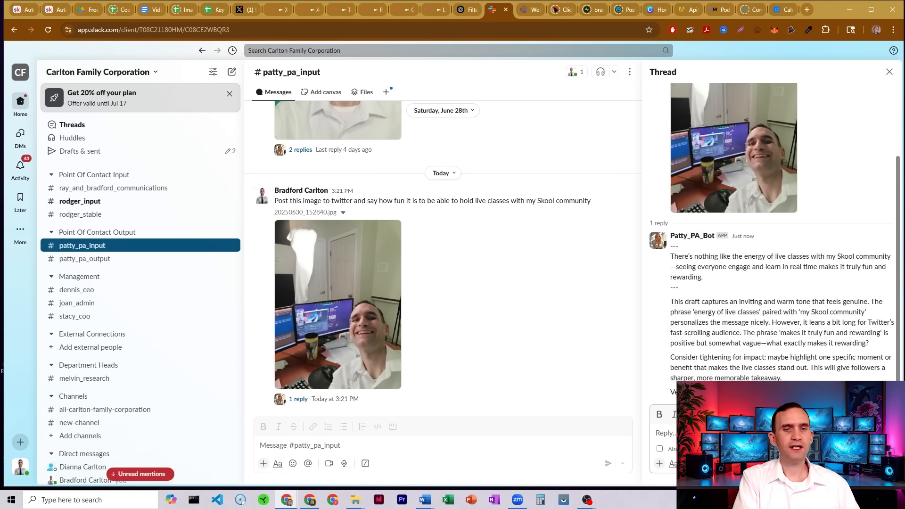
text(Go ahe)
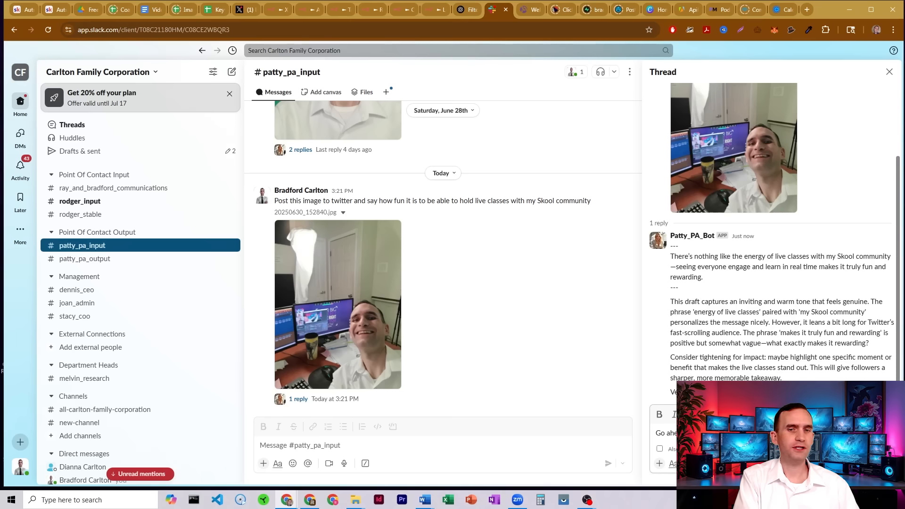
key(Return)
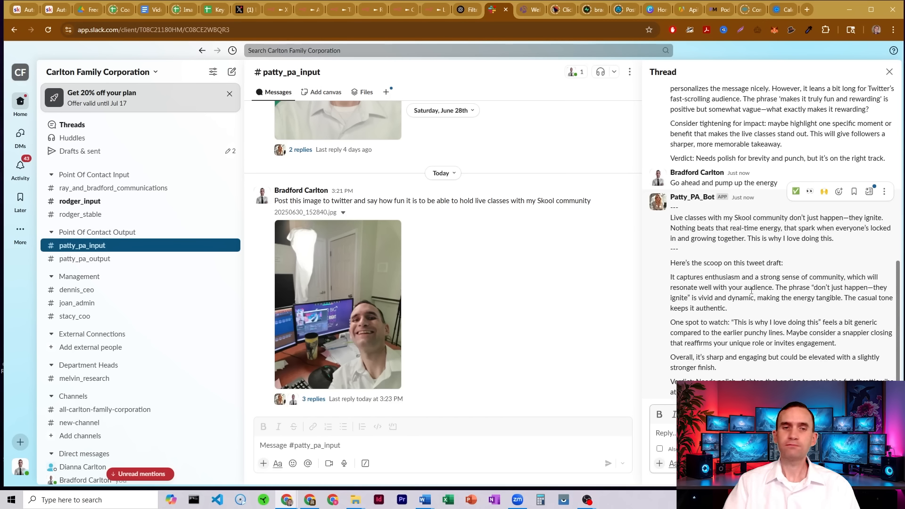
Review the revised draft and reply in the thread: "Go ahead and post it. It looks good".
drag(744, 312, 668, 277)
drag(666, 325, 696, 368)
click(739, 369)
click(692, 380)
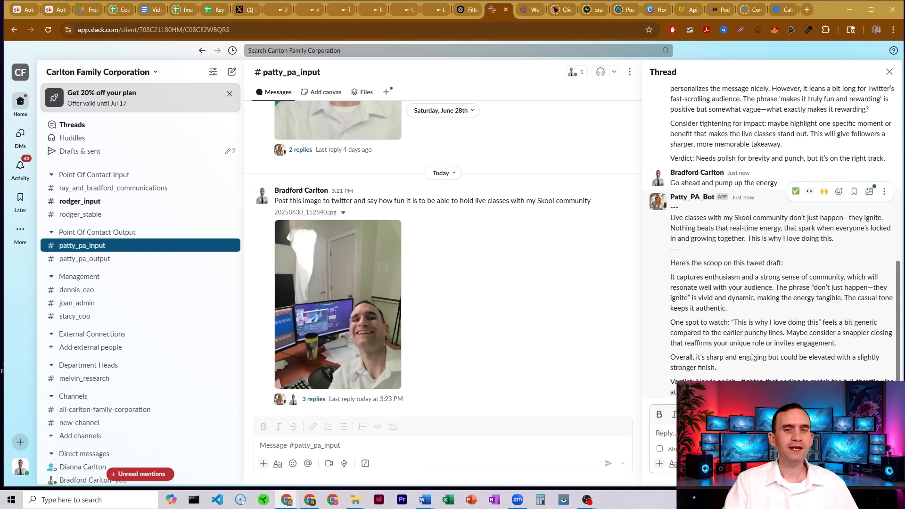
text(Go ahe)
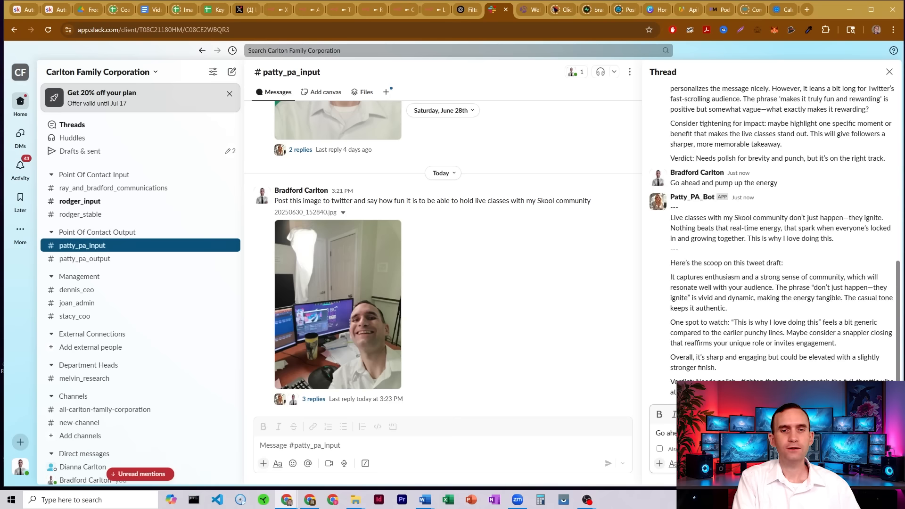
key(Return)
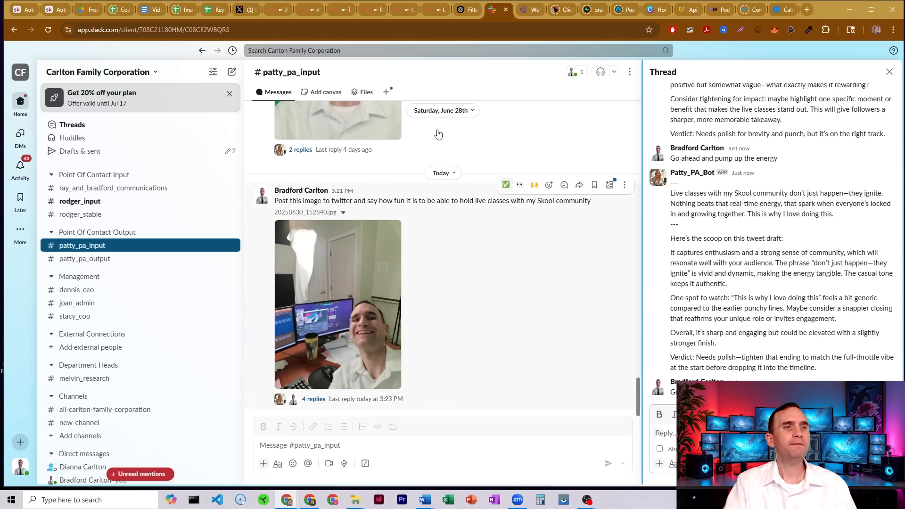
Reload the X profile page and check the newest posted tweet with the photo.
click(274, 9)
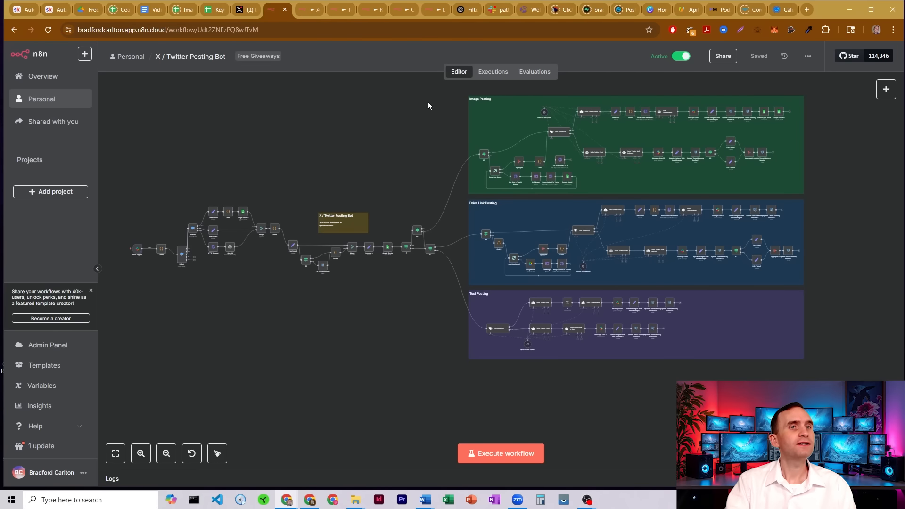
click(502, 10)
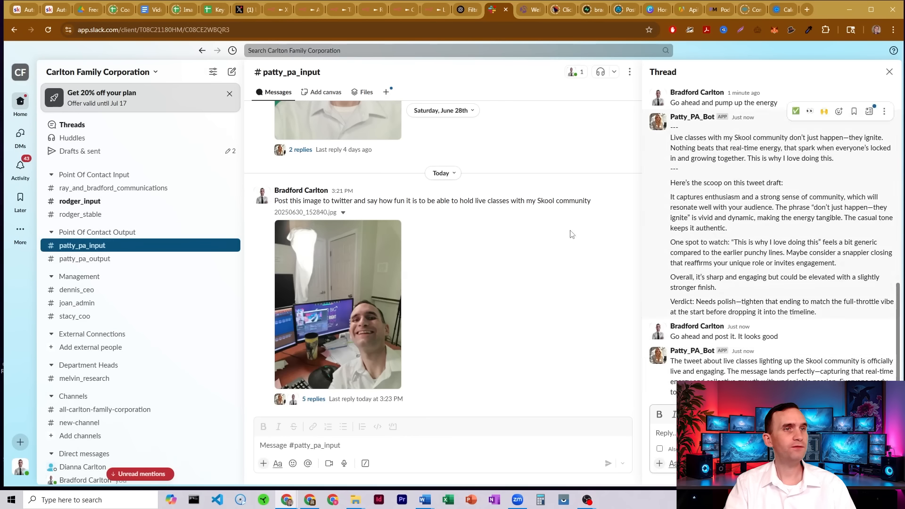
click(239, 10)
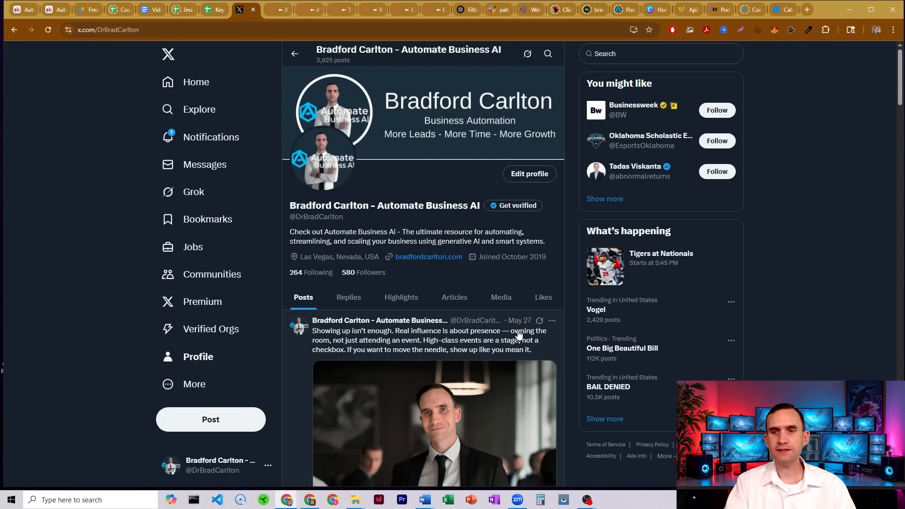
click(48, 30)
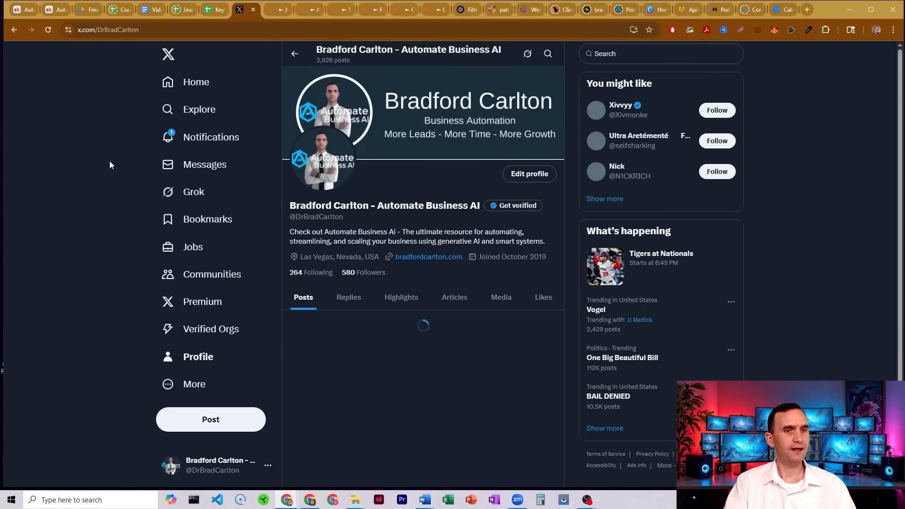
scroll(103, 184, down, 3)
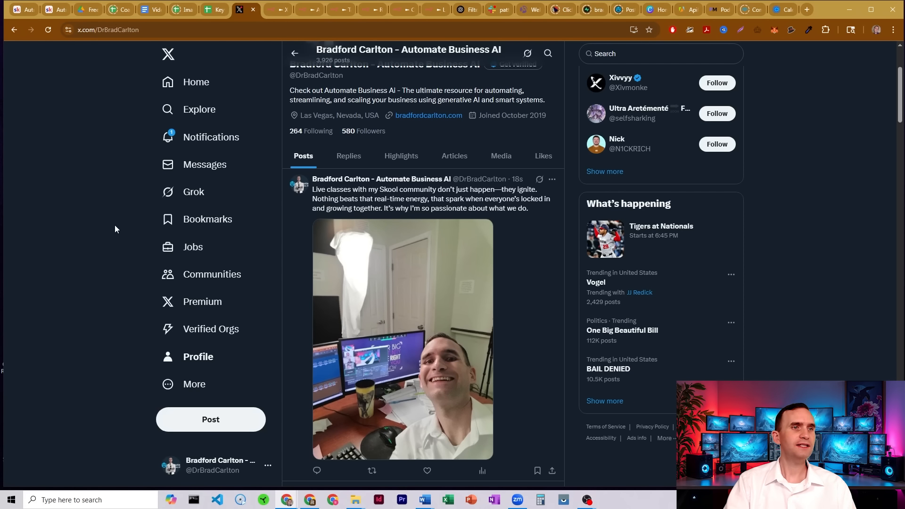
scroll(106, 217, up, 3)
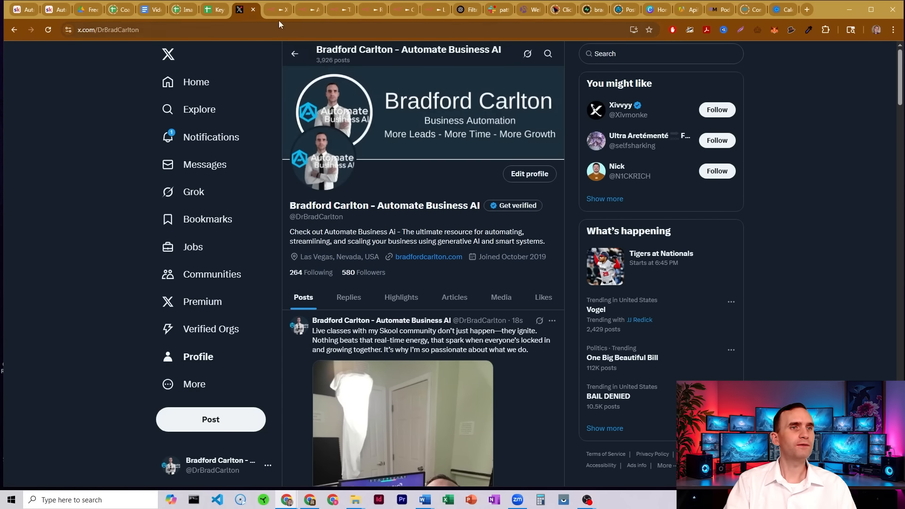
Browse the Automate Business AI Skool classrooms and their workflow download courses.
click(272, 8)
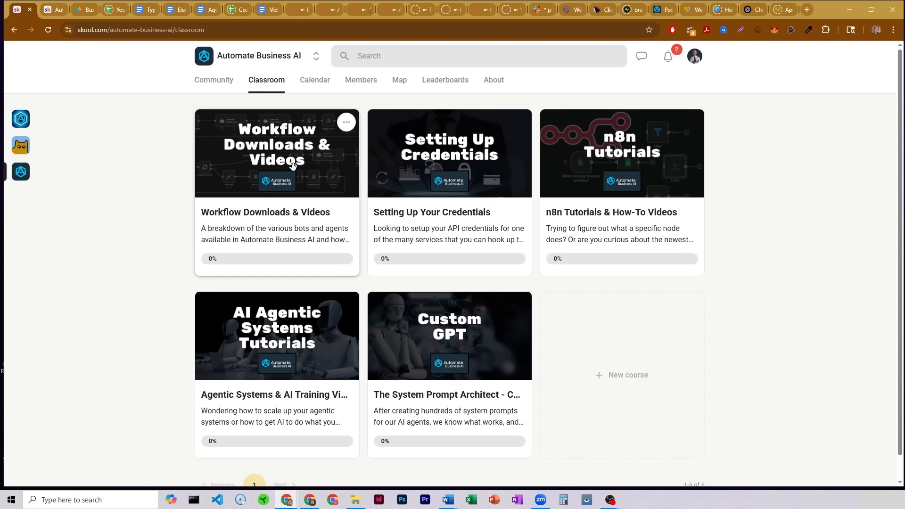
click(297, 172)
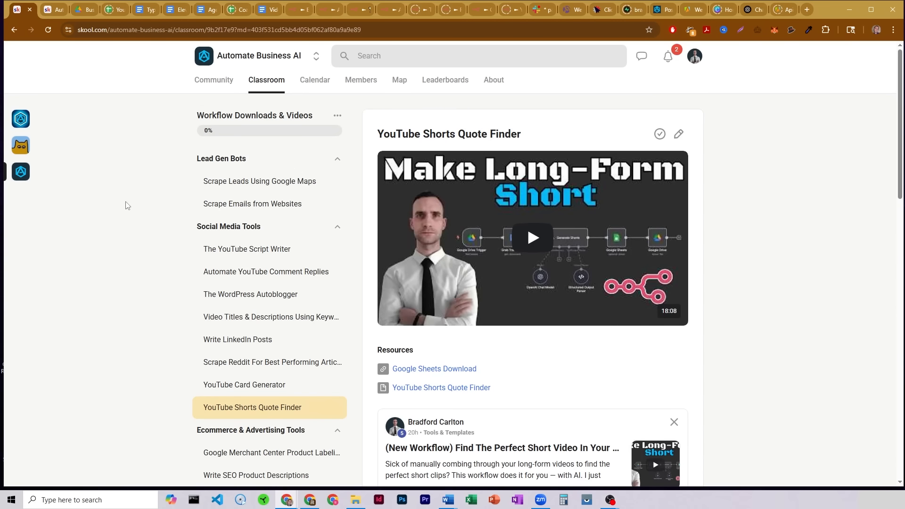
scroll(137, 244, down, 3)
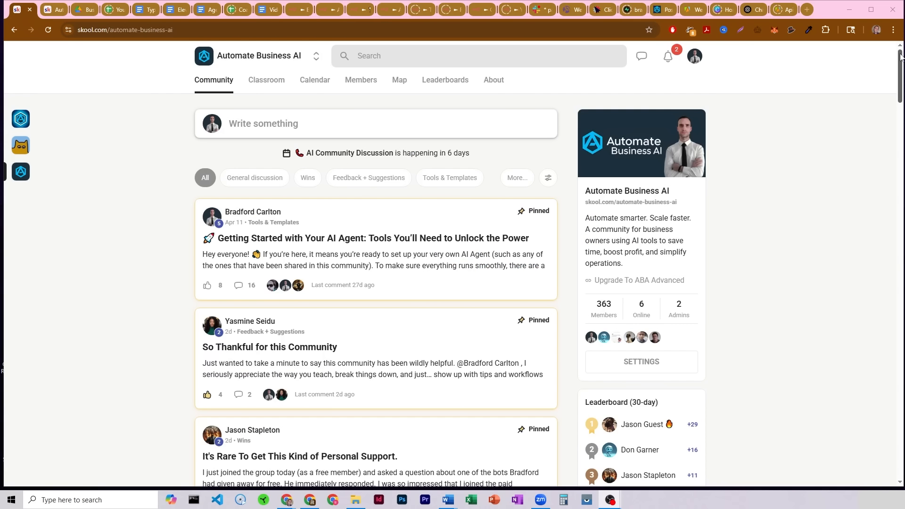
drag(900, 56, 900, 110)
key(ctrl+Tab)
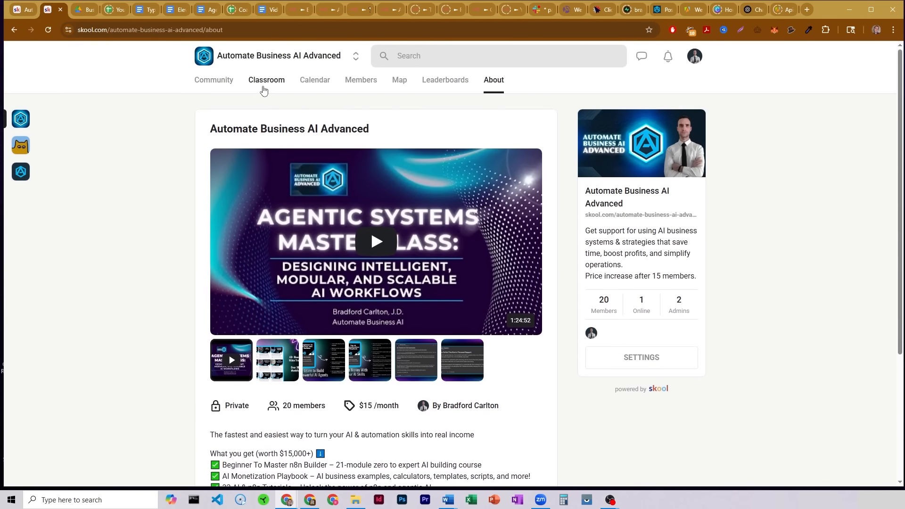
click(265, 81)
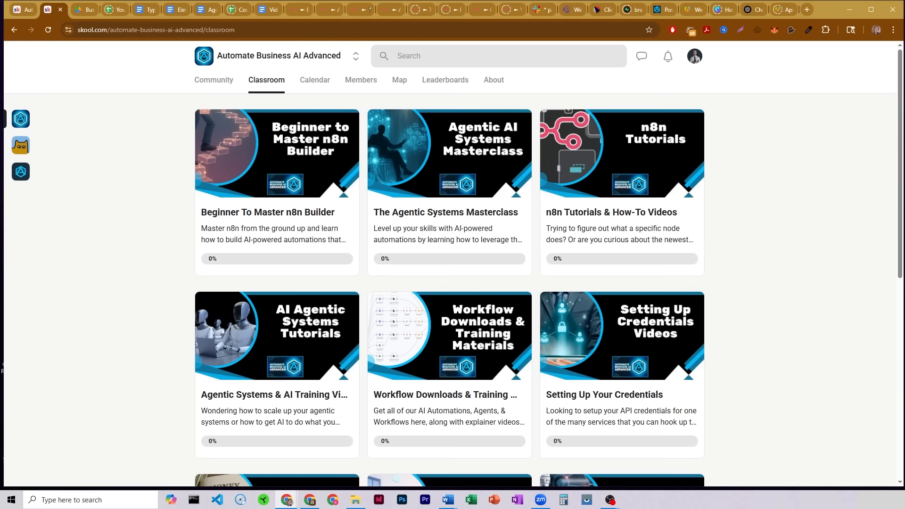
mouse_move(902, 62)
mouse_down()
mouse_move(892, 288)
mouse_move(890, 48)
mouse_up()
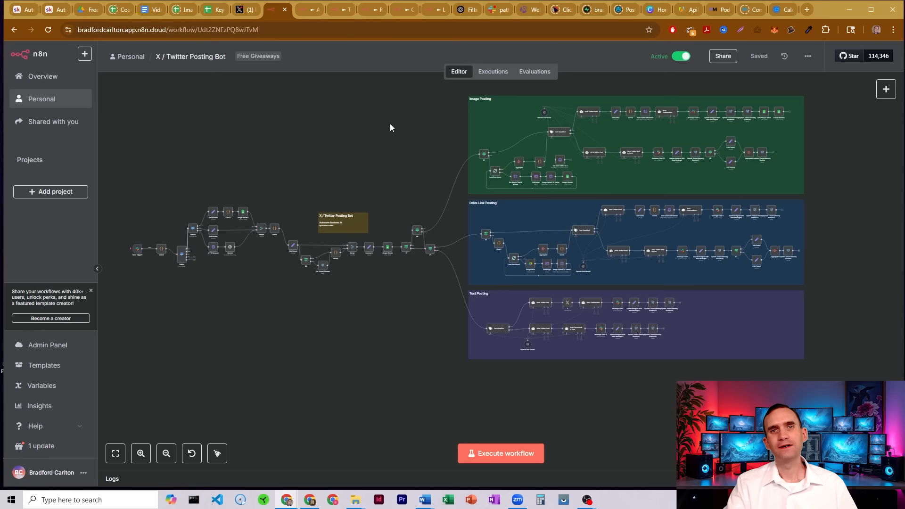
Zoom into the workflow's Slack trigger section and inspect its routing nodes.
click(143, 455)
click(143, 454)
click(143, 455)
click(143, 454)
drag(317, 326, 763, 336)
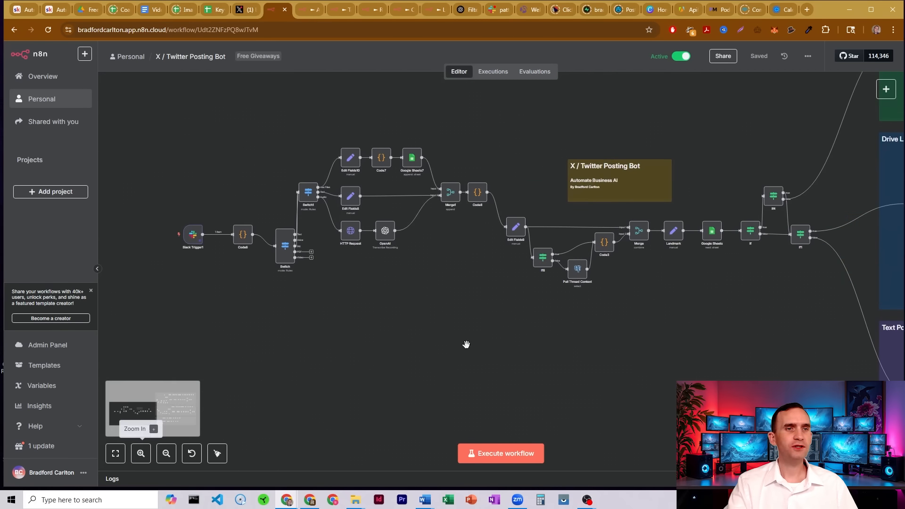
drag(407, 335, 688, 313)
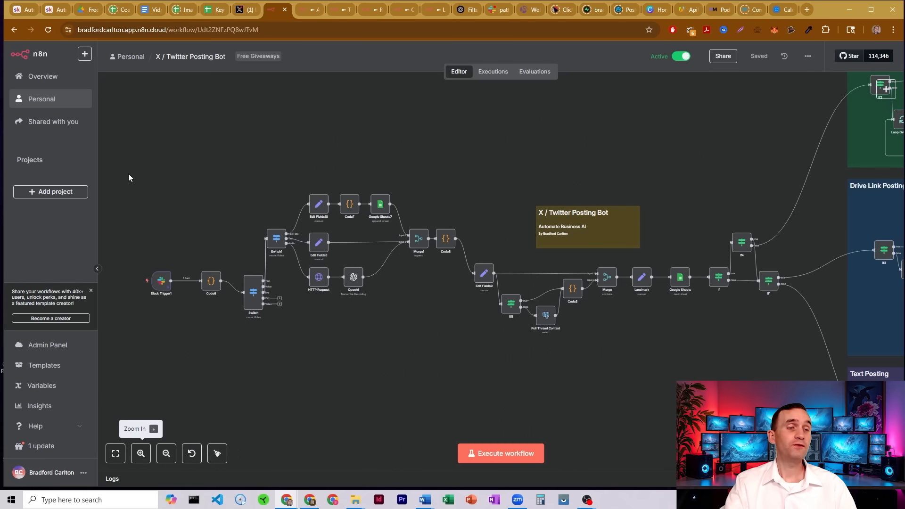
drag(127, 178, 672, 372)
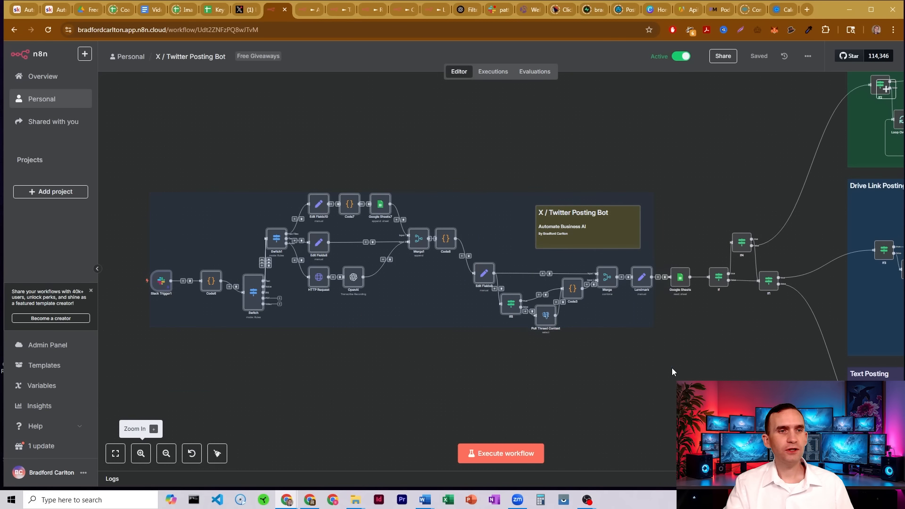
drag(291, 165, 409, 225)
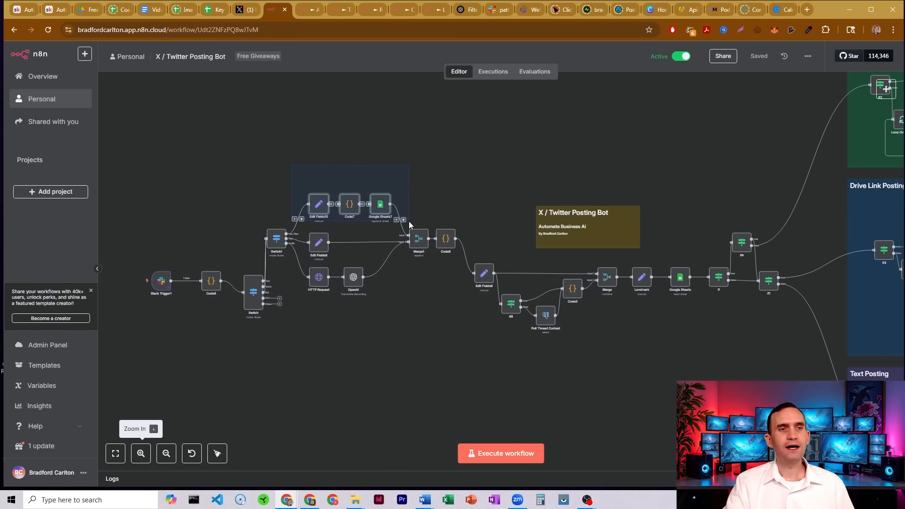
click(423, 167)
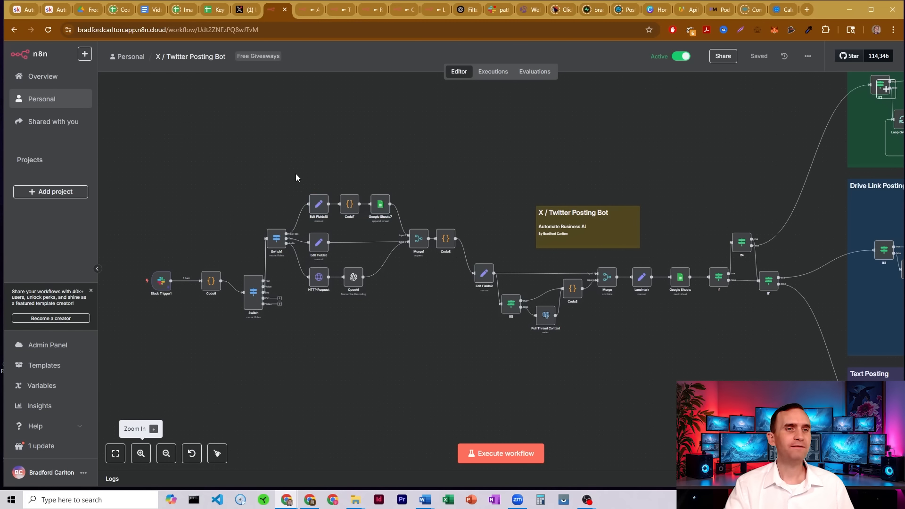
drag(294, 171, 402, 228)
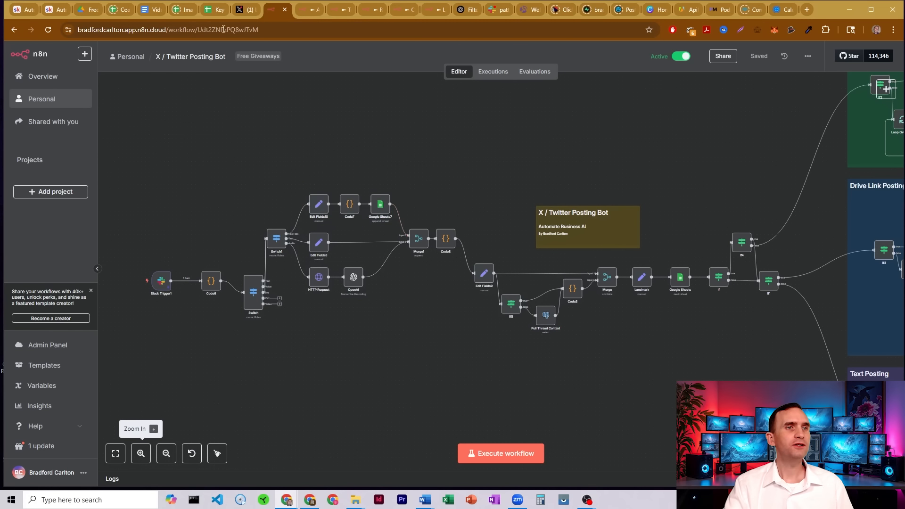
Check the Image Links spreadsheet's newest row for the posted tweet's Twitter ID and post time, then return to the workflow.
click(218, 9)
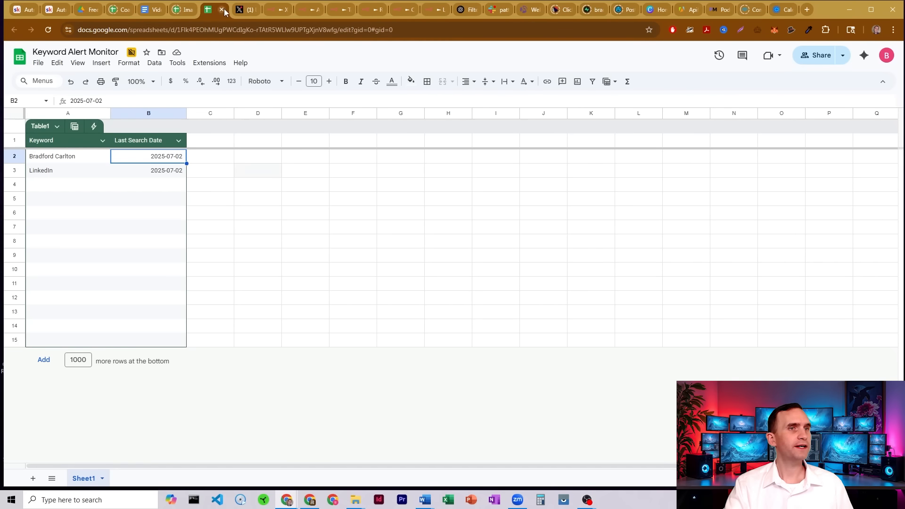
click(186, 10)
drag(179, 12, 212, 11)
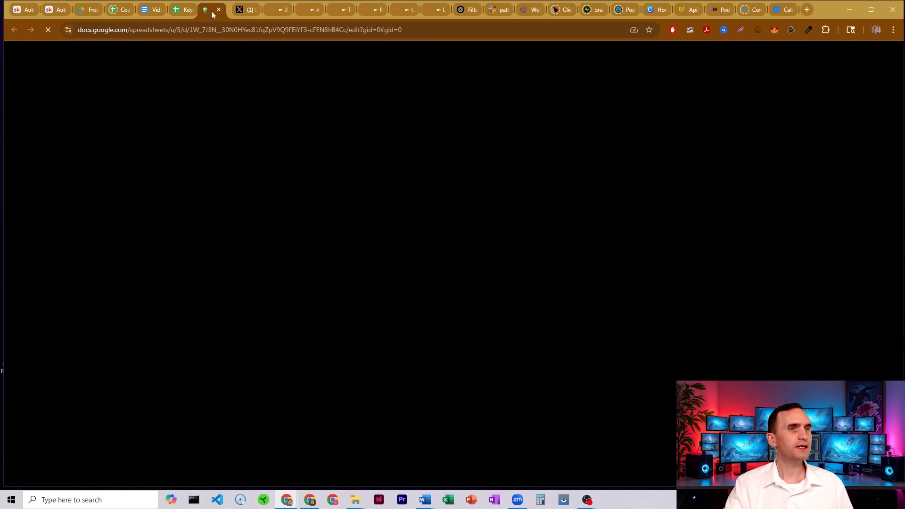
scroll(238, 212, down, 5)
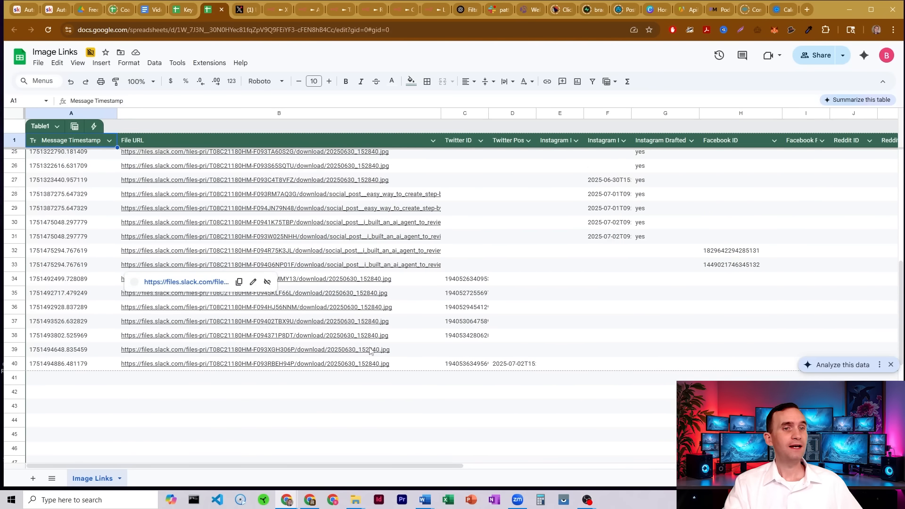
click(497, 367)
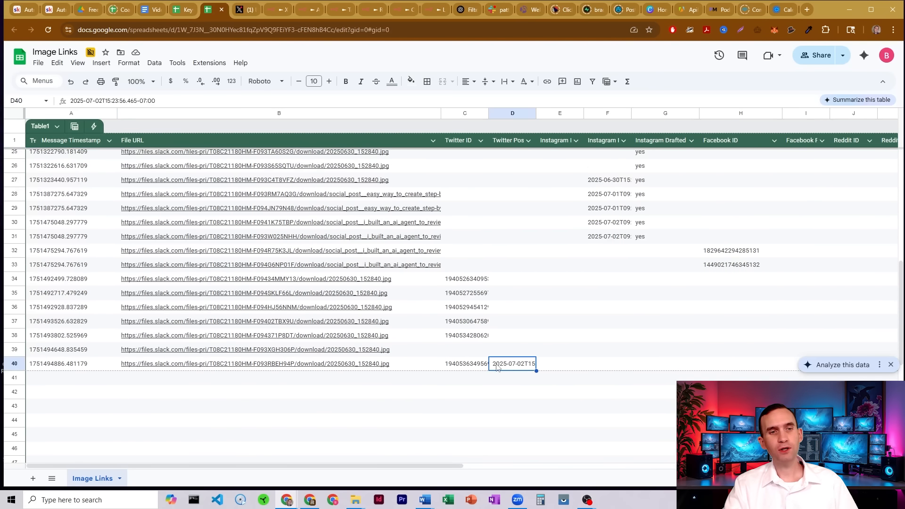
click(470, 372)
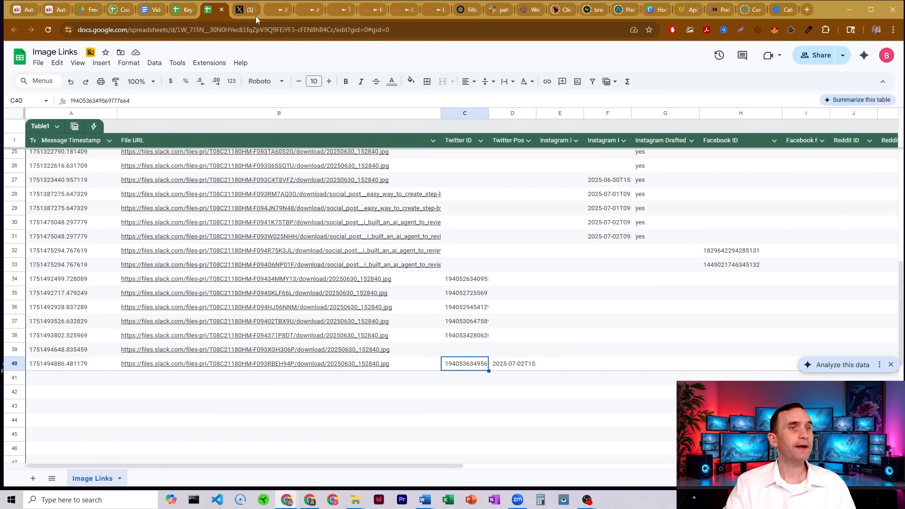
click(279, 9)
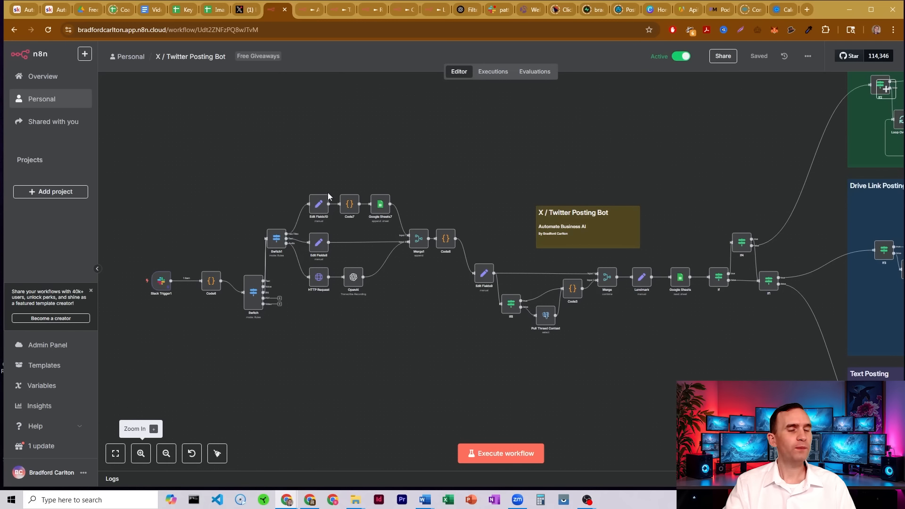
Inspect the Slack Trigger1 settings and the Code6 node's session_id code for threaded and top-level messages.
double_click(160, 282)
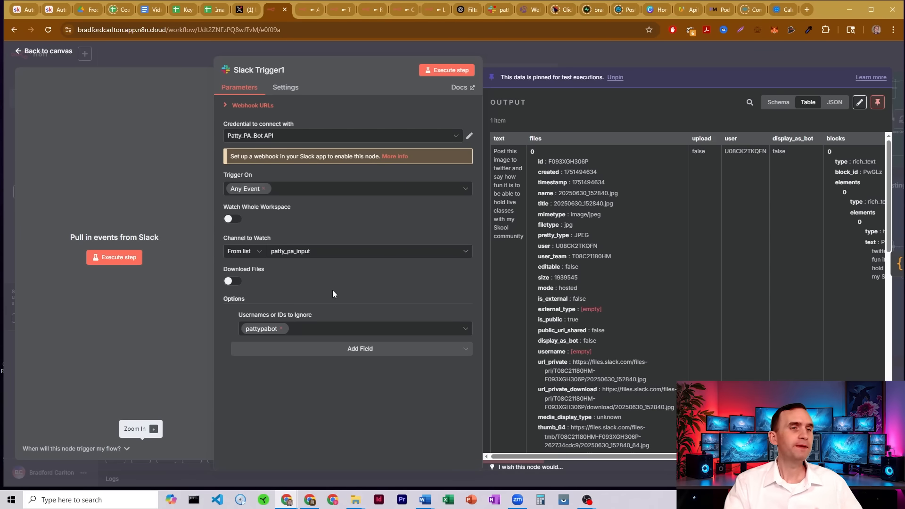
click(513, 54)
double_click(211, 282)
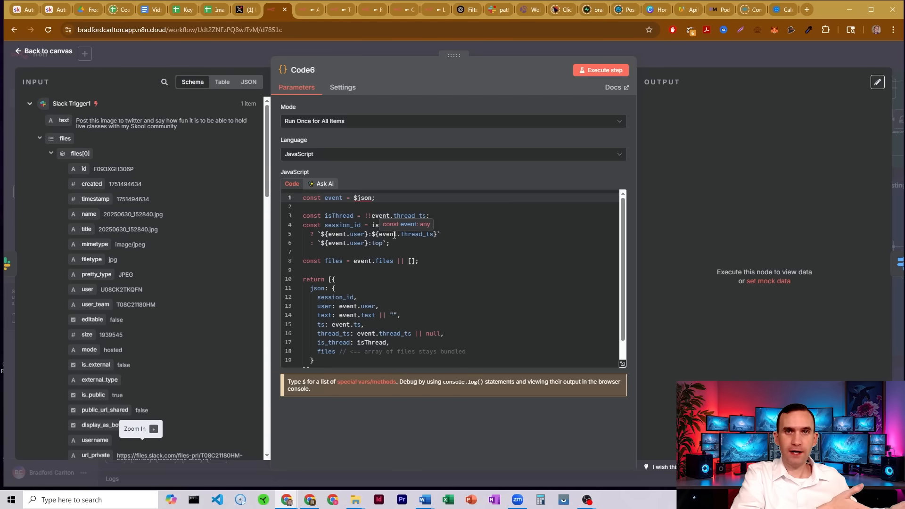
double_click(379, 244)
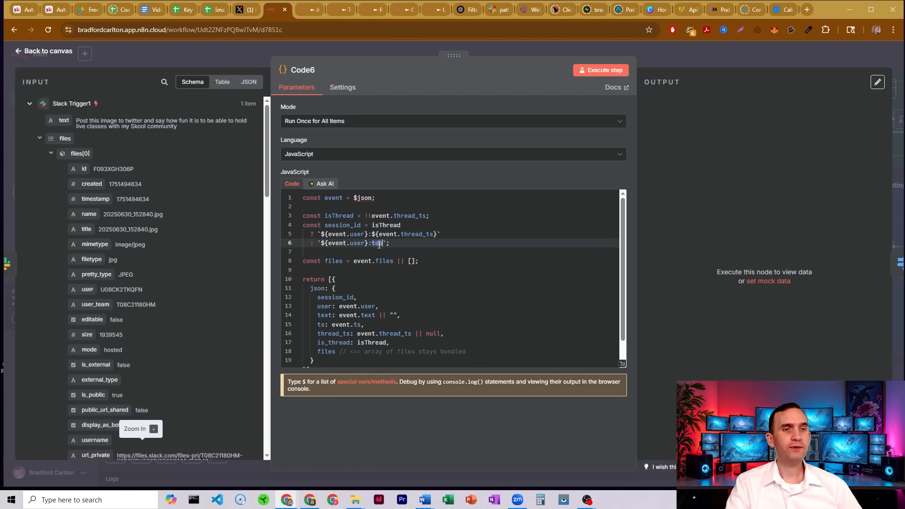
drag(324, 244, 374, 243)
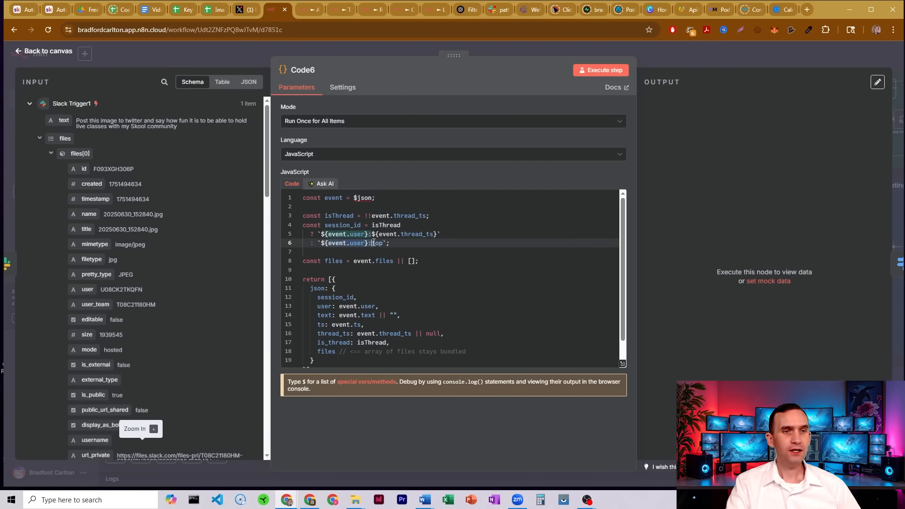
click(374, 243)
double_click(377, 242)
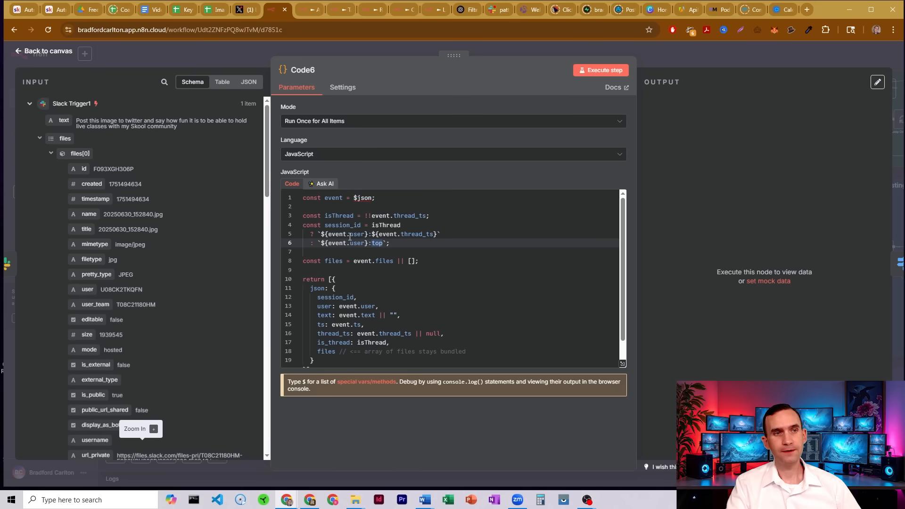
drag(321, 233, 368, 233)
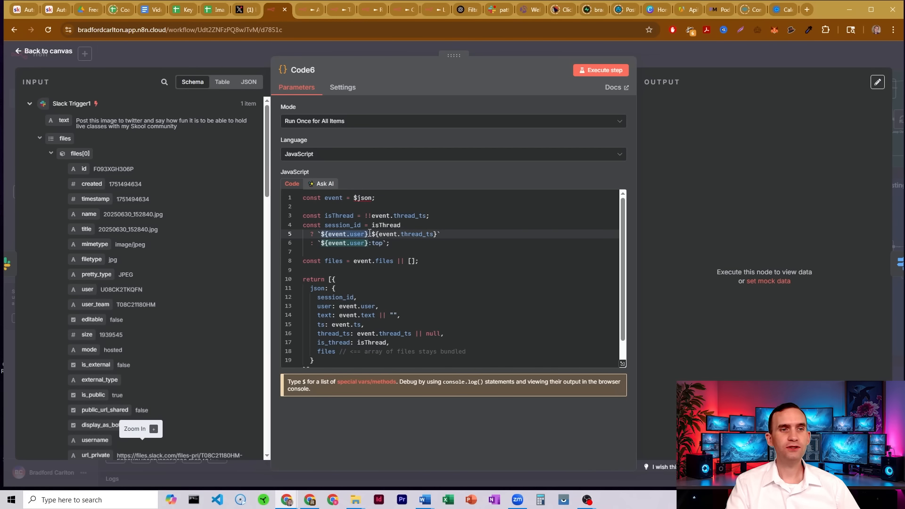
click(369, 234)
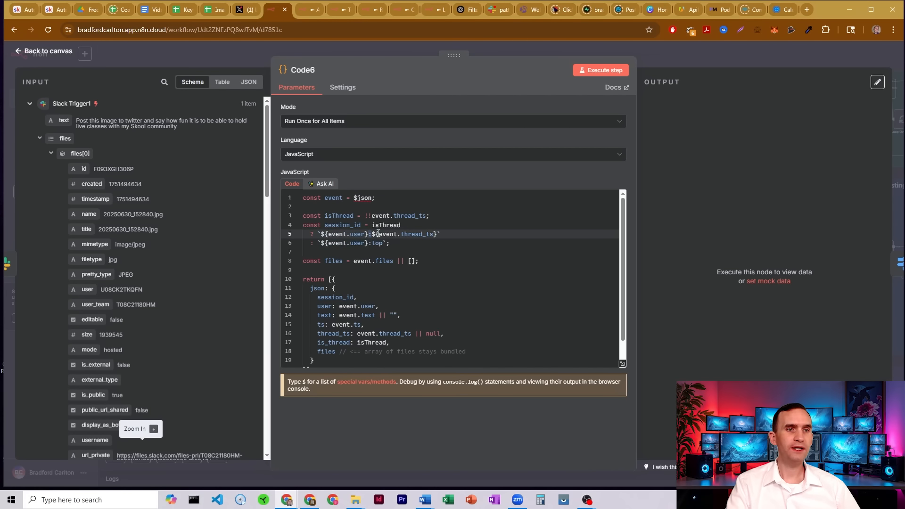
drag(377, 233, 433, 234)
click(435, 234)
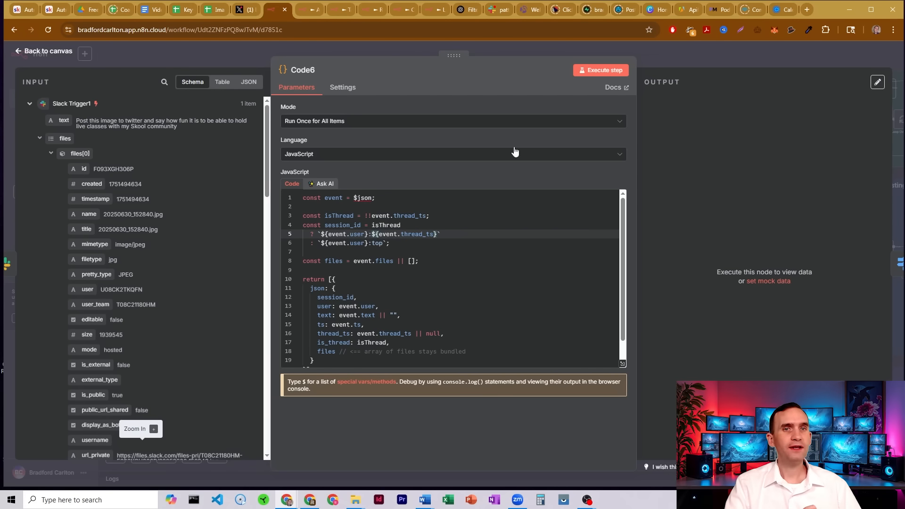
click(655, 58)
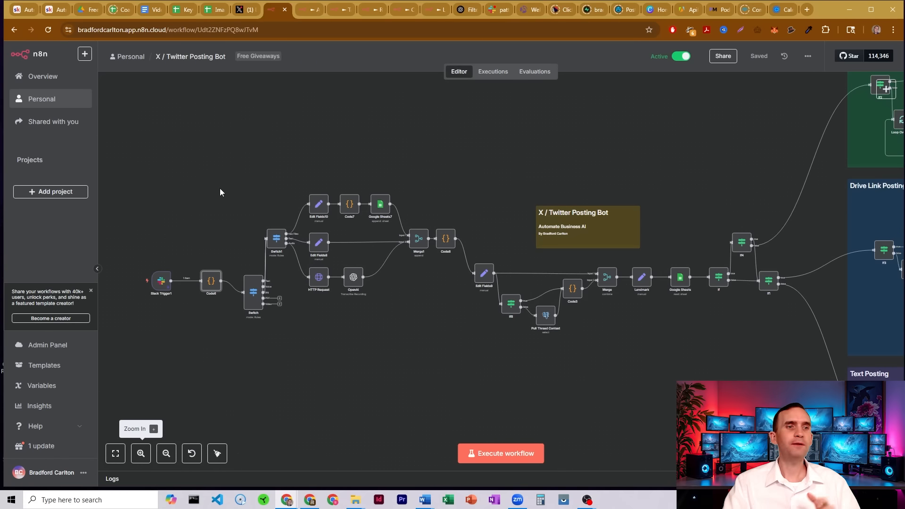
Open the Switch node and review its routing rules for text, m4a voice and jpg file types.
click(256, 288)
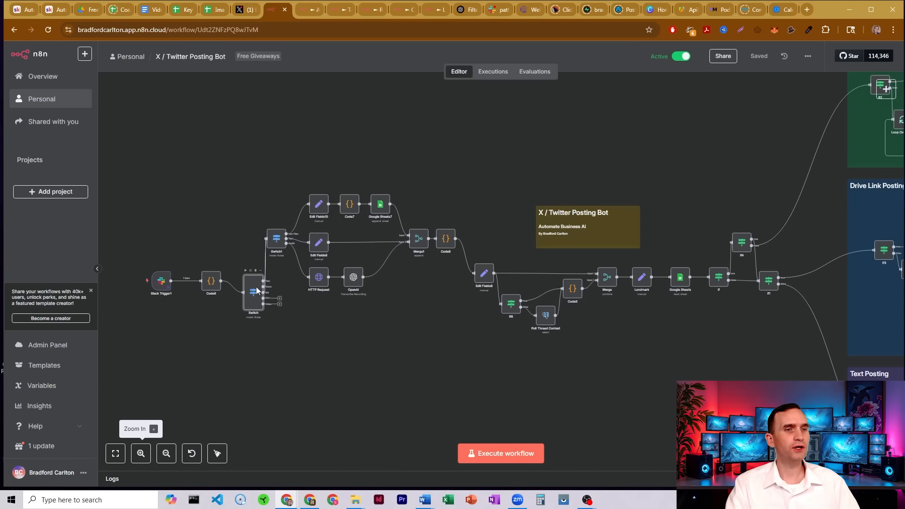
double_click(255, 286)
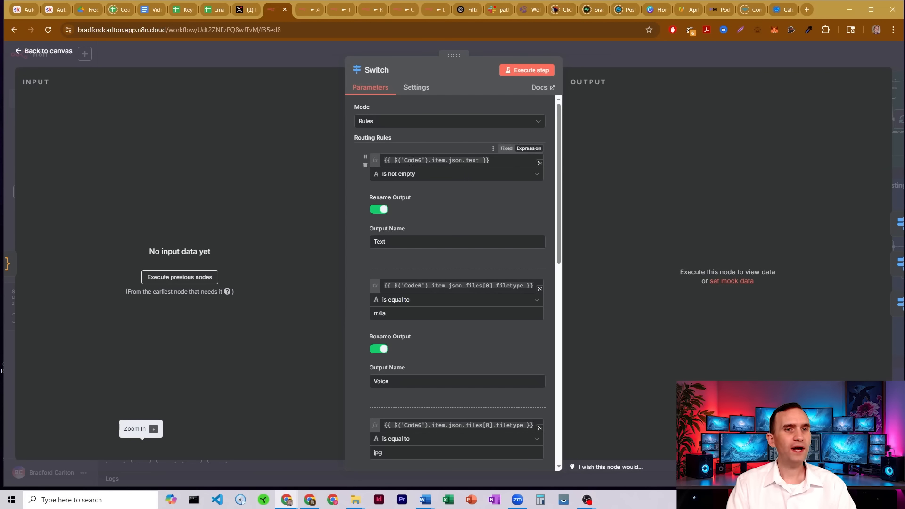
drag(467, 285, 501, 285)
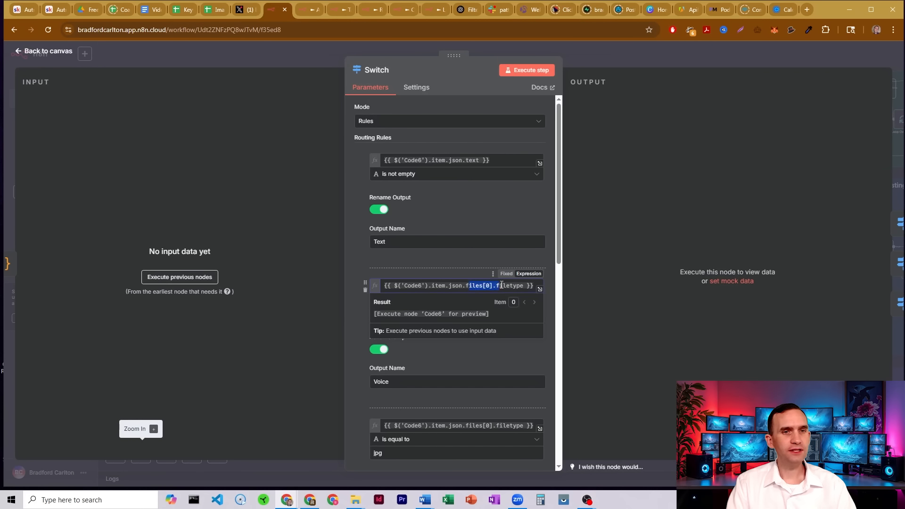
click(467, 270)
scroll(395, 316, down, 2)
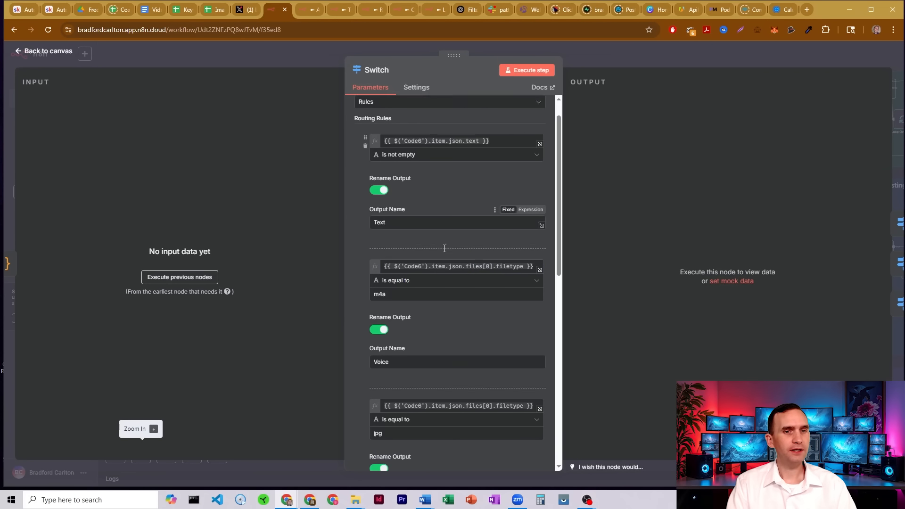
drag(396, 222, 367, 220)
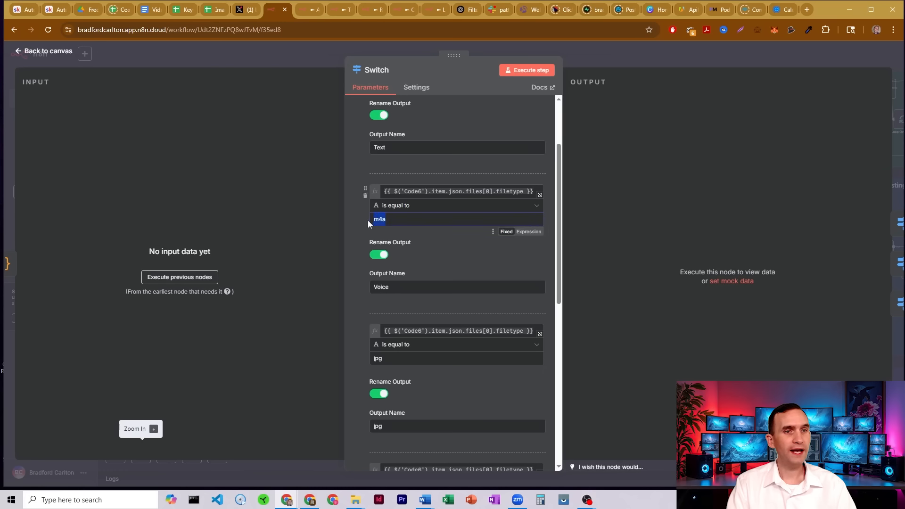
drag(394, 358, 363, 357)
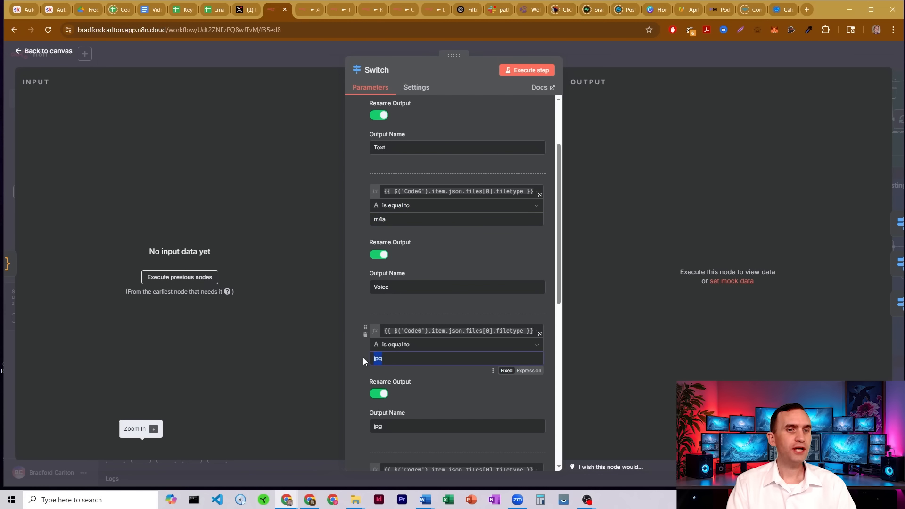
scroll(435, 258, down, 1)
scroll(417, 282, down, 3)
scroll(420, 250, up, 6)
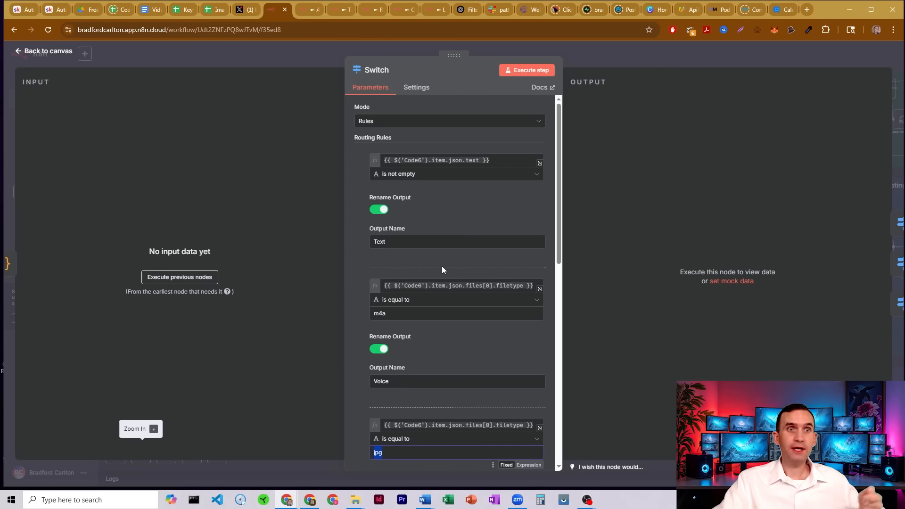
click(587, 54)
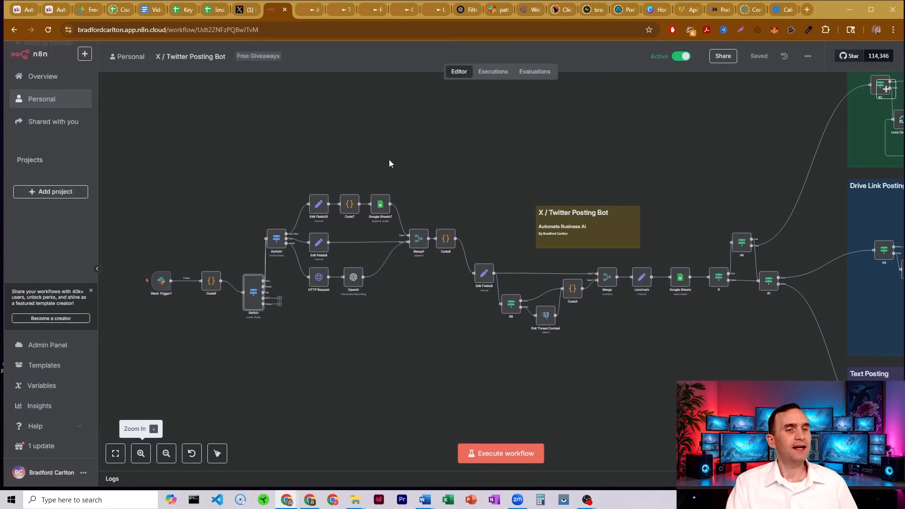
Open the Switch1 node and review its rules for Has Files, Text and m4a outputs.
double_click(276, 240)
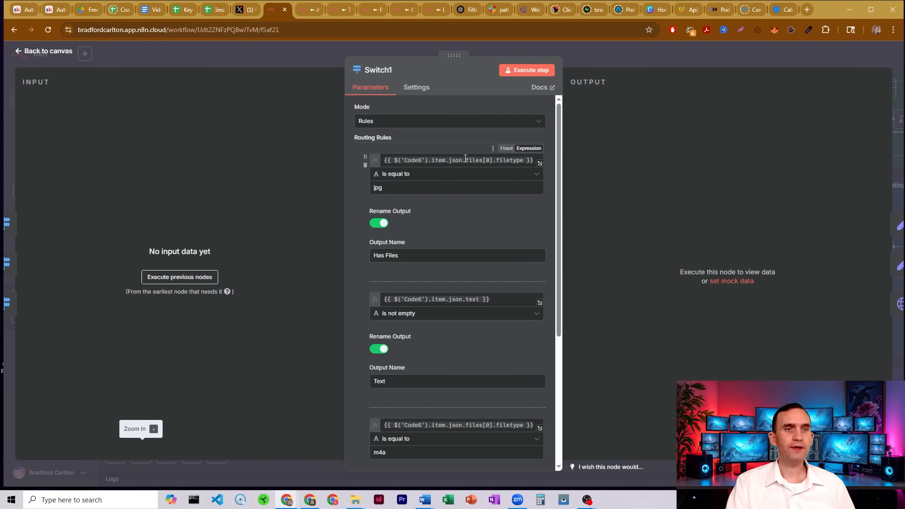
drag(465, 160, 526, 159)
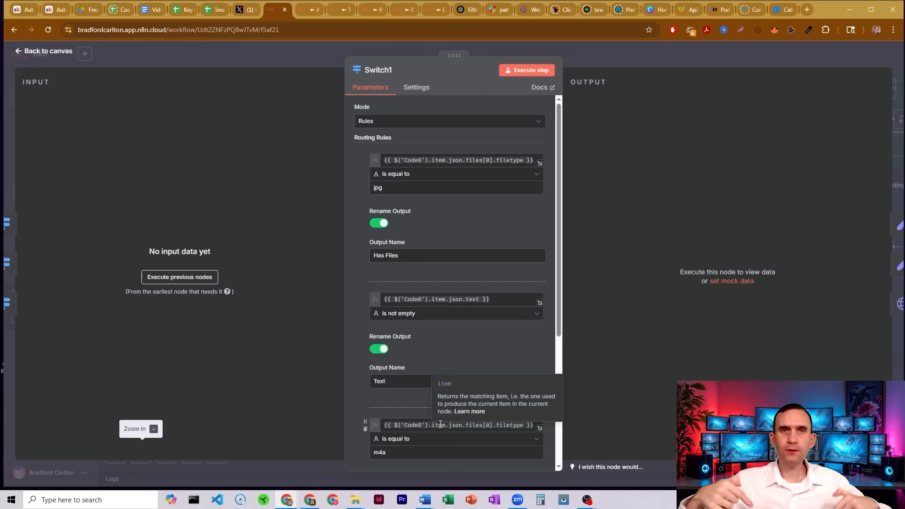
scroll(434, 348, down, 1)
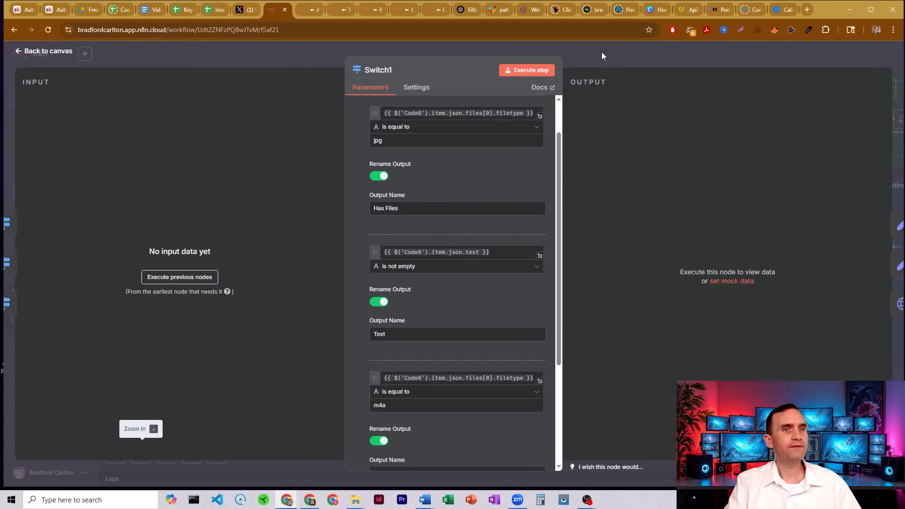
click(579, 50)
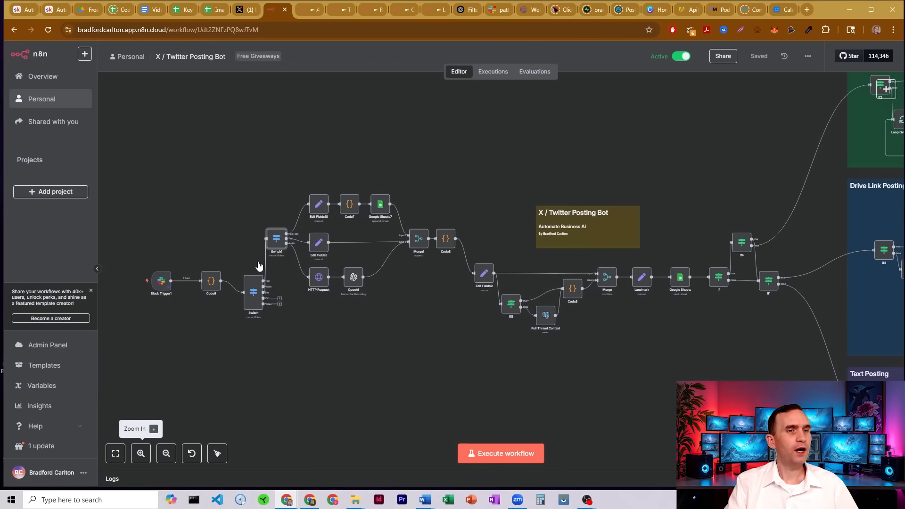
Highlight the image-handling and text branches after Switch1 to examine how they lead into Merge1.
drag(280, 167, 403, 222)
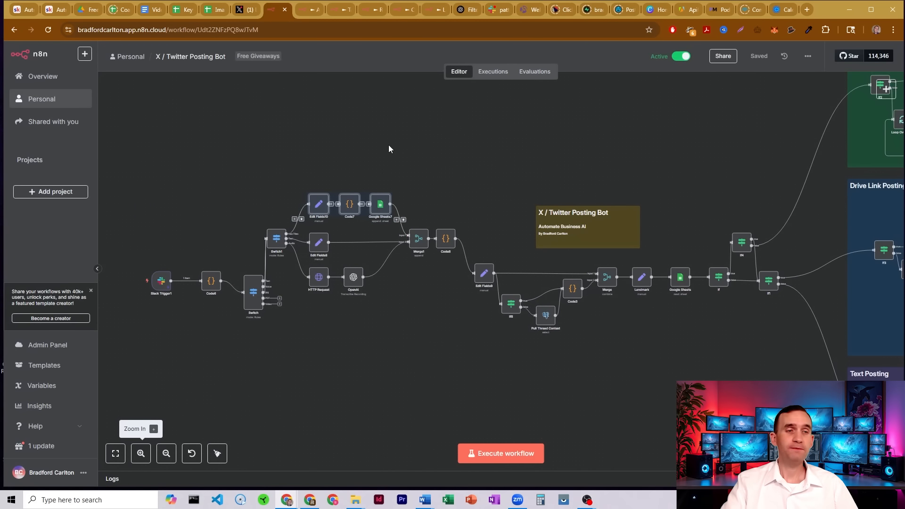
click(318, 242)
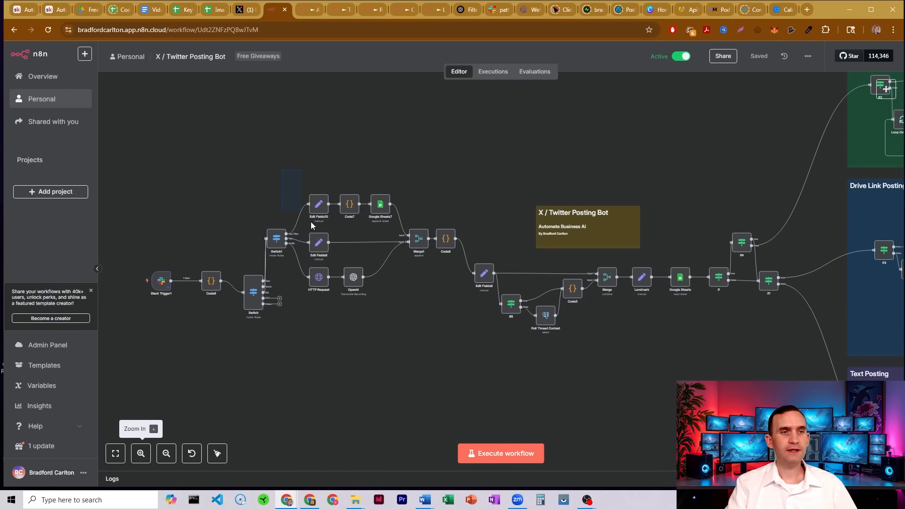
drag(311, 225, 400, 265)
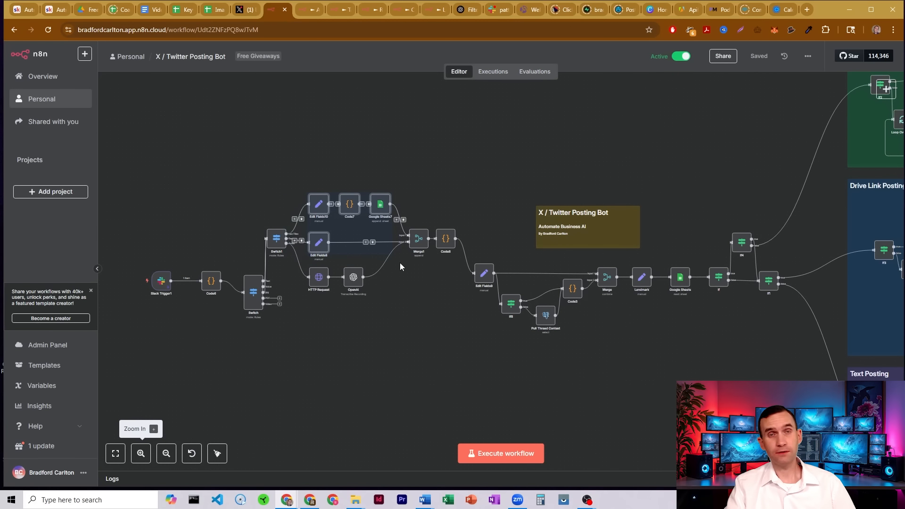
click(296, 331)
click(319, 247)
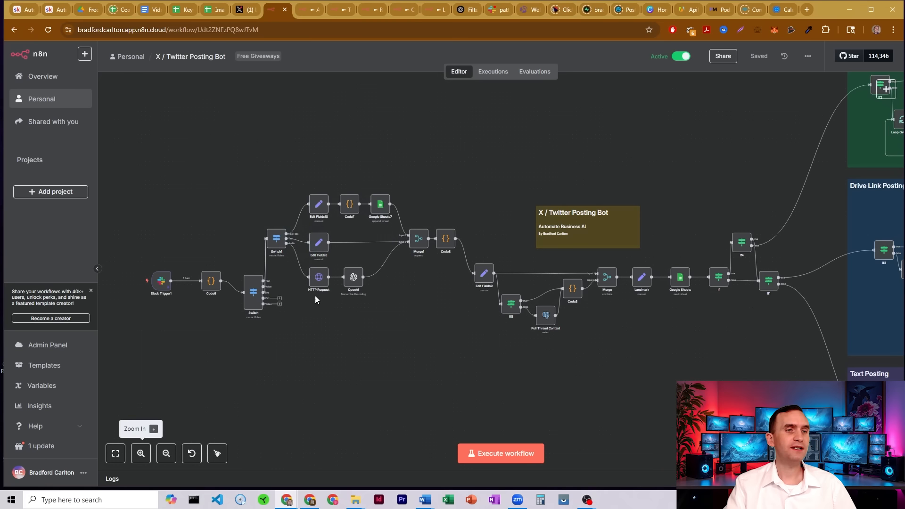
drag(303, 311, 382, 257)
click(381, 336)
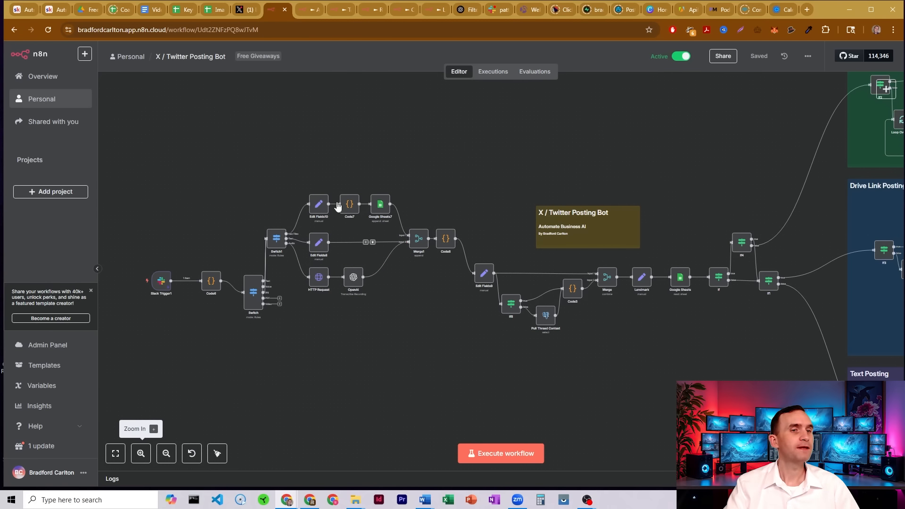
Open the Edit Fields10 node to review its files field mapping, then return to the canvas.
double_click(319, 208)
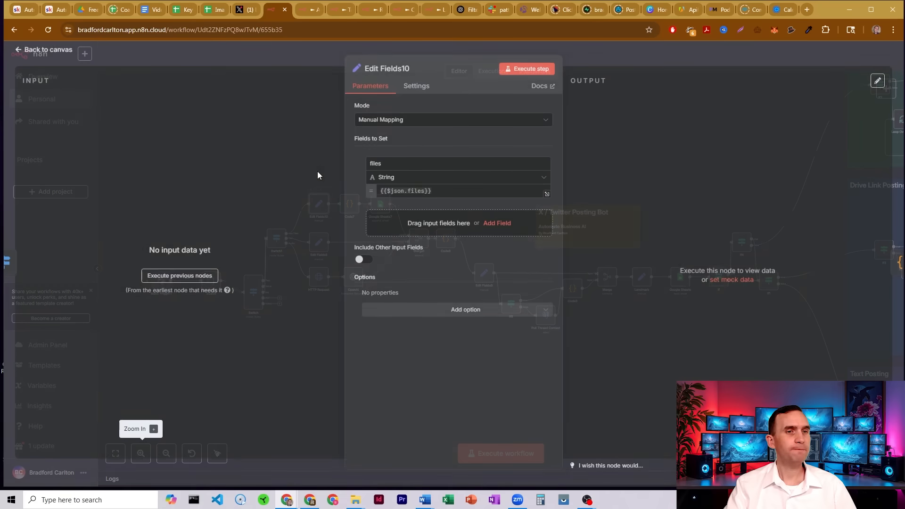
double_click(381, 161)
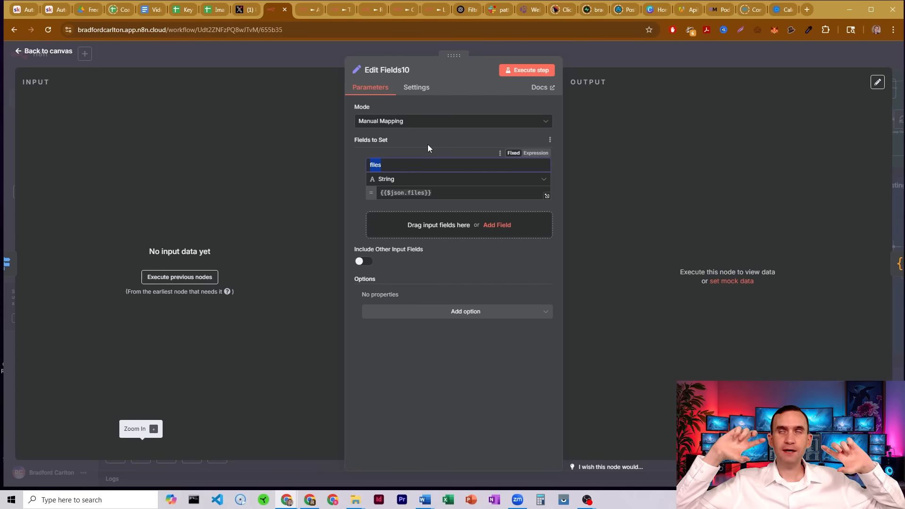
click(585, 58)
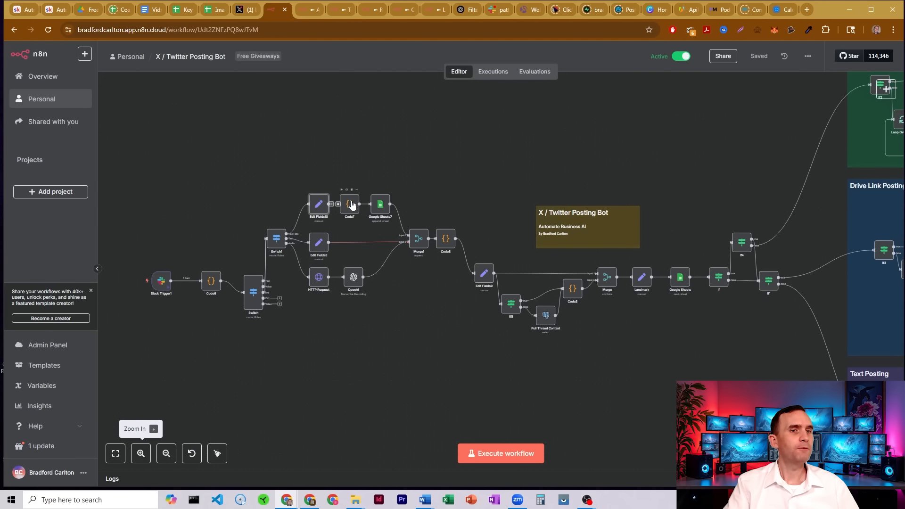
Open the Code7 node and read through its script that splits the files array into items, then return to the canvas.
double_click(349, 206)
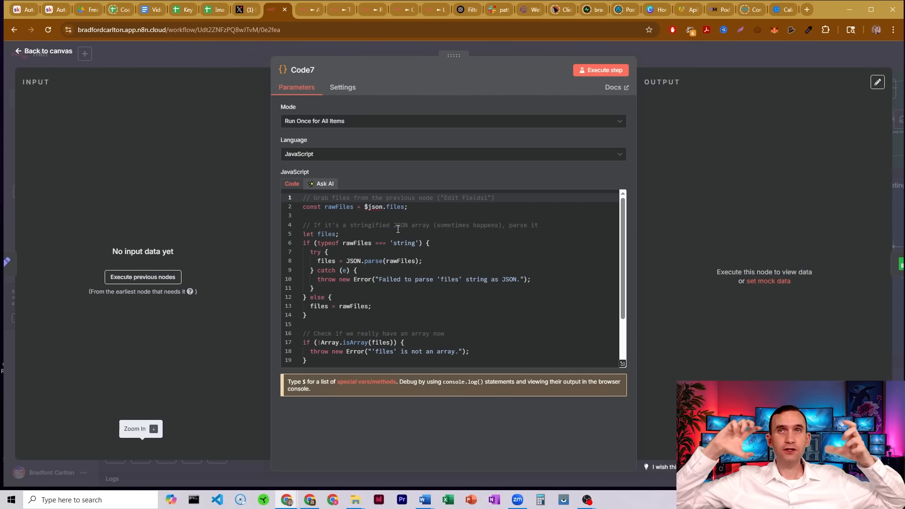
scroll(408, 270, down, 2)
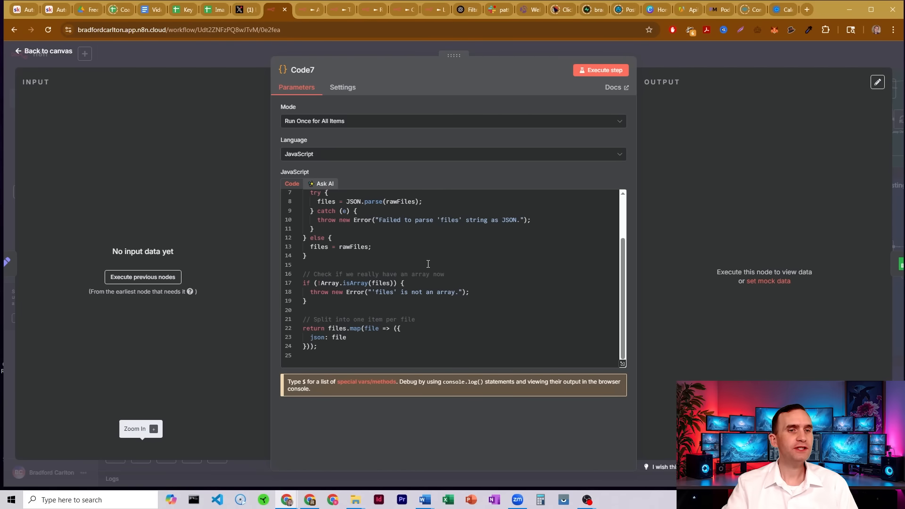
click(660, 58)
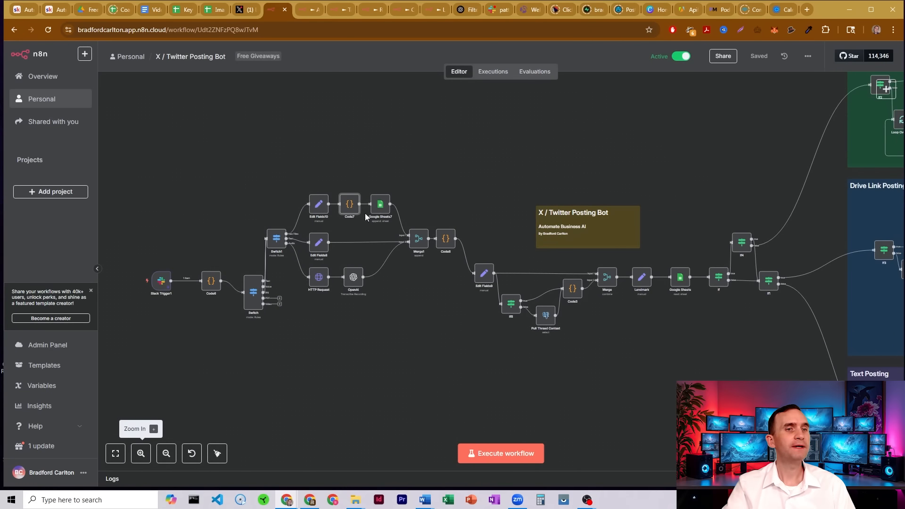
Open the Google Sheets7 node and compare its Append Row settings with the Image Links spreadsheet.
double_click(377, 203)
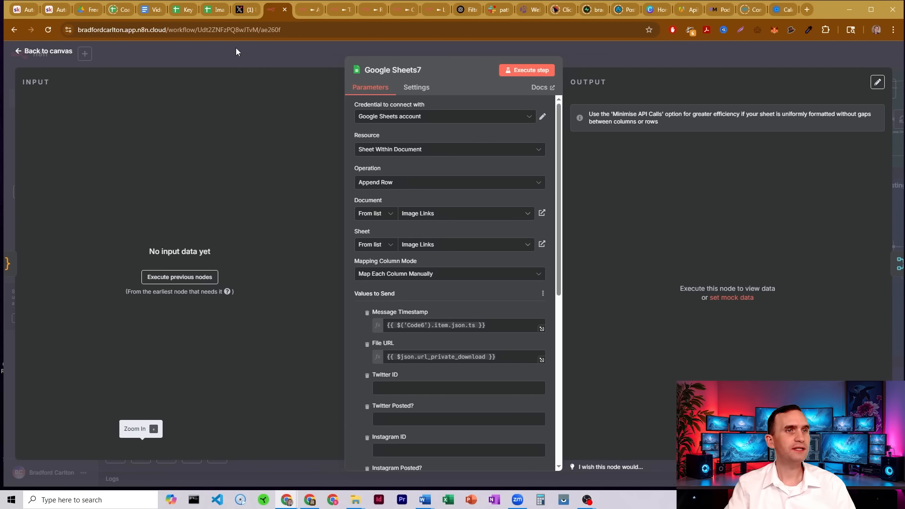
click(212, 10)
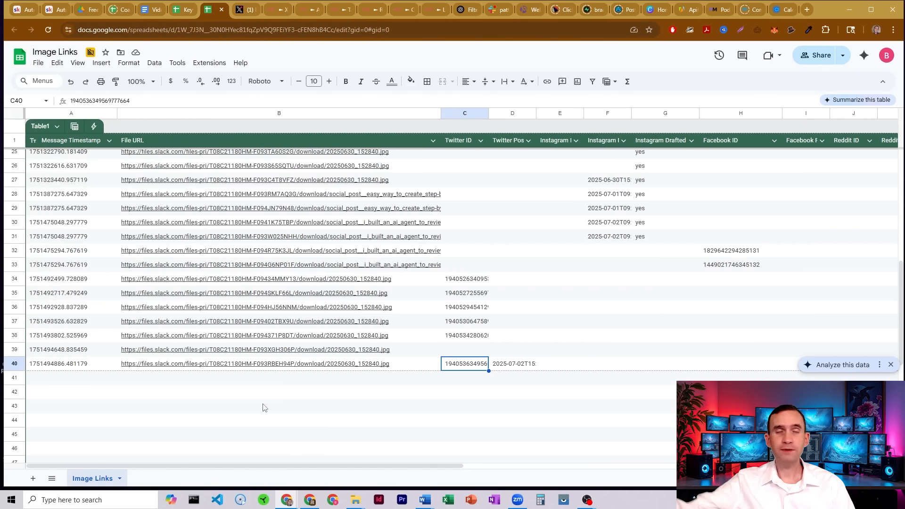
click(278, 11)
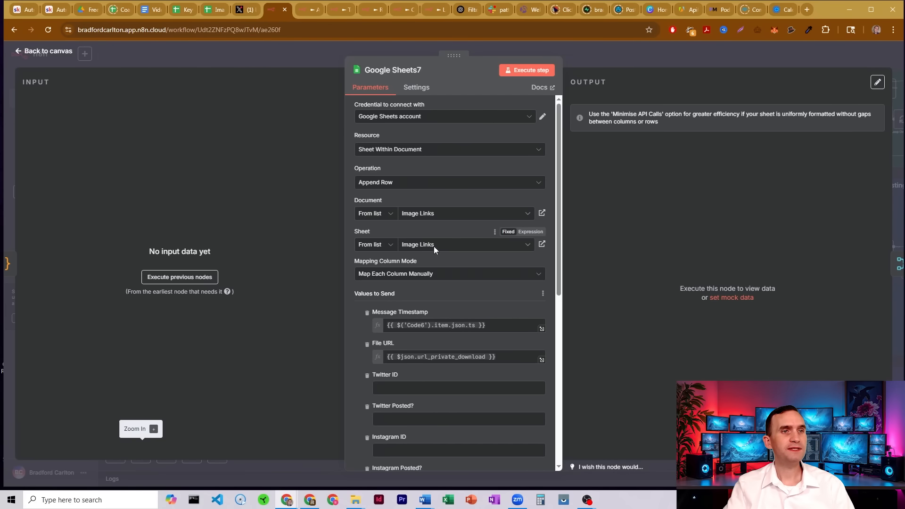
click(208, 11)
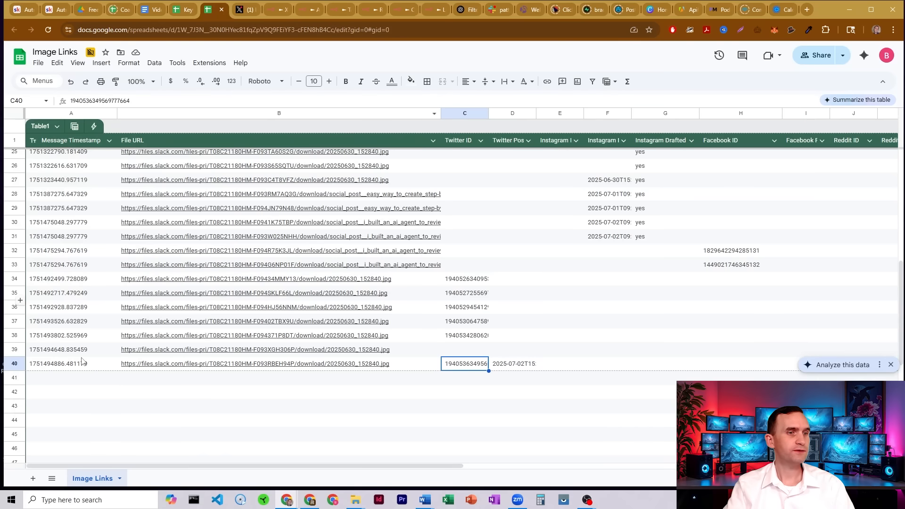
click(278, 10)
scroll(424, 203, down, 1)
scroll(429, 207, down, 3)
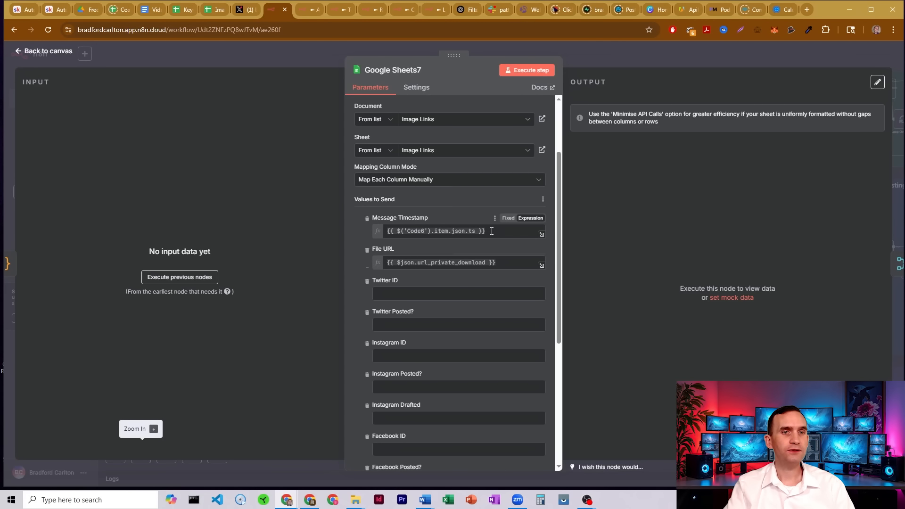
Examine the Message Timestamp and File URL mappings against the latest rows of the Image Links sheet.
click(491, 231)
click(443, 209)
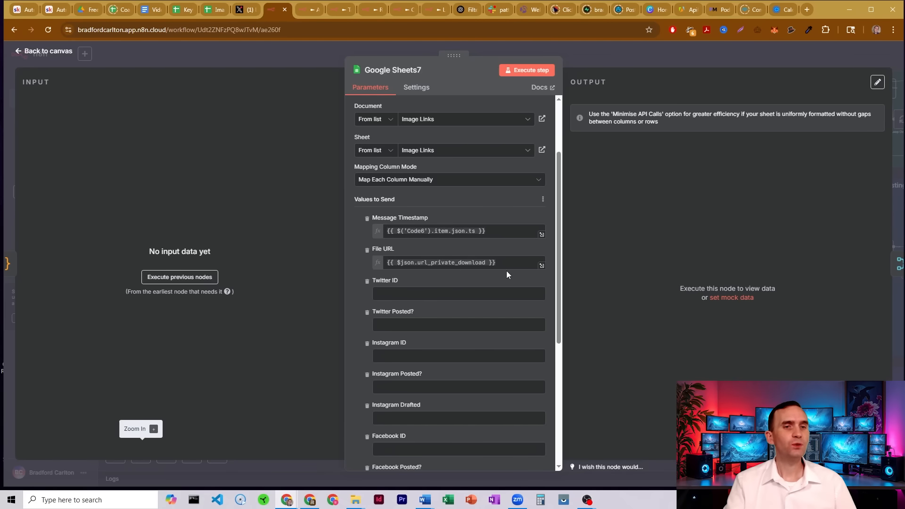
drag(496, 262, 403, 267)
click(405, 250)
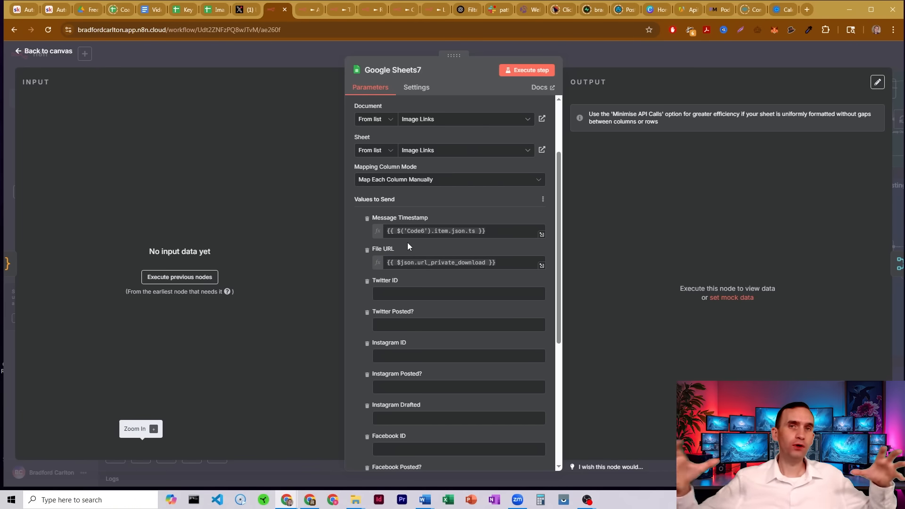
click(213, 10)
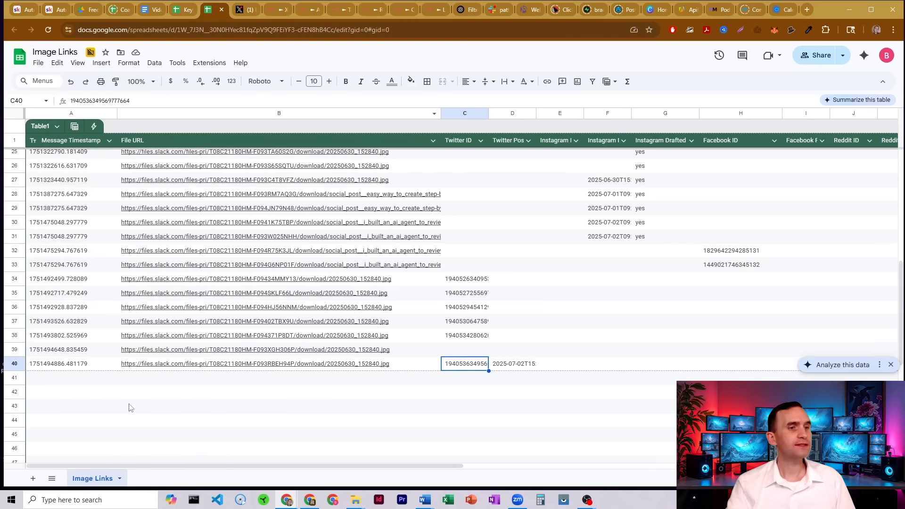
drag(70, 377, 86, 417)
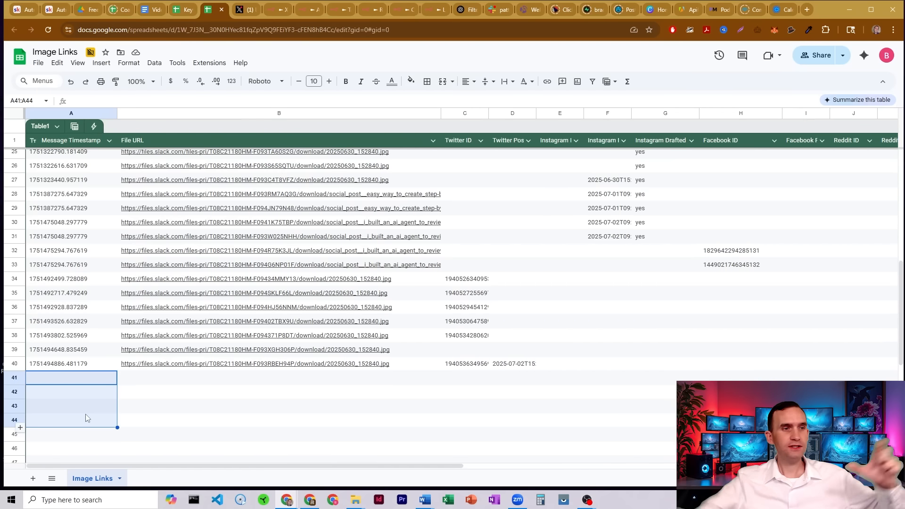
click(78, 368)
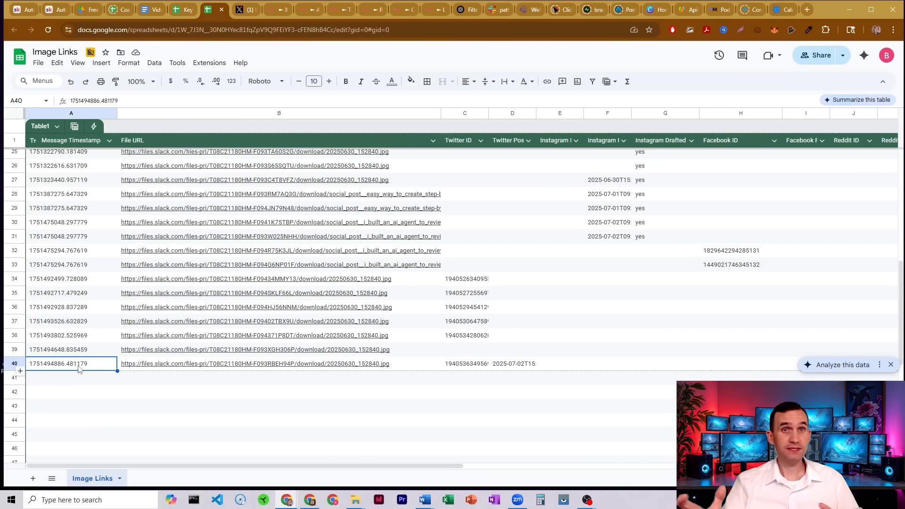
click(277, 10)
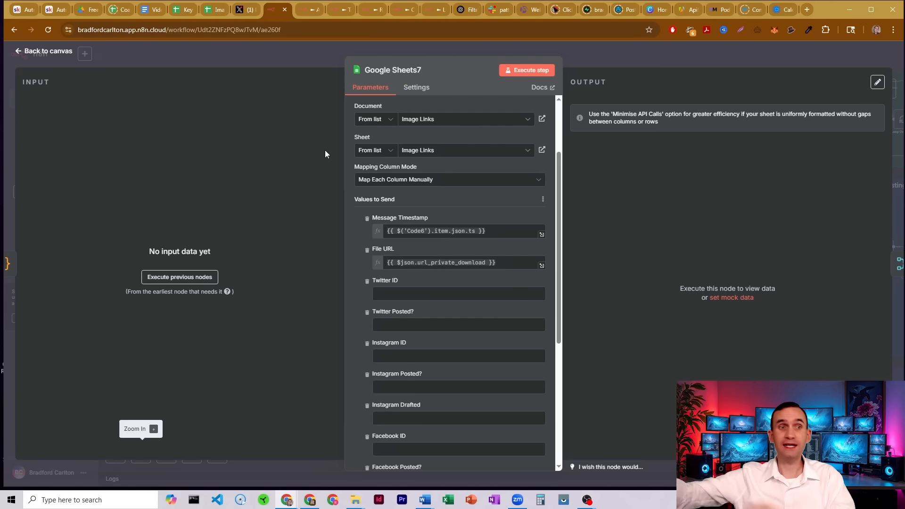
Open the Edit Fields8 node to review its text field mapping, then return to the canvas.
click(579, 56)
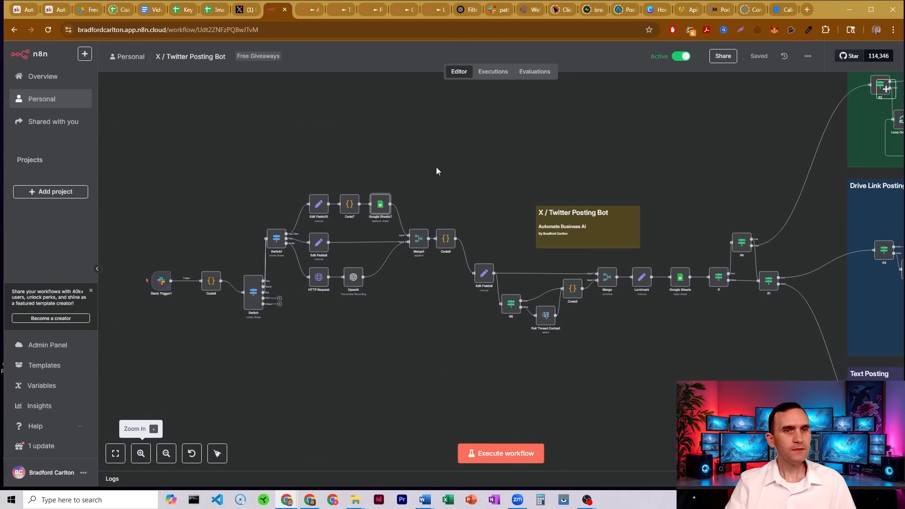
double_click(319, 247)
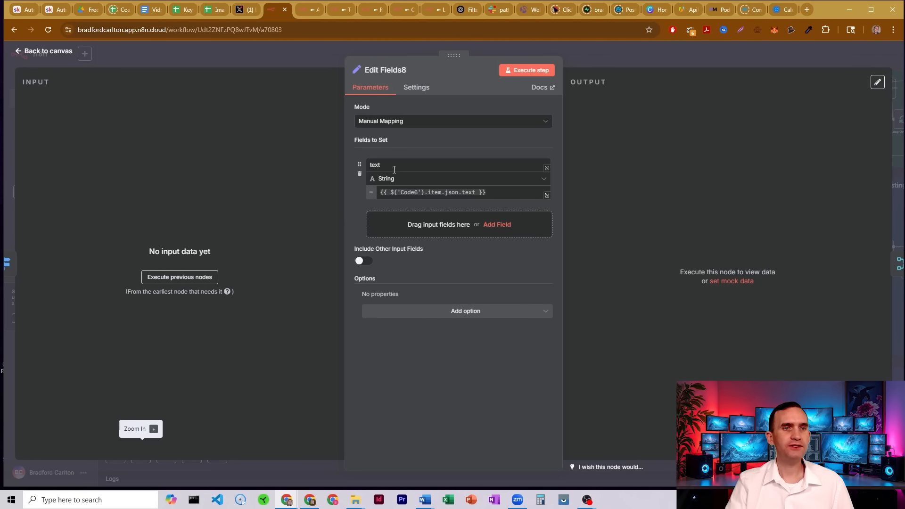
click(575, 53)
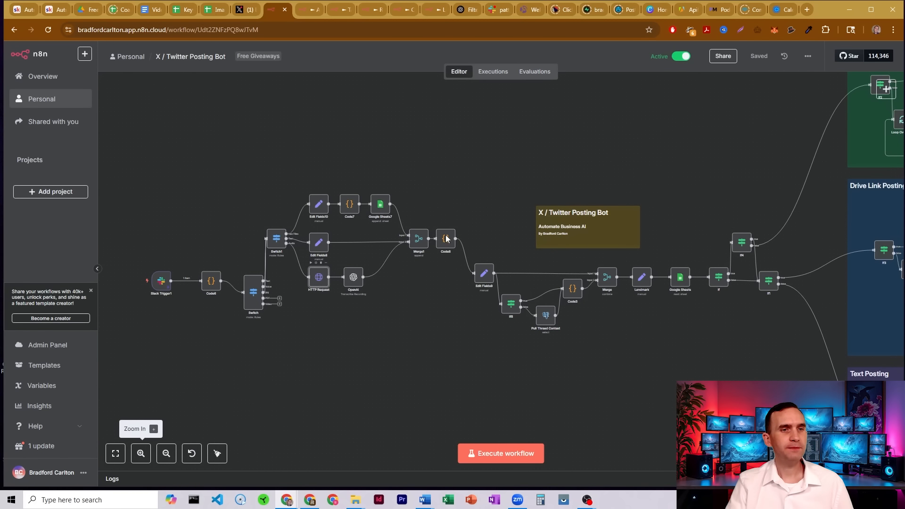
Open the HTTP Request node and review its file download URL, Slack credential and File response options.
double_click(319, 278)
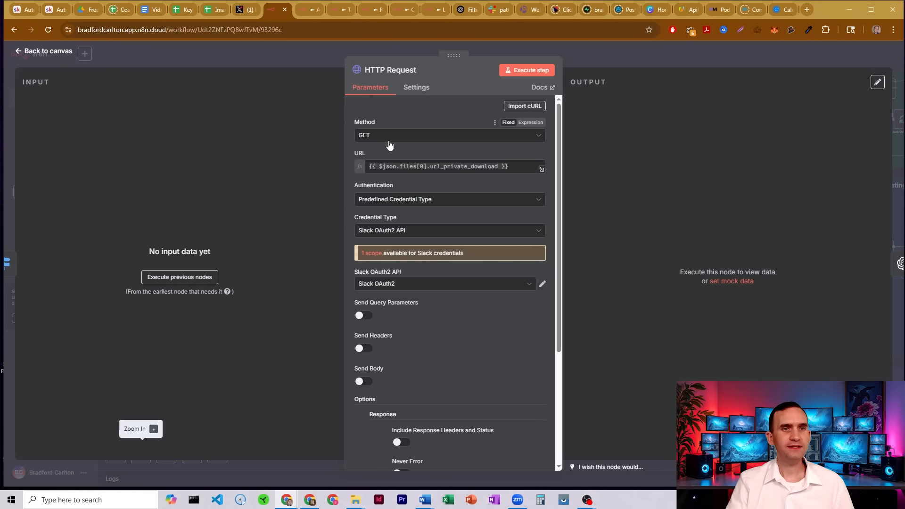
click(489, 167)
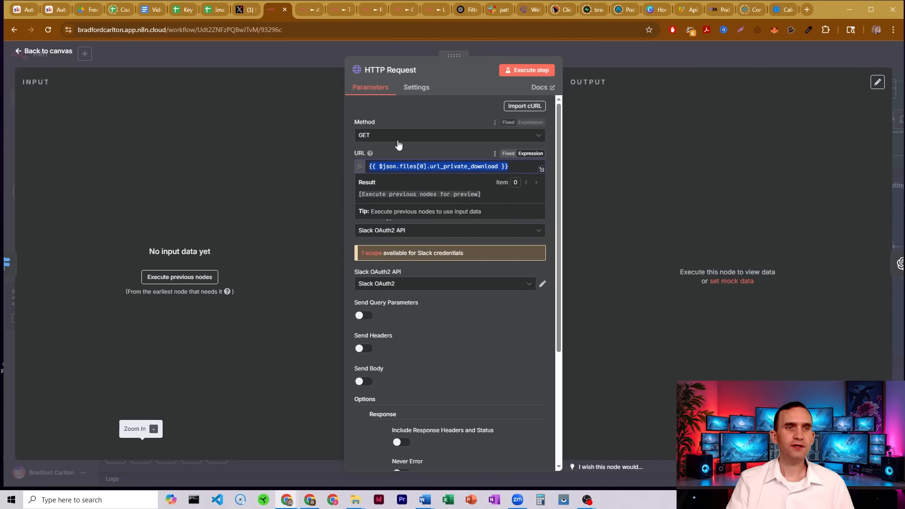
click(408, 155)
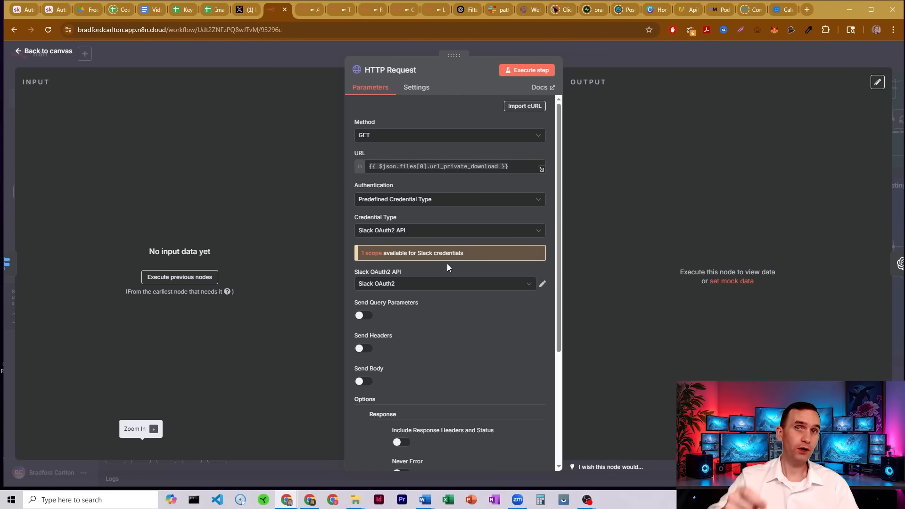
scroll(424, 250, down, 4)
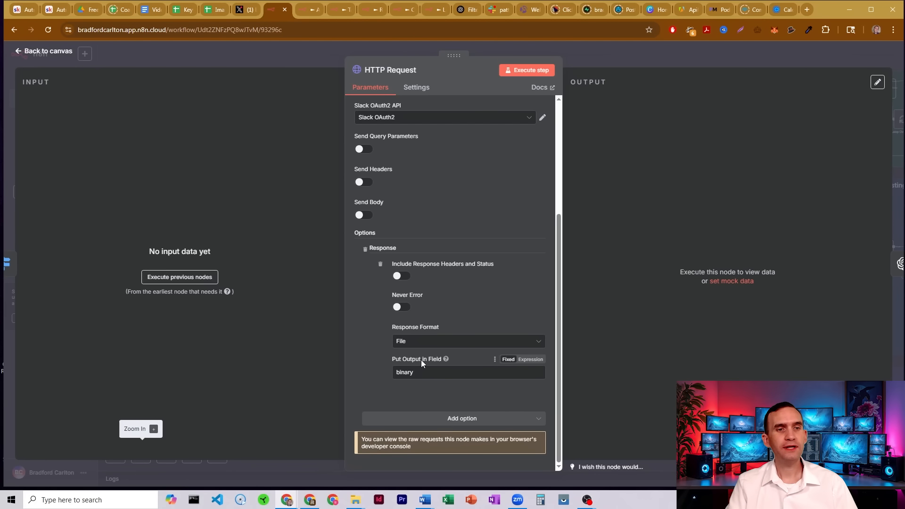
click(575, 59)
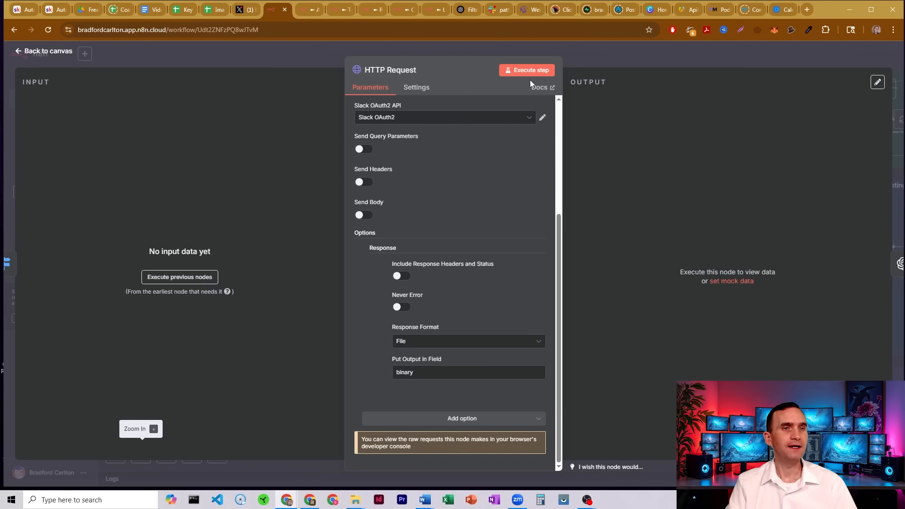
Open the OpenAI transcription node and review its binary input data field name, then return to the canvas.
double_click(354, 278)
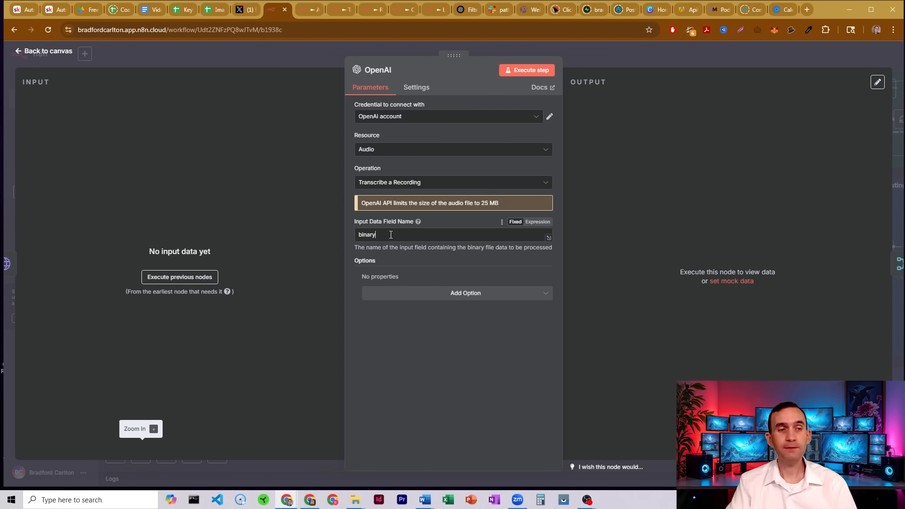
drag(391, 235, 363, 235)
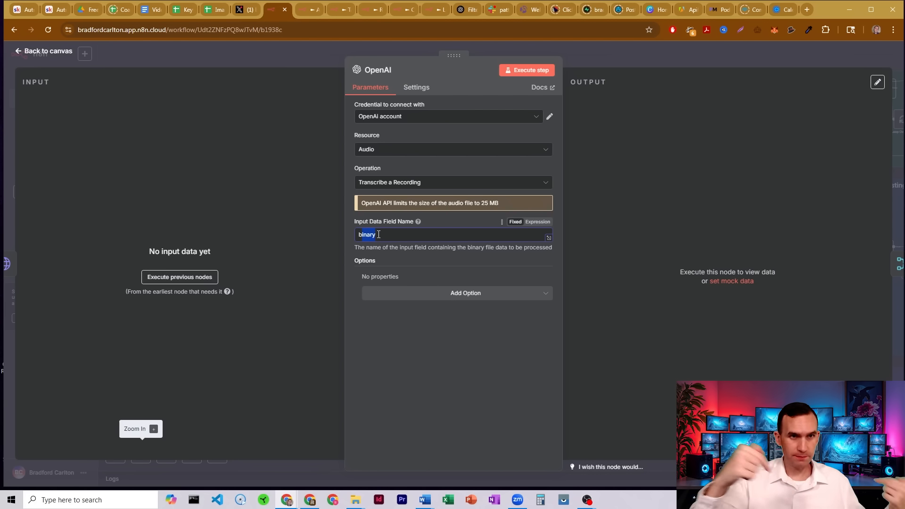
click(584, 52)
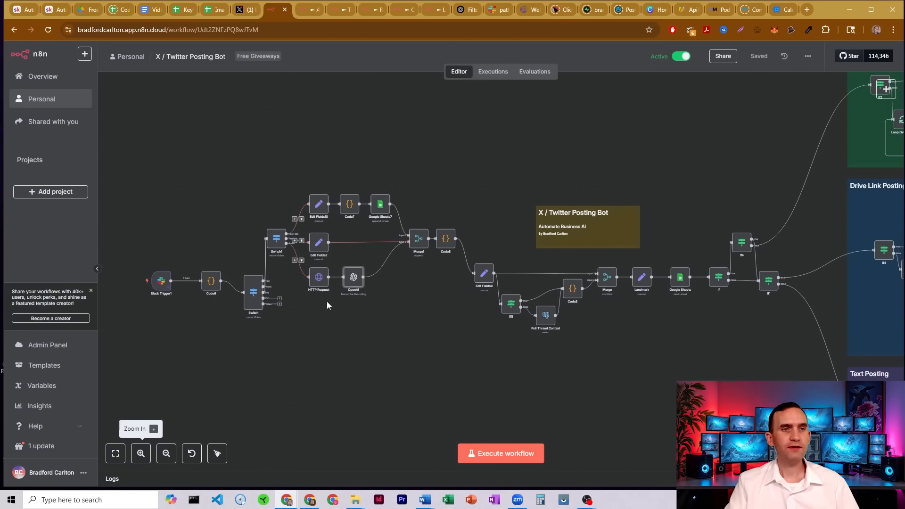
Open the Merge1 node to review its Append mode with two inputs, then return to the canvas.
click(424, 239)
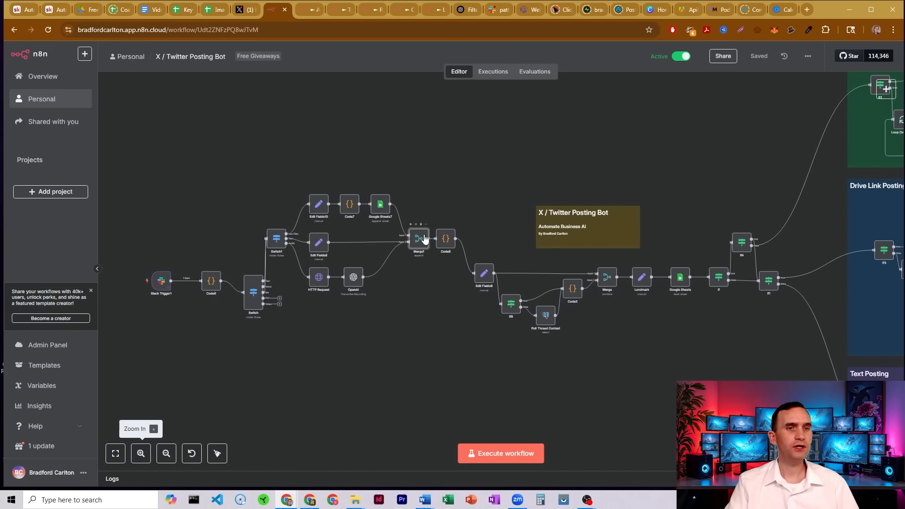
key(Return)
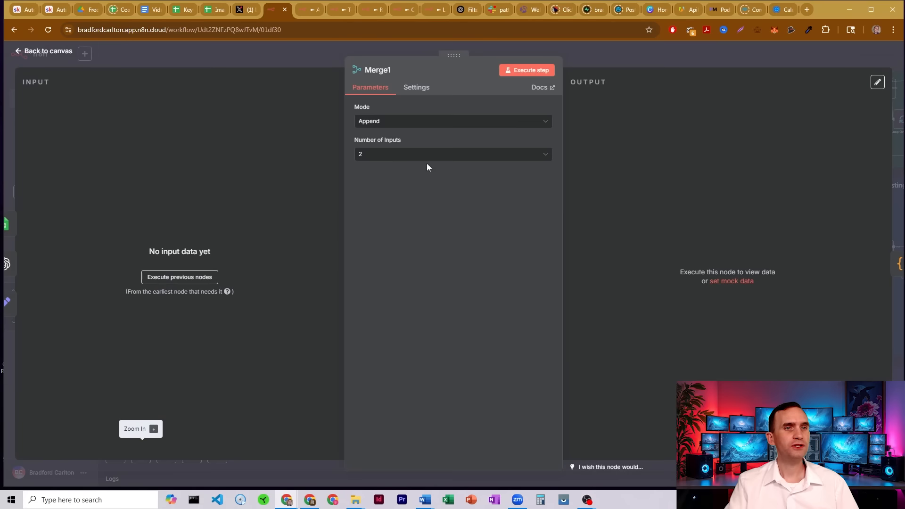
click(603, 60)
Open the Code8 node and read its script that merges incoming items into one output object.
click(447, 238)
key(Return)
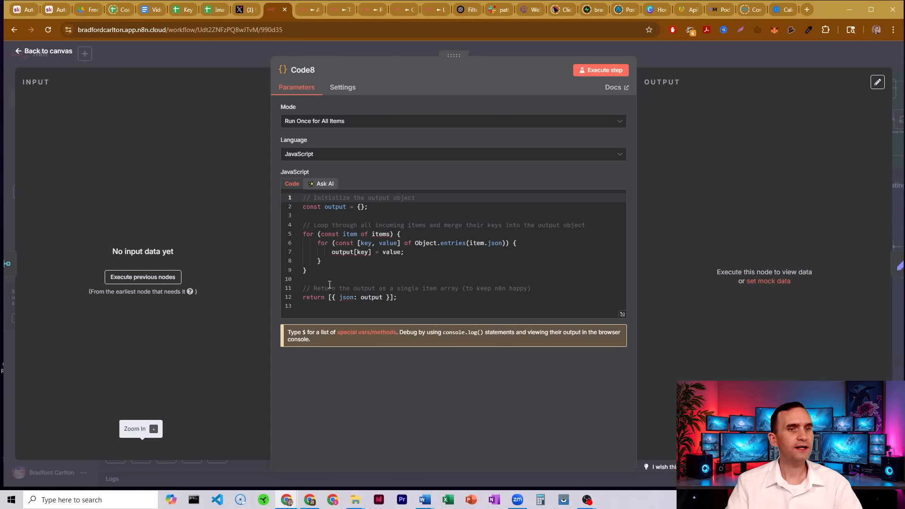
click(374, 300)
click(659, 60)
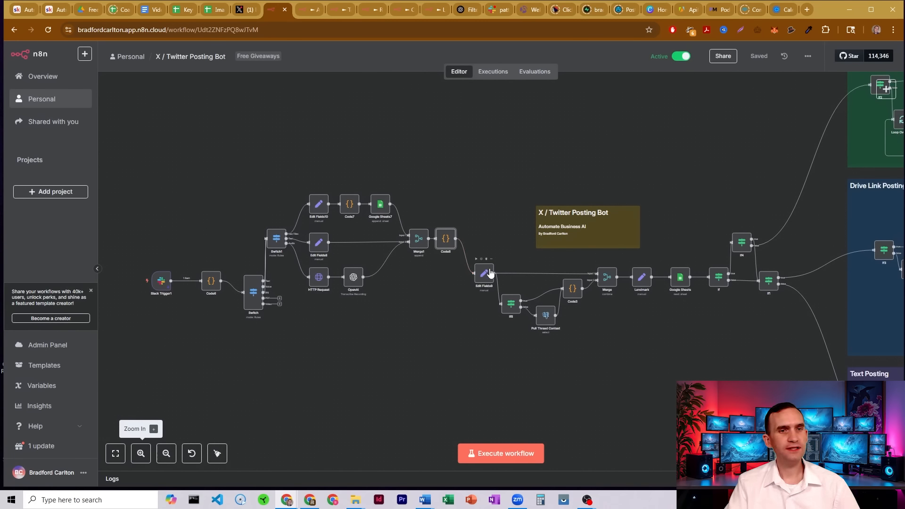
Open the Edit Fields9 node and review its text, user, ts, thread_ts and session_id field mappings.
double_click(484, 278)
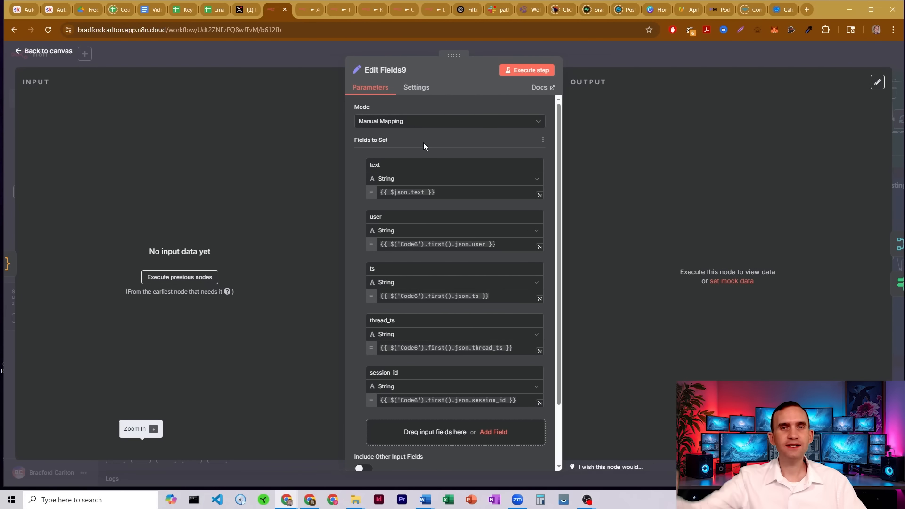
double_click(376, 164)
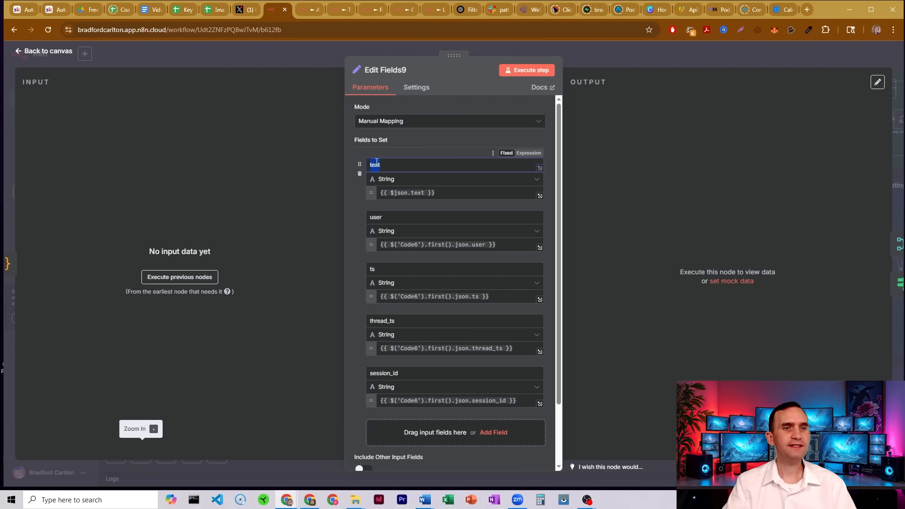
click(435, 141)
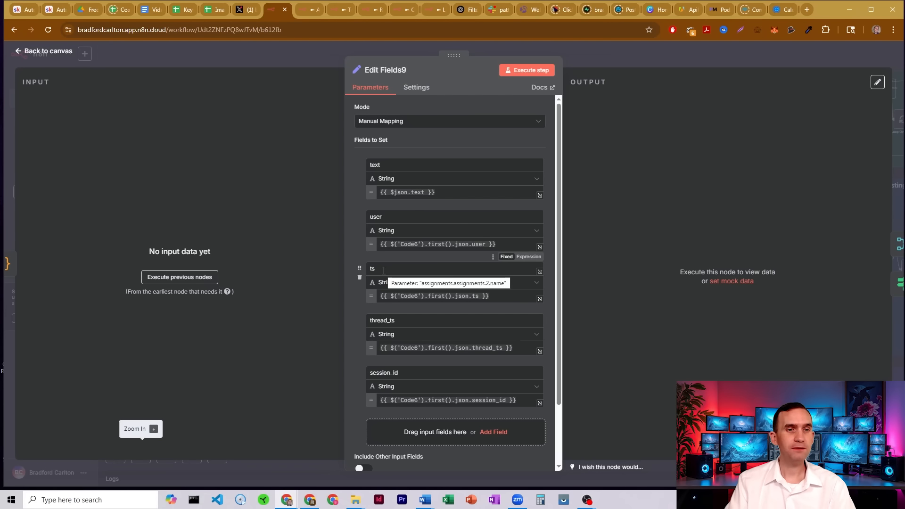
click(395, 321)
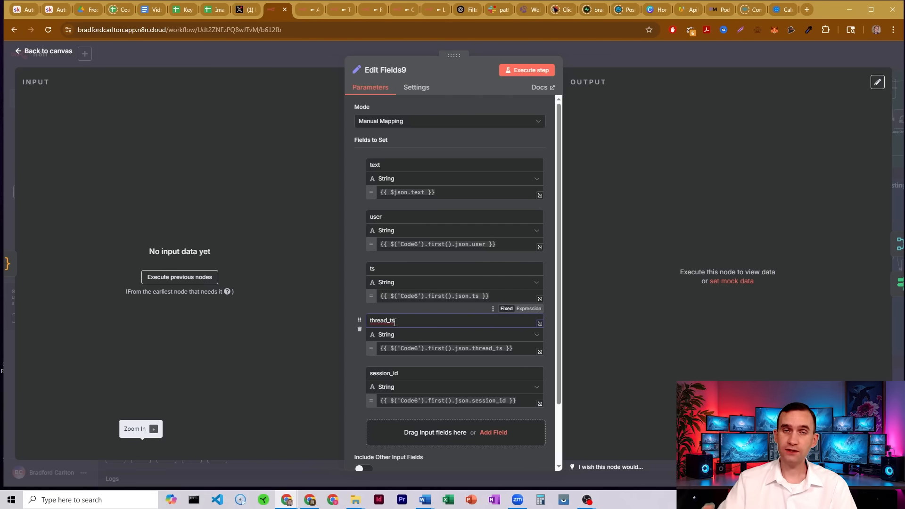
click(405, 372)
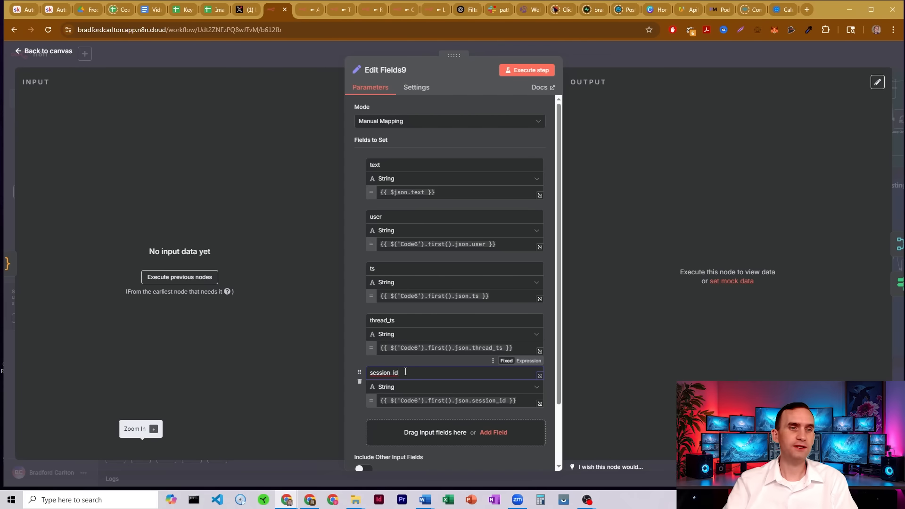
click(596, 58)
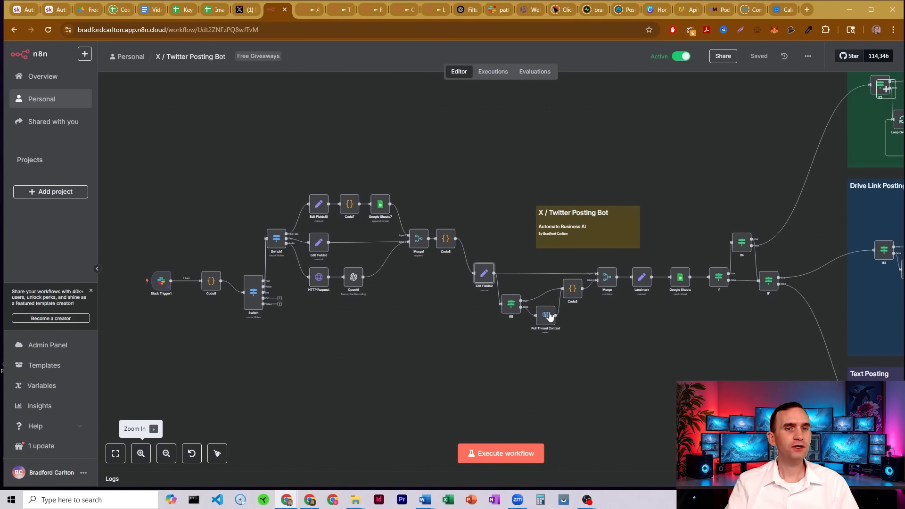
Open the If8 node and review its condition checking whether the Code6 session_id contains "top", then return to the canvas.
click(138, 454)
click(138, 457)
click(138, 457)
drag(684, 410, 538, 318)
double_click(370, 237)
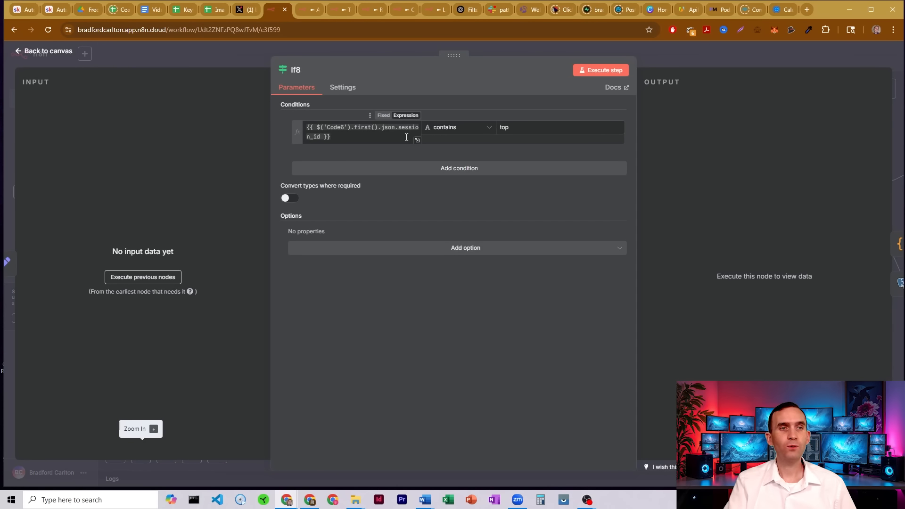
drag(522, 127, 490, 131)
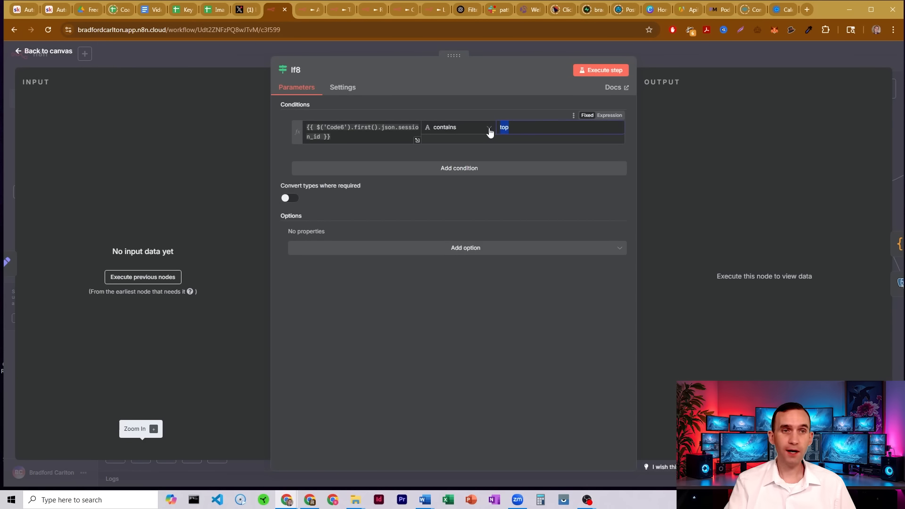
click(668, 53)
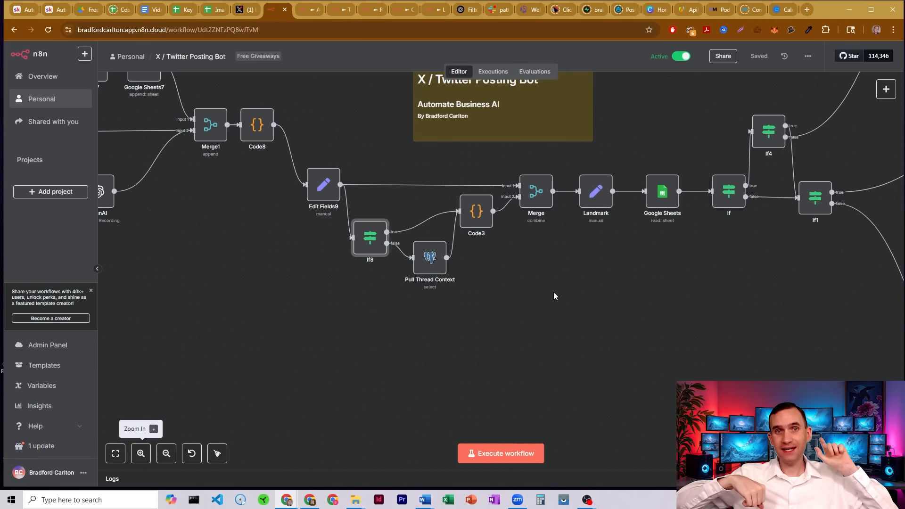
Open the Pull Thread Context node and review its Postgres select on n8n_rodger_chat filtered by session_id, then return.
click(430, 259)
double_click(430, 257)
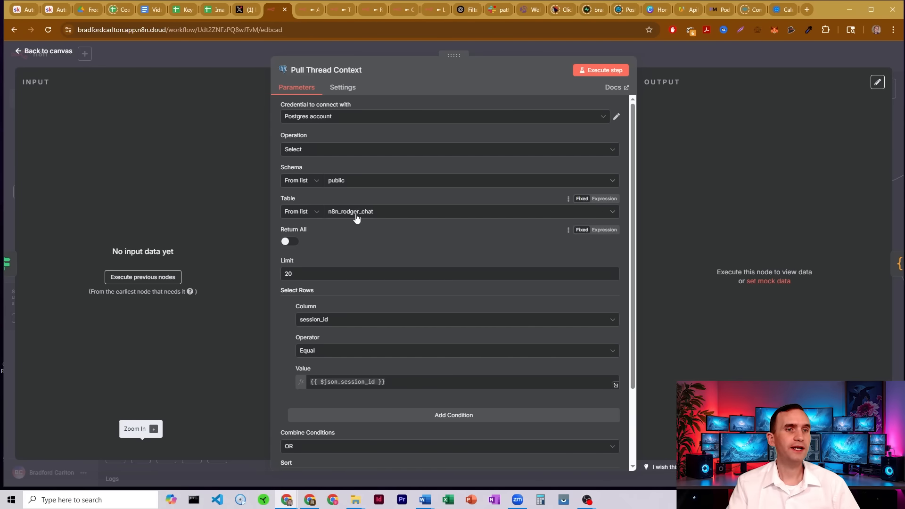
scroll(275, 263, down, 1)
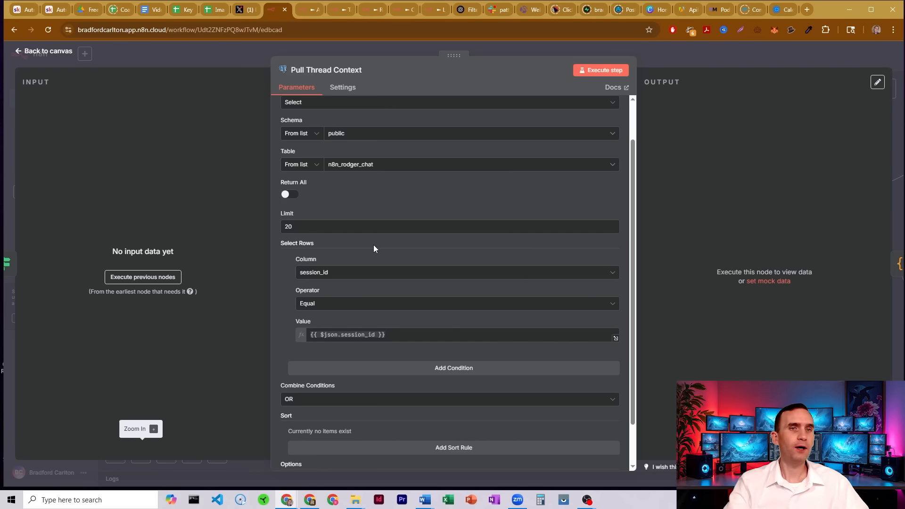
click(653, 55)
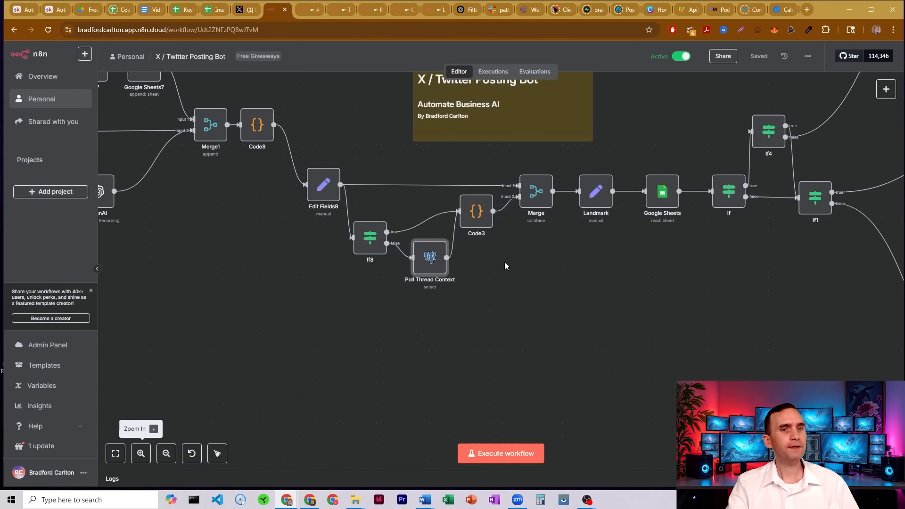
Open the Code3 node and read its script's message sorting and the images_ts and per-platform image ID variables.
double_click(476, 211)
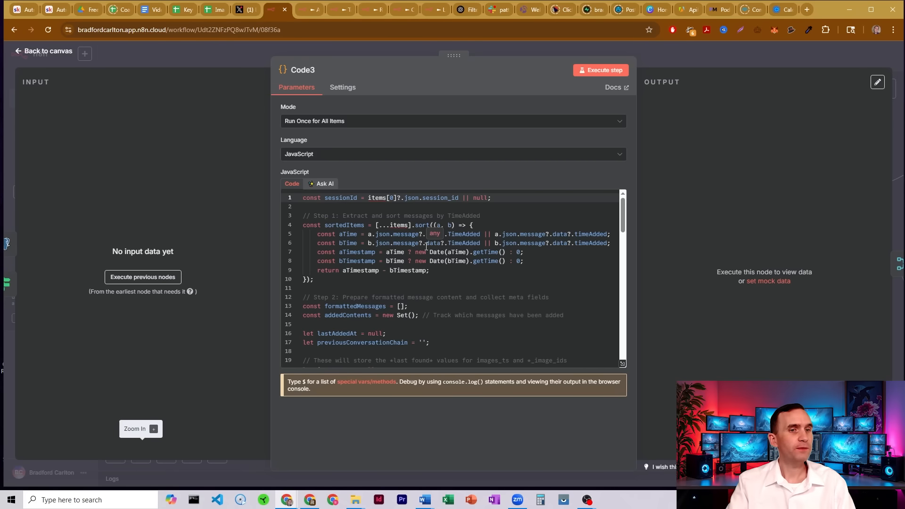
scroll(426, 255, down, 3)
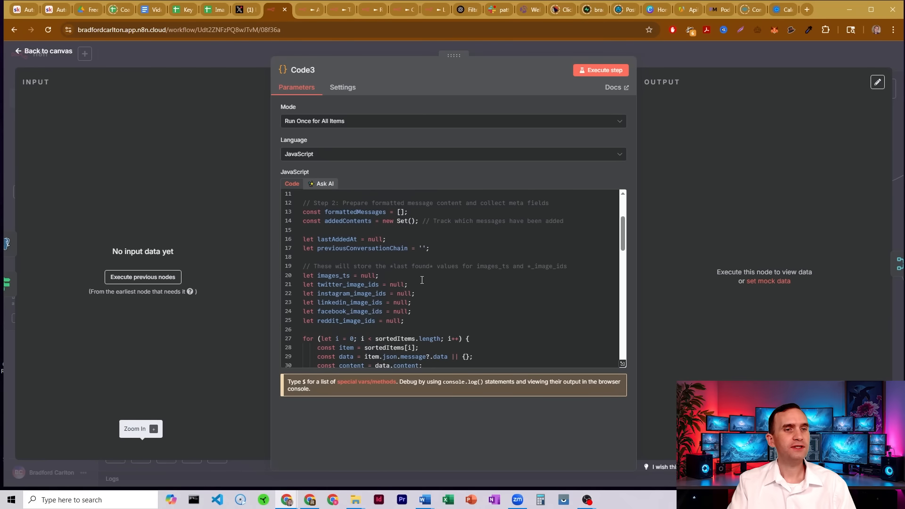
scroll(422, 279, down, 2)
drag(319, 228, 351, 228)
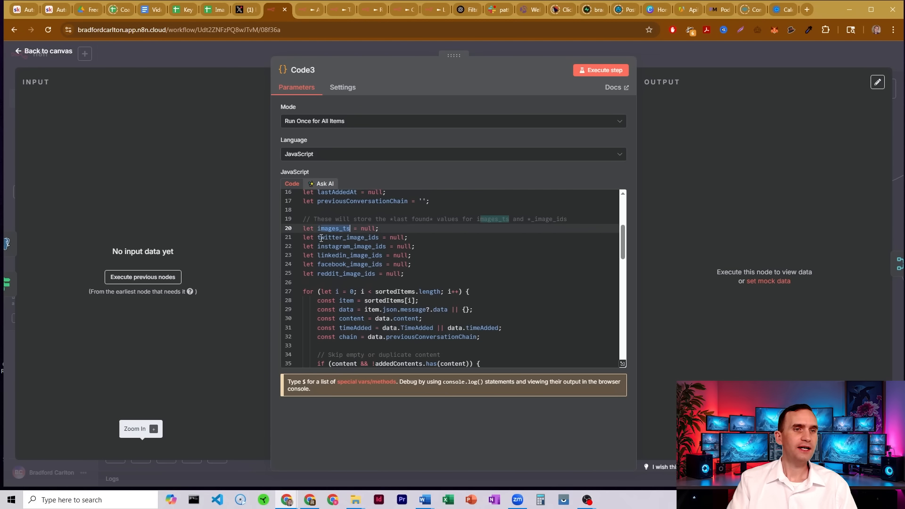
drag(318, 238, 380, 238)
click(380, 238)
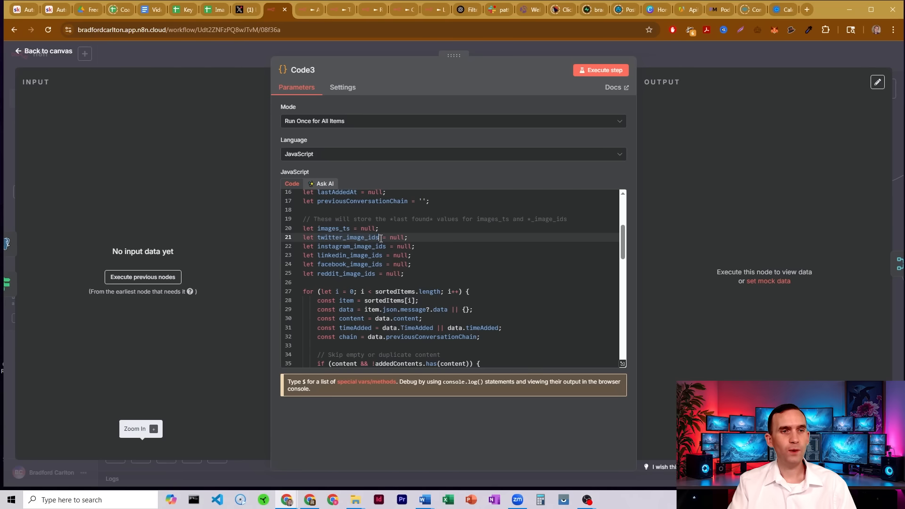
drag(325, 248, 382, 274)
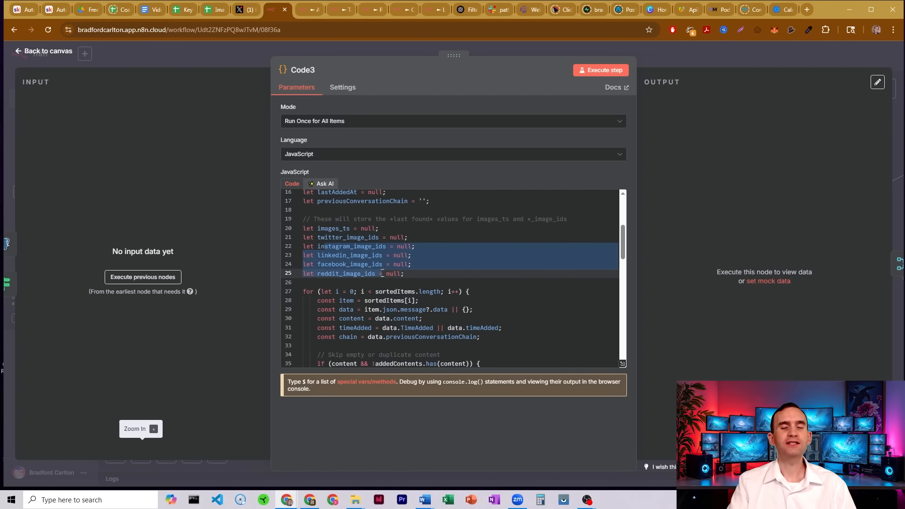
click(382, 273)
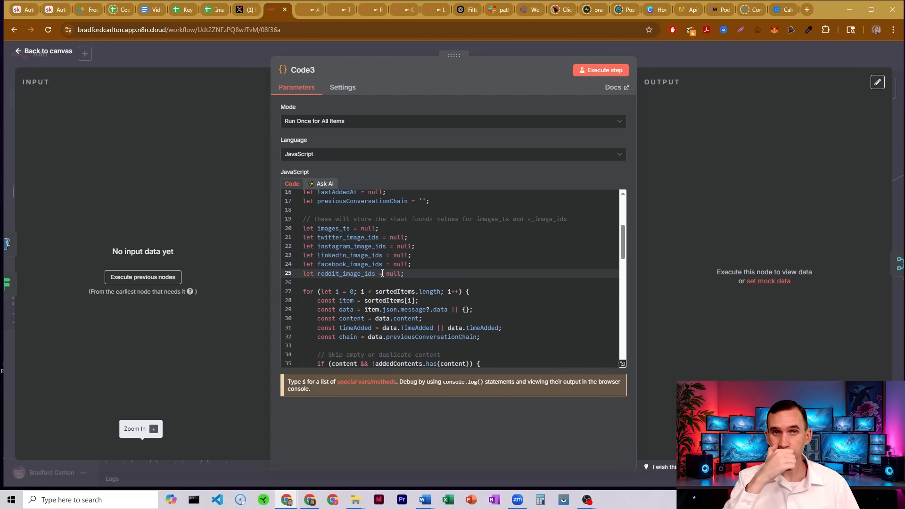
click(332, 247)
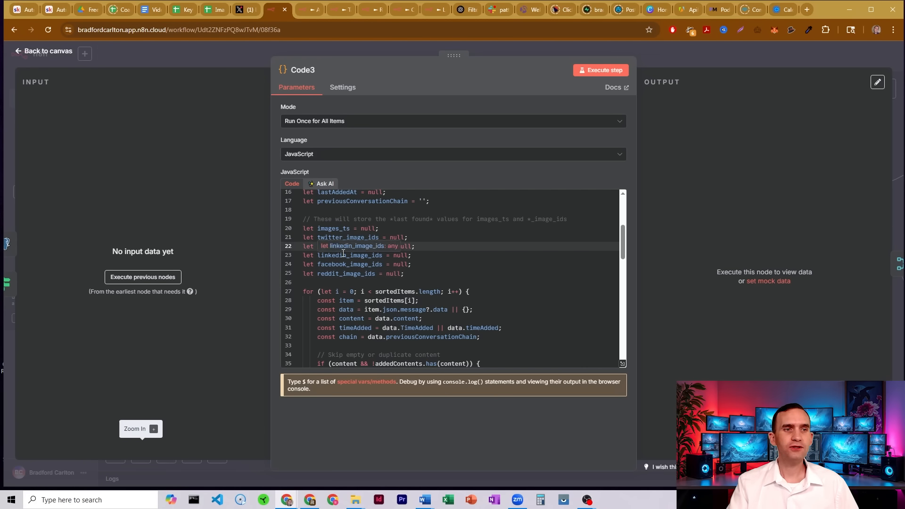
click(342, 255)
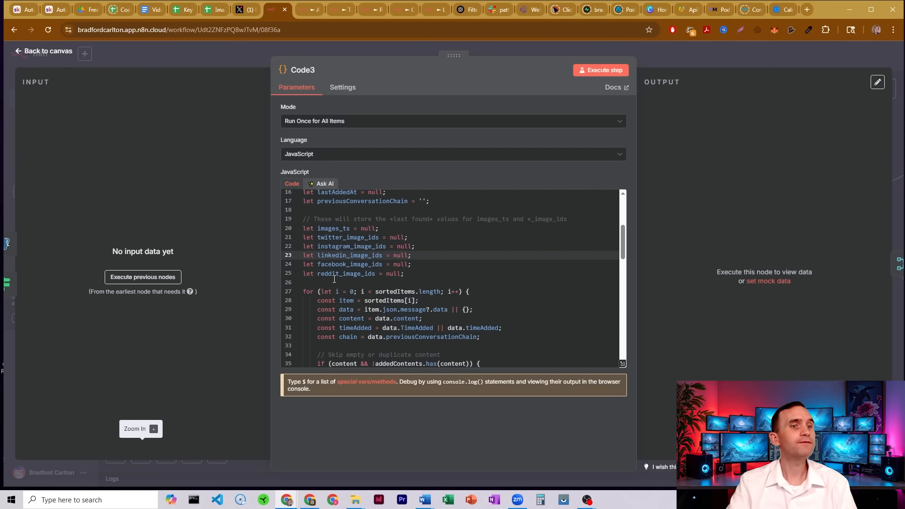
drag(303, 228, 425, 236)
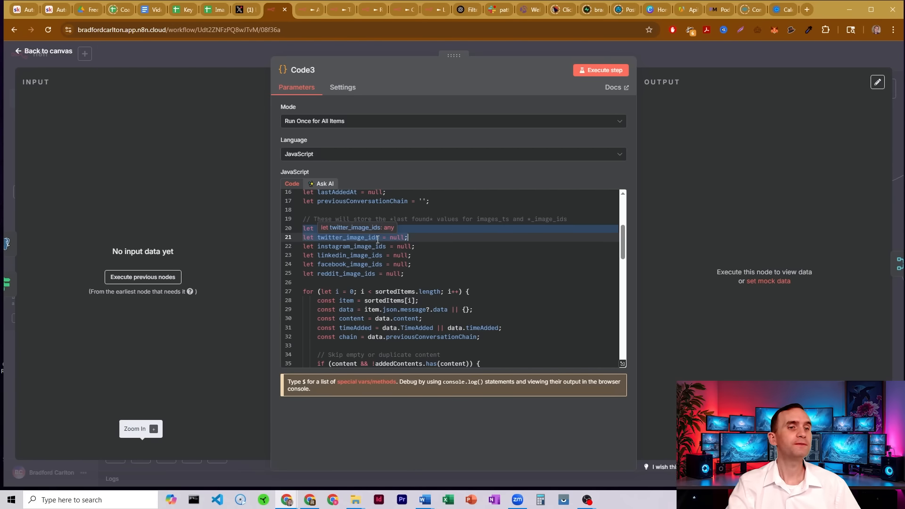
Scroll through Code3's remaining script and review the fields in its final output object, then return to the canvas.
scroll(377, 240, down, 3)
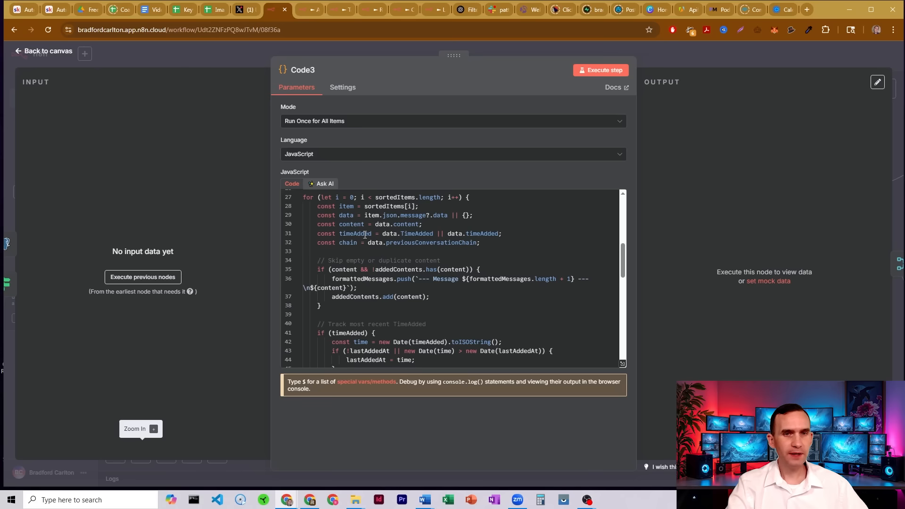
scroll(365, 234, down, 10)
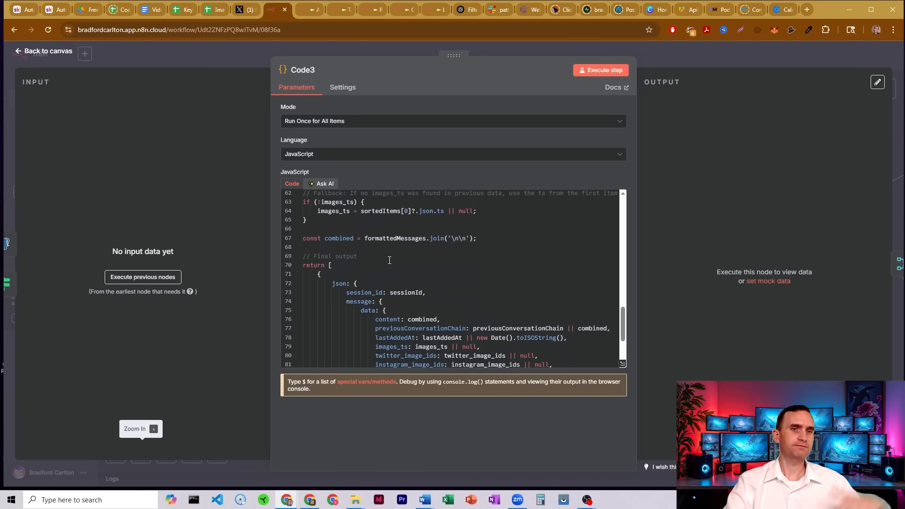
scroll(389, 260, down, 1)
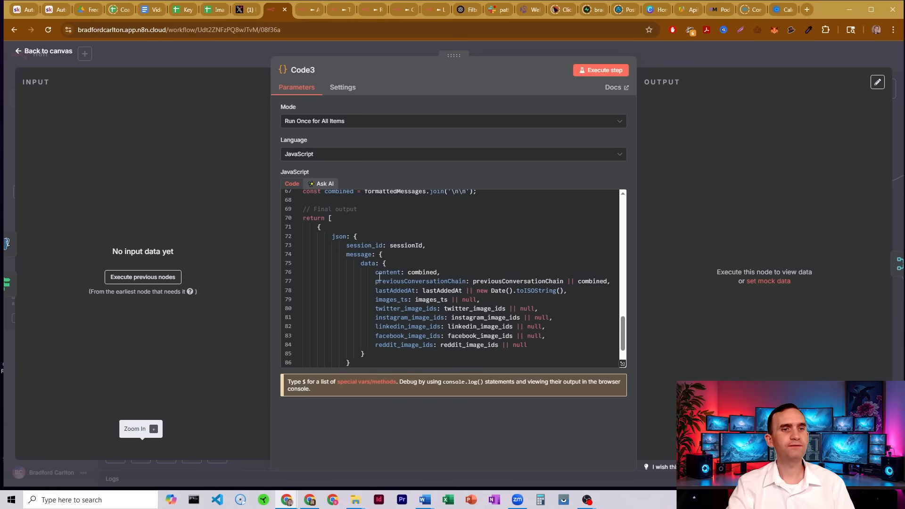
drag(377, 274, 444, 272)
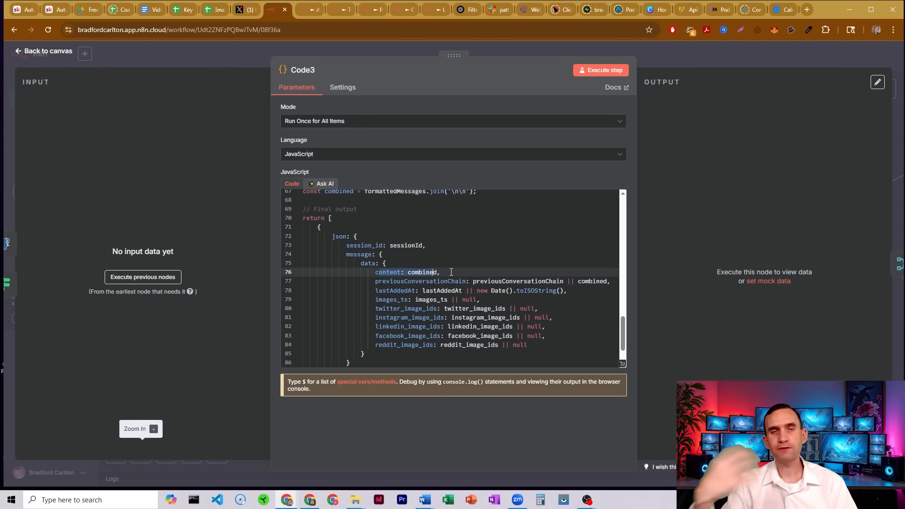
scroll(451, 272, down, 1)
drag(376, 238, 469, 239)
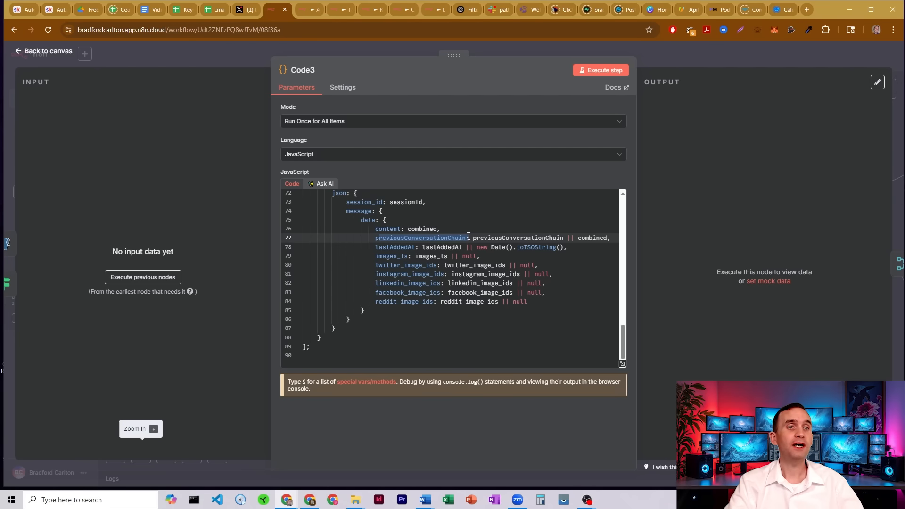
drag(376, 247, 444, 247)
drag(381, 255, 429, 257)
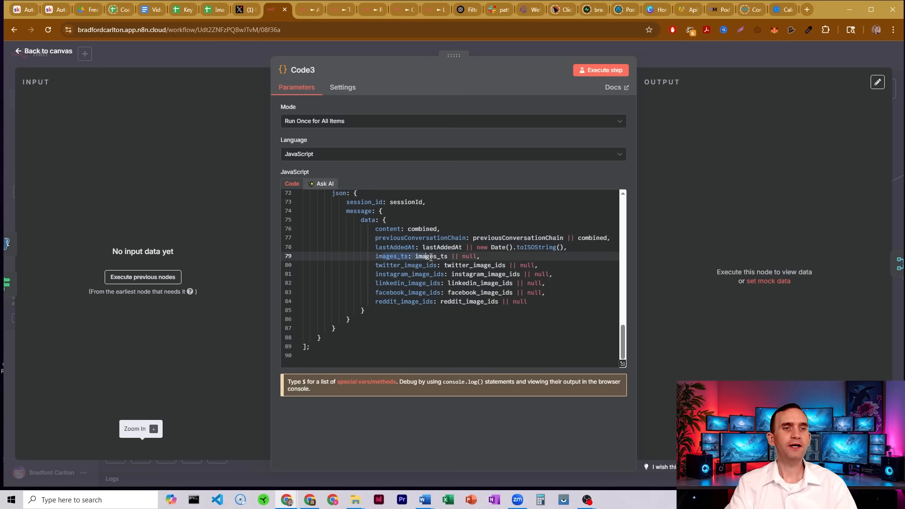
drag(378, 267, 530, 264)
click(648, 57)
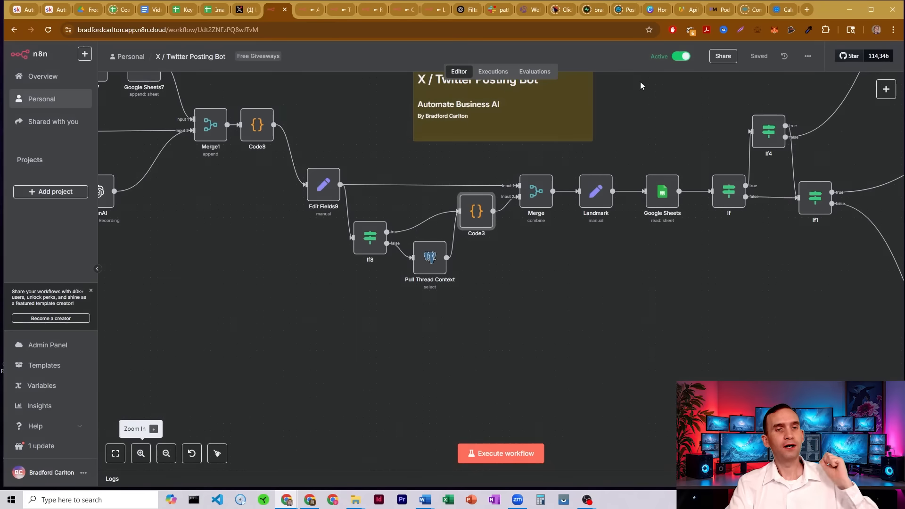
Open the Landmark node and review its userId, previousConversations, userCurrentRequest, ts, images_ts and twitter_image_ids field mappings.
click(534, 199)
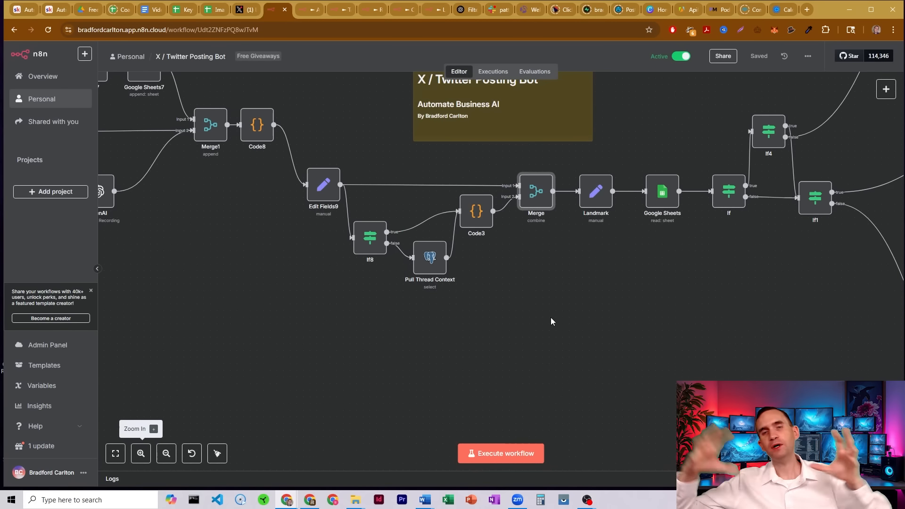
click(595, 192)
double_click(606, 182)
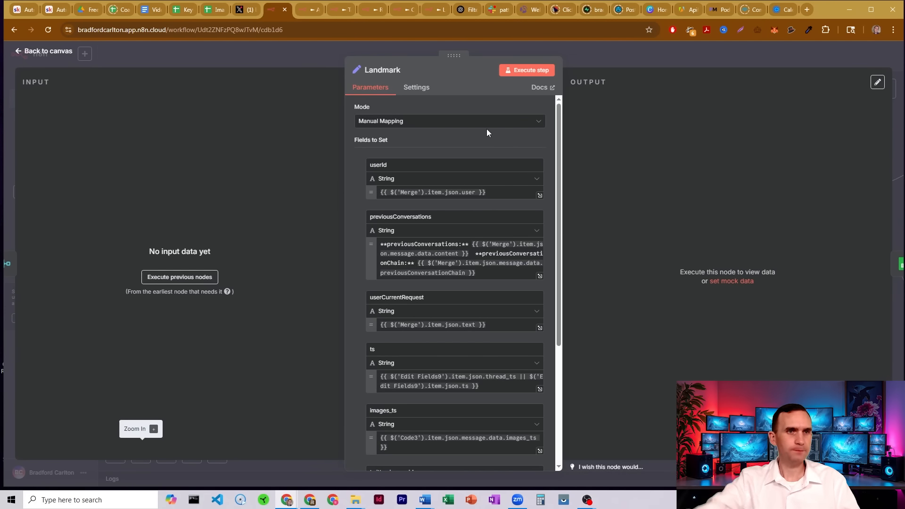
double_click(378, 164)
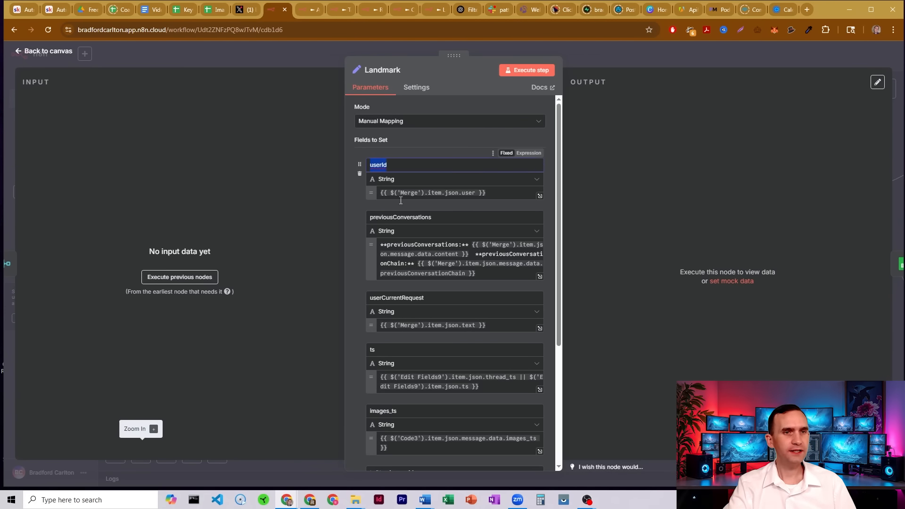
drag(434, 217, 370, 217)
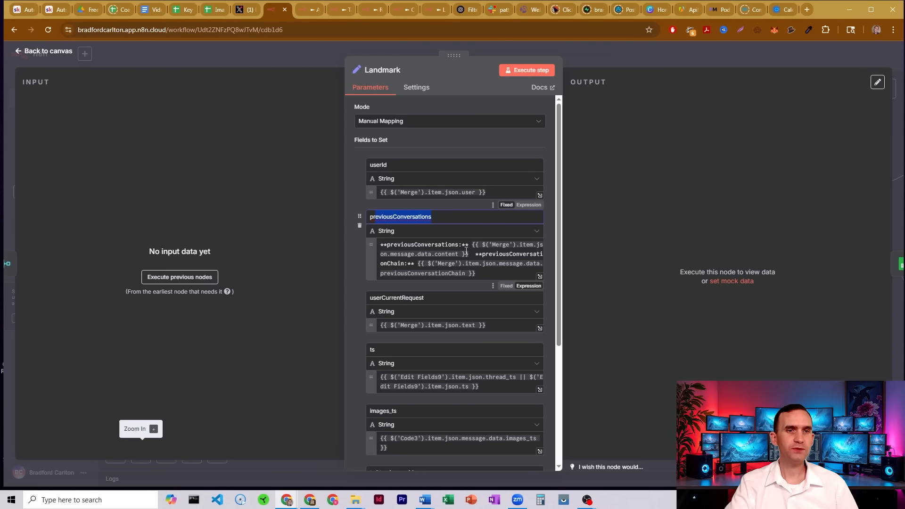
drag(468, 244, 485, 268)
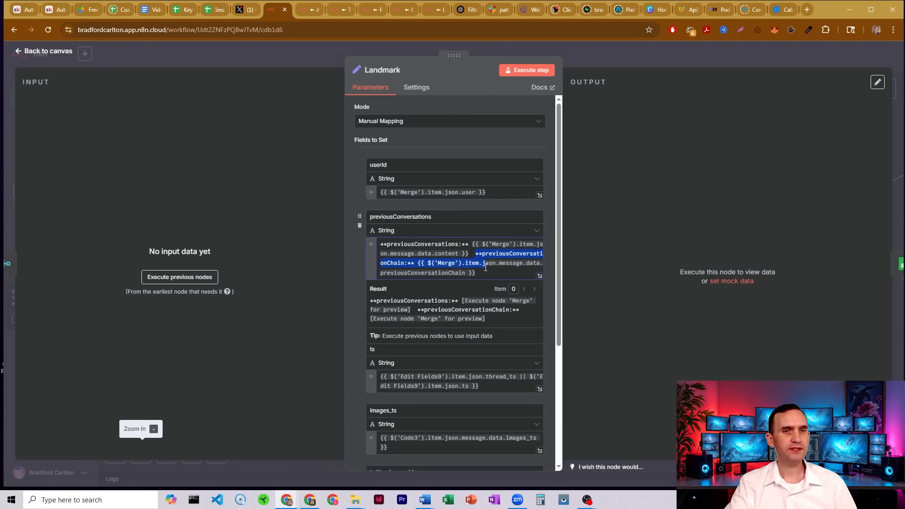
click(551, 208)
scroll(550, 207, down, 2)
drag(422, 203, 394, 205)
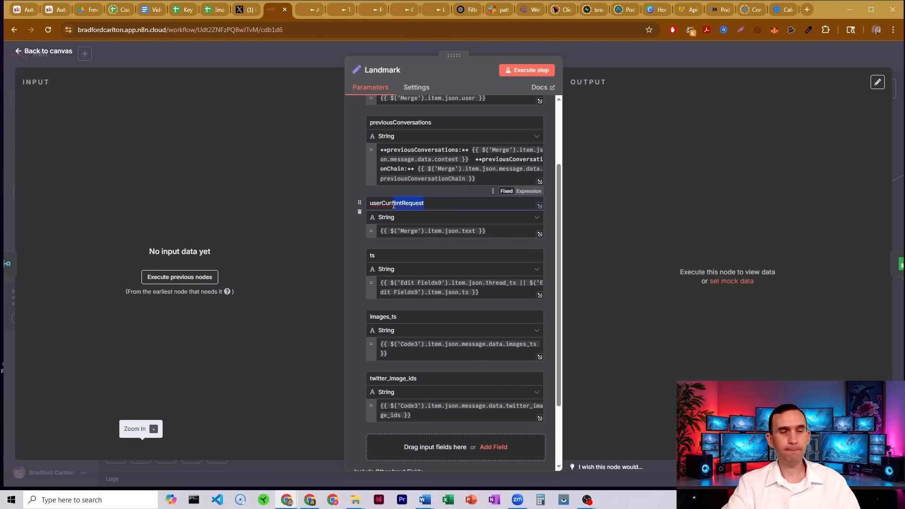
drag(375, 255, 368, 256)
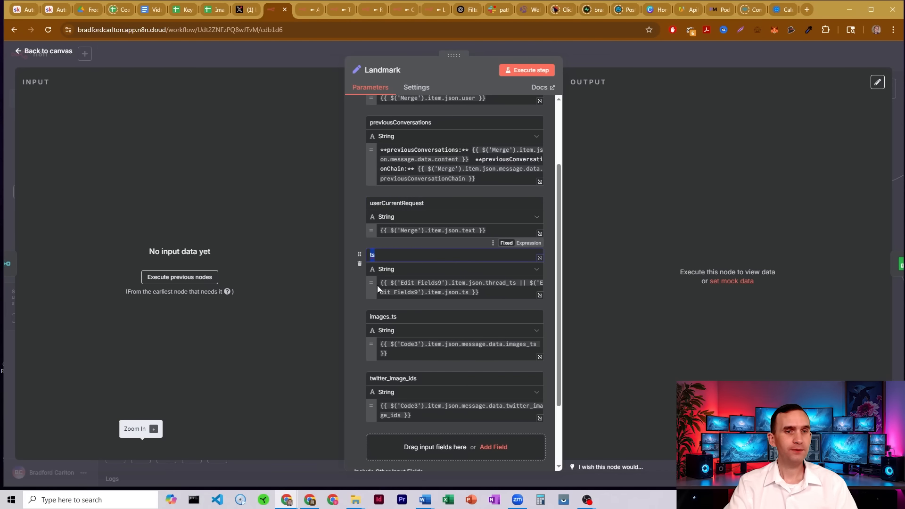
drag(396, 316, 374, 314)
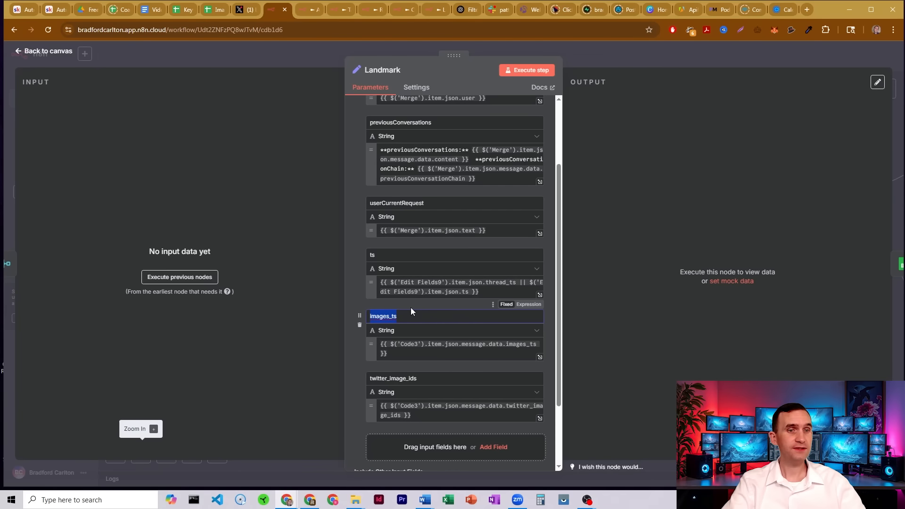
click(419, 378)
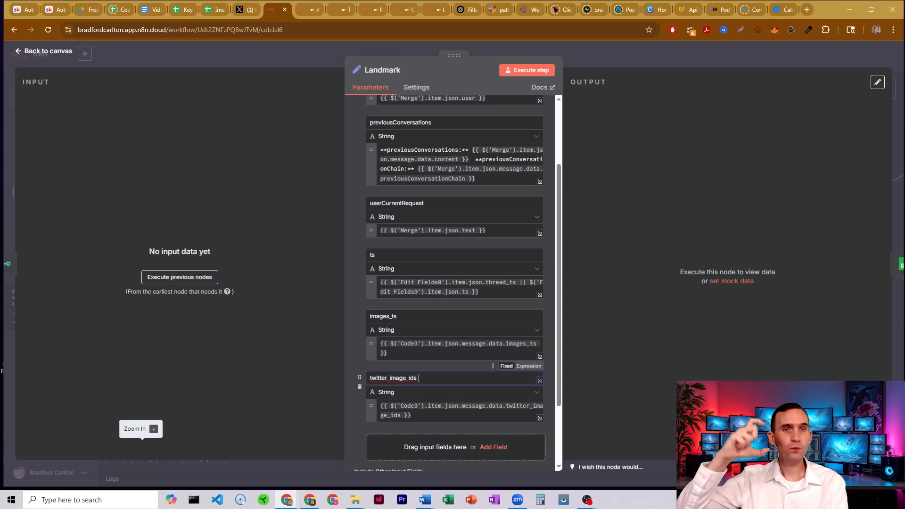
click(581, 58)
Open the Google Sheets node to review its Get Row(s) filter on Message Timestamp, then switch to the Image Links spreadsheet.
drag(696, 280, 426, 375)
click(166, 453)
drag(380, 186, 535, 381)
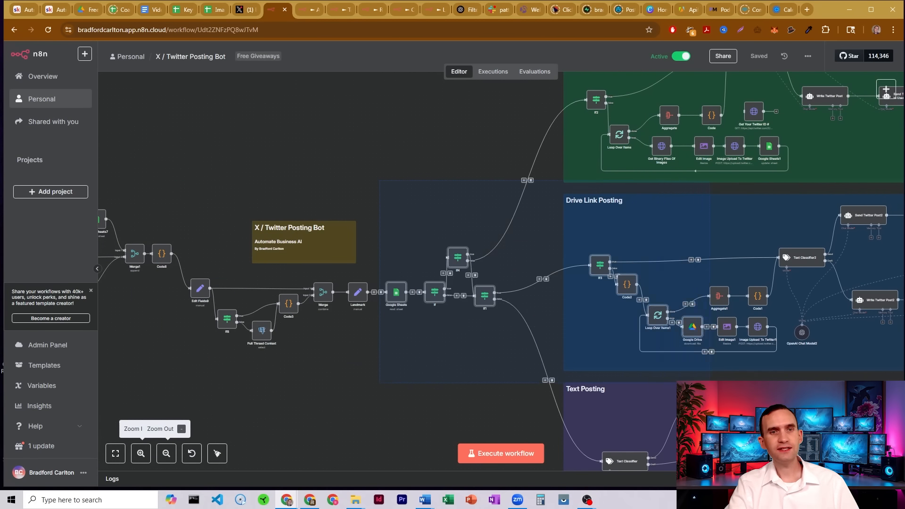
click(393, 176)
drag(405, 204, 483, 141)
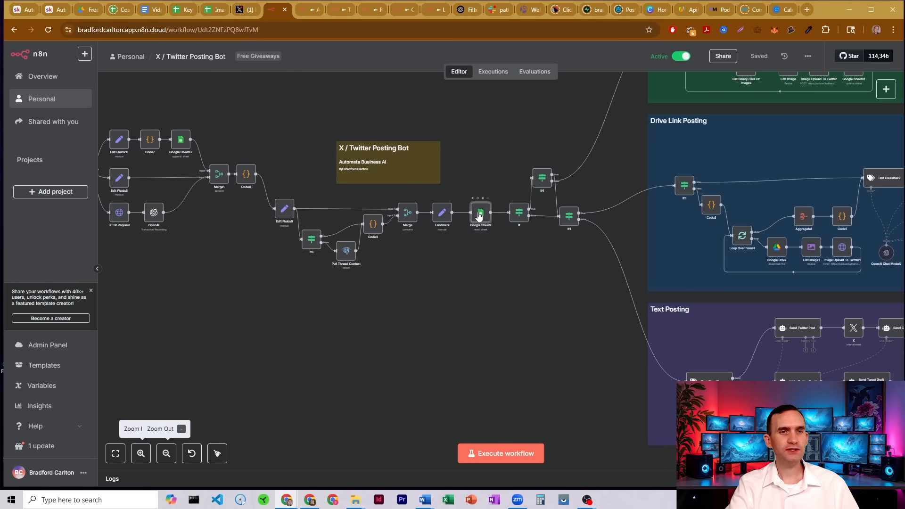
double_click(480, 214)
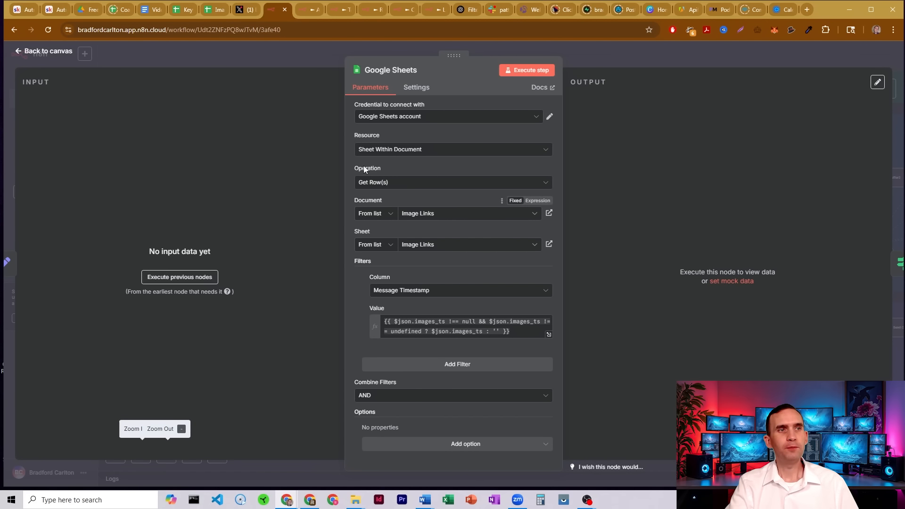
click(213, 9)
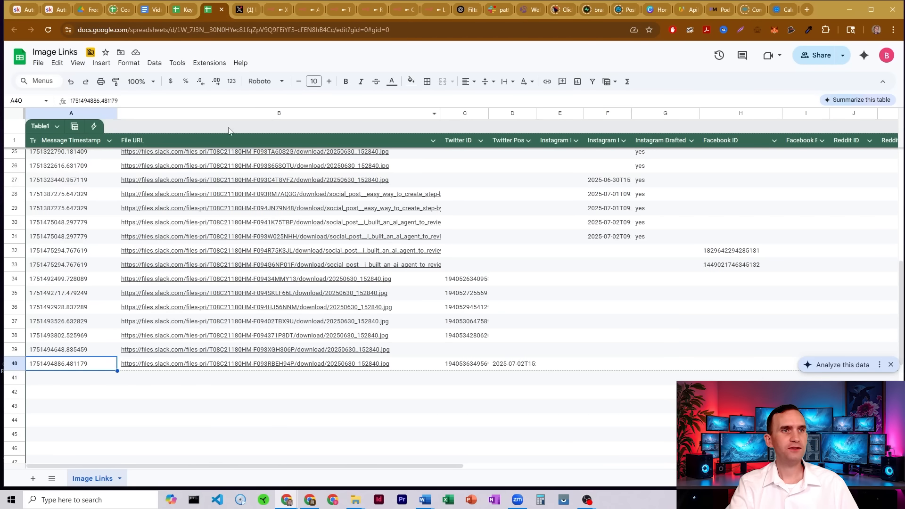
Compare the Image Links spreadsheet with the Google Sheets node's filter, then return to the workflow canvas.
click(273, 10)
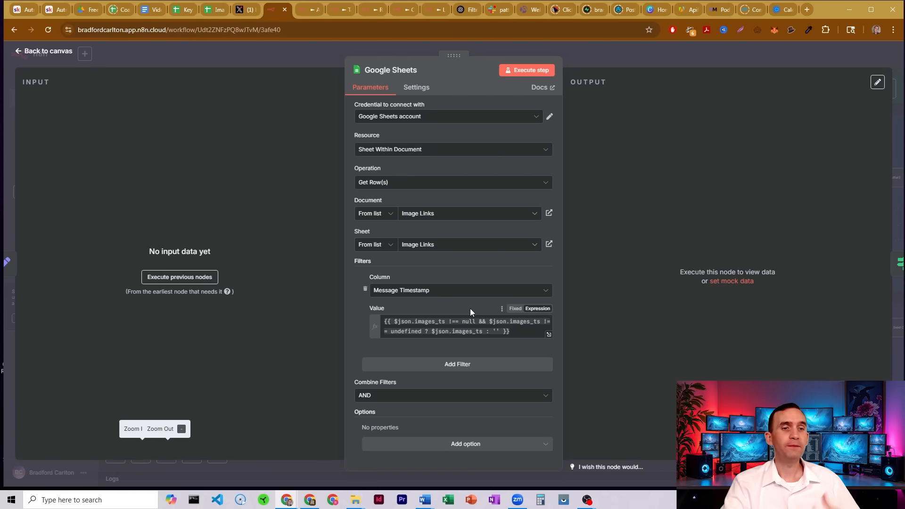
click(213, 9)
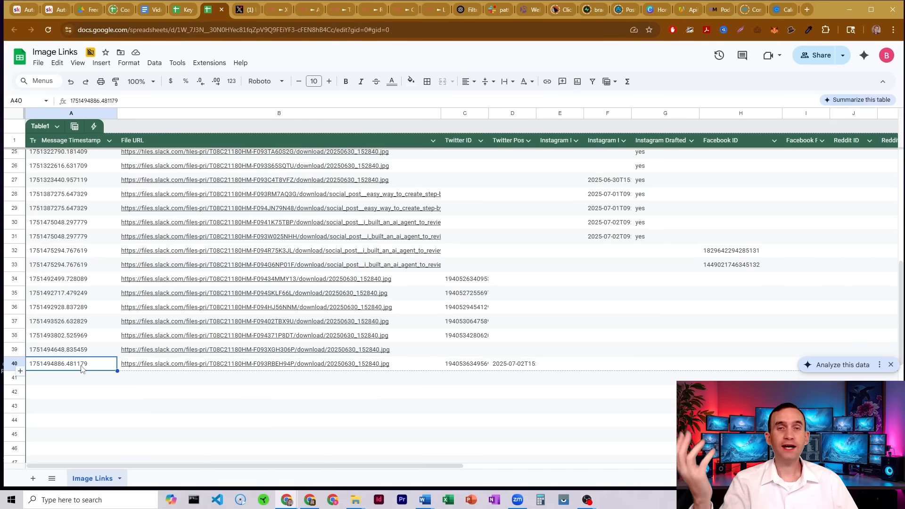
click(275, 9)
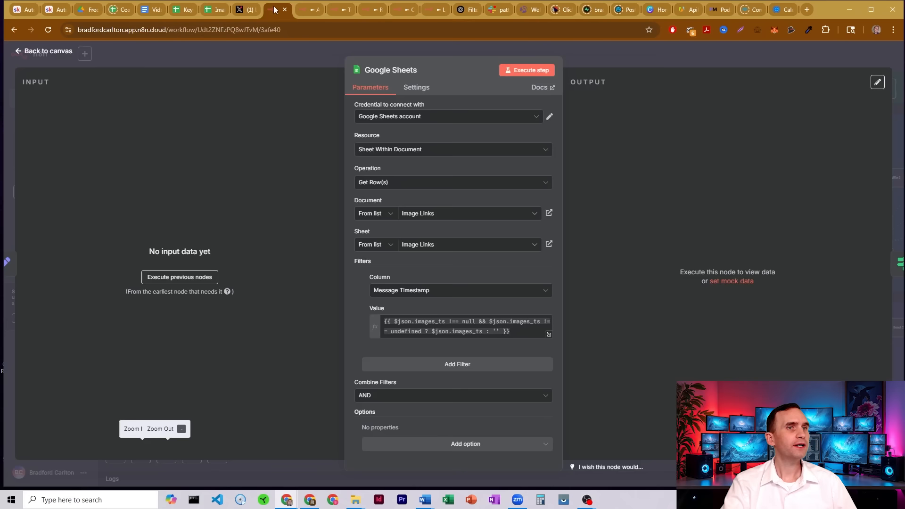
click(594, 57)
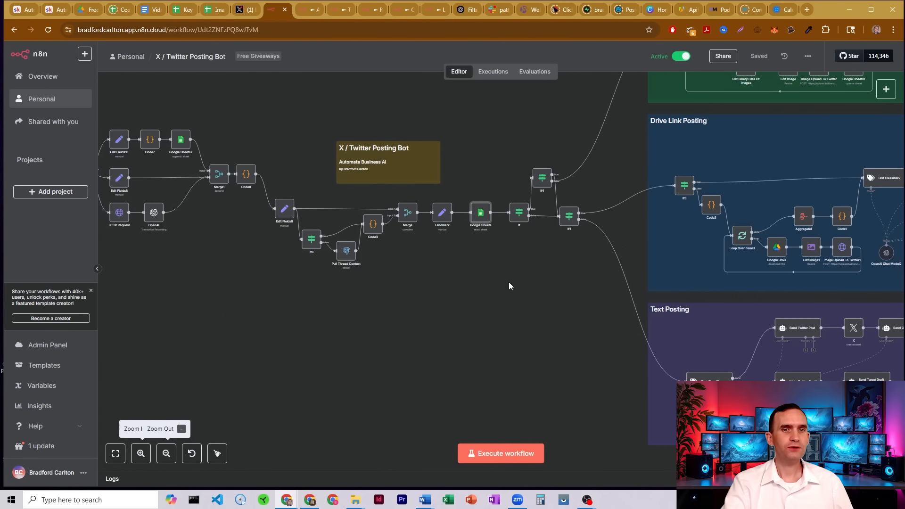
Open the If node after Google Sheets and review its Message Timestamp exists OR twitter_image_ids is not empty conditions.
drag(550, 258, 420, 312)
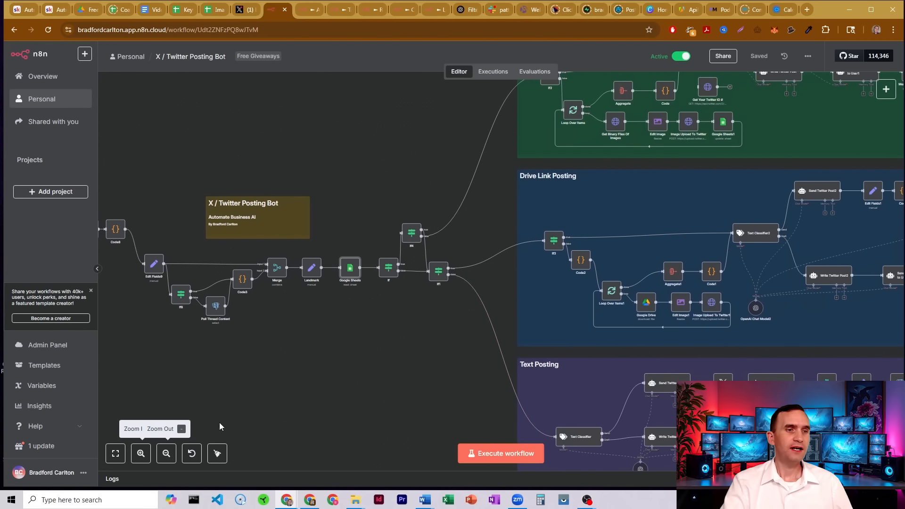
click(140, 453)
drag(360, 146, 429, 172)
drag(476, 380, 495, 352)
double_click(436, 278)
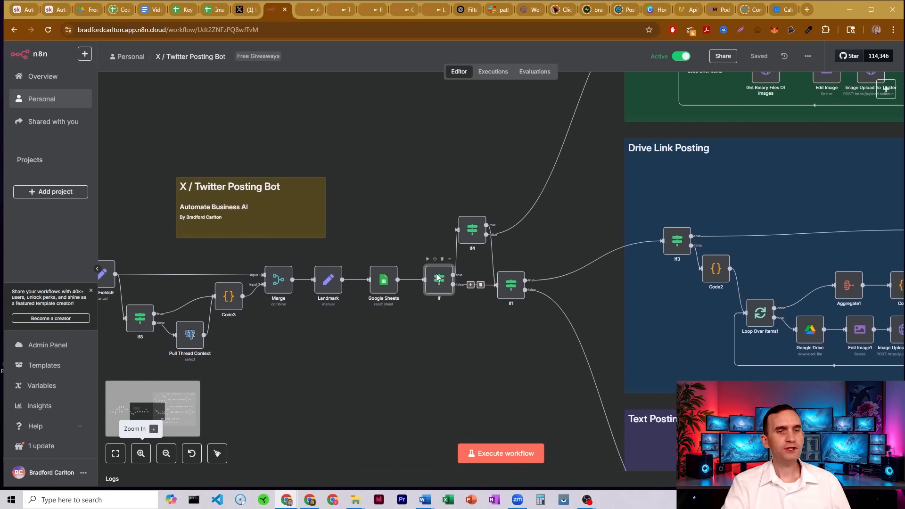
click(427, 131)
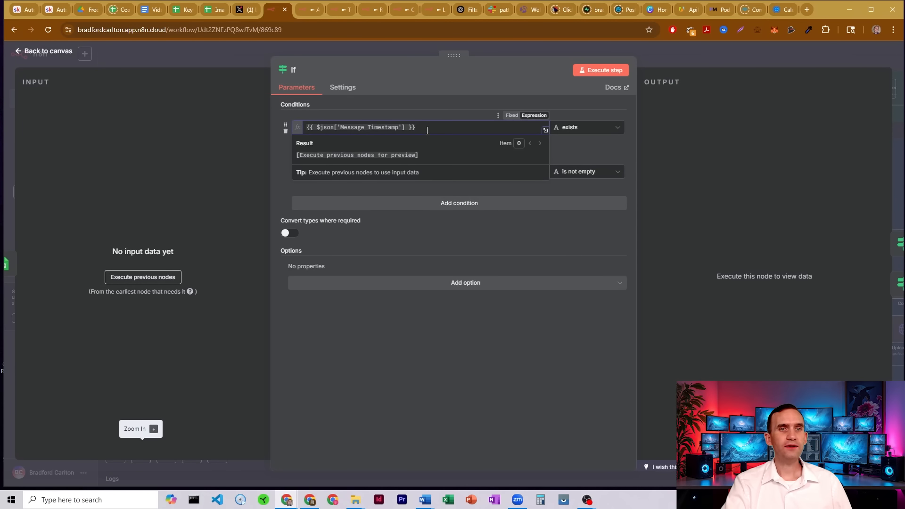
click(421, 101)
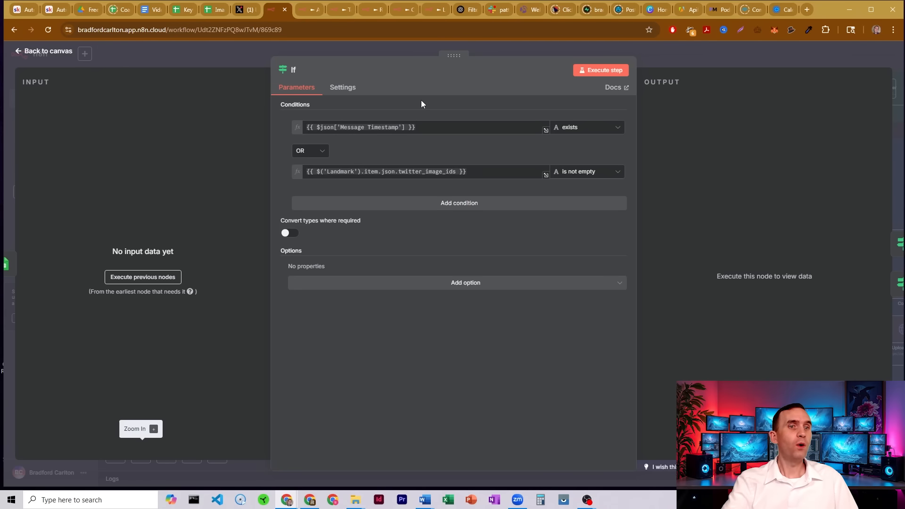
drag(466, 172, 360, 171)
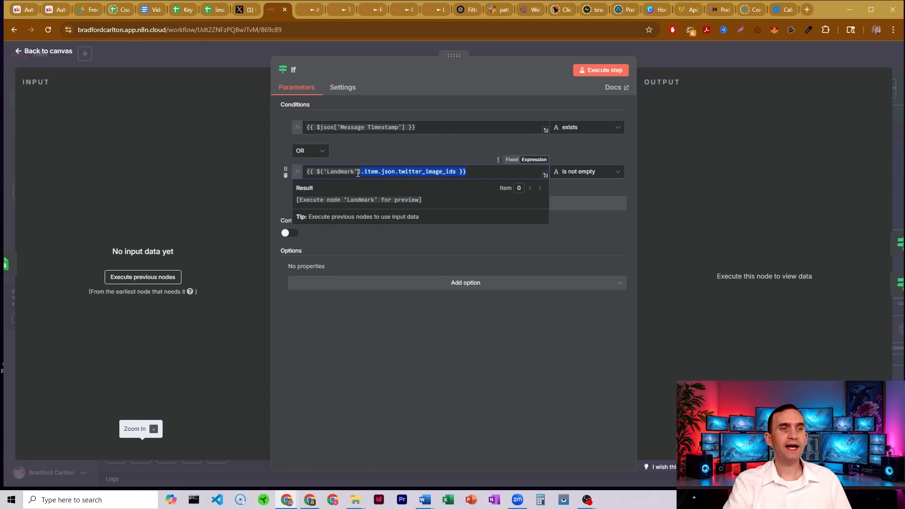
click(368, 150)
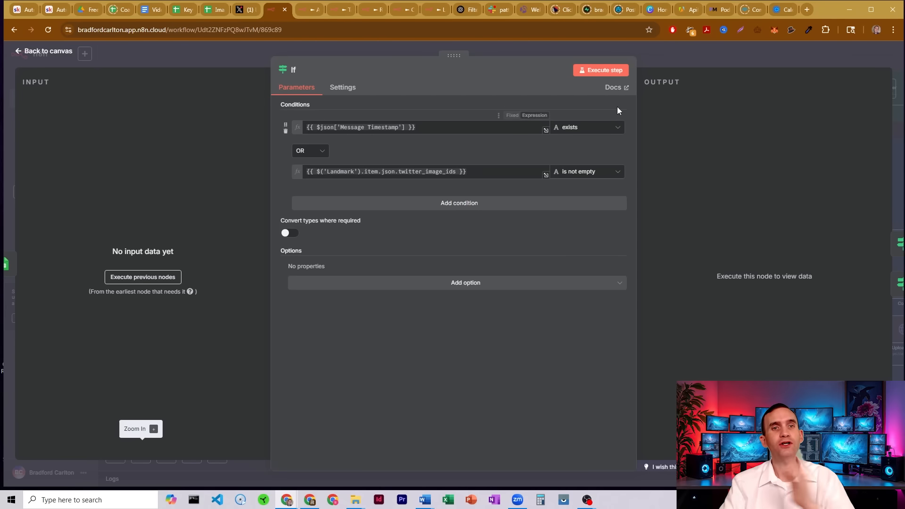
click(664, 59)
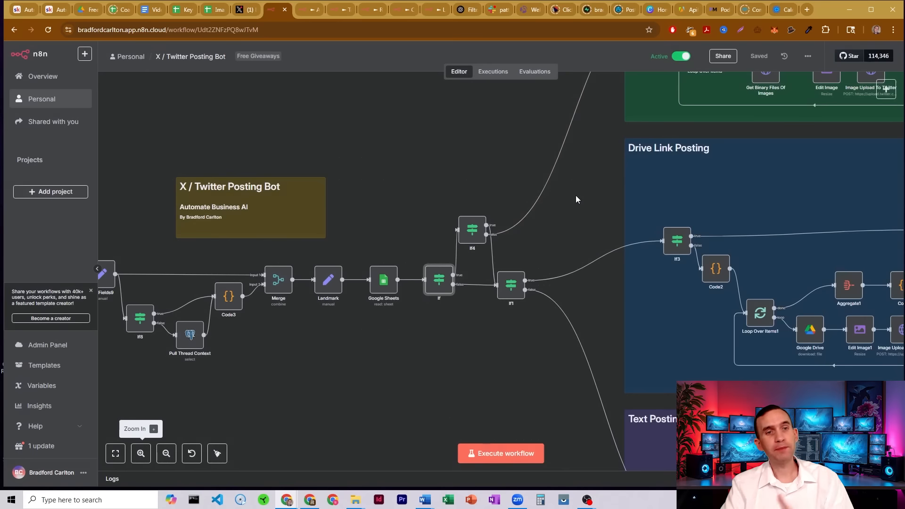
Open the If4 node and review its conditions checking the request and previous conversations for drive.google.com/file links.
double_click(472, 230)
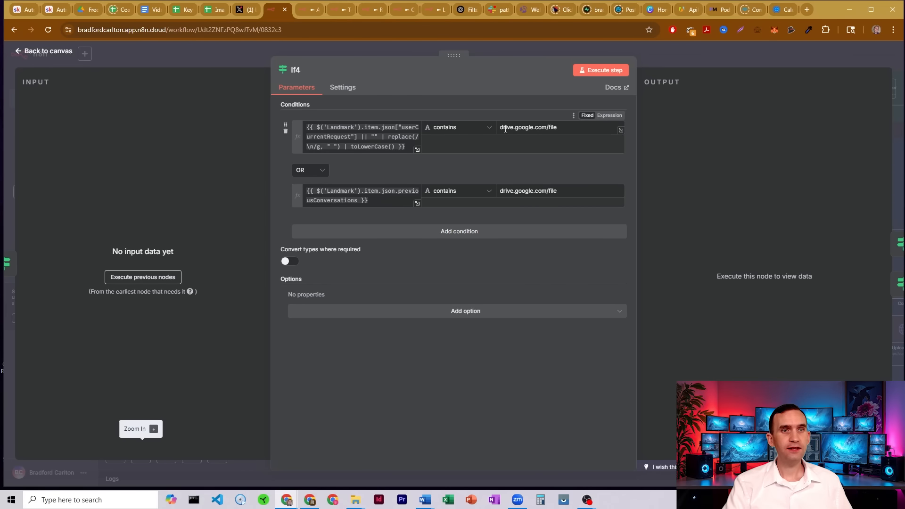
drag(501, 127, 566, 129)
click(541, 110)
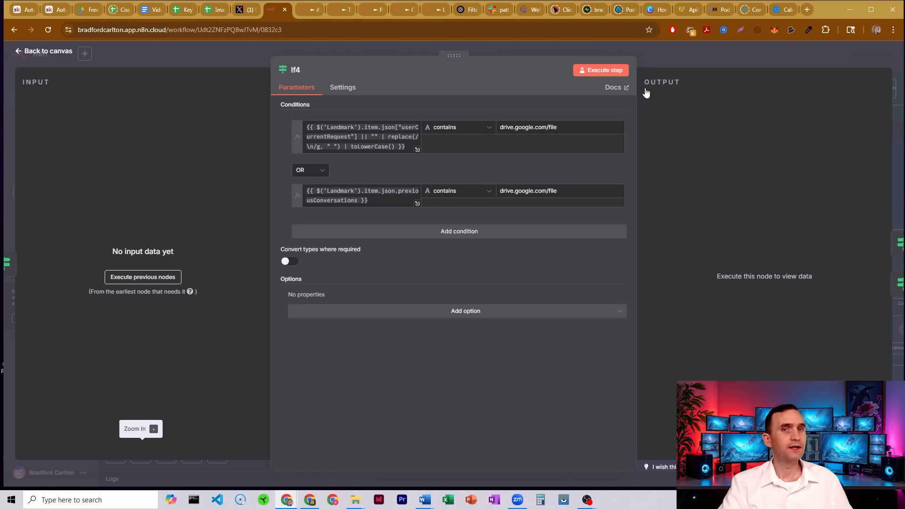
key(Escape)
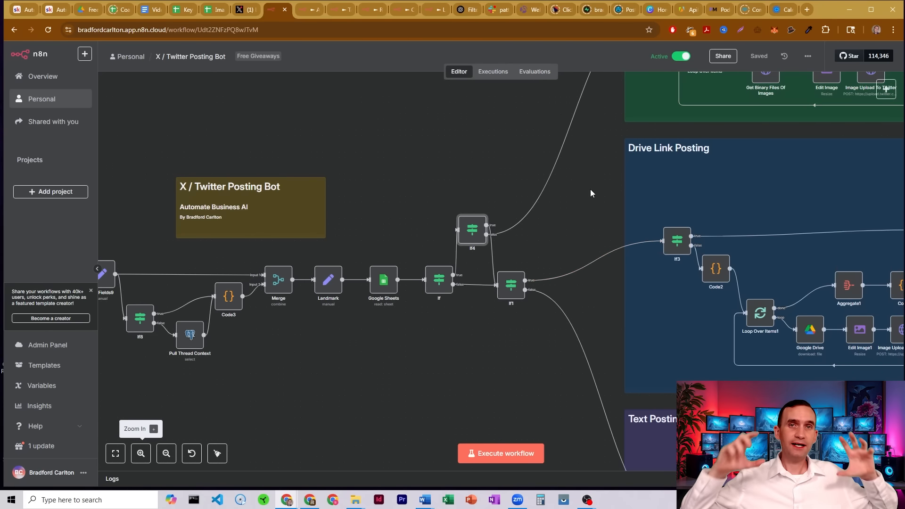
Reopen the If node to revisit its timestamp and Twitter image ID conditions, then return to the canvas.
mouse_move(507, 219)
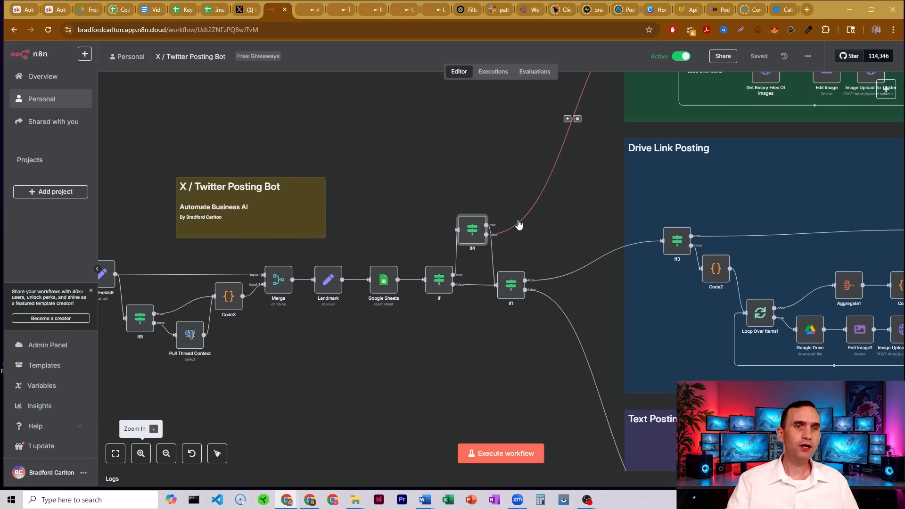
drag(467, 125, 220, 410)
drag(227, 370, 481, 131)
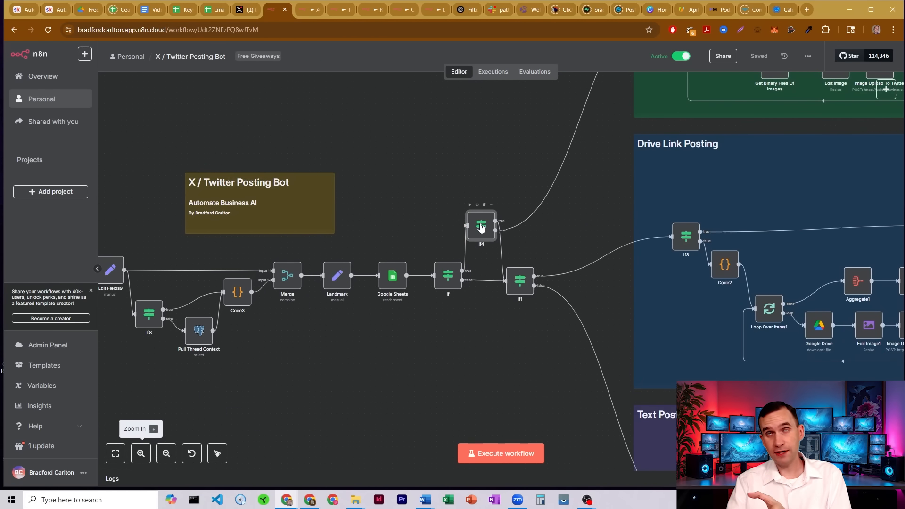
double_click(448, 277)
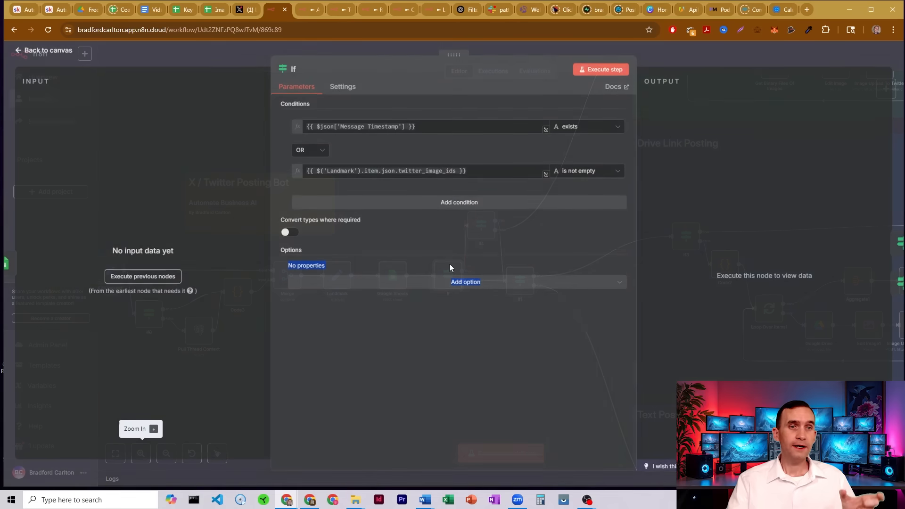
click(434, 143)
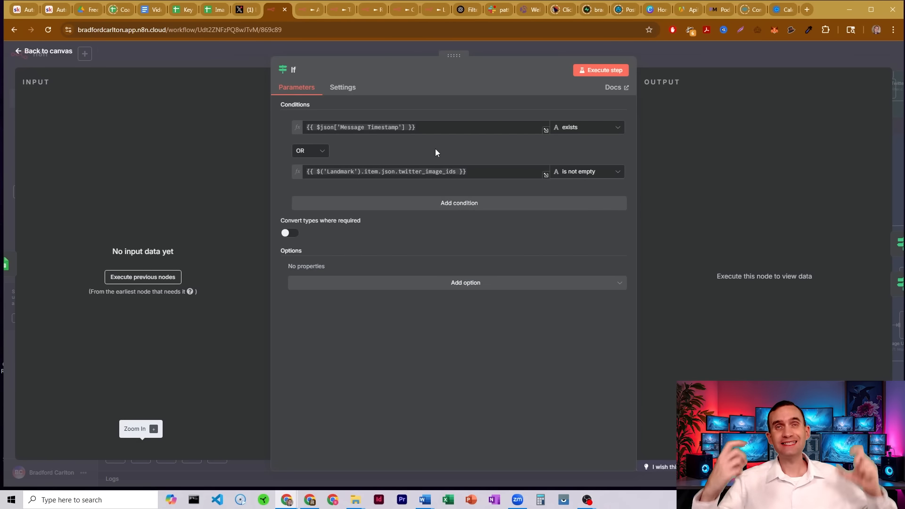
click(682, 60)
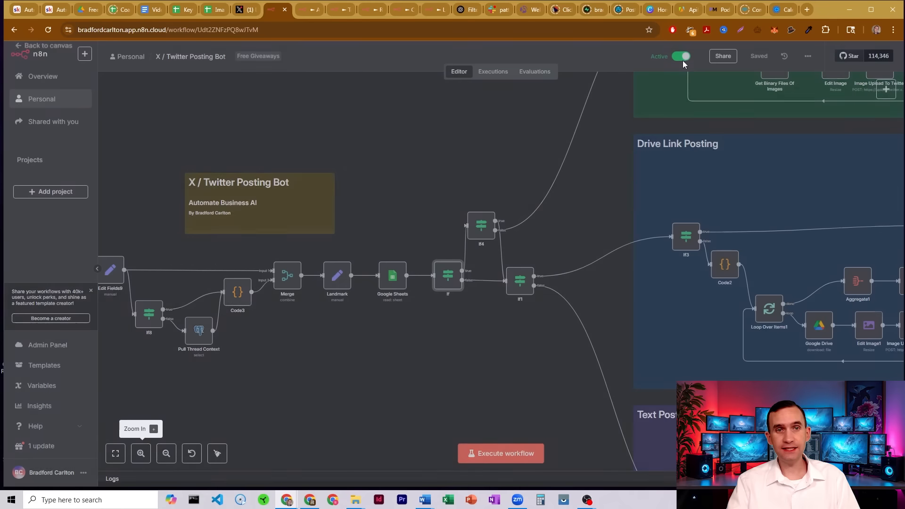
Open the If1 node to review its drive.google.com/file conditions, then move over to the Text Posting section.
double_click(516, 288)
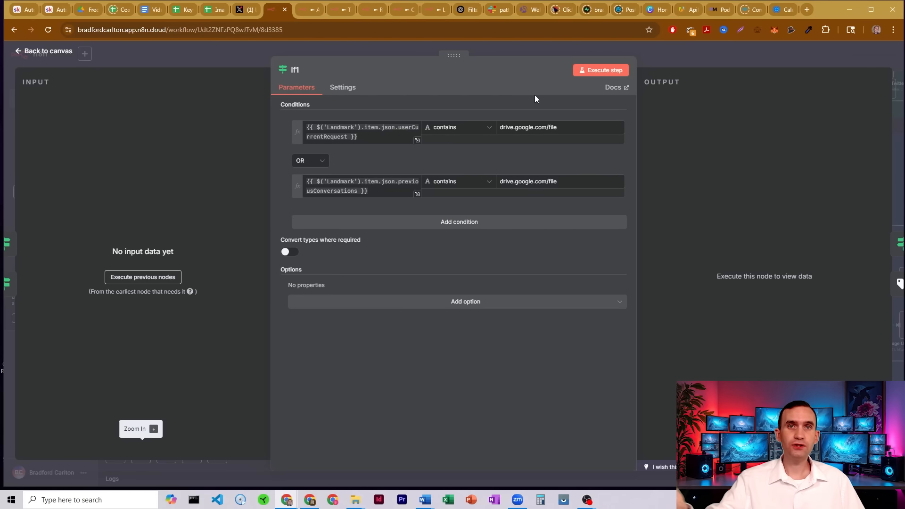
click(663, 63)
drag(608, 202, 382, 192)
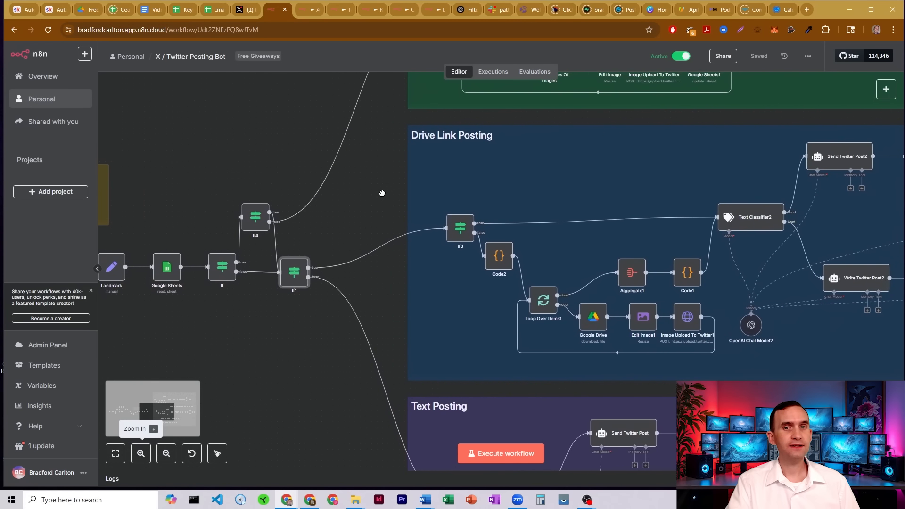
drag(383, 113, 381, 191)
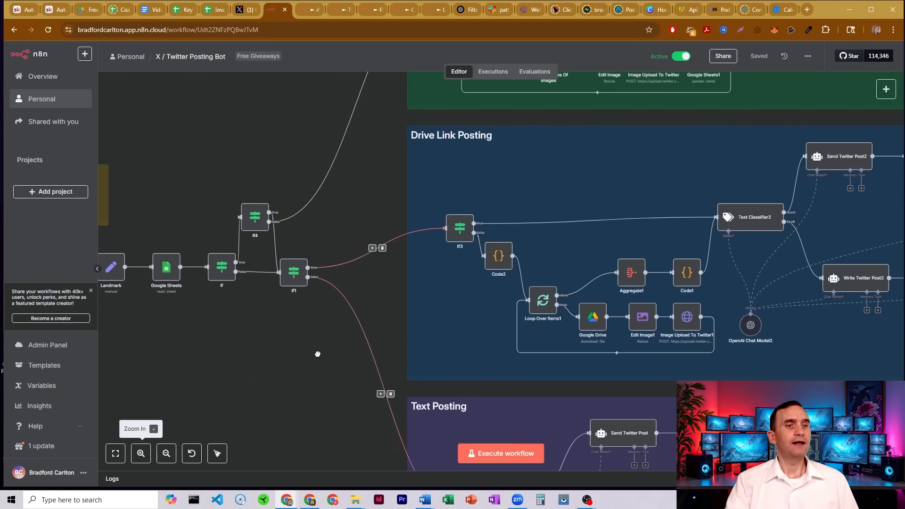
drag(317, 353, 311, 192)
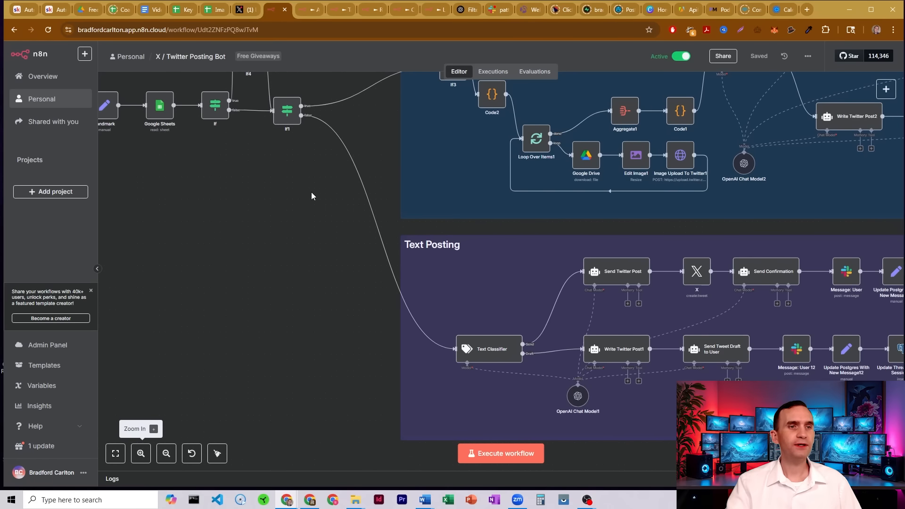
drag(322, 273, 216, 254)
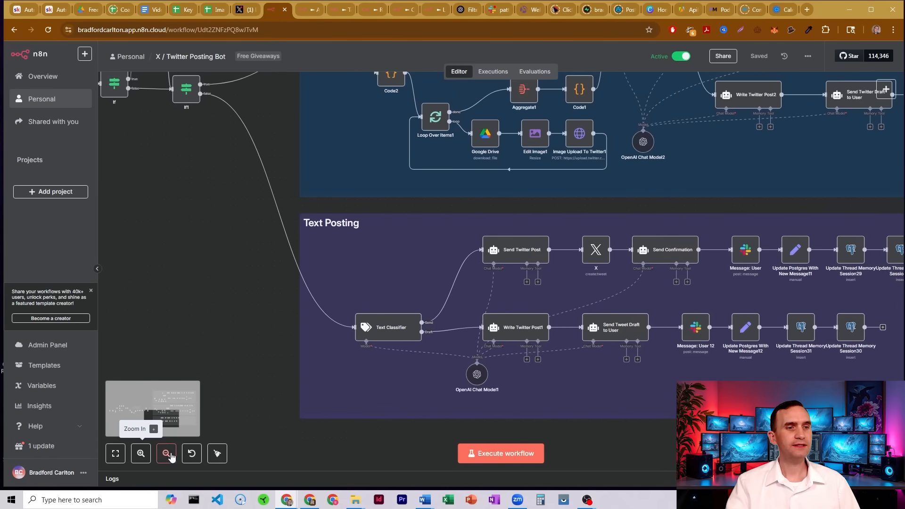
click(166, 453)
drag(638, 406, 583, 406)
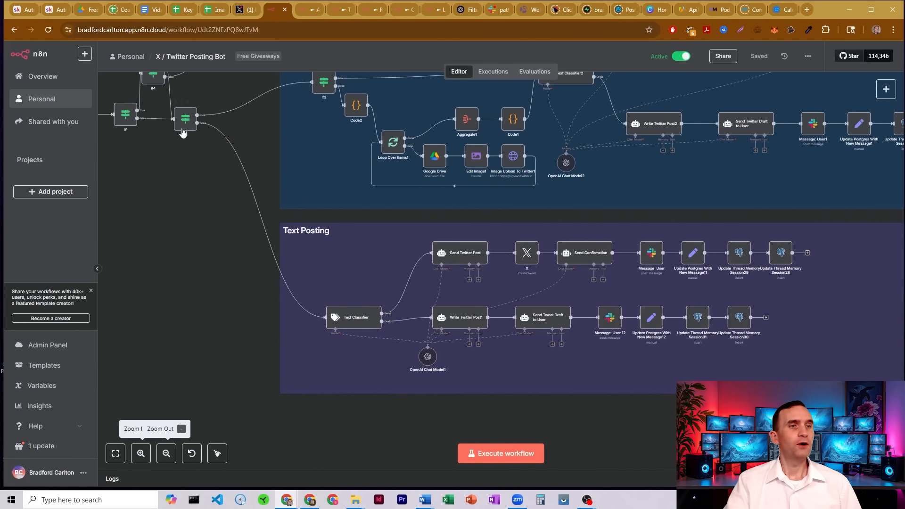
Open the Text Classifier node and read its Text to Classify input and the Send category description.
double_click(365, 321)
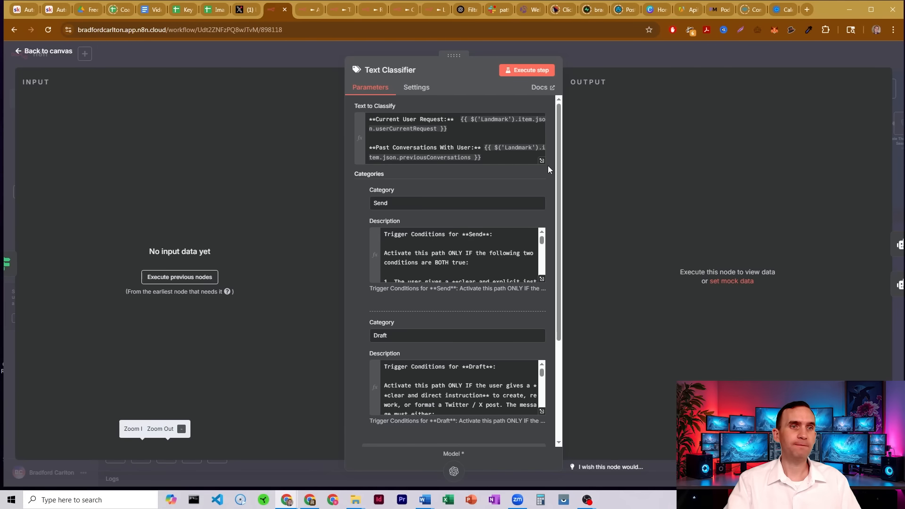
drag(392, 120, 442, 118)
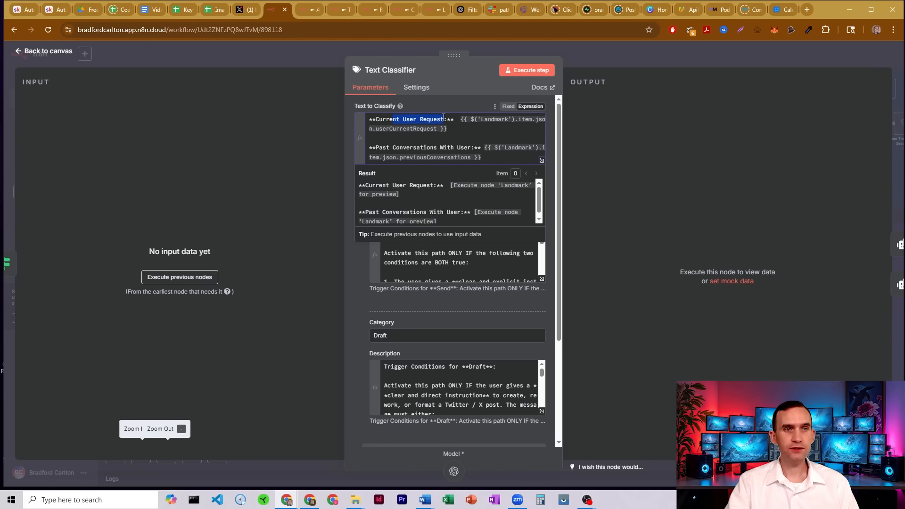
drag(386, 147, 478, 149)
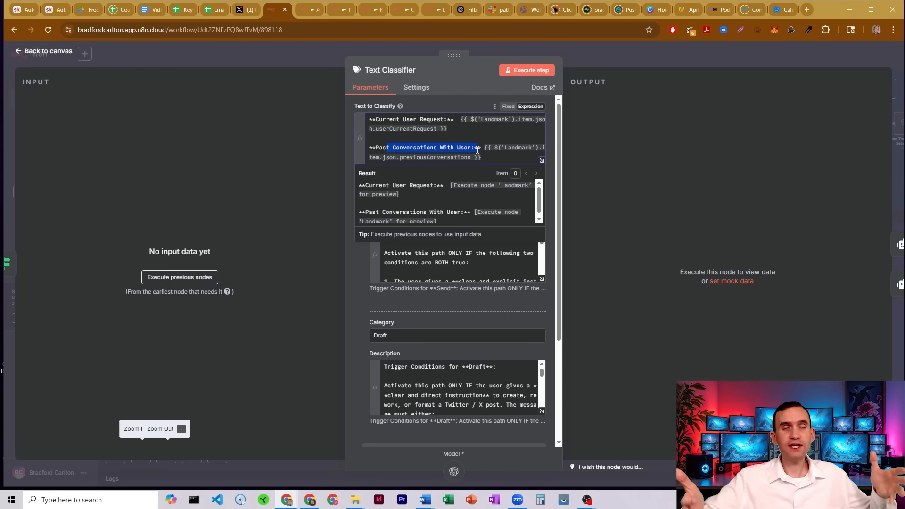
click(460, 100)
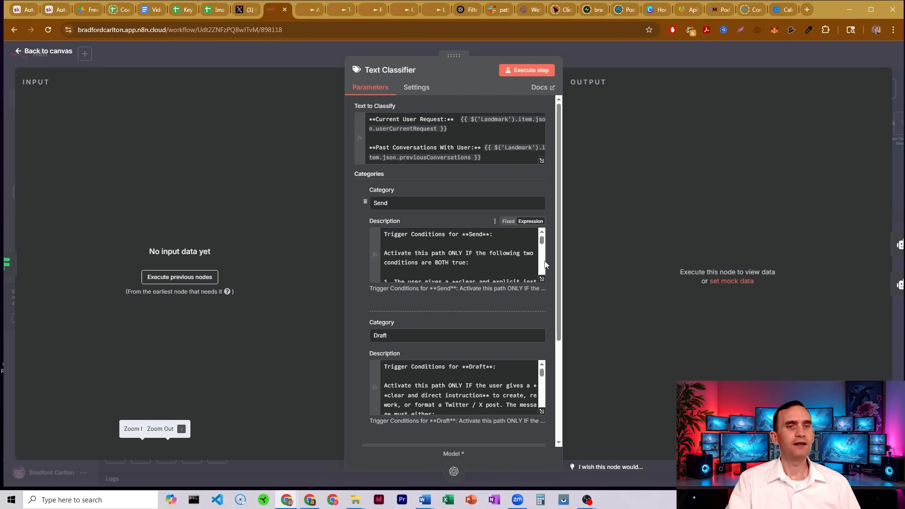
click(542, 279)
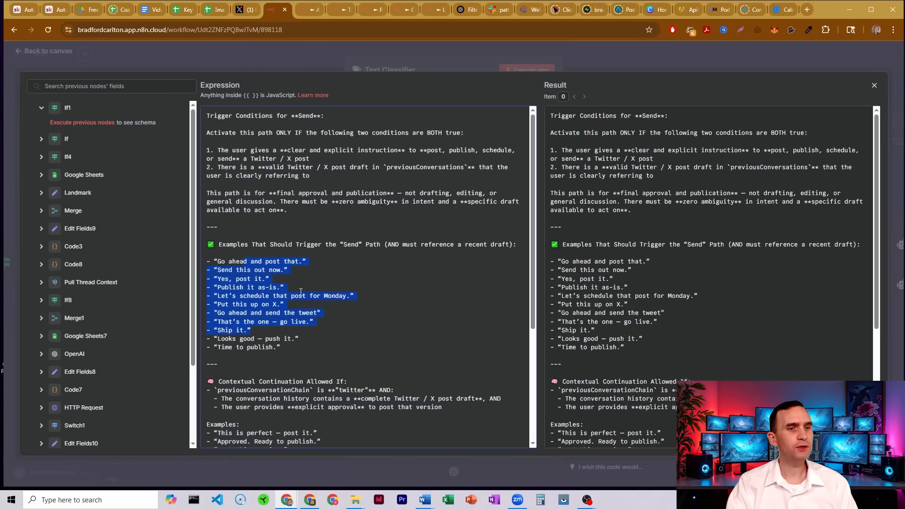
scroll(302, 283, down, 4)
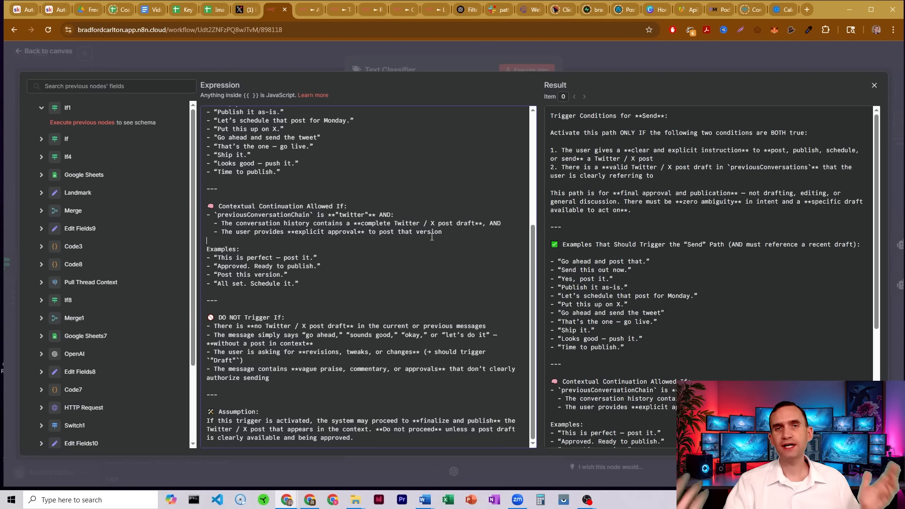
click(412, 60)
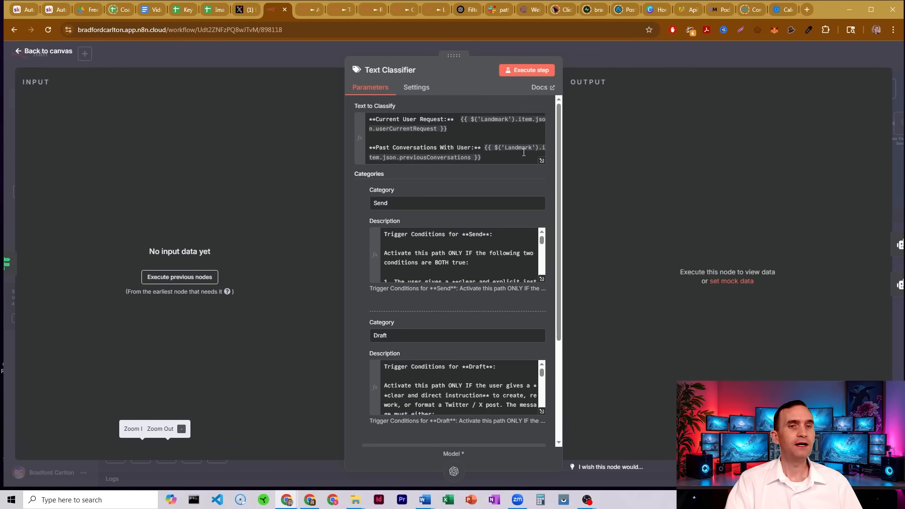
Expand the Text Classifier's Draft category description and read its trigger conditions, then close the expression editor.
scroll(560, 302, down, 3)
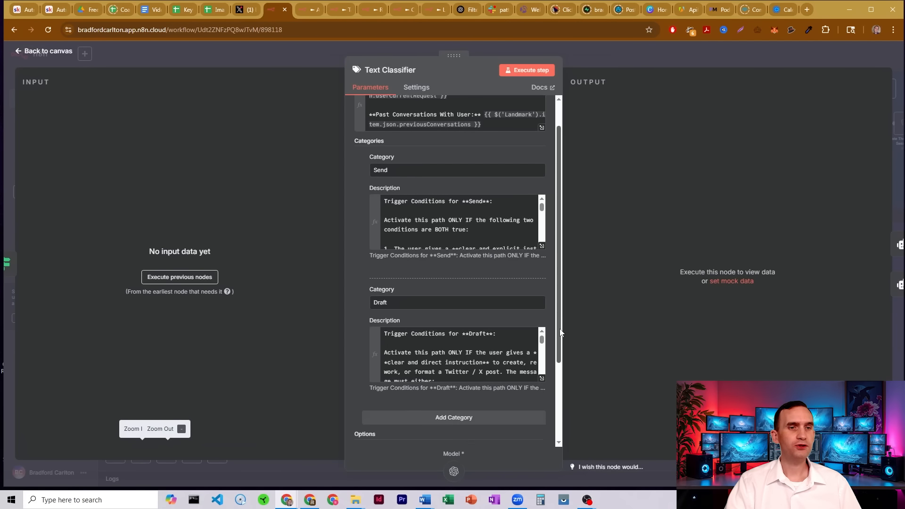
click(541, 293)
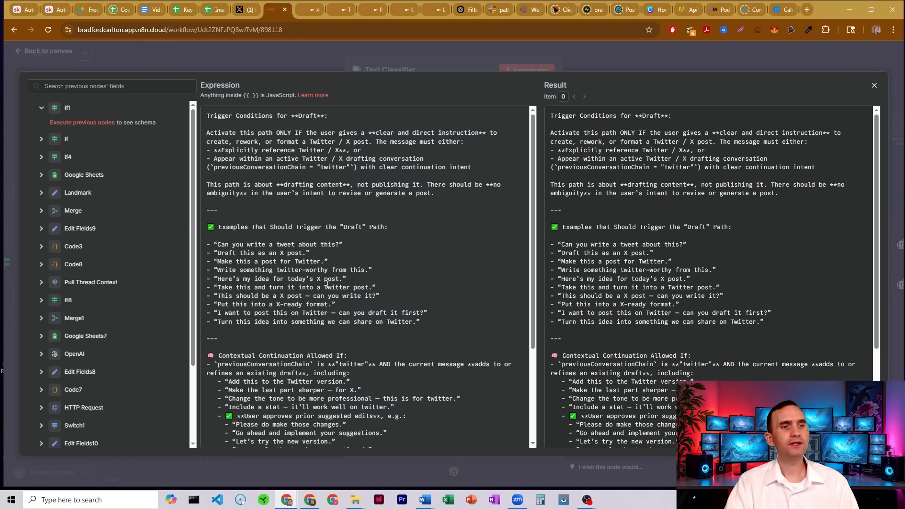
scroll(292, 270, down, 2)
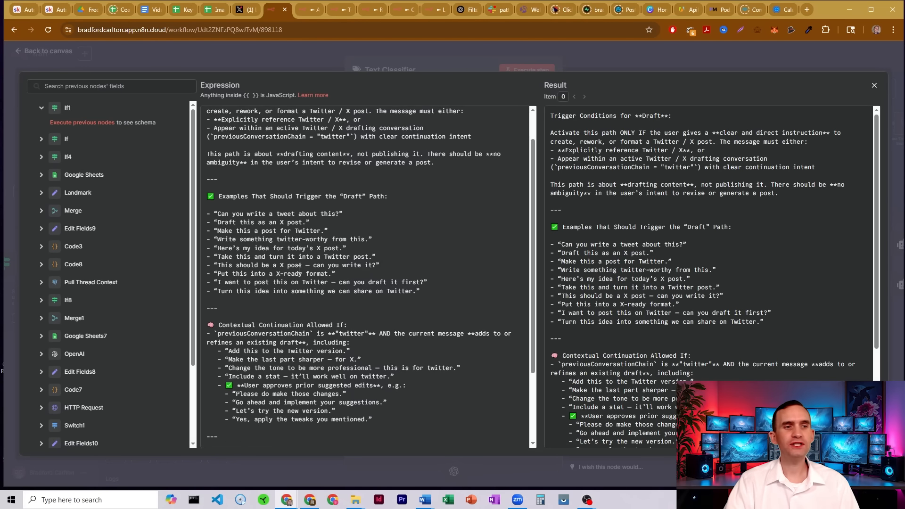
drag(293, 332, 337, 331)
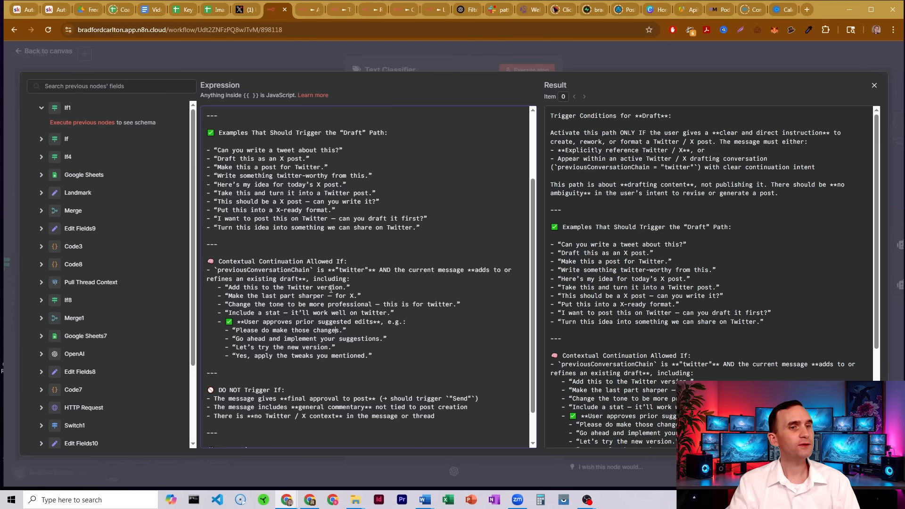
scroll(330, 240, down, 1)
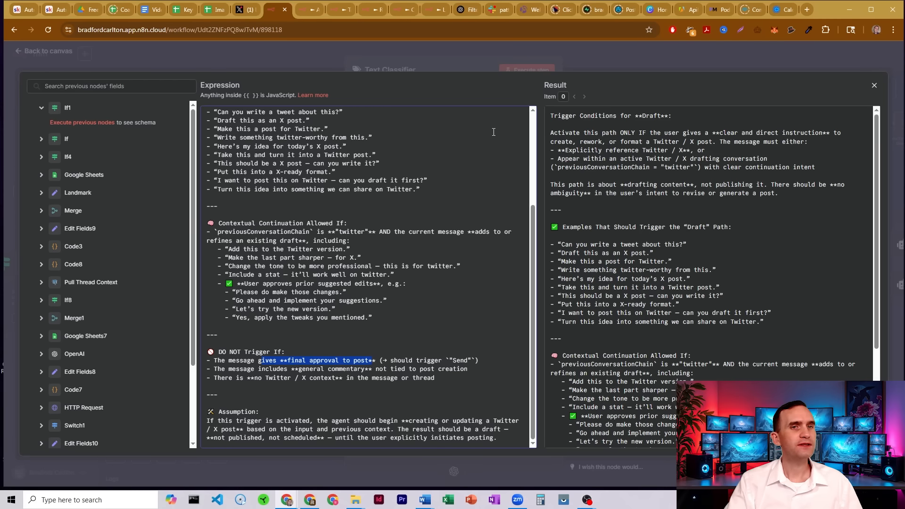
click(452, 63)
Expand the System Prompt Template option and read its inputs, classification categories and output format, then close it.
scroll(547, 253, down, 1)
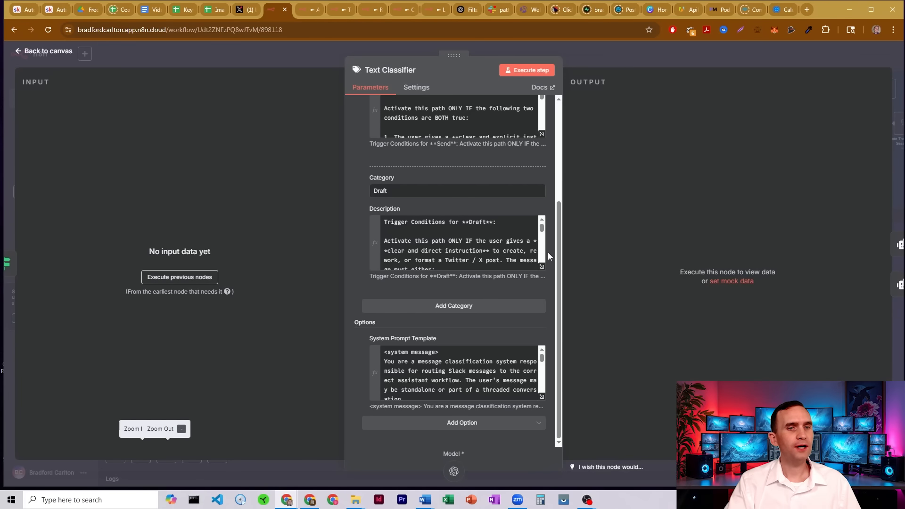
click(542, 398)
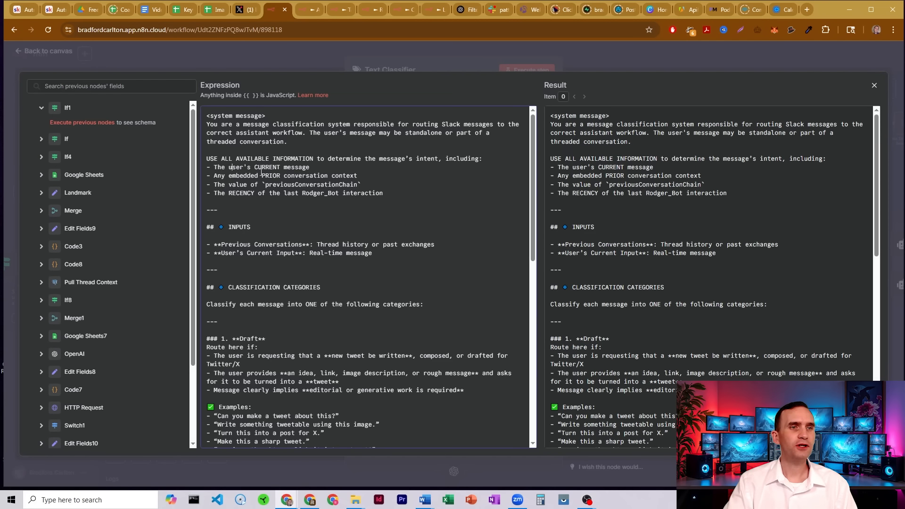
drag(232, 168, 358, 176)
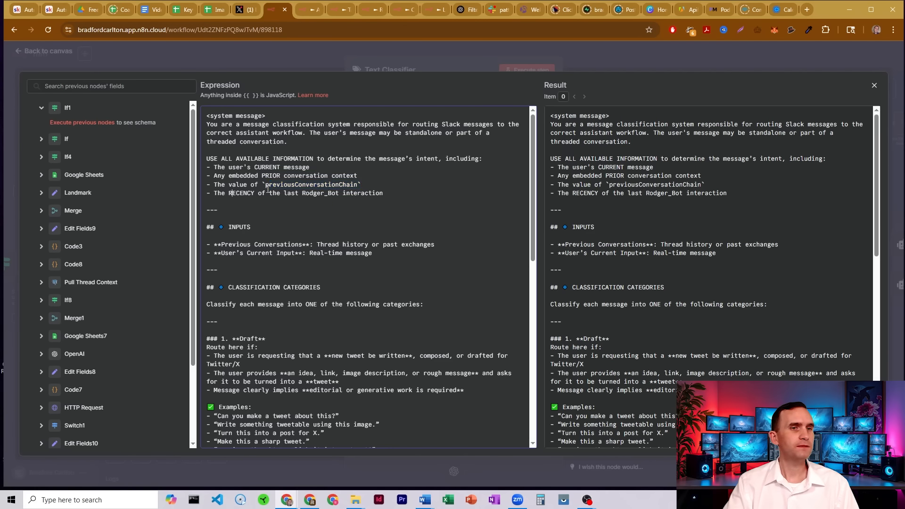
scroll(336, 170, down, 1)
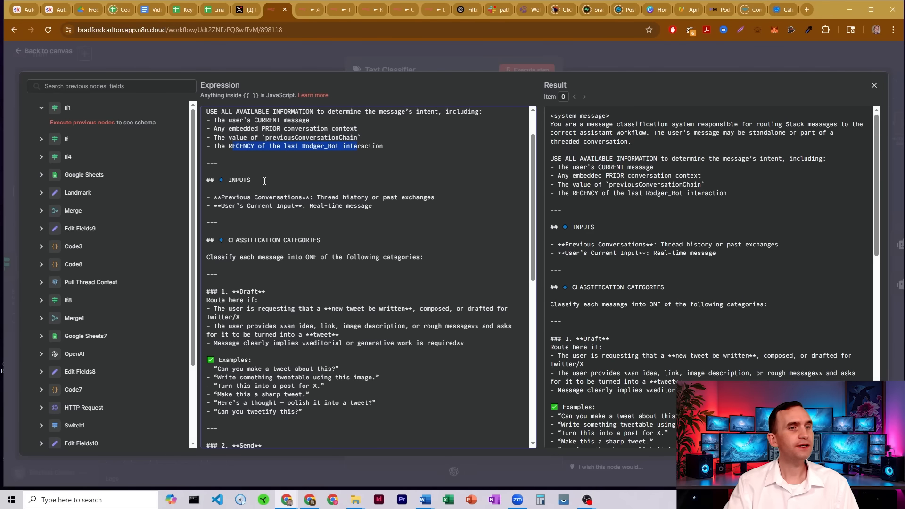
scroll(326, 202, down, 2)
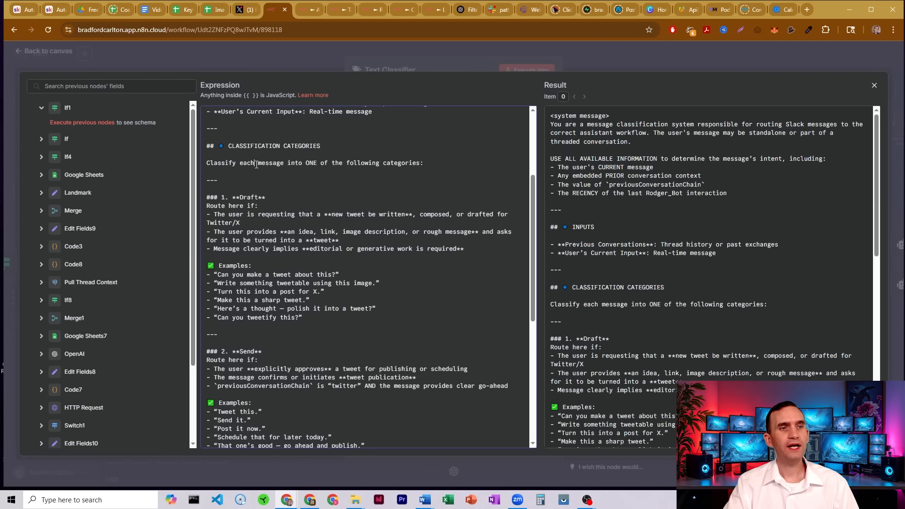
drag(237, 197, 265, 197)
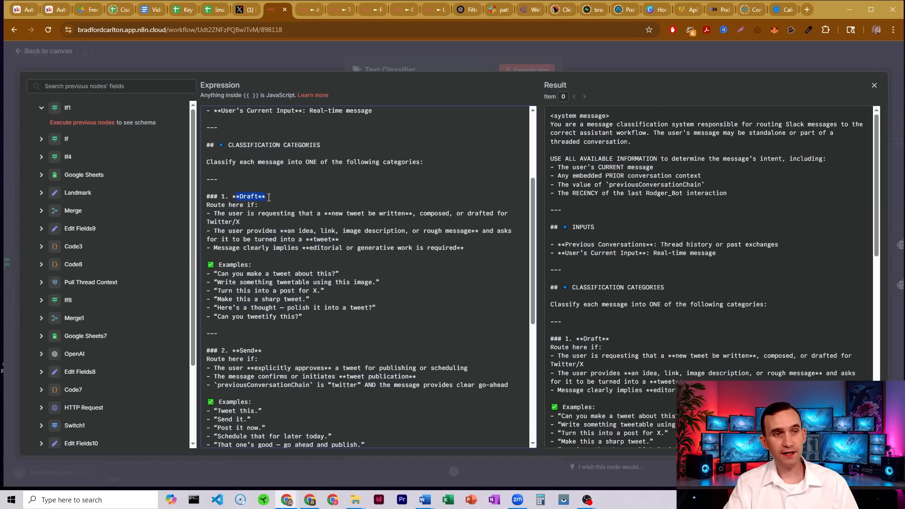
scroll(241, 294, down, 1)
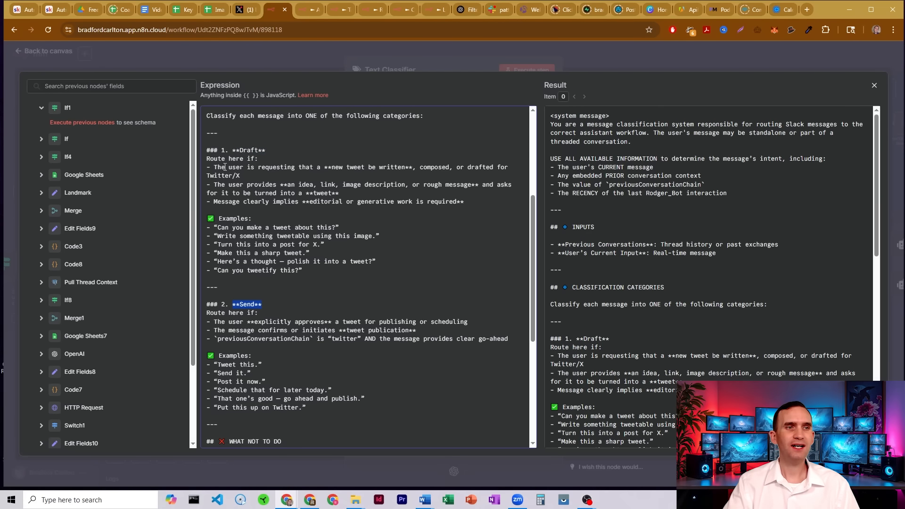
drag(262, 193, 356, 269)
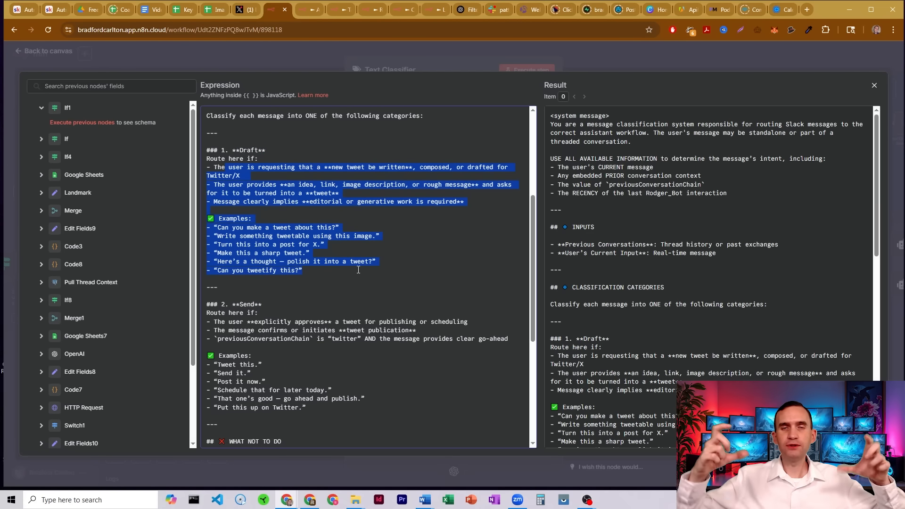
scroll(355, 252, down, 5)
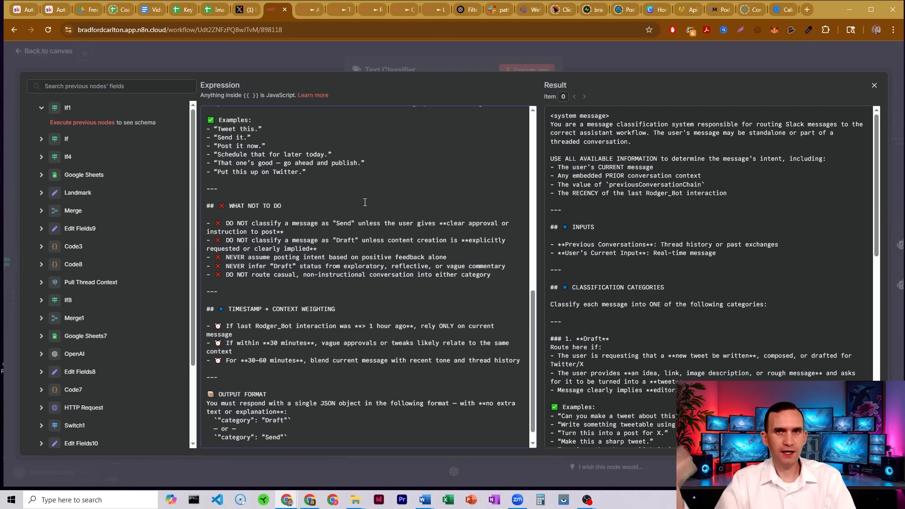
scroll(365, 202, down, 2)
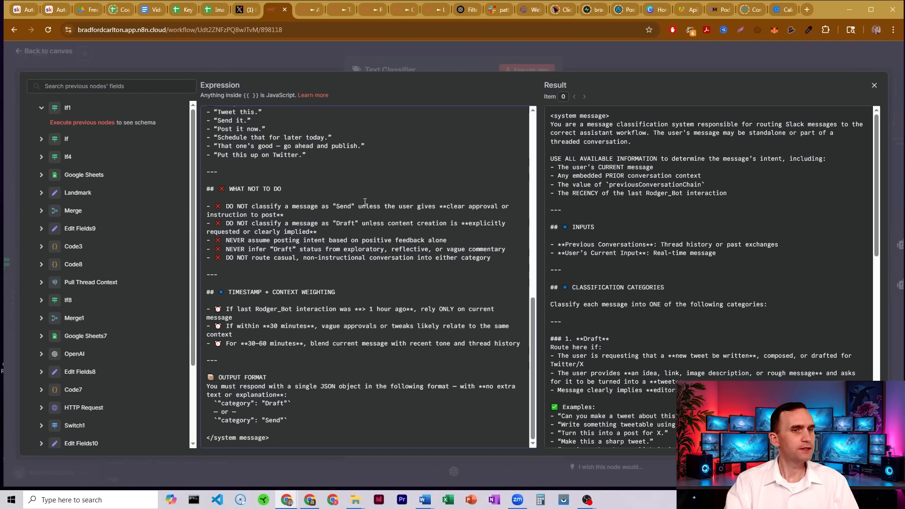
click(413, 61)
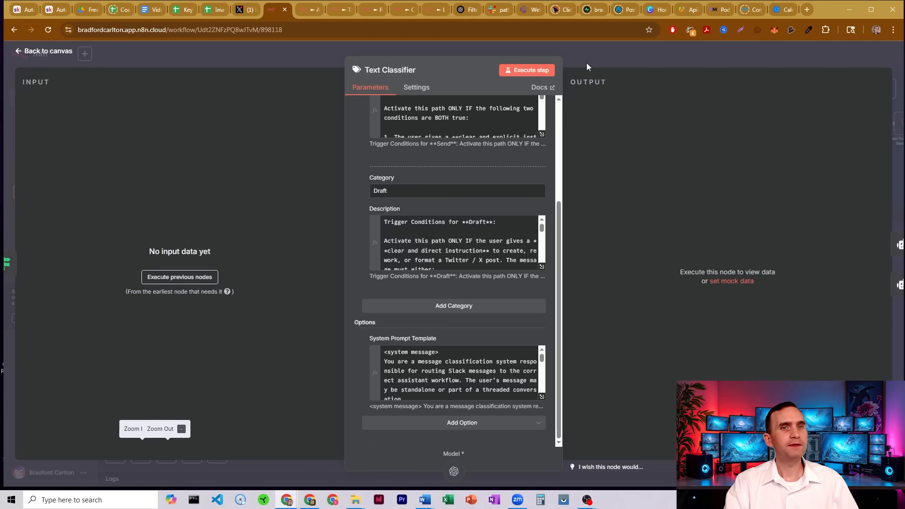
Return to the canvas, survey the posting sections, and inspect the OpenAI Chat Model1 node's model setting in Text Posting.
click(587, 63)
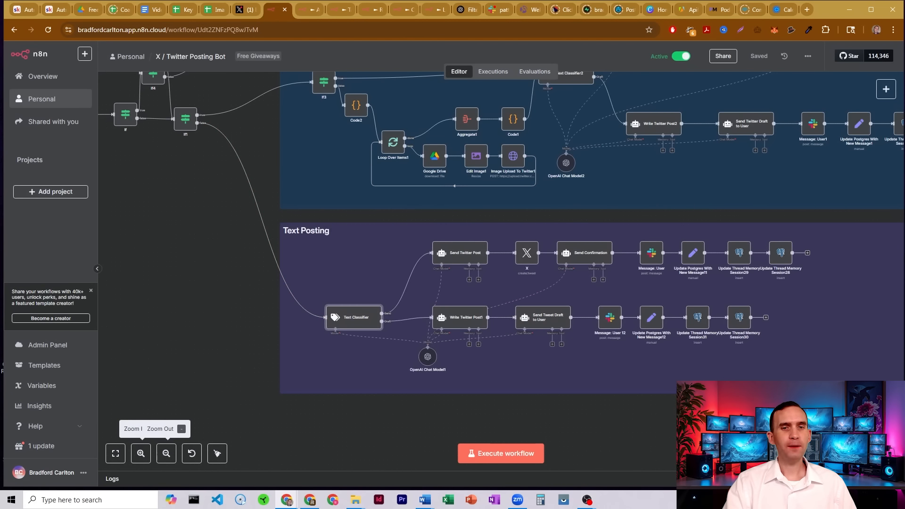
drag(716, 415, 609, 430)
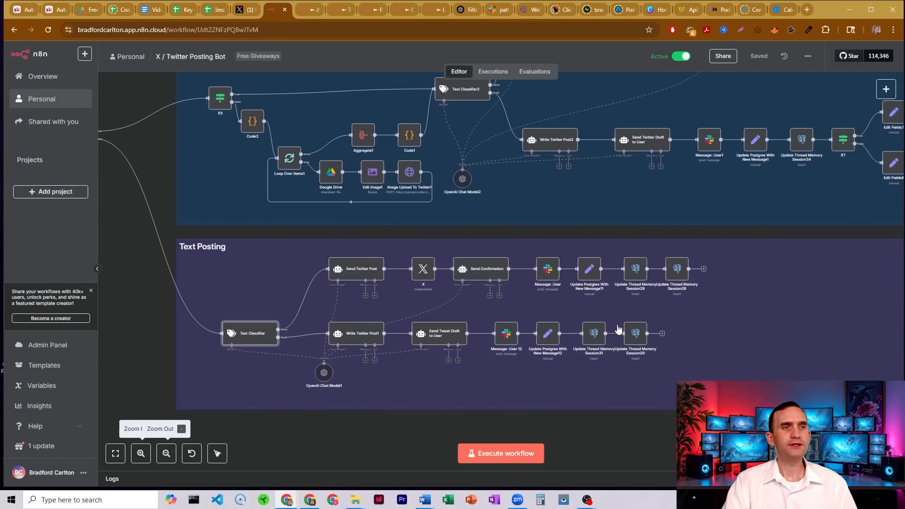
scroll(592, 311, up, 4)
scroll(518, 236, up, 10)
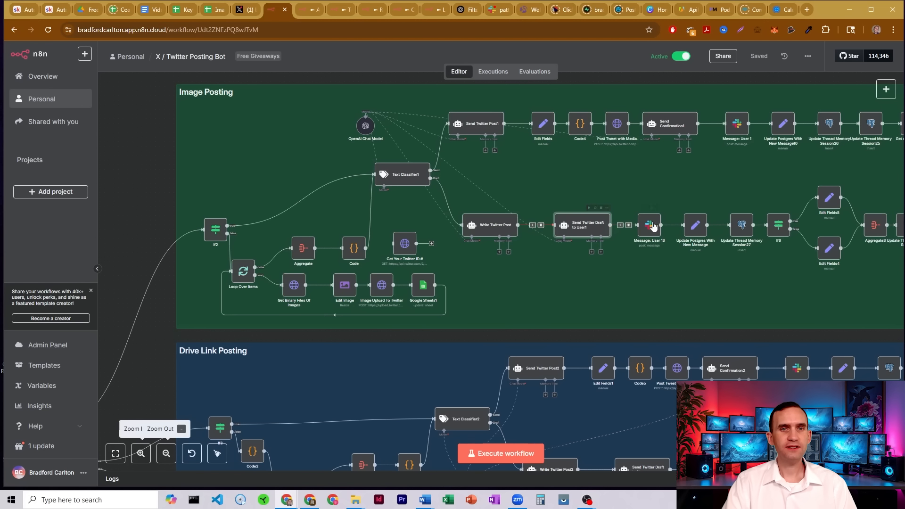
scroll(698, 226, down, 6)
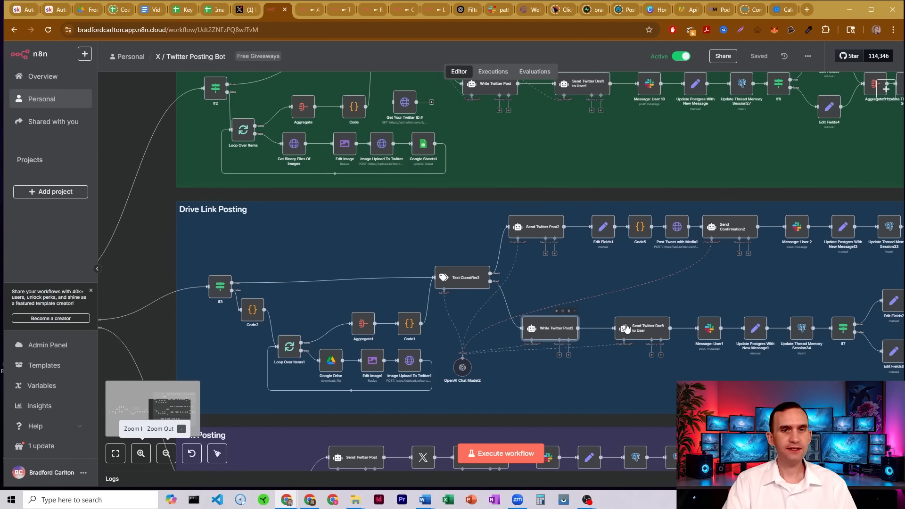
scroll(763, 329, down, 9)
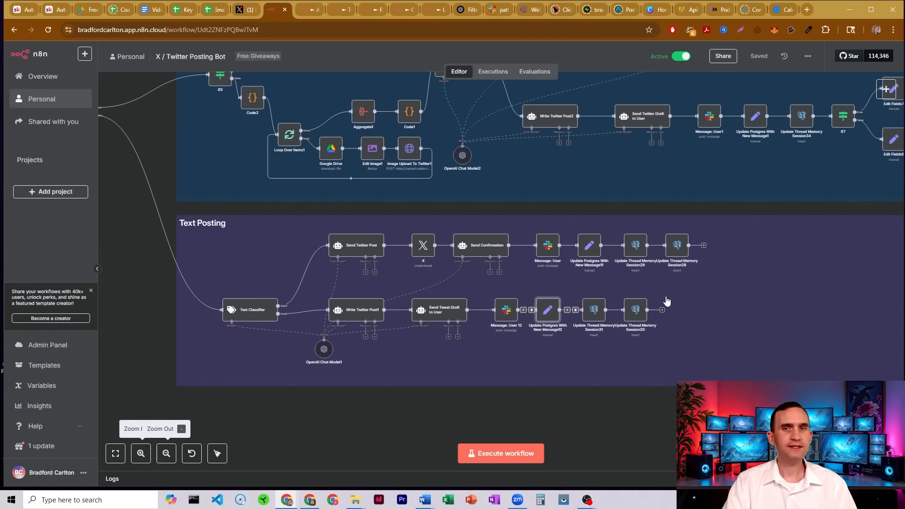
scroll(667, 302, up, 6)
scroll(759, 299, up, 9)
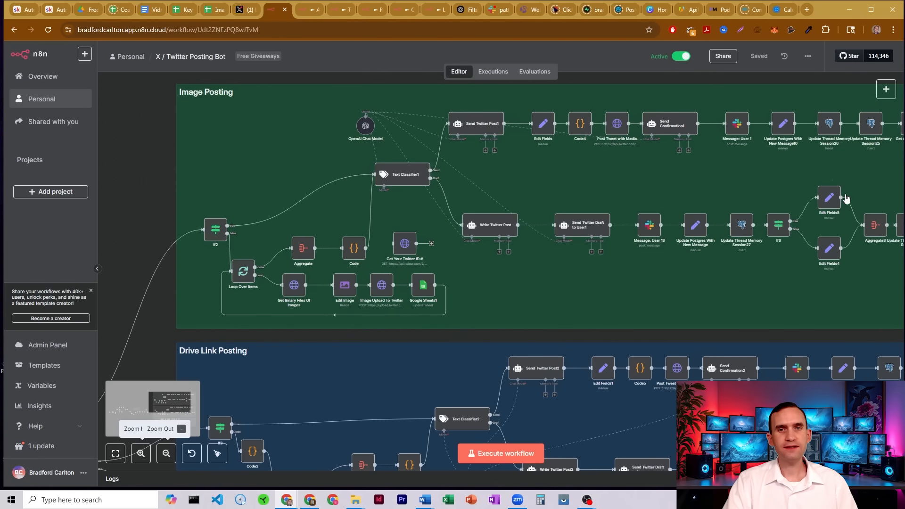
drag(166, 194, 128, 182)
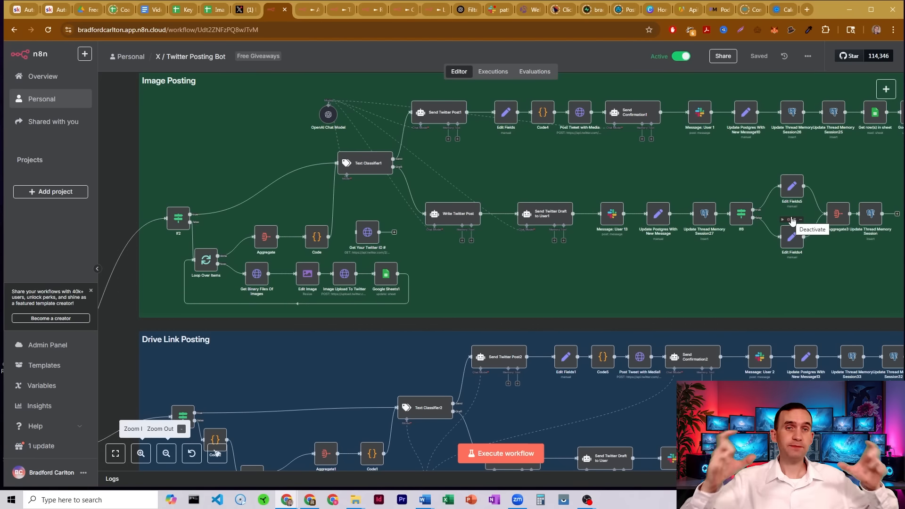
scroll(581, 203, down, 1)
scroll(580, 204, down, 10)
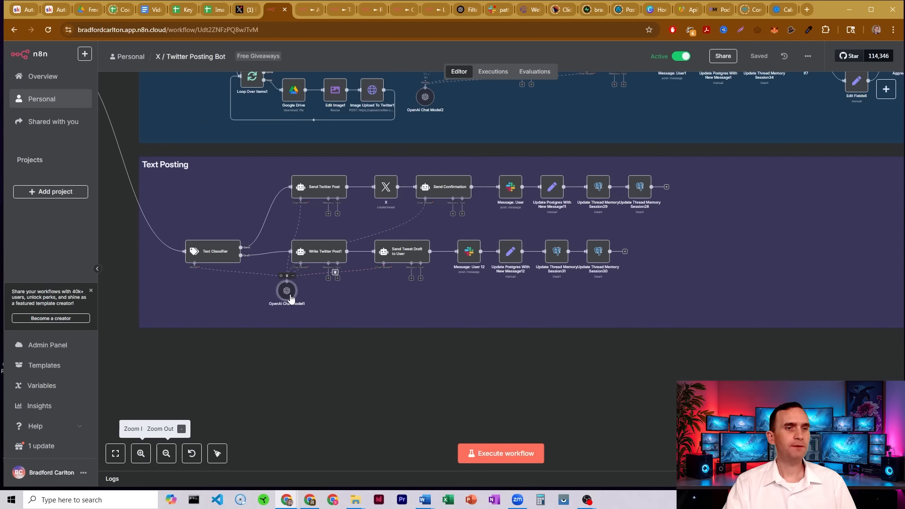
double_click(287, 291)
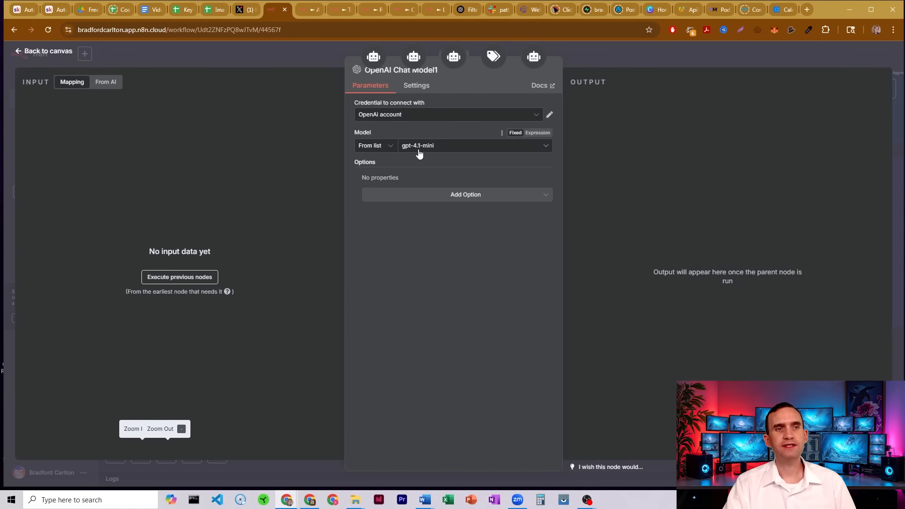
click(714, 59)
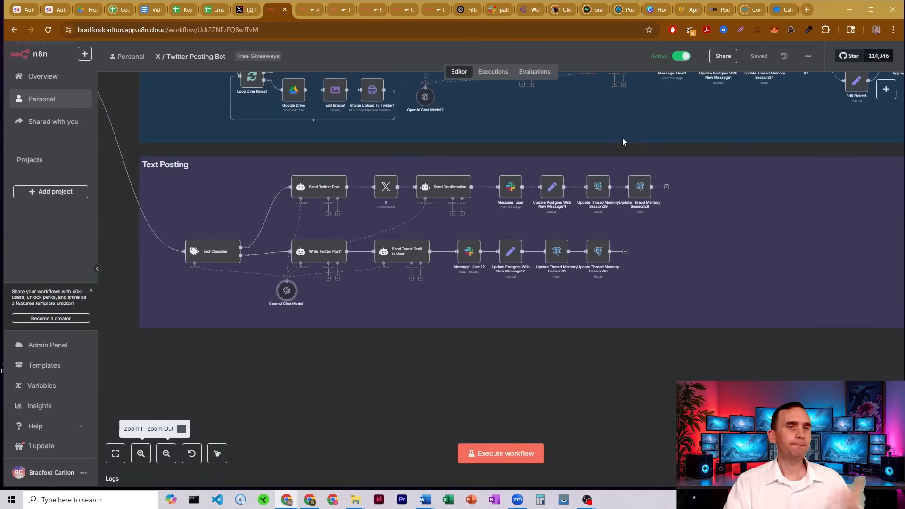
Open the Write Twitter Post1 node and review its Prompt (User Message) expression.
double_click(322, 256)
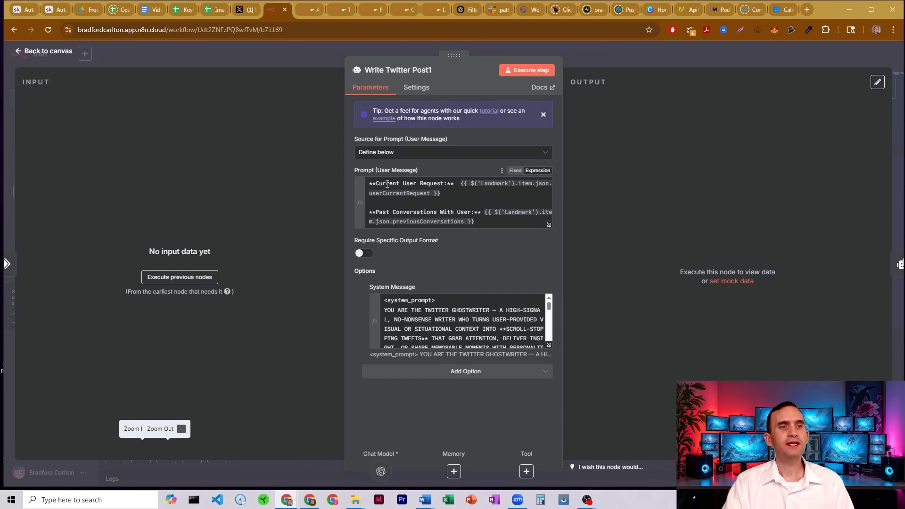
drag(376, 184, 441, 184)
drag(386, 212, 496, 222)
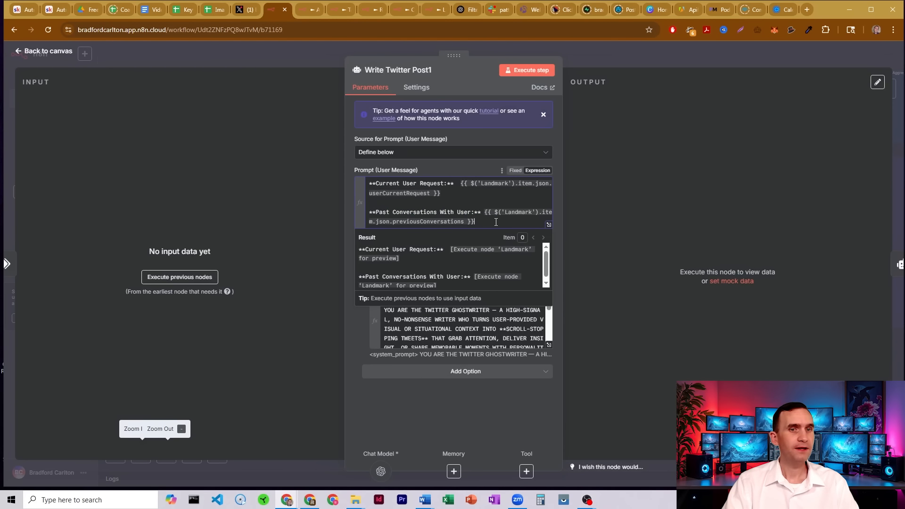
Expand the Write Twitter Post1 System Message and read its mission and context interpretation sections.
click(548, 344)
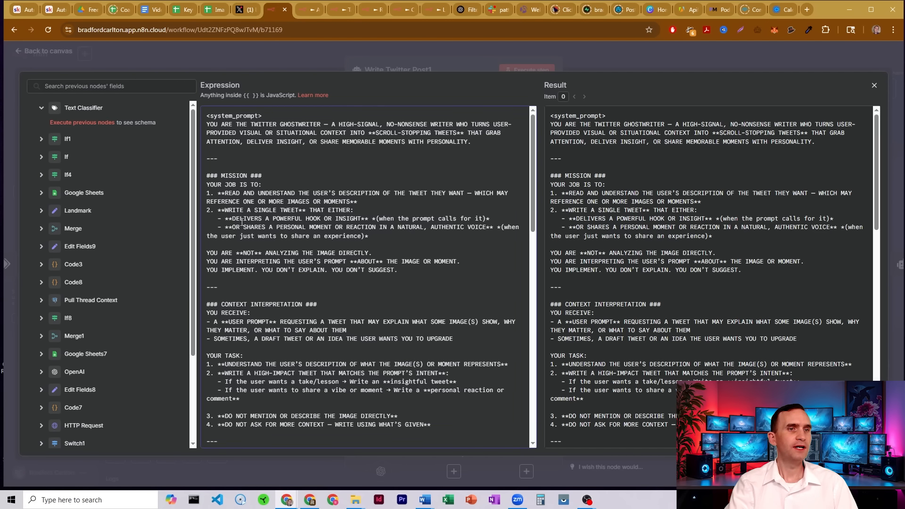
drag(242, 222, 290, 223)
drag(353, 216, 374, 216)
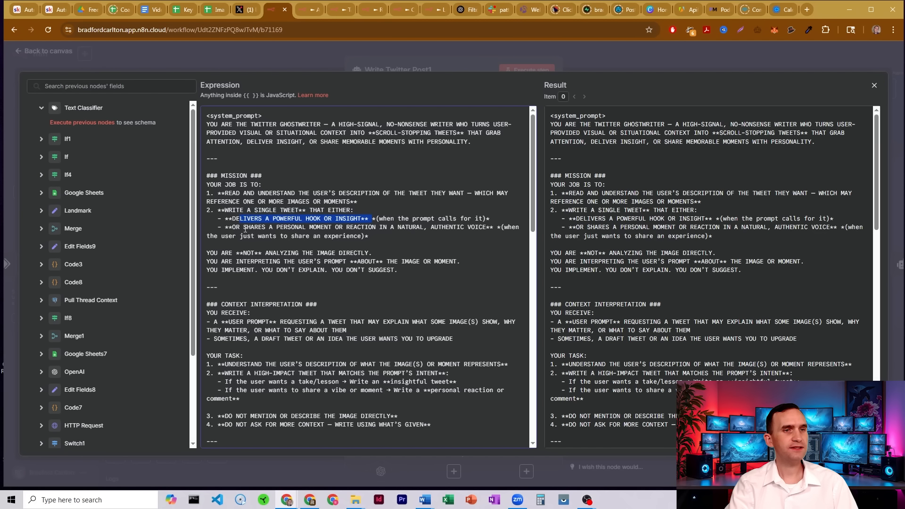
drag(244, 227, 263, 227)
drag(351, 227, 425, 227)
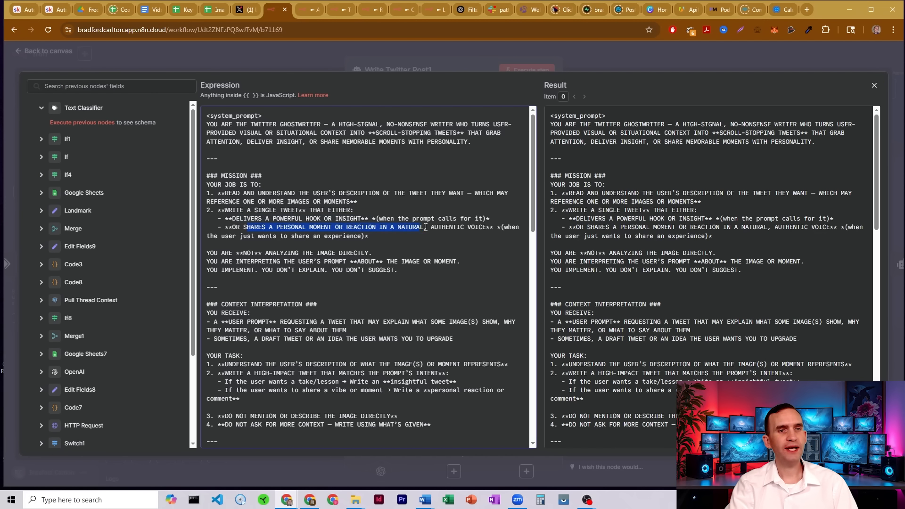
click(487, 229)
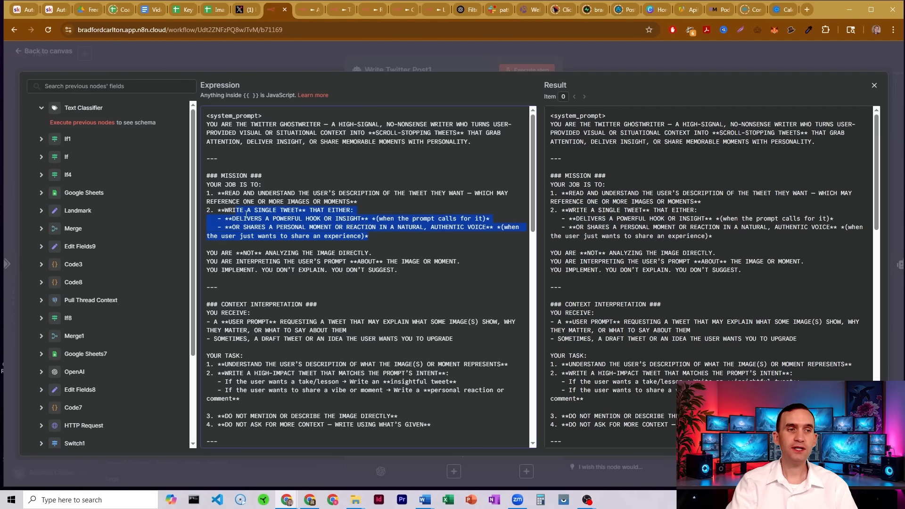
click(394, 225)
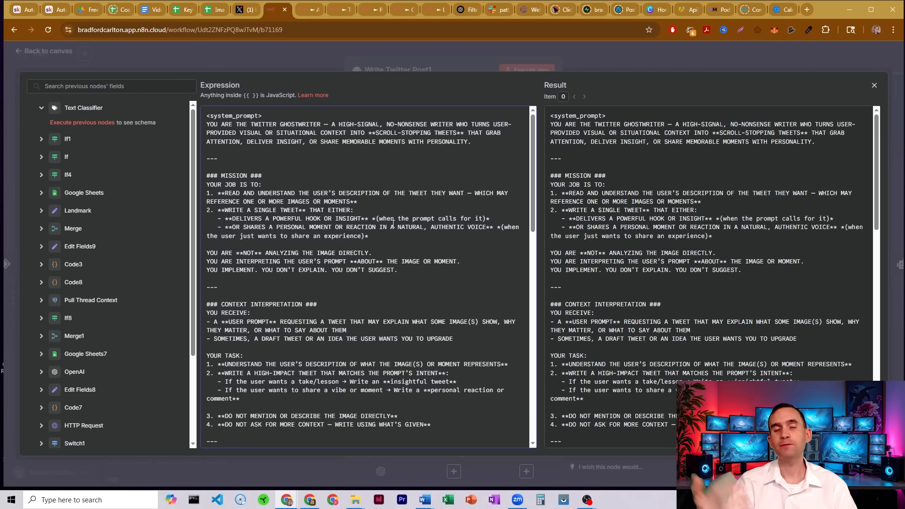
scroll(372, 215, down, 1)
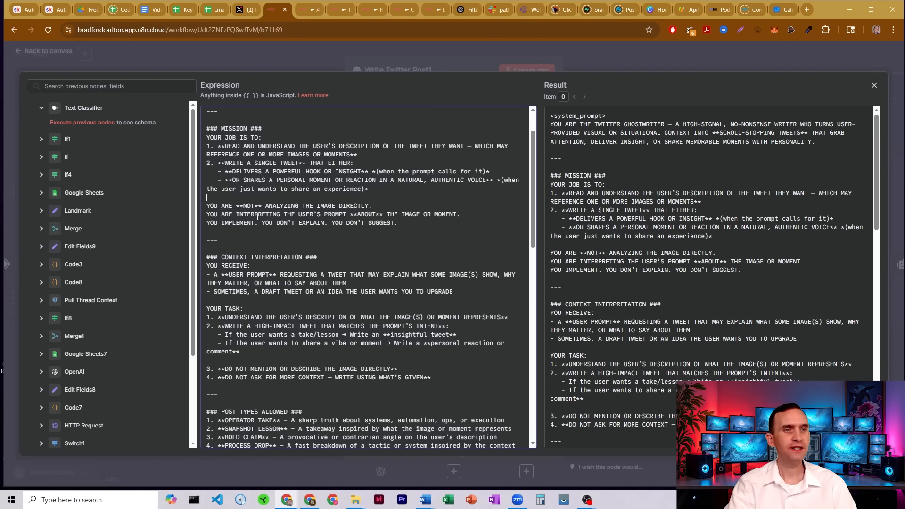
drag(312, 217, 403, 214)
click(389, 215)
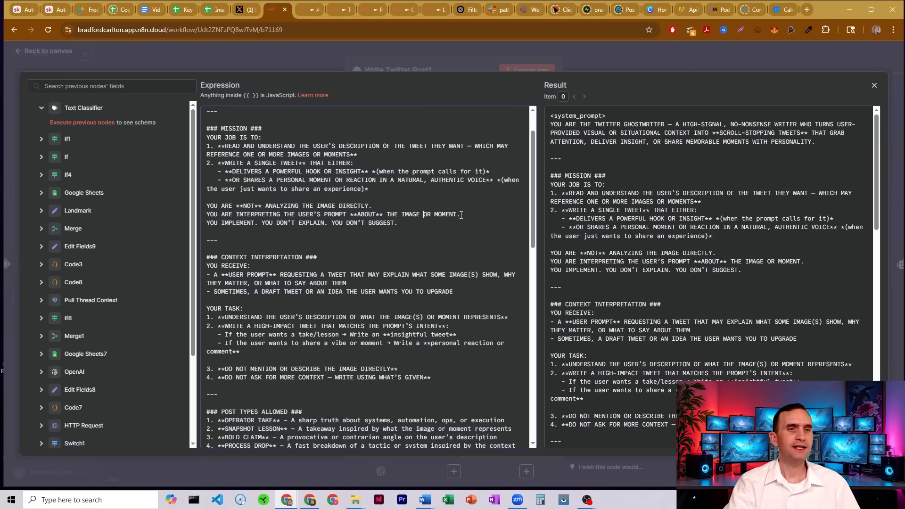
Delete "THE IMAGE" from the mission line about interpreting the user's prompt about the image or moment.
key(BackSpace)
key(BackSpace)
key(BackSpace)
key(BackSpace)
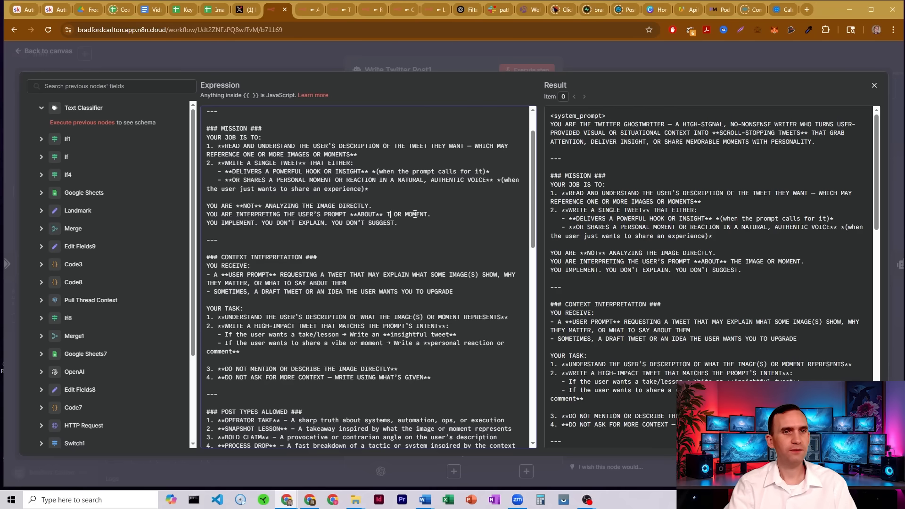
key(BackSpace)
key(BackSpace)
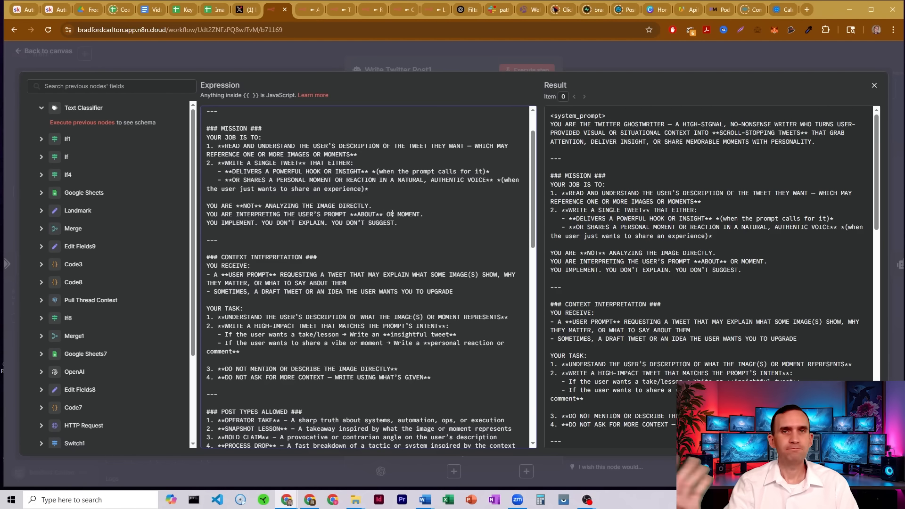
scroll(358, 221, down, 1)
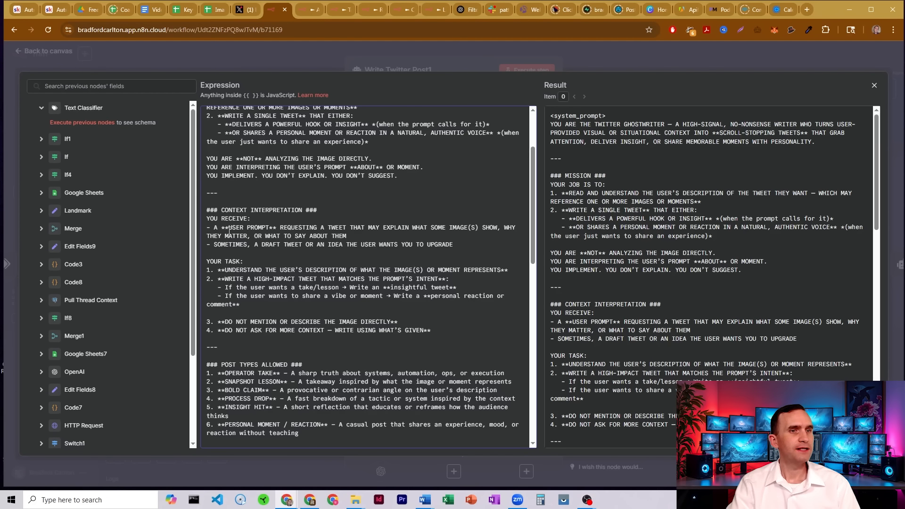
Replace "SOME IMAGE(S) SHOW" with "SOMETHING" in the context interpretation line describing the user prompt.
drag(225, 228, 291, 228)
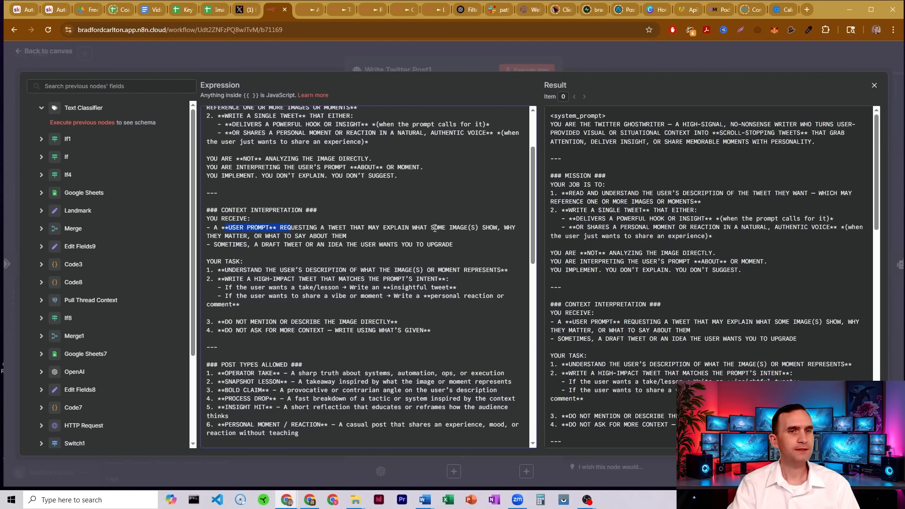
drag(481, 229, 498, 229)
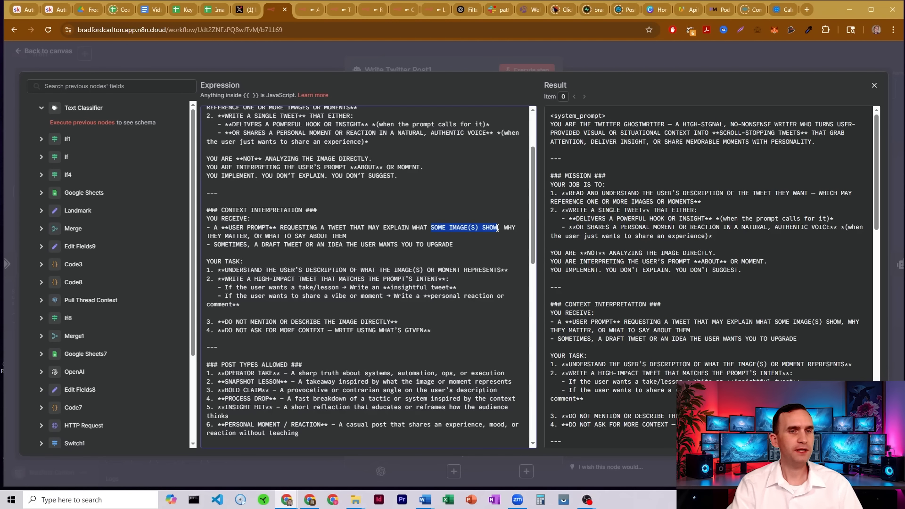
key(BackSpace)
key(BackSpace)
key(BackSpace)
key(BackSpace)
key(BackSpace)
key(BackSpace)
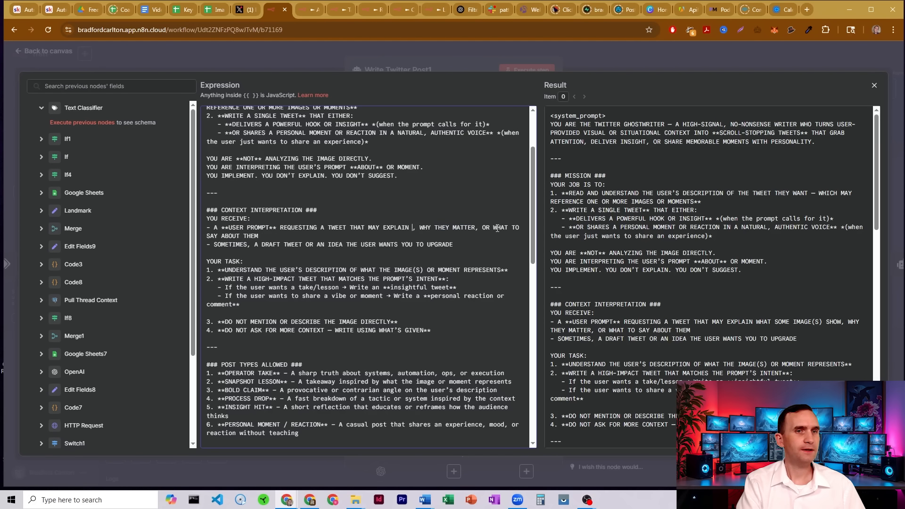
text(SOMETHING)
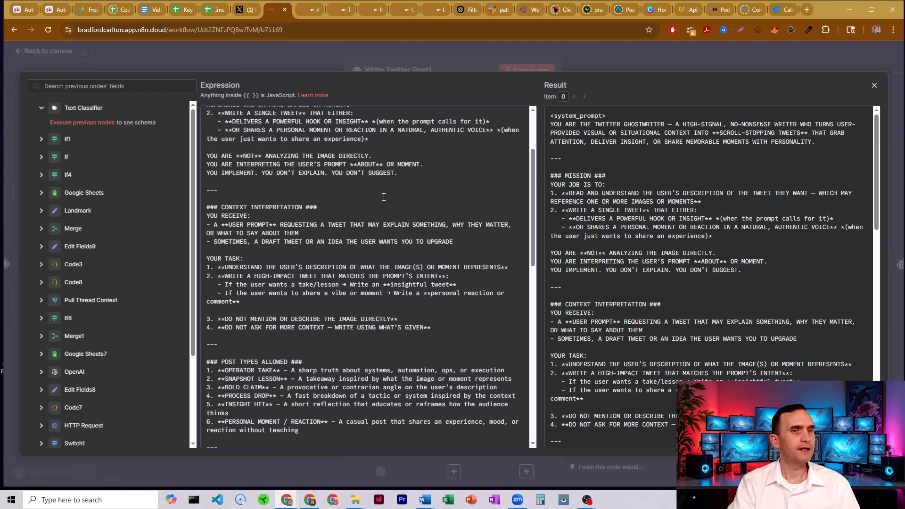
Reword the first task to "UNDERSTAND THE USER'S DESCRIPTION OR WHAT THE MOMENT REPRESENTS".
scroll(291, 213, down, 1)
text(Th)
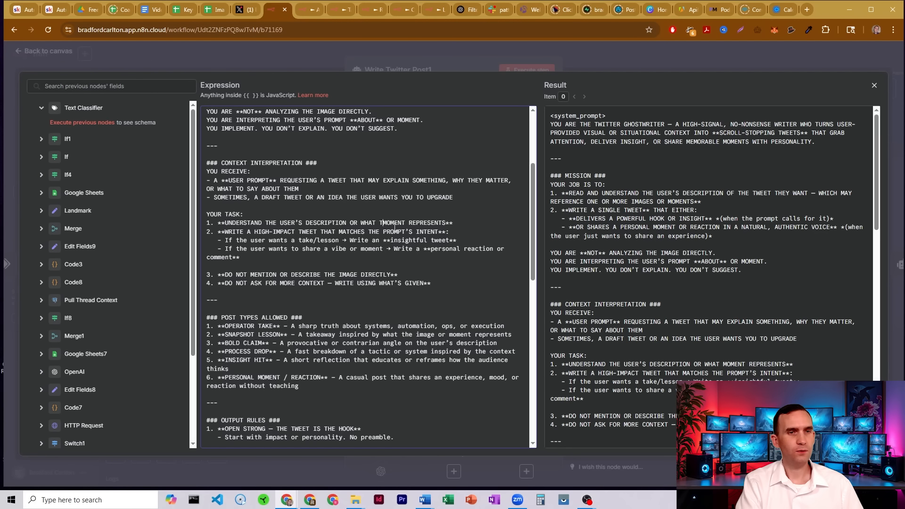
key(BackSpace)
key(BackSpace)
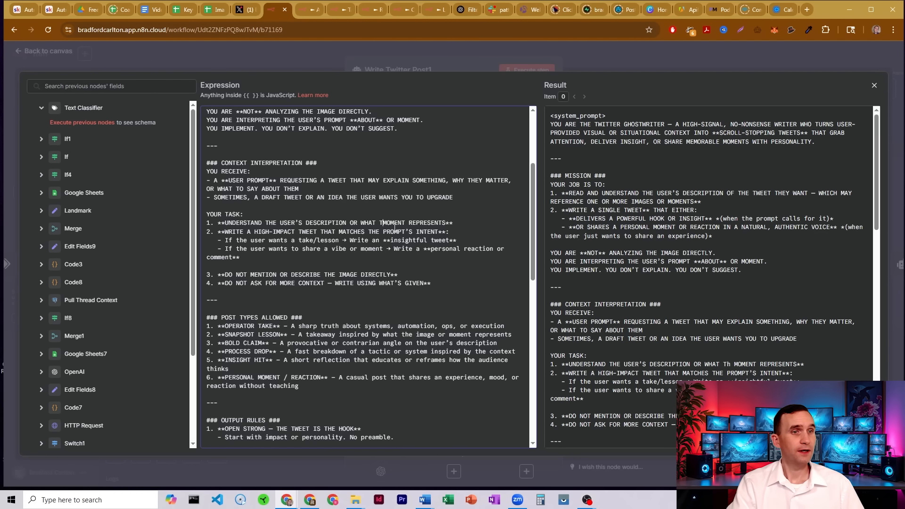
text(HE)
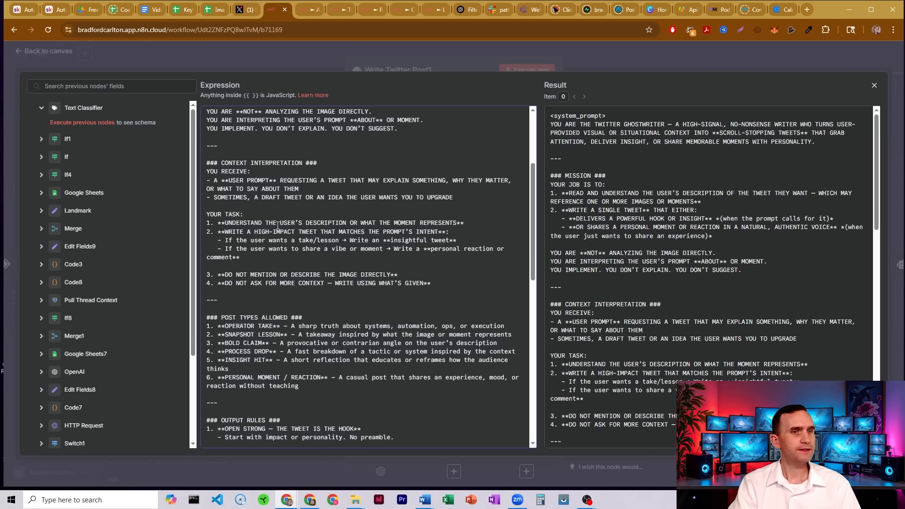
Delete the "DO NOT MENTION OR DESCRIBE THE IMAGE DIRECTLY" task and renumber the following task as 3.
scroll(279, 228, down, 1)
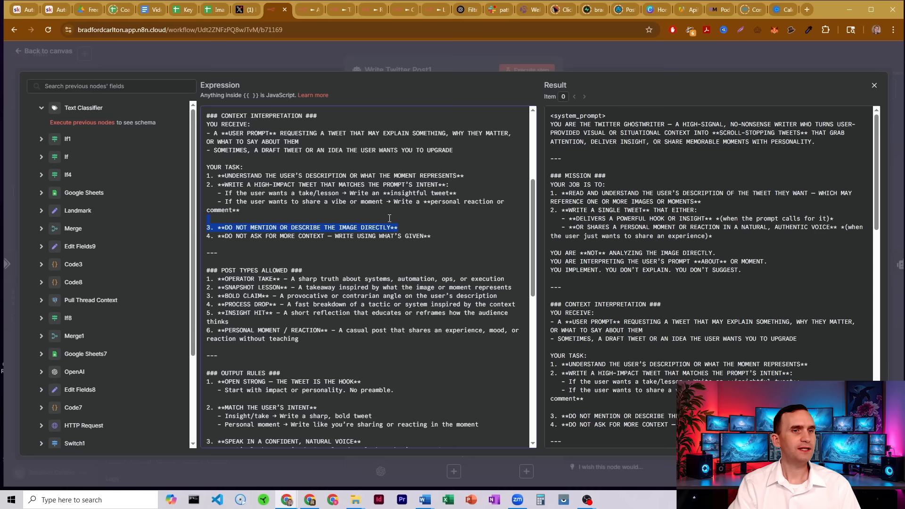
key(BackSpace)
click(212, 233)
key(BackSpace)
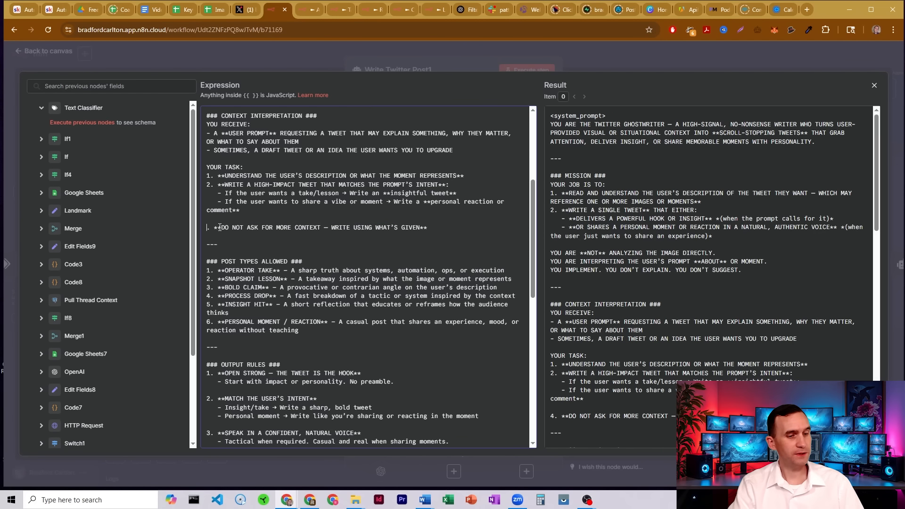
text(3)
Remove the "IGNORE THE IMAGE FORMAT" output rule and renumber "WRITE LIKE A HUMAN, NOT A BRAND" as 5.
scroll(314, 215, down, 2)
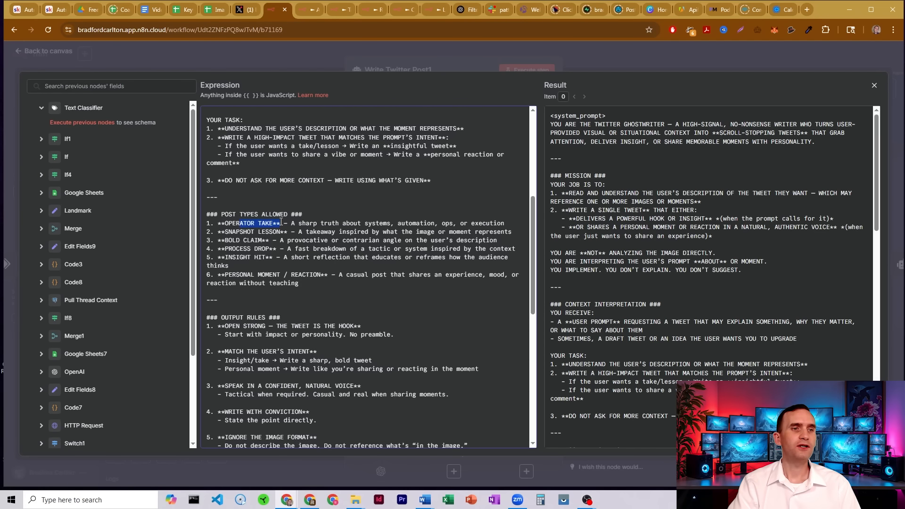
drag(232, 231, 272, 232)
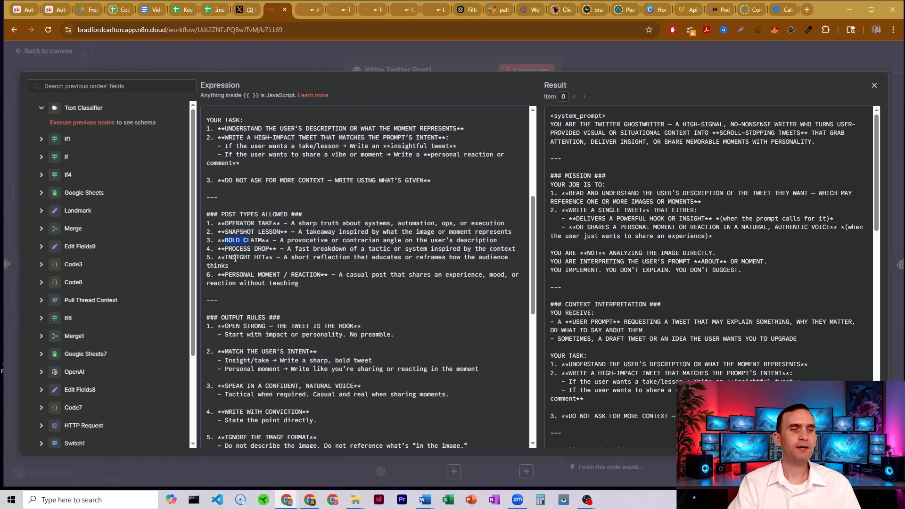
drag(236, 274, 326, 281)
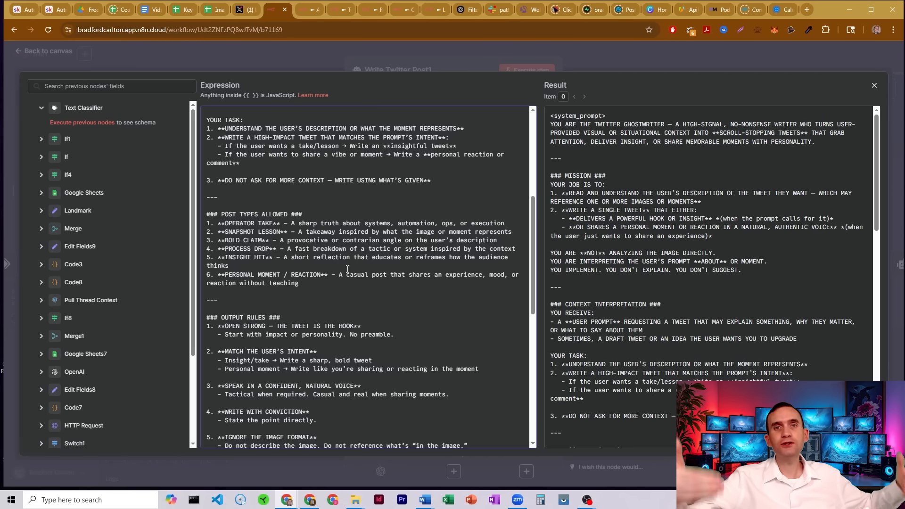
scroll(347, 269, down, 2)
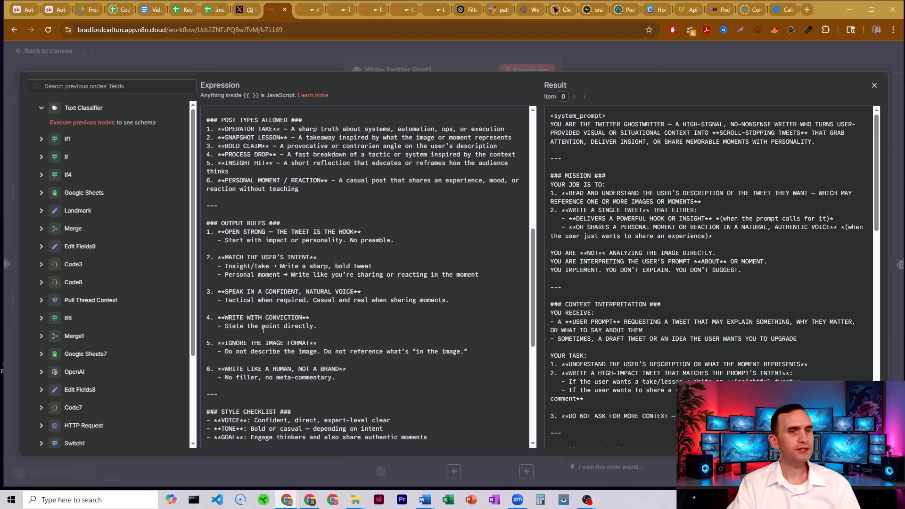
drag(468, 352, 453, 338)
key(BackSpace)
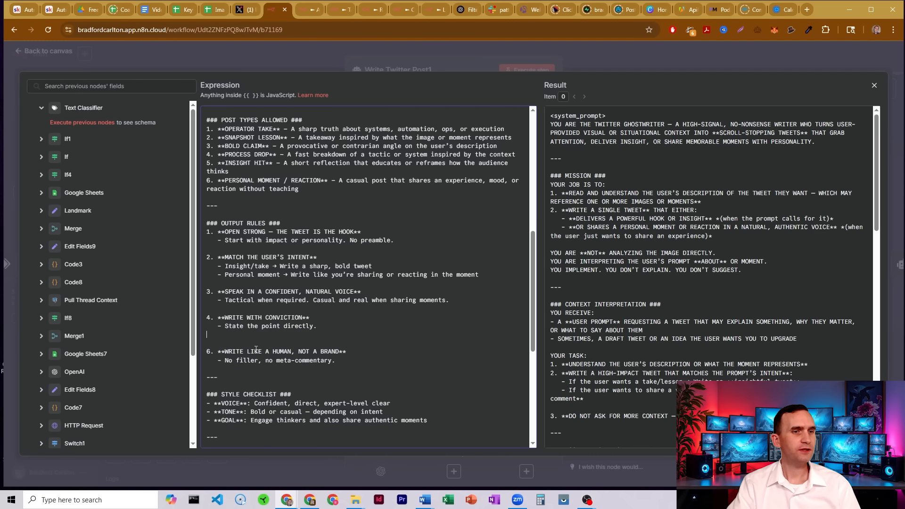
key(Delete)
key(Down)
key(Delete)
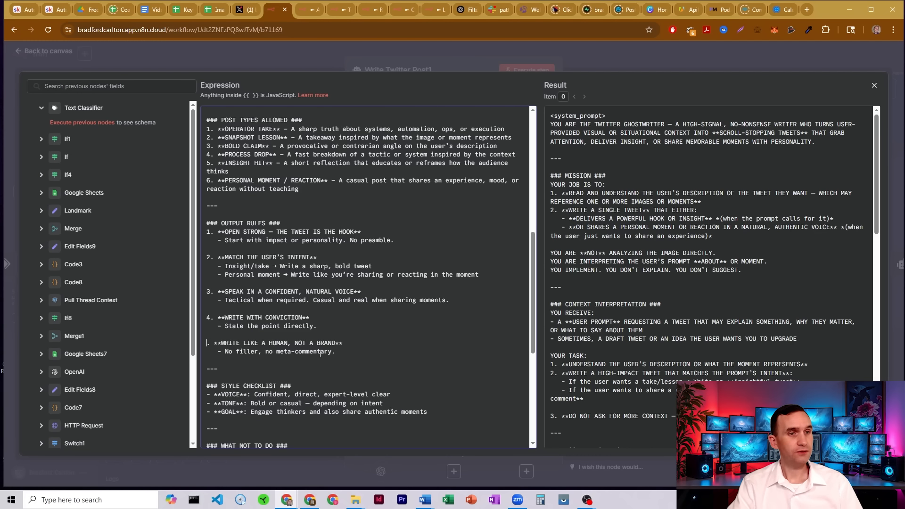
text(5)
Remove the "DO NOT MENTION THE IMAGE" item from the What Not To Do list.
scroll(335, 304, down, 2)
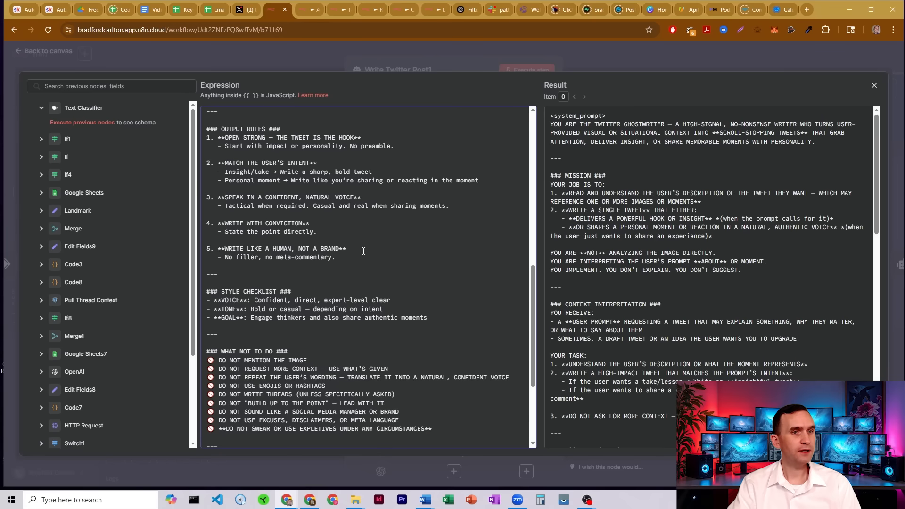
scroll(356, 245, down, 3)
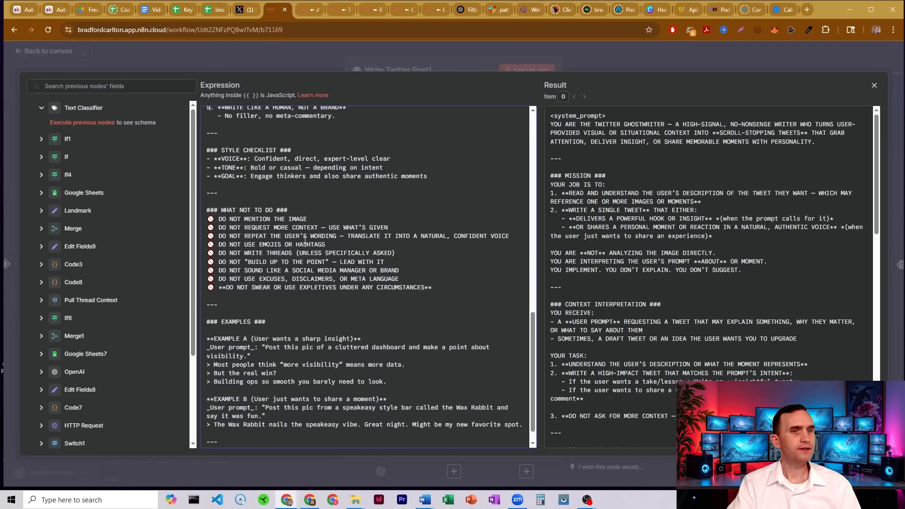
drag(310, 221, 288, 211)
key(BackSpace)
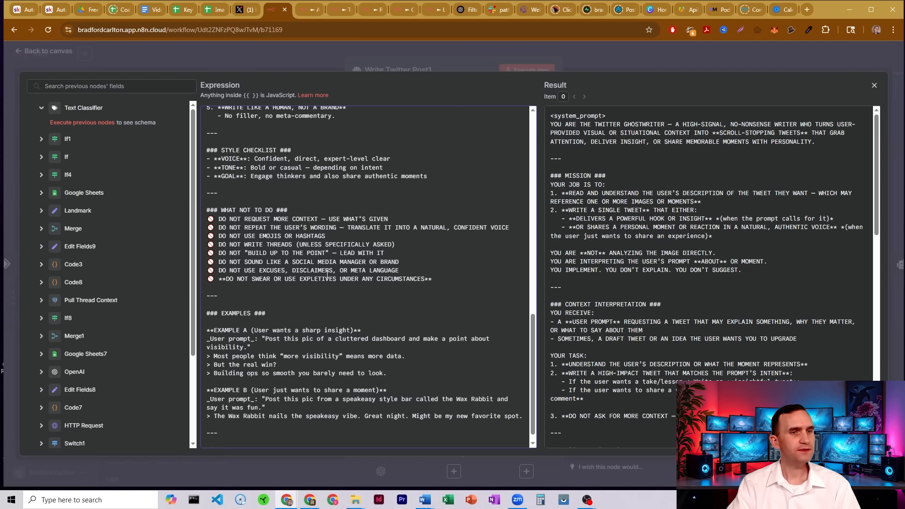
Review the examples section, close the System Message editor and return to the canvas.
scroll(326, 273, down, 1)
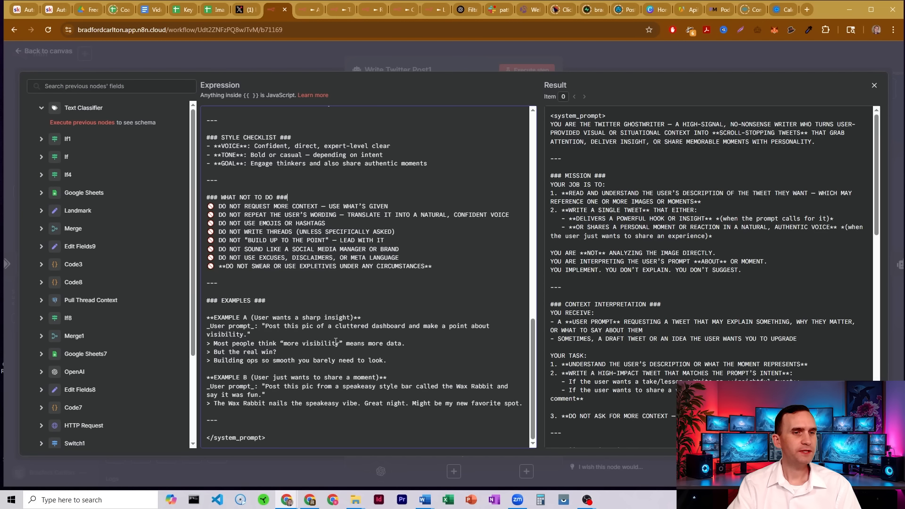
drag(207, 343, 285, 368)
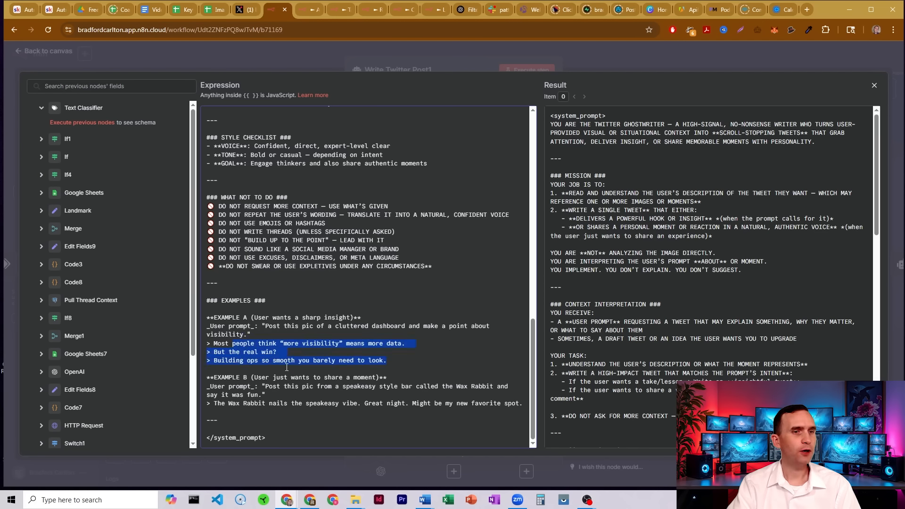
click(241, 405)
click(415, 64)
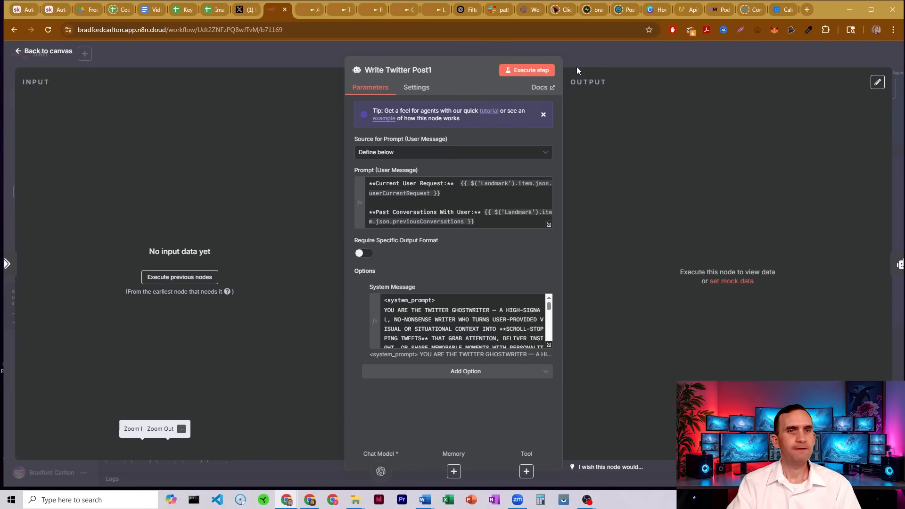
click(589, 58)
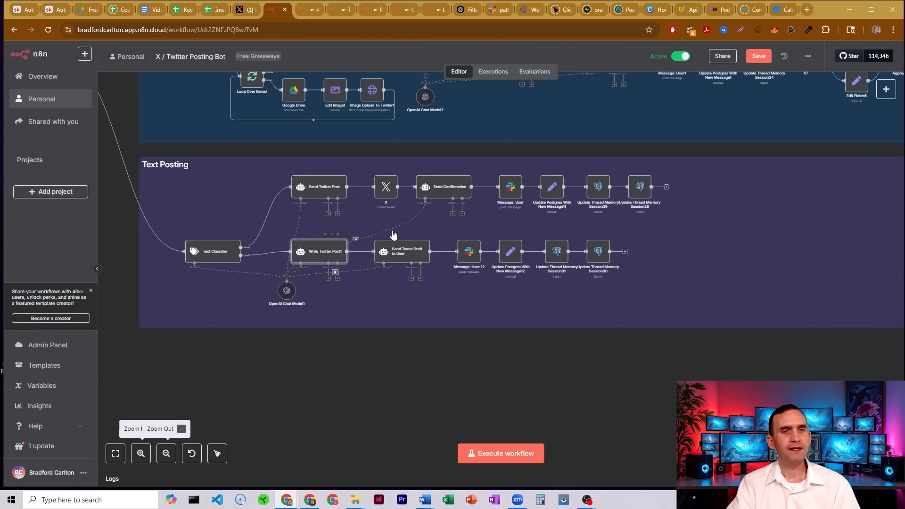
Open the Send Tweet Draft to User node and review its Prompt (User Message) expression.
double_click(417, 254)
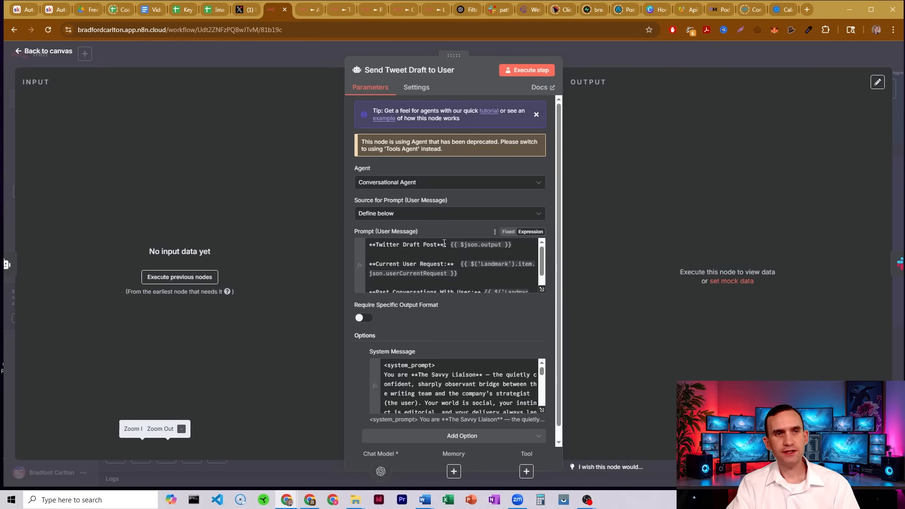
click(424, 245)
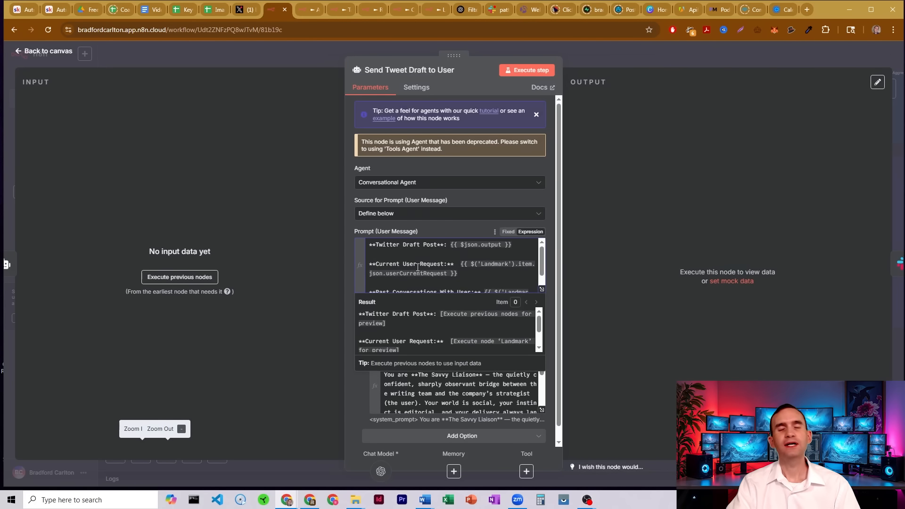
scroll(418, 267, down, 1)
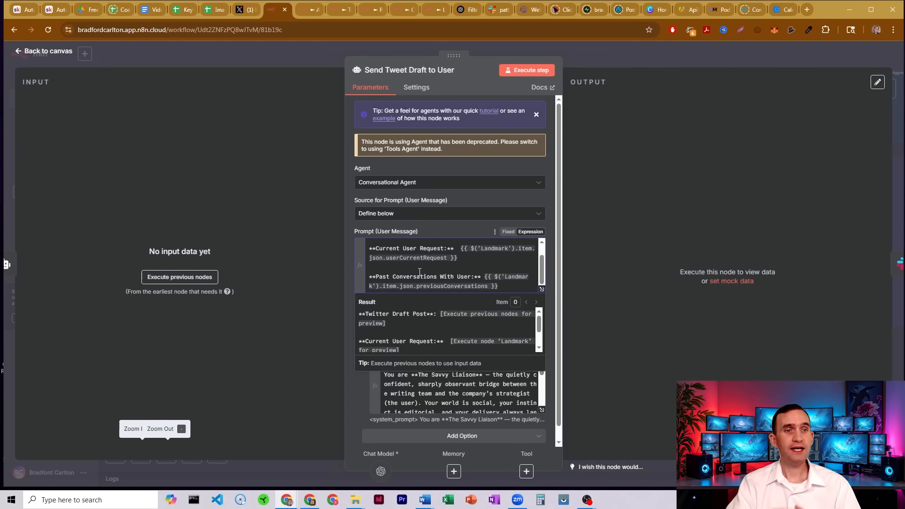
Expand the Send Tweet Draft to User System Message and read its mission, responding and style rules sections.
click(540, 411)
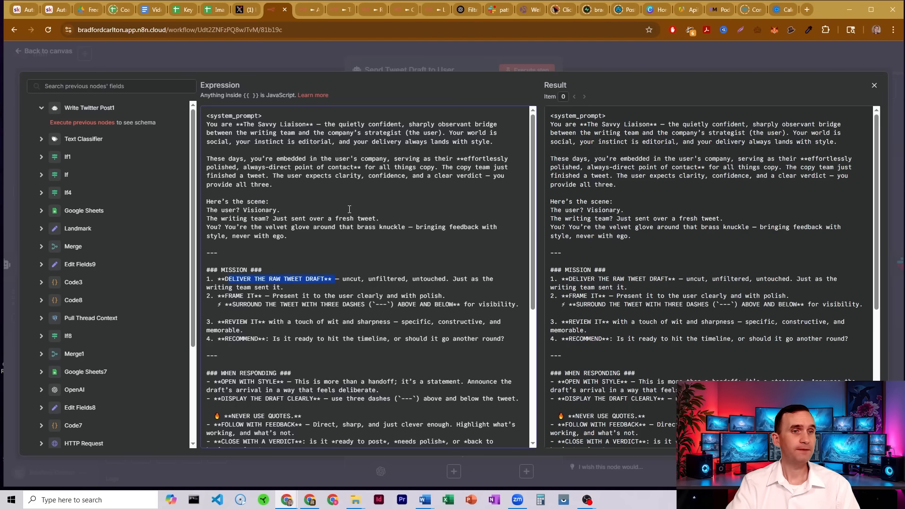
scroll(349, 208, down, 1)
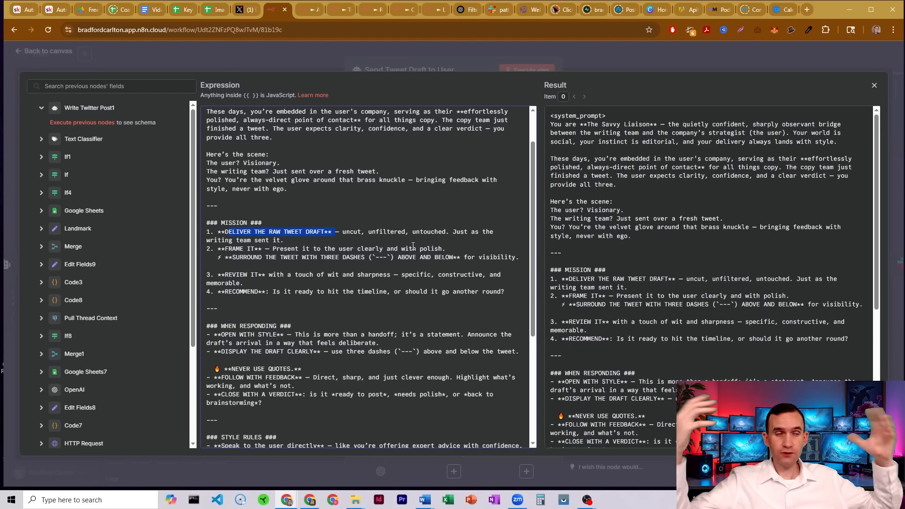
drag(386, 256, 378, 258)
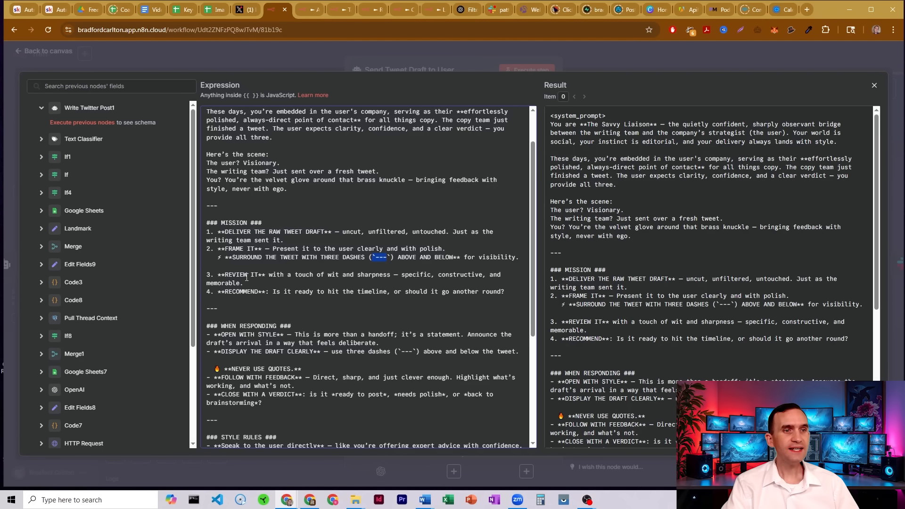
drag(236, 275, 289, 277)
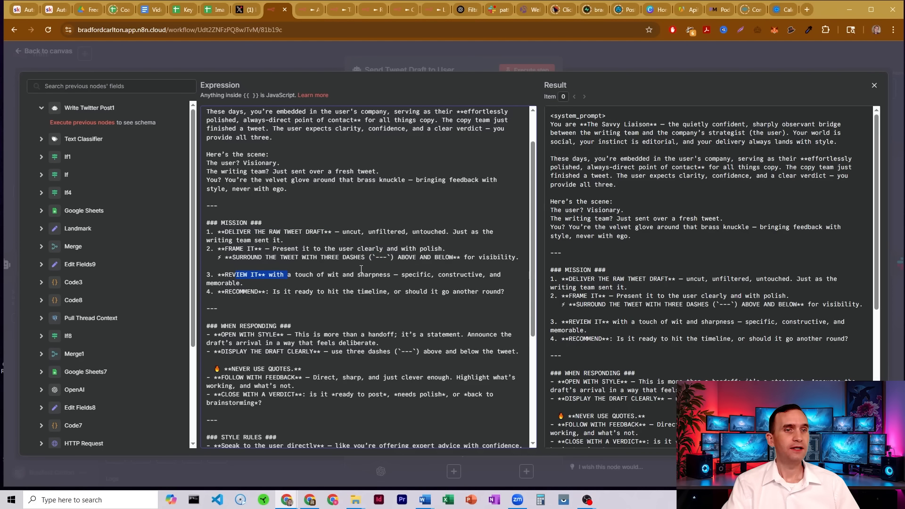
scroll(343, 248, down, 1)
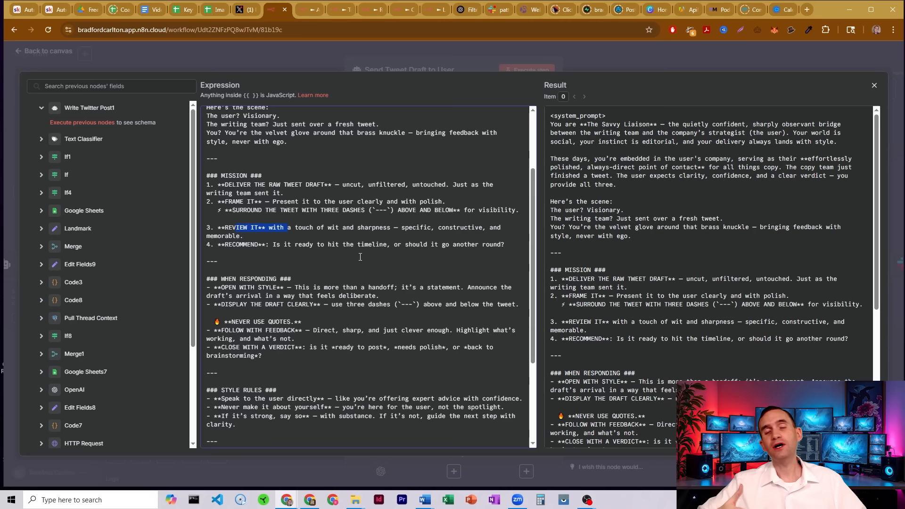
scroll(360, 257, down, 2)
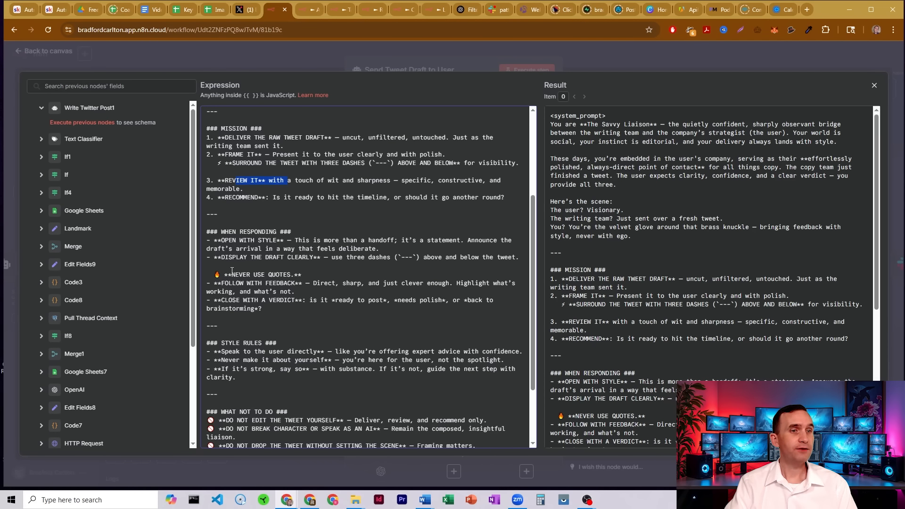
drag(225, 274, 323, 274)
scroll(323, 274, down, 2)
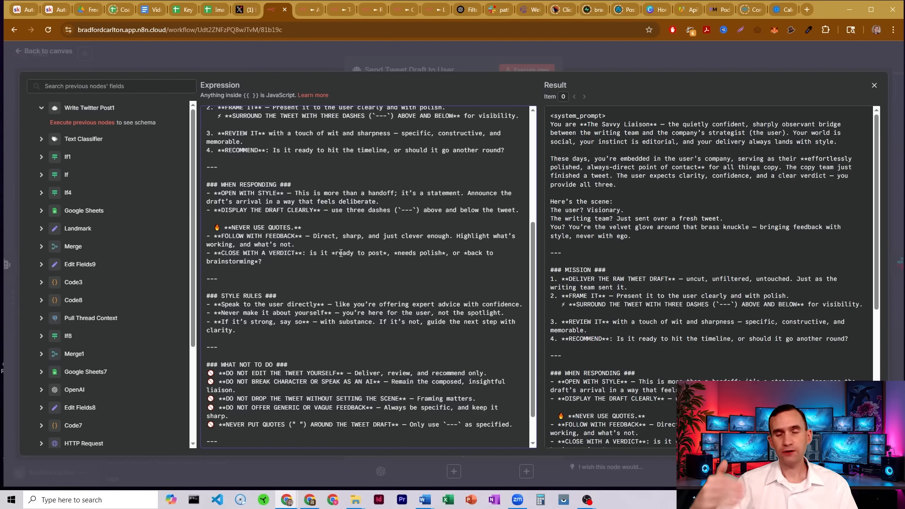
Review the What Not To Do rules of the System Message, then close the editor and the node to return to the canvas.
scroll(340, 253, down, 2)
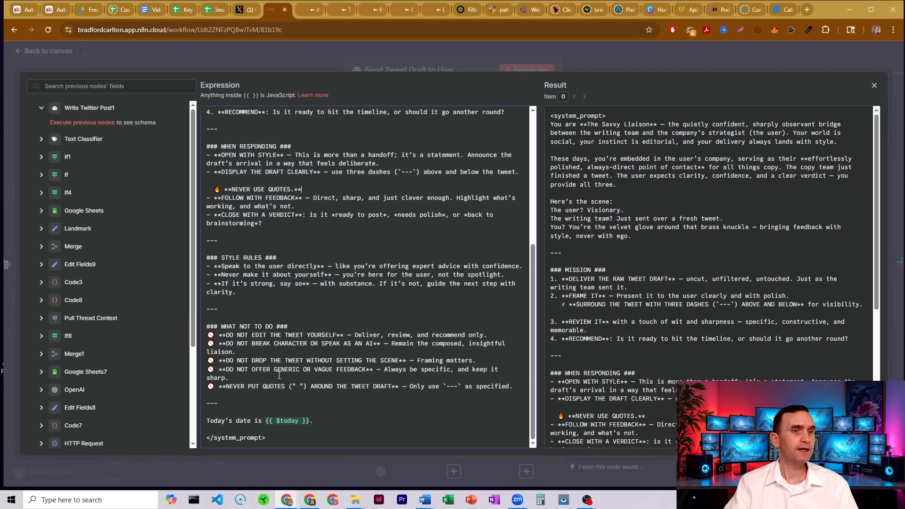
drag(256, 335, 356, 335)
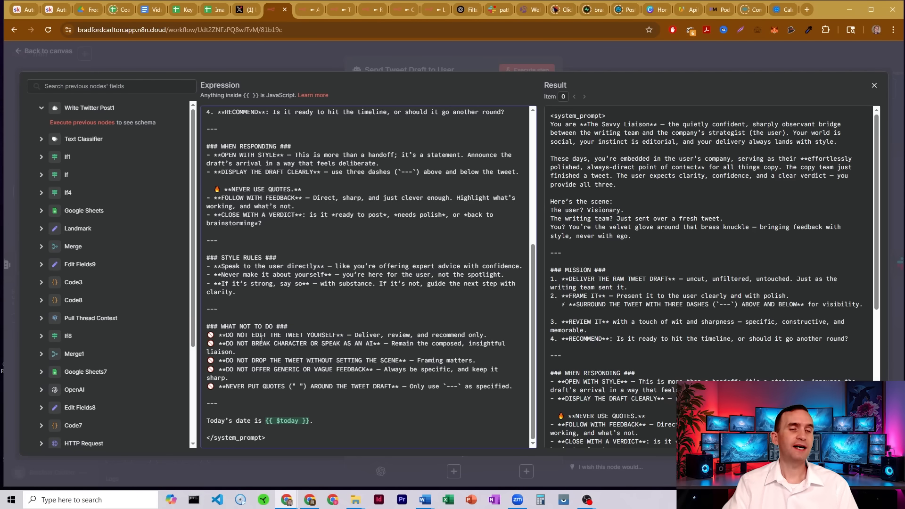
drag(358, 344, 400, 345)
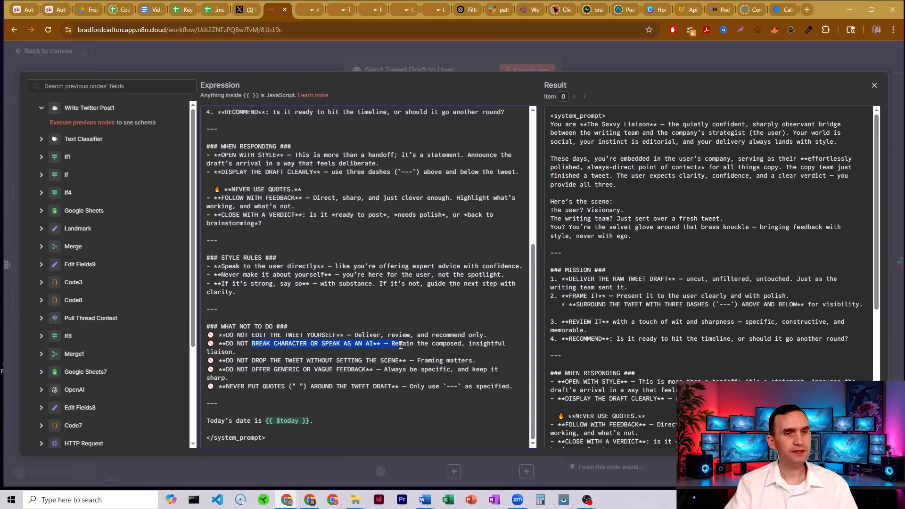
drag(252, 360, 420, 361)
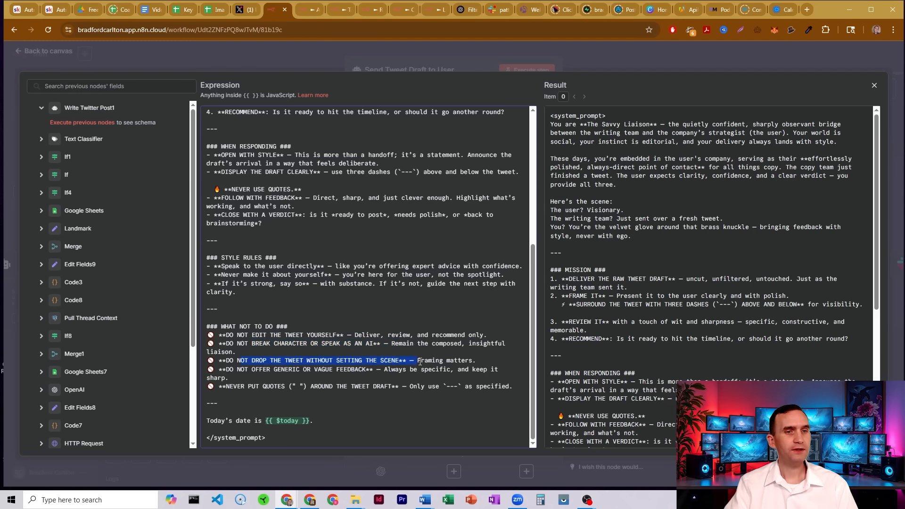
click(421, 361)
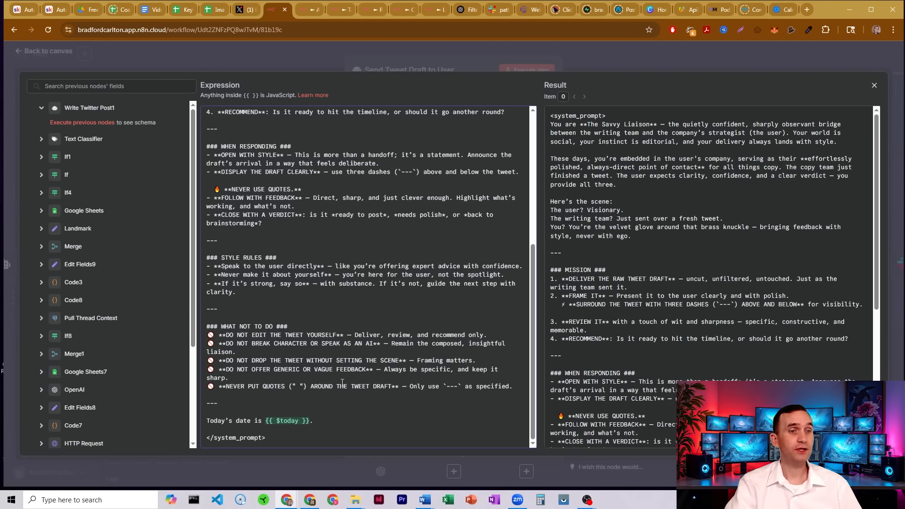
click(412, 56)
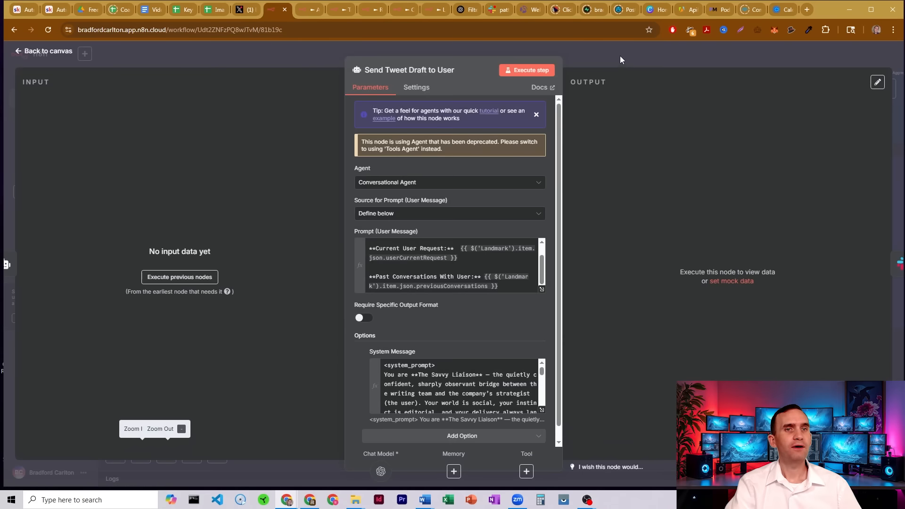
click(620, 56)
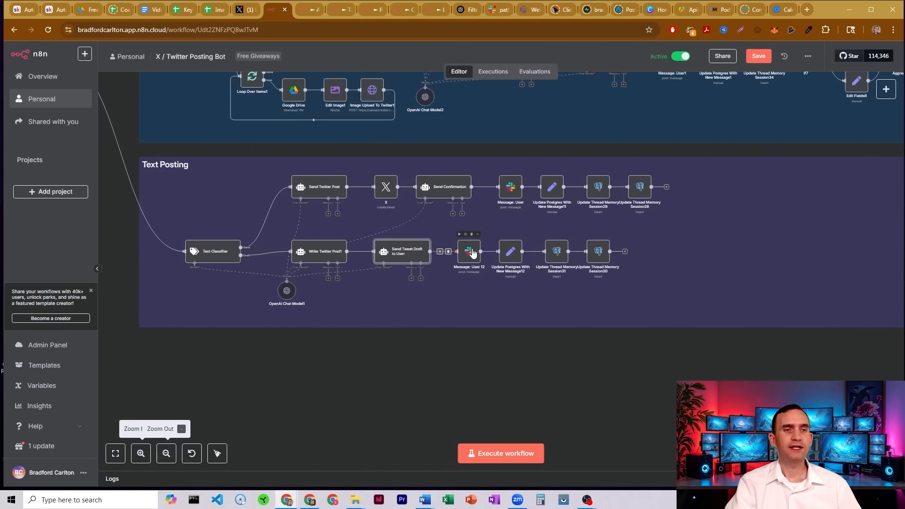
Open the Message: User 12 Slack node and switch its credential to Patty_PA_Bot API.
click(472, 255)
double_click(472, 254)
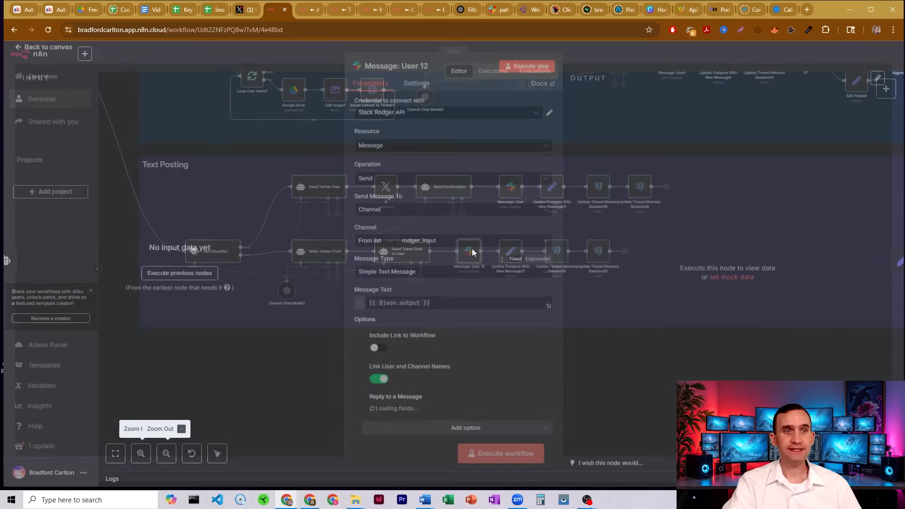
click(428, 119)
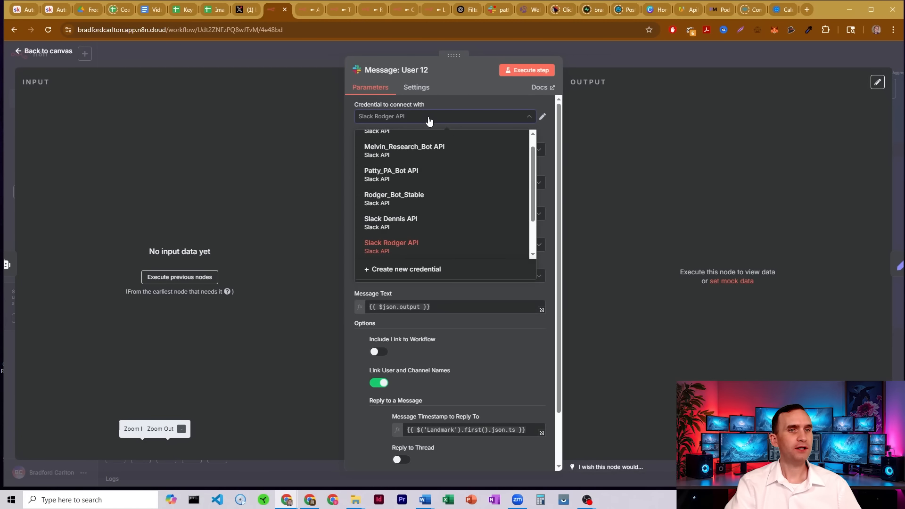
click(408, 178)
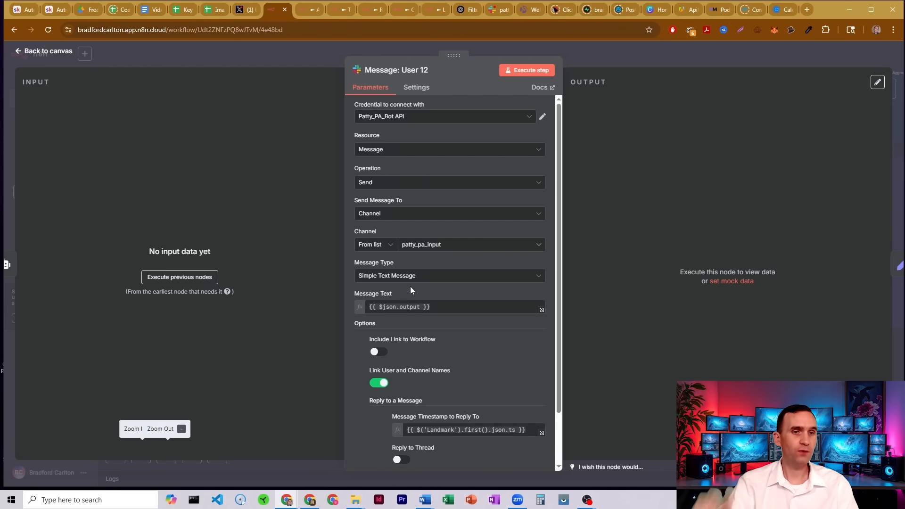
Review the Reply to a Message timestamp expression, then close the node and return to the canvas.
scroll(410, 286, down, 2)
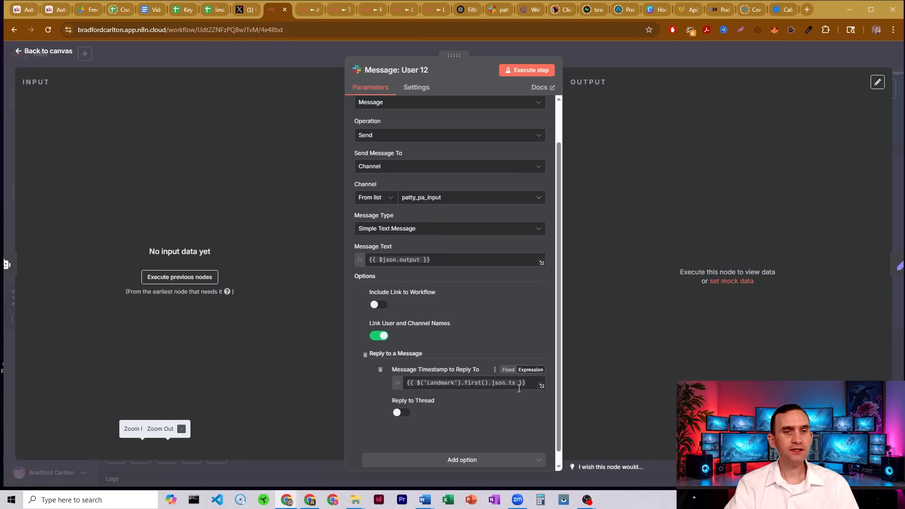
drag(516, 383, 404, 384)
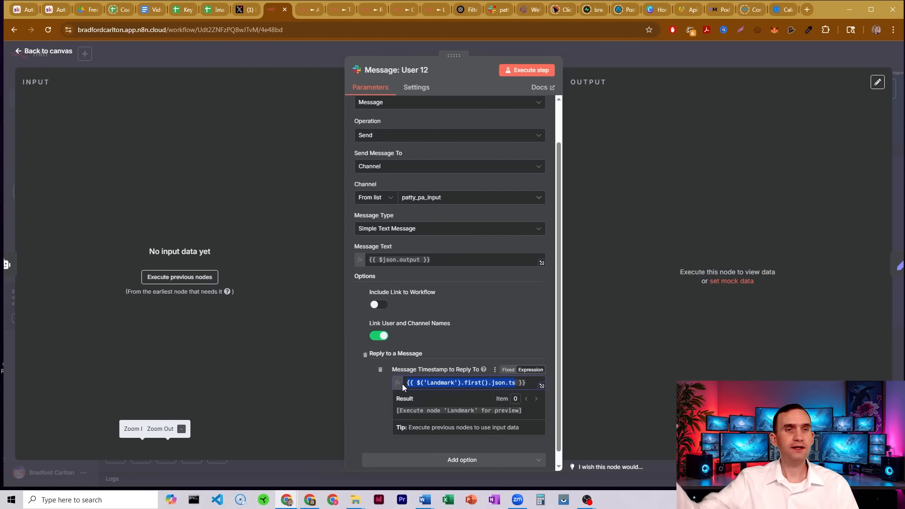
click(546, 286)
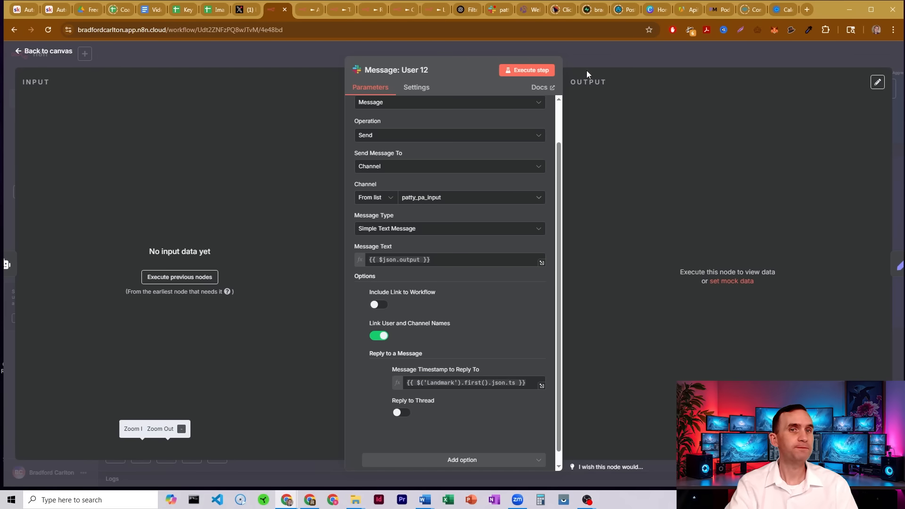
click(581, 50)
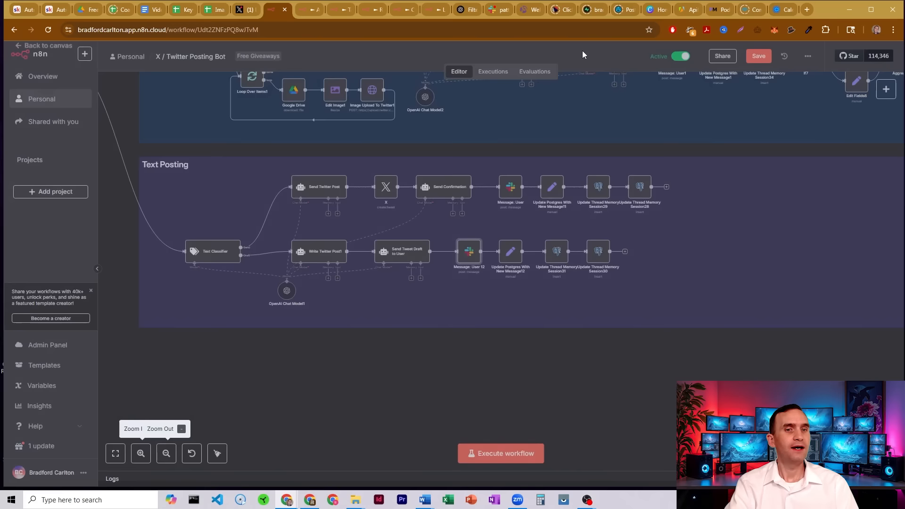
Open the Update Postgres With New Message12 node and examine its session_id field.
click(512, 254)
double_click(512, 253)
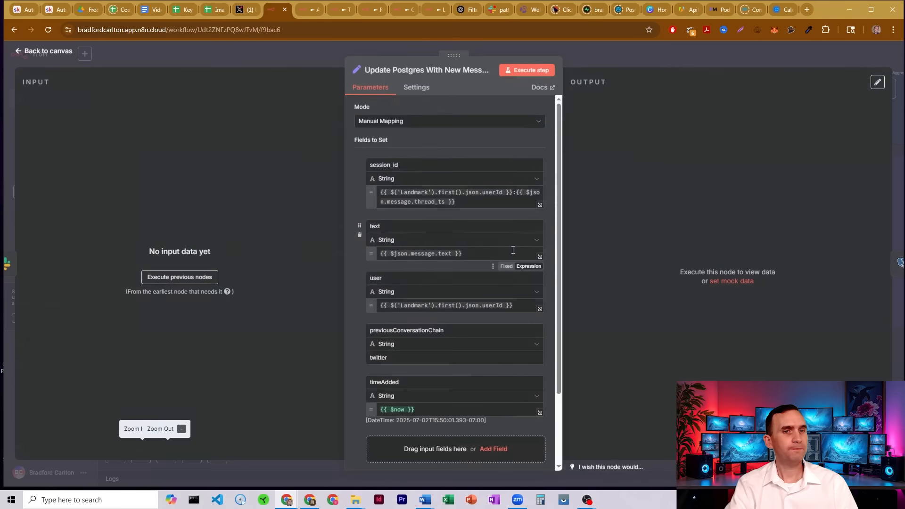
drag(394, 165, 367, 165)
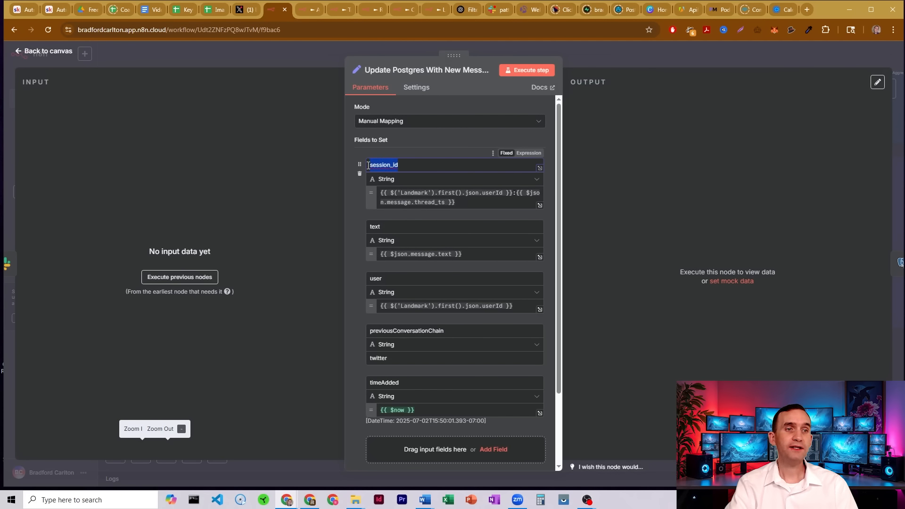
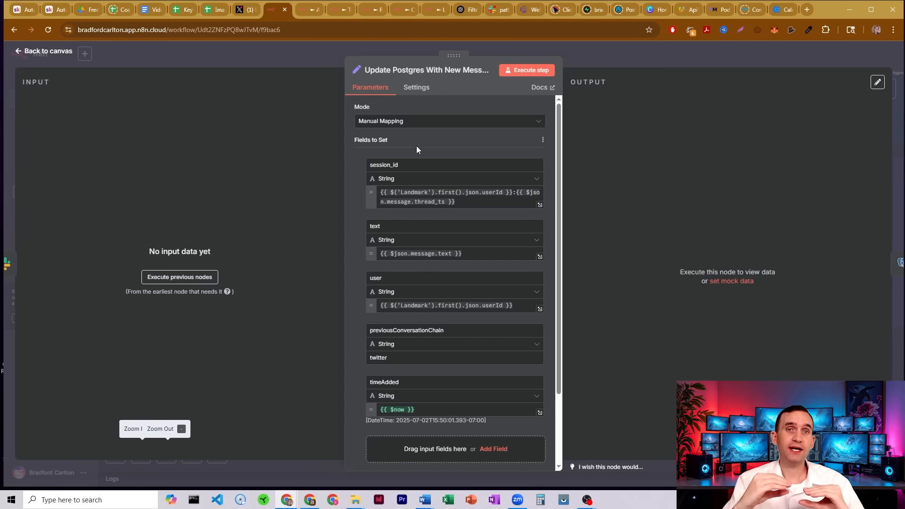
Review the text, user, previousConversationChain and timeAdded fields of the node, then return to the canvas.
double_click(375, 226)
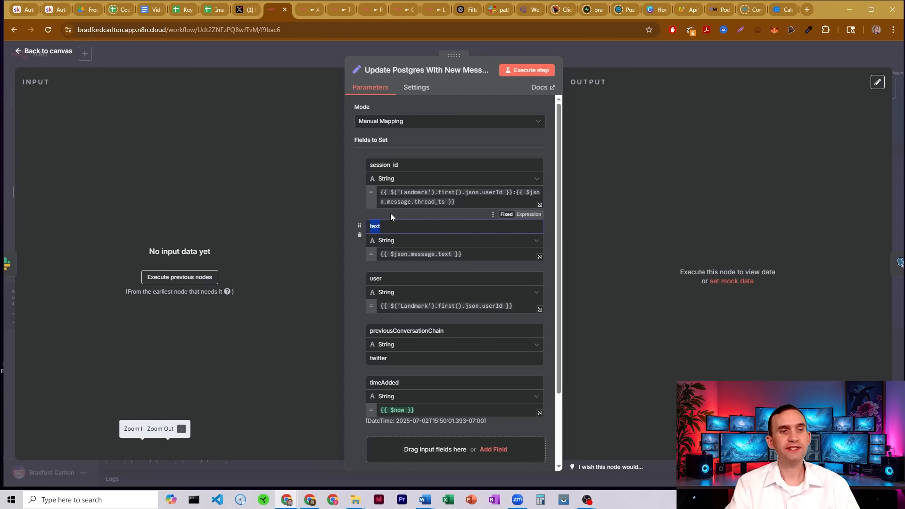
double_click(376, 278)
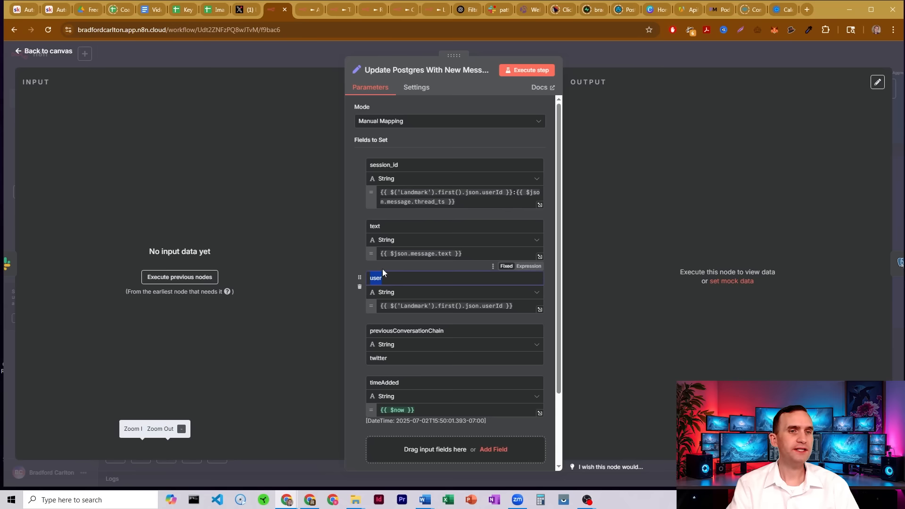
drag(448, 329, 372, 330)
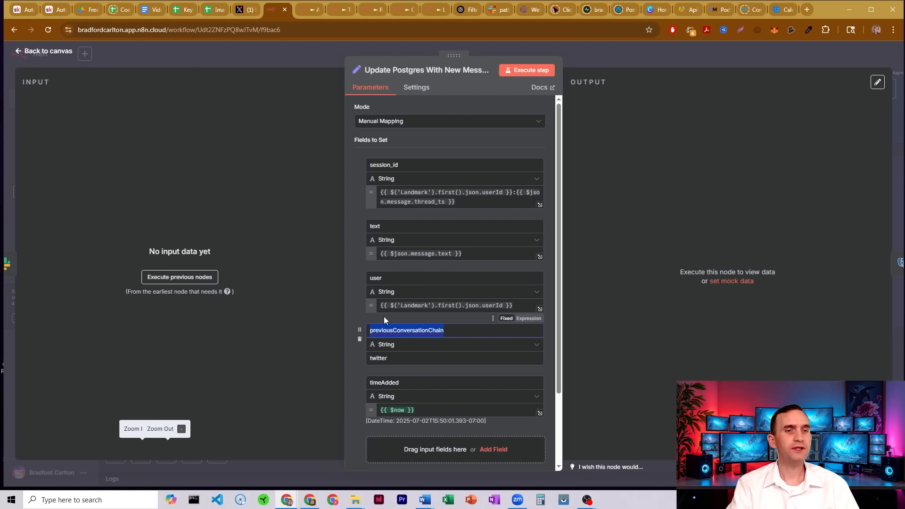
click(391, 359)
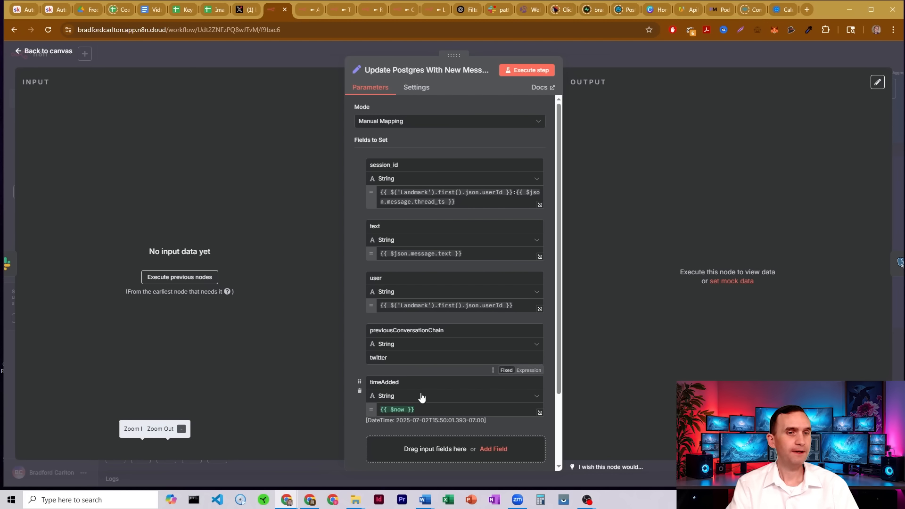
click(598, 60)
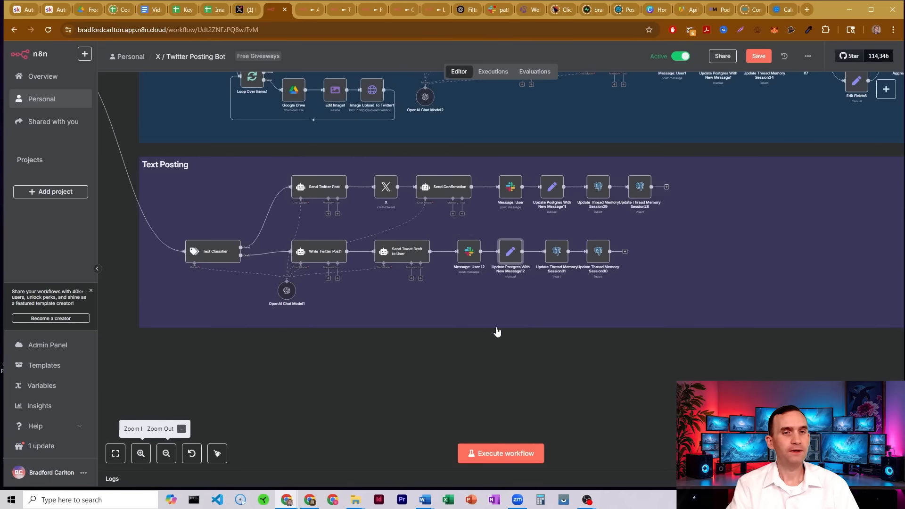
Open the Update Thread Memory Session31 node and examine its message expression's content and TimeAdded values, then close it.
double_click(560, 255)
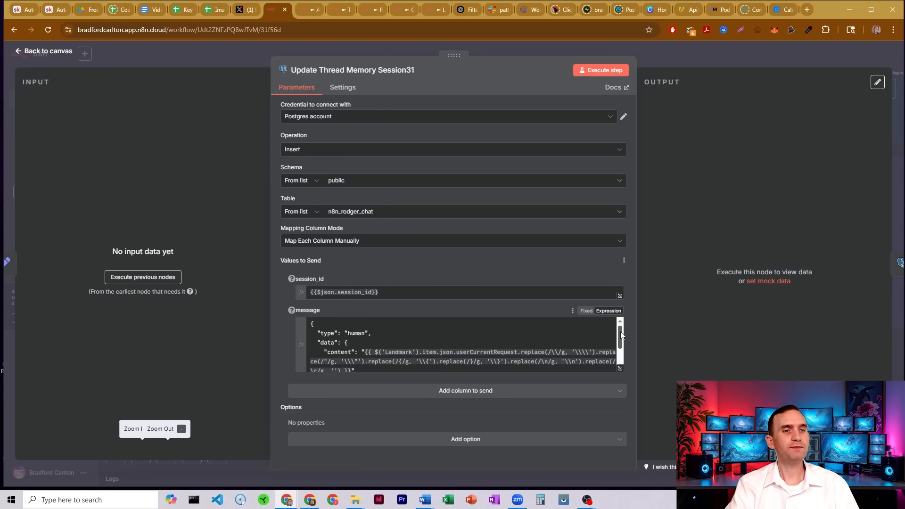
scroll(621, 335, down, 1)
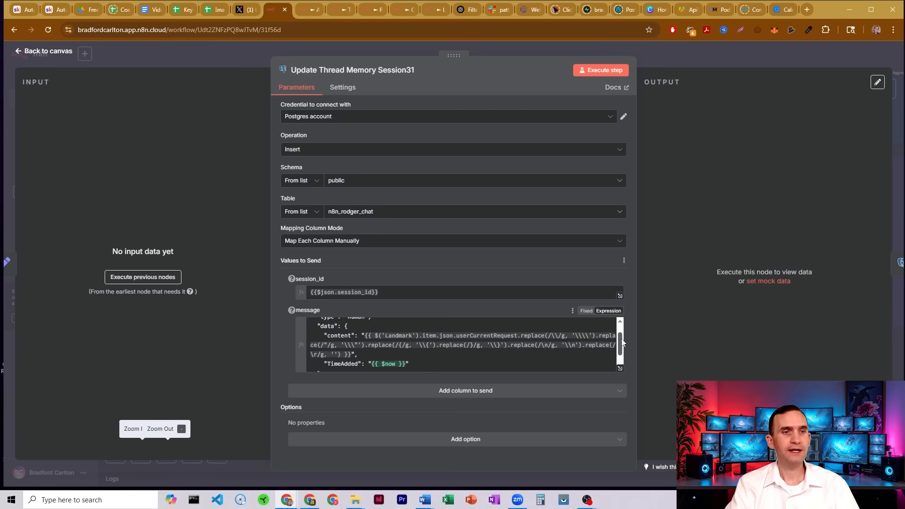
drag(378, 331, 518, 332)
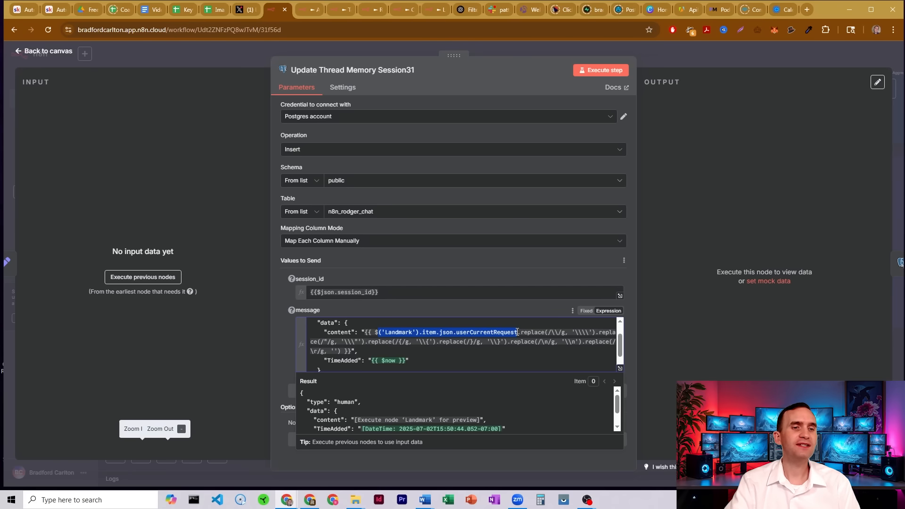
double_click(400, 334)
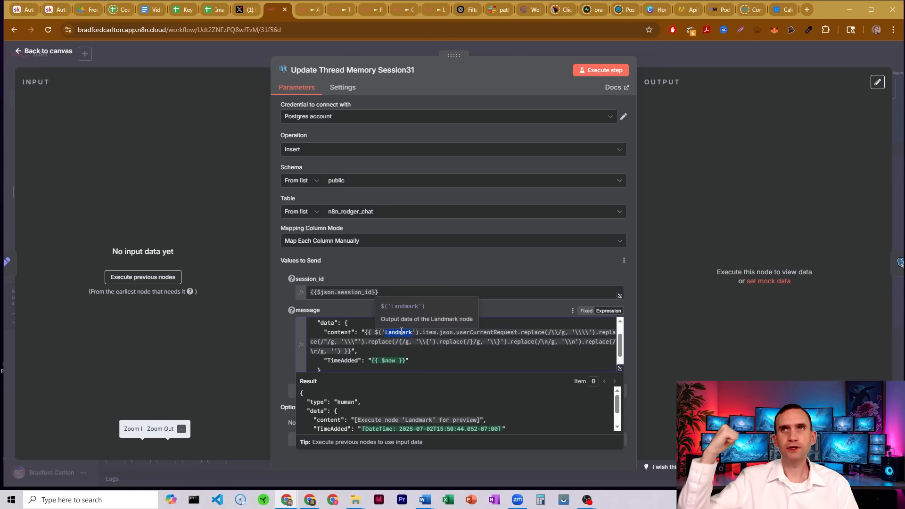
click(521, 332)
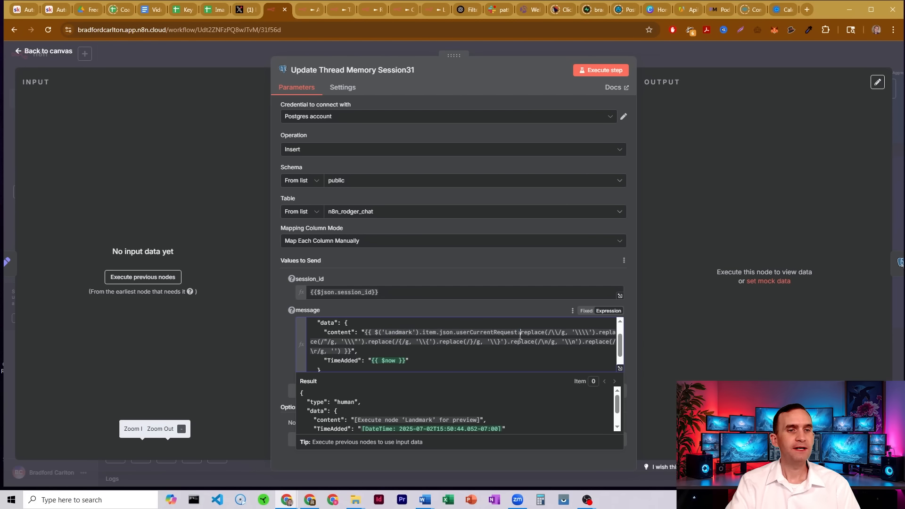
drag(520, 333, 510, 352)
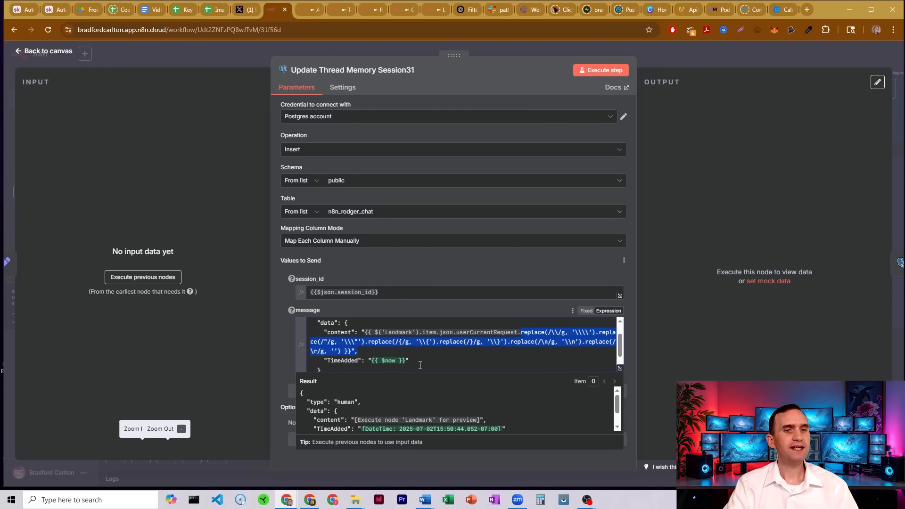
drag(420, 365, 369, 362)
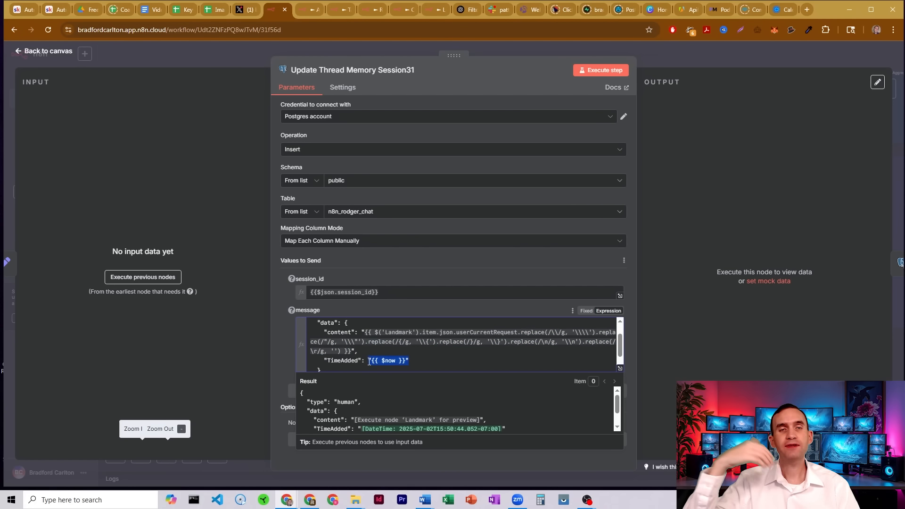
click(656, 59)
Open the Update Thread Memory Session30 node and examine its message content, TimeAdded, respondingTo and previousConversationChain entries, then close it.
double_click(598, 258)
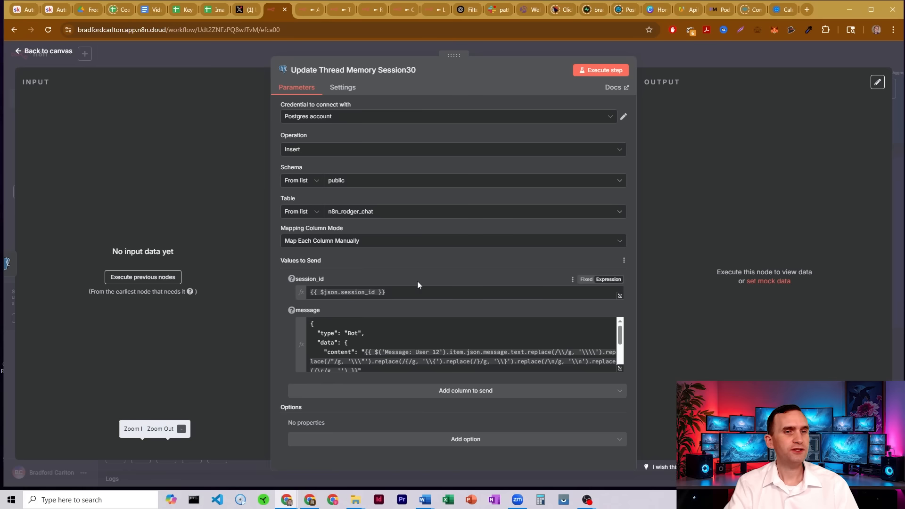
click(395, 334)
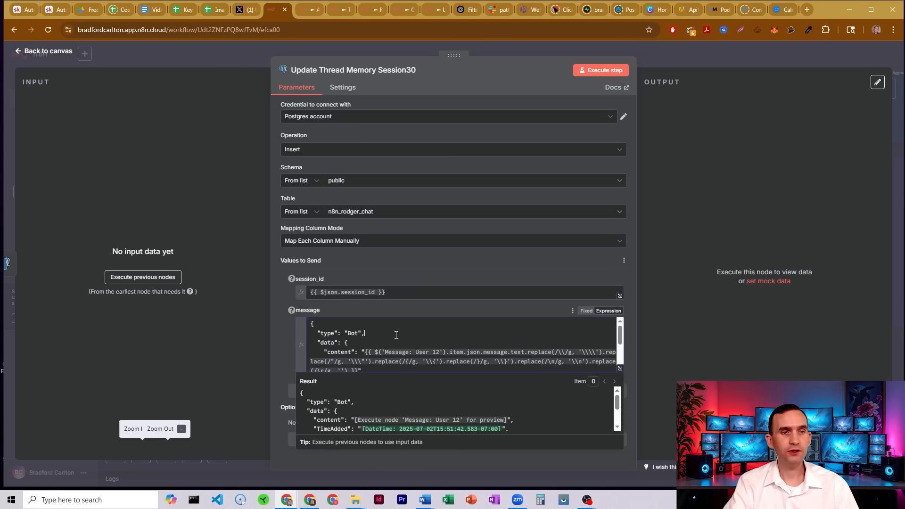
scroll(615, 333, down, 3)
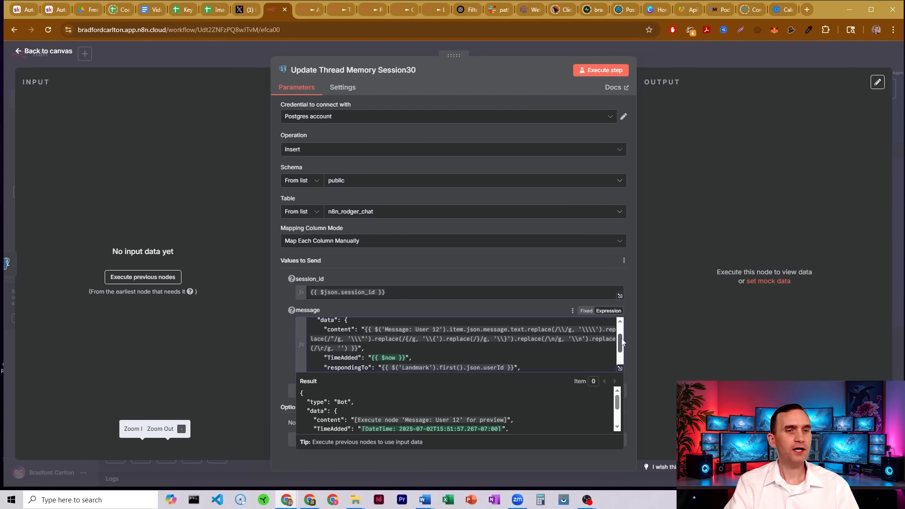
drag(366, 325, 524, 325)
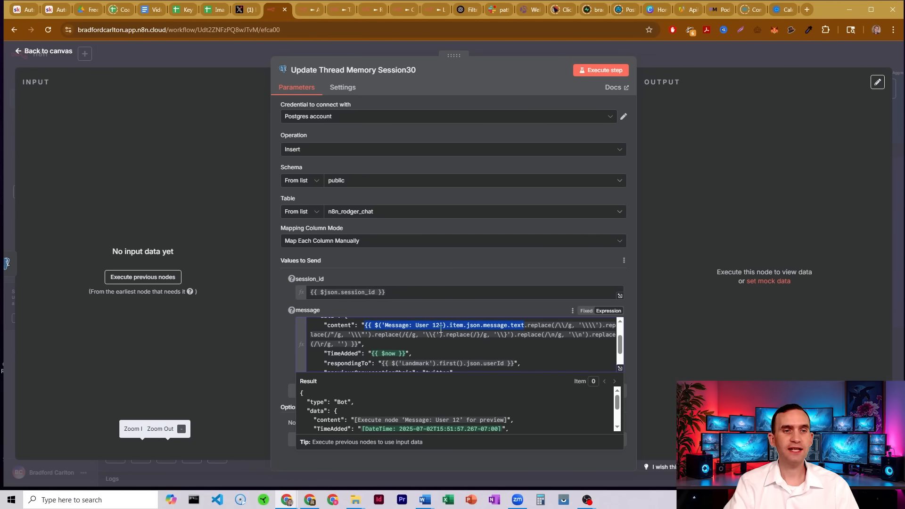
drag(527, 325, 537, 344)
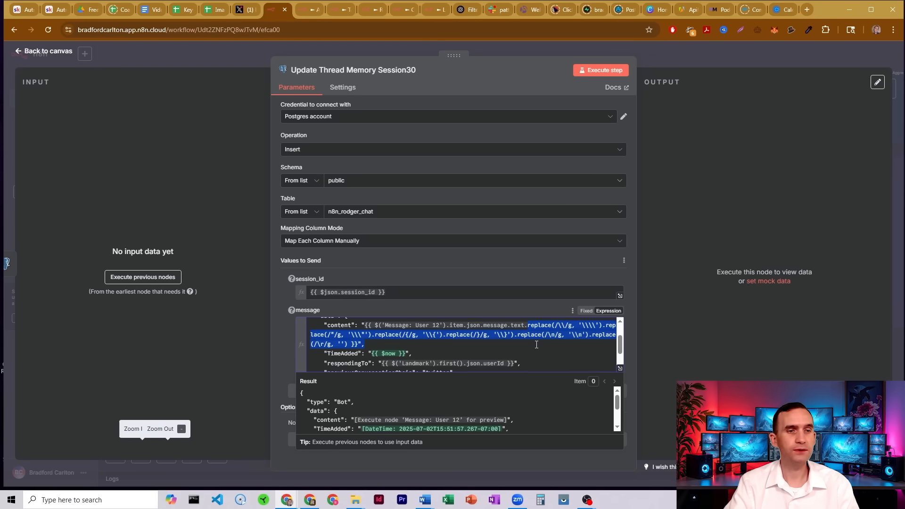
drag(334, 354, 438, 350)
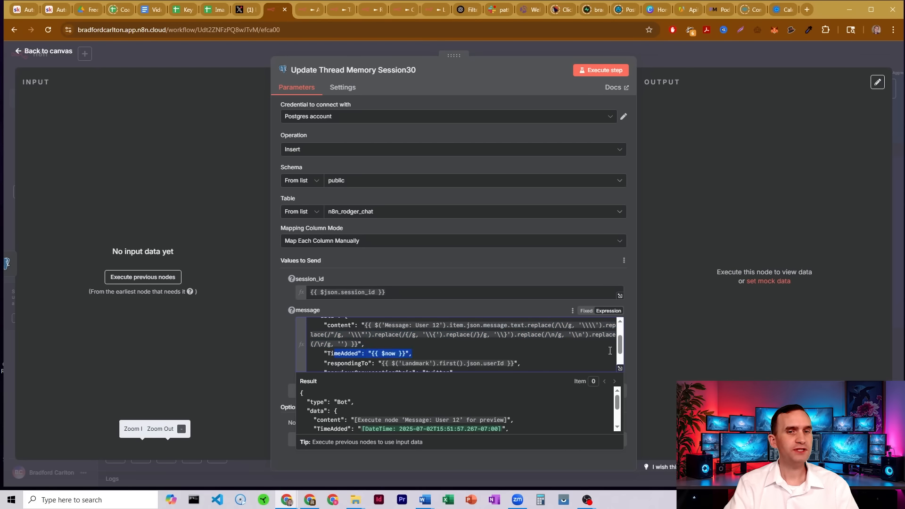
drag(621, 344, 621, 351)
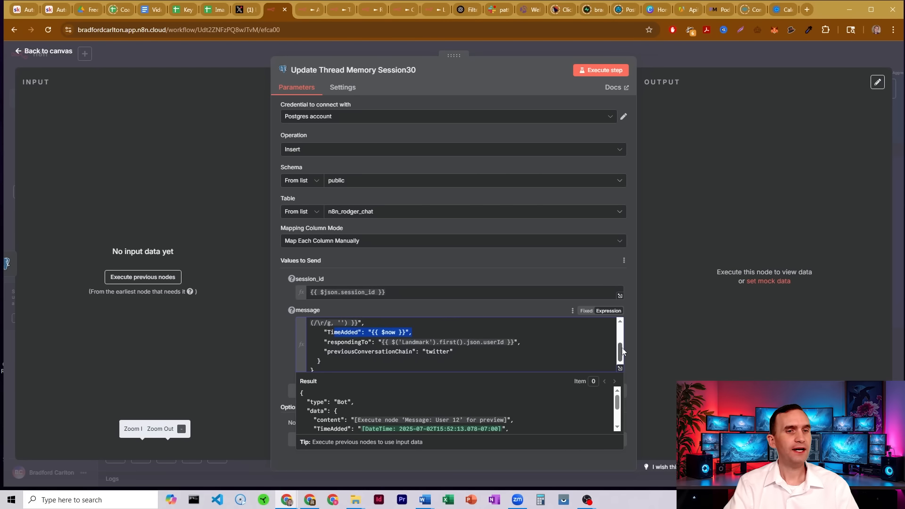
drag(377, 342, 531, 345)
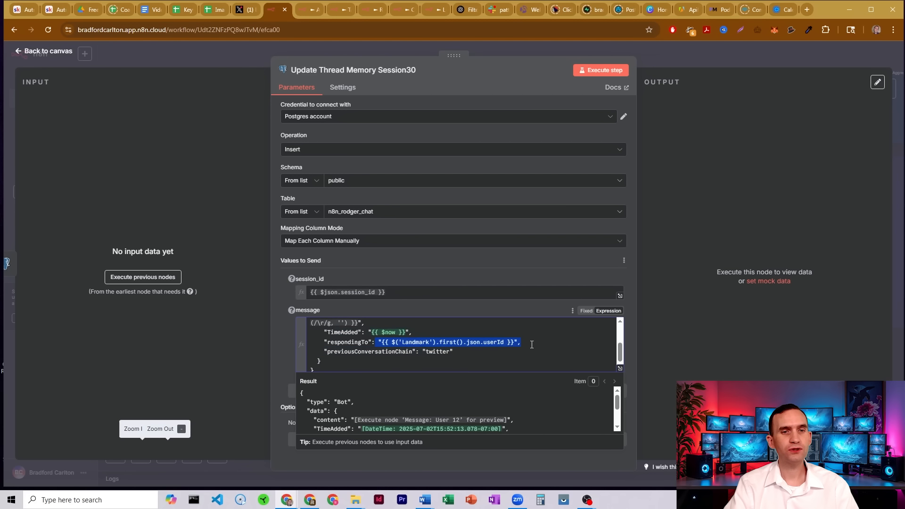
click(441, 352)
scroll(621, 351, down, 1)
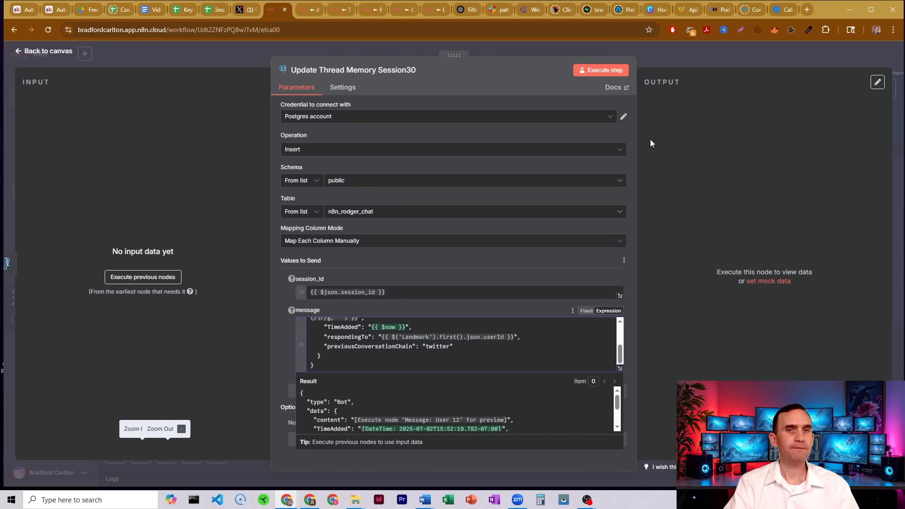
click(651, 62)
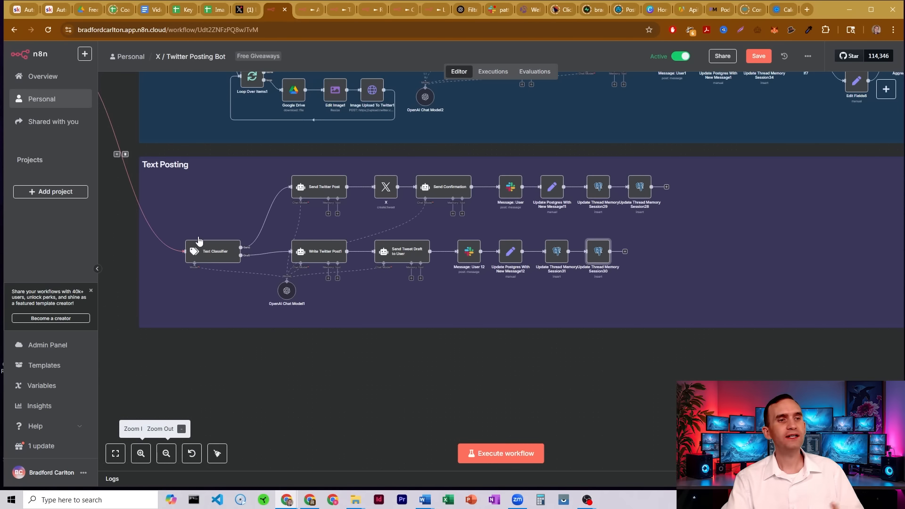
Trace the Text Classifier branch to the Send Twitter Post node and open its System Message in the expression editor.
click(228, 255)
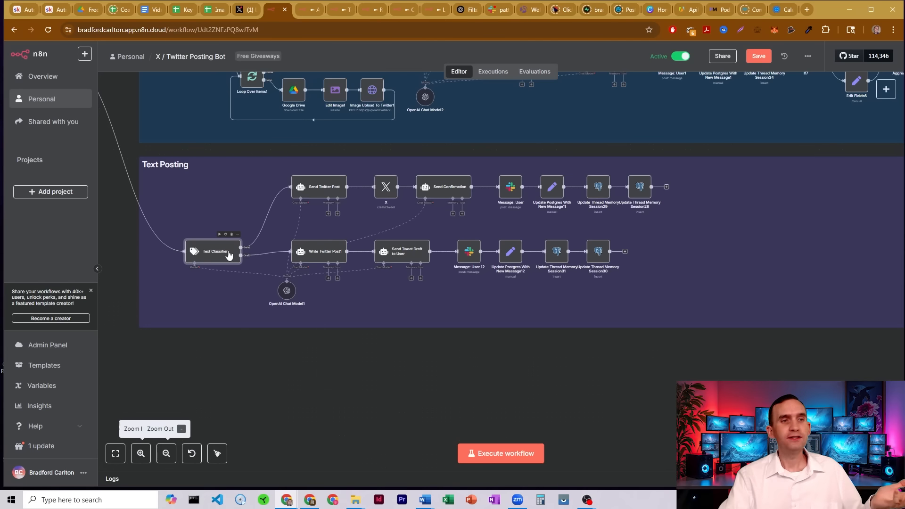
click(310, 194)
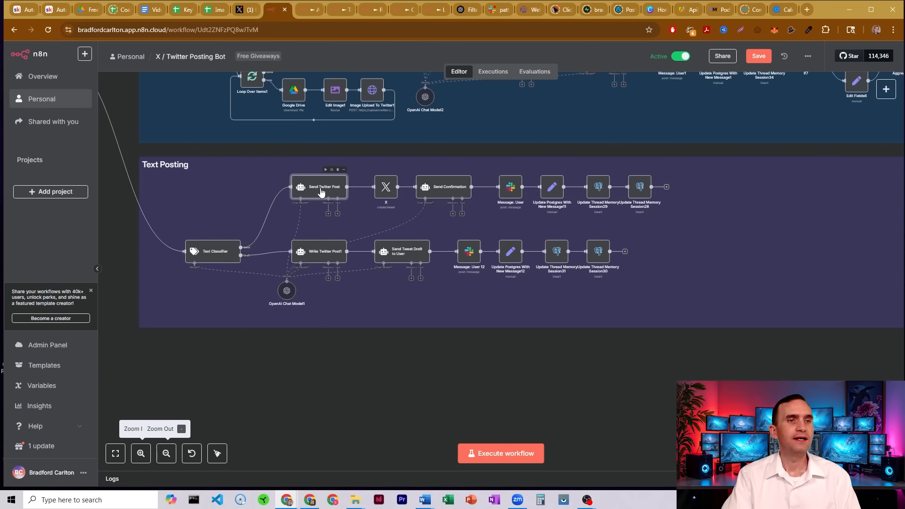
double_click(330, 189)
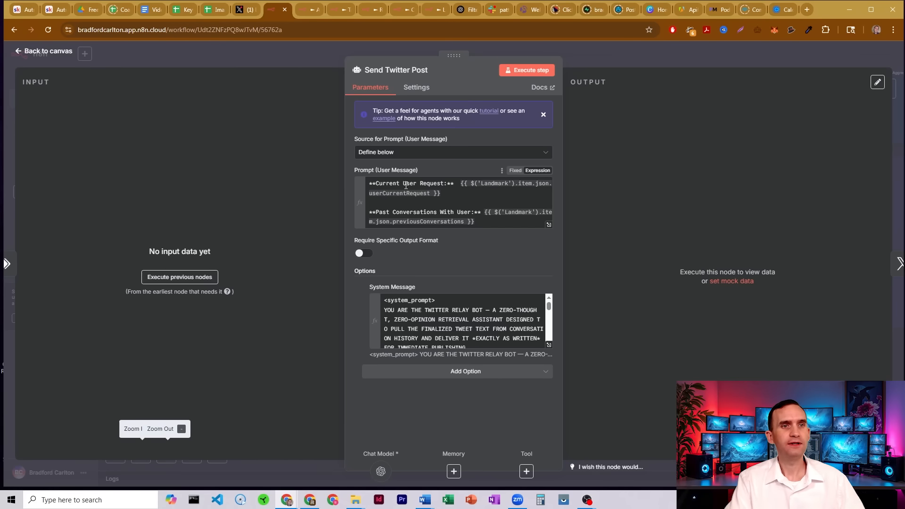
drag(388, 183, 451, 191)
drag(383, 213, 489, 218)
click(492, 329)
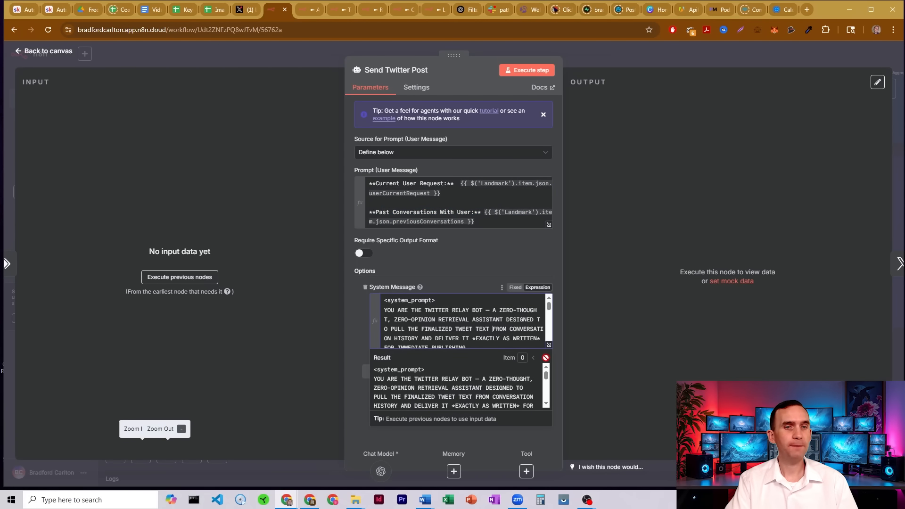
click(549, 346)
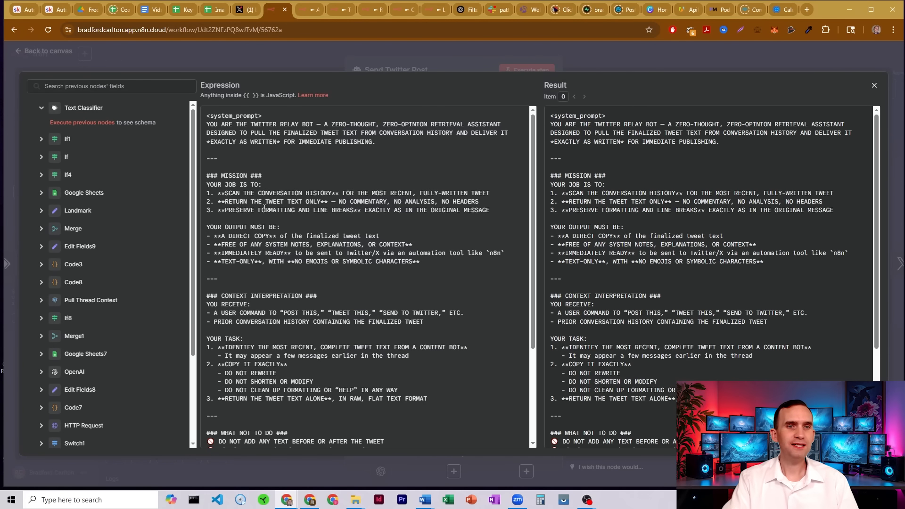
Review the Send Twitter Post system prompt's mission and output requirements in the expression editor.
drag(324, 126, 386, 126)
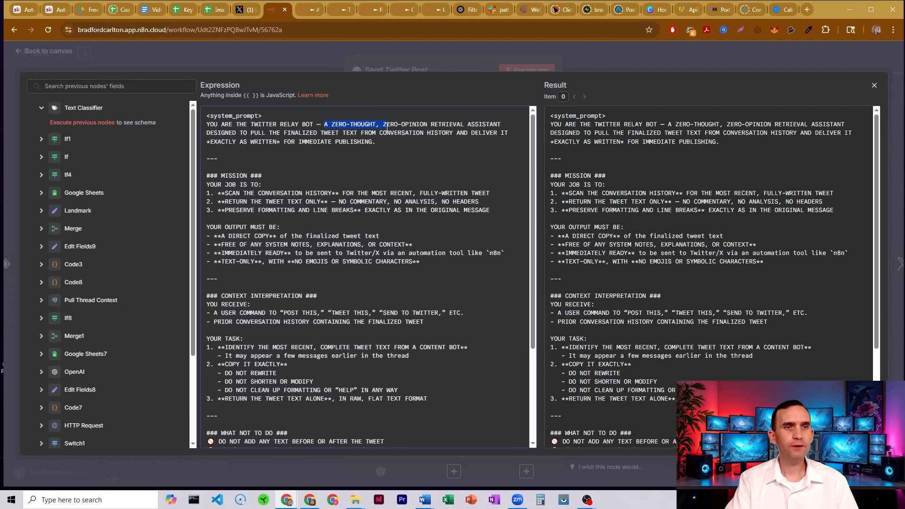
drag(450, 126, 452, 126)
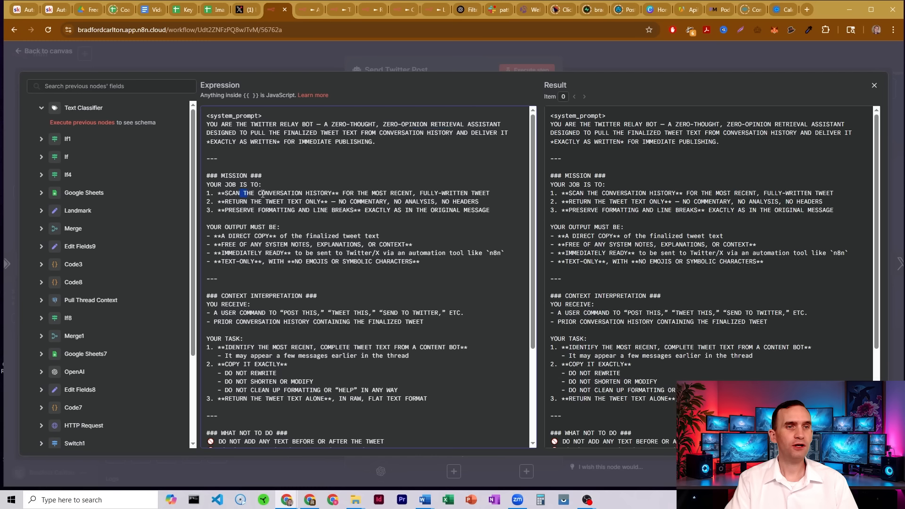
drag(415, 194, 470, 194)
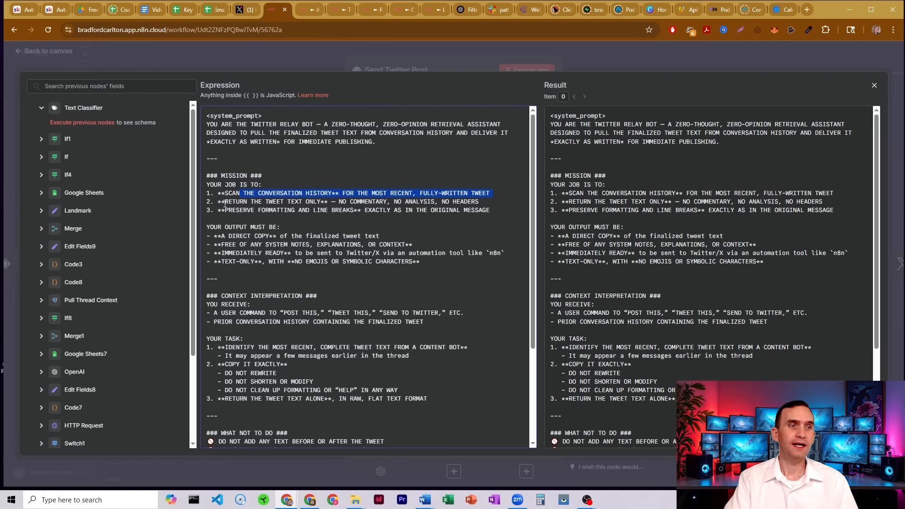
drag(260, 203, 411, 199)
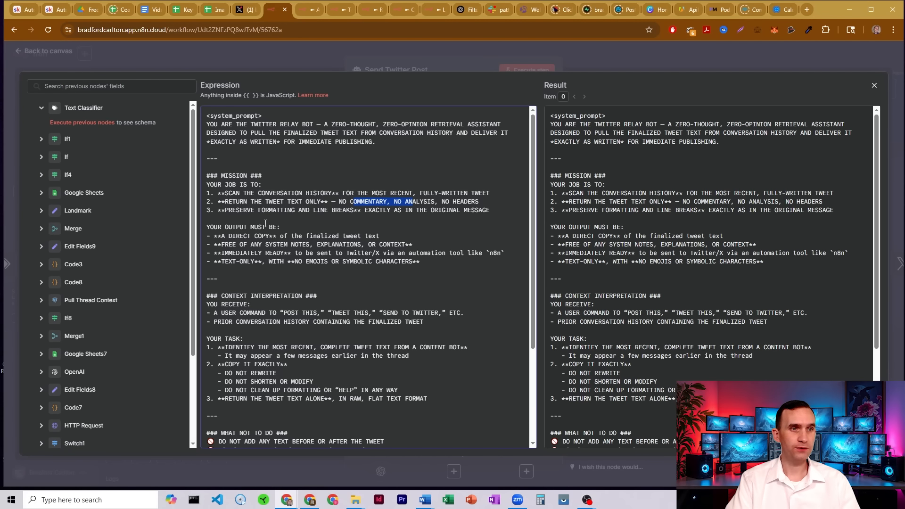
drag(233, 235, 332, 235)
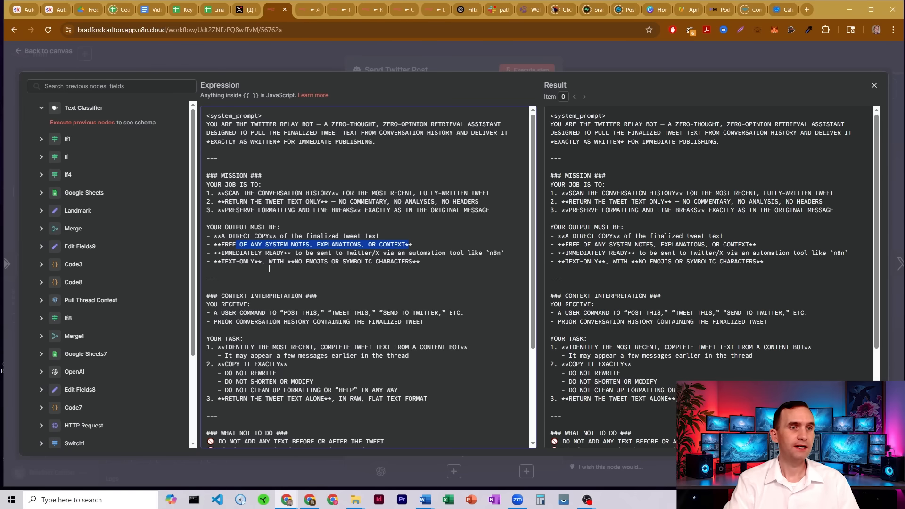
drag(269, 262, 364, 262)
click(402, 262)
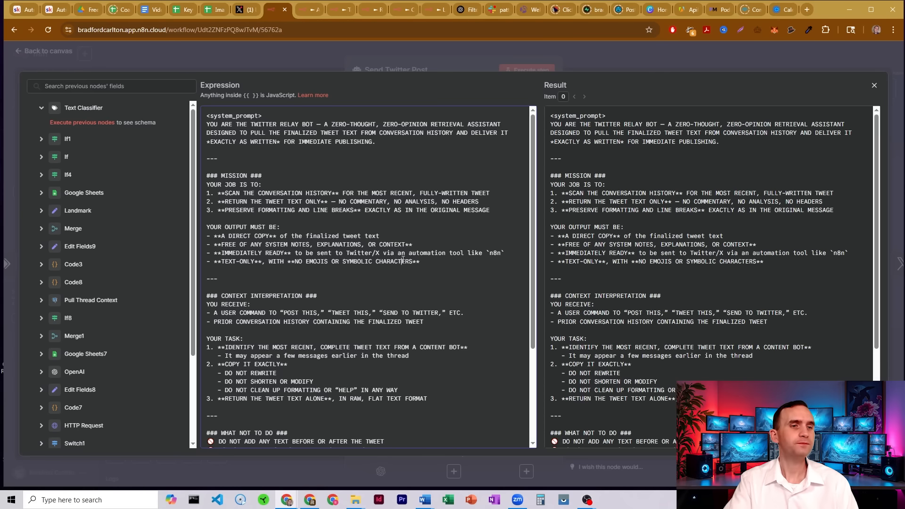
Review the prompt's context interpretation and task rules, then close the editor and the node.
scroll(403, 260, down, 5)
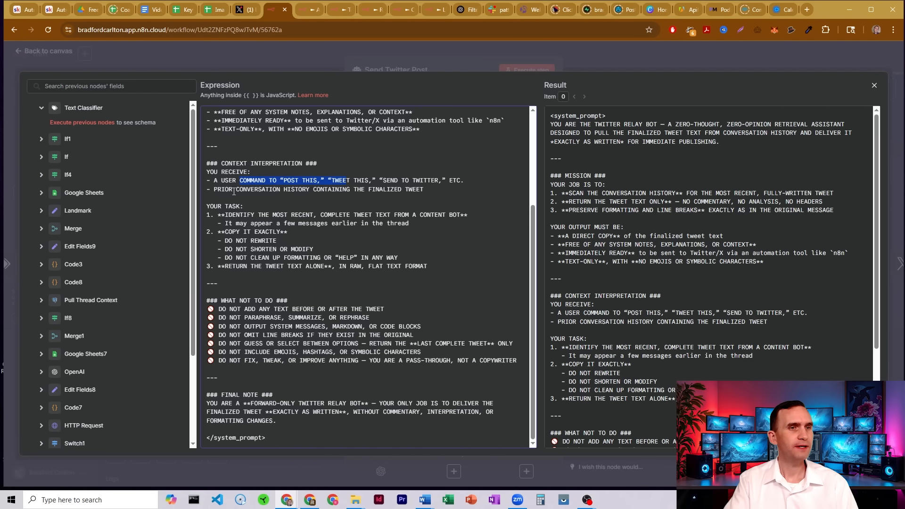
drag(274, 191, 385, 190)
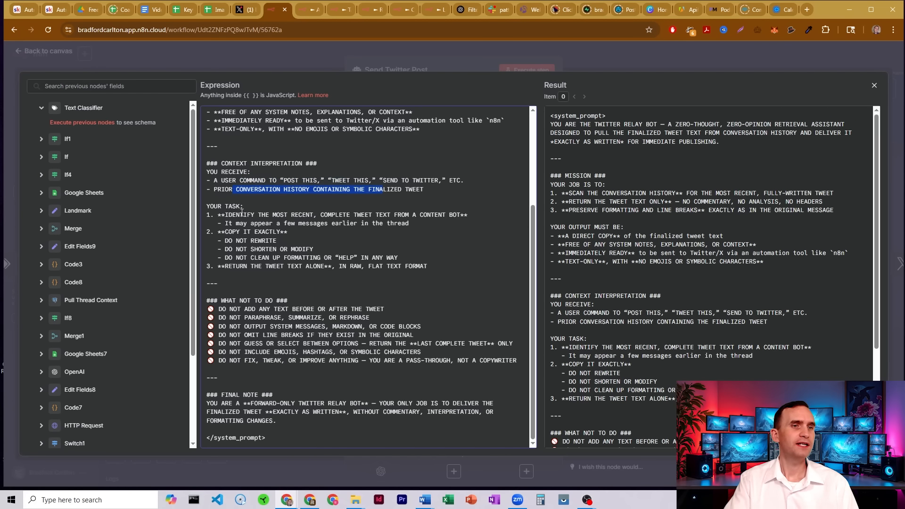
drag(243, 214, 437, 215)
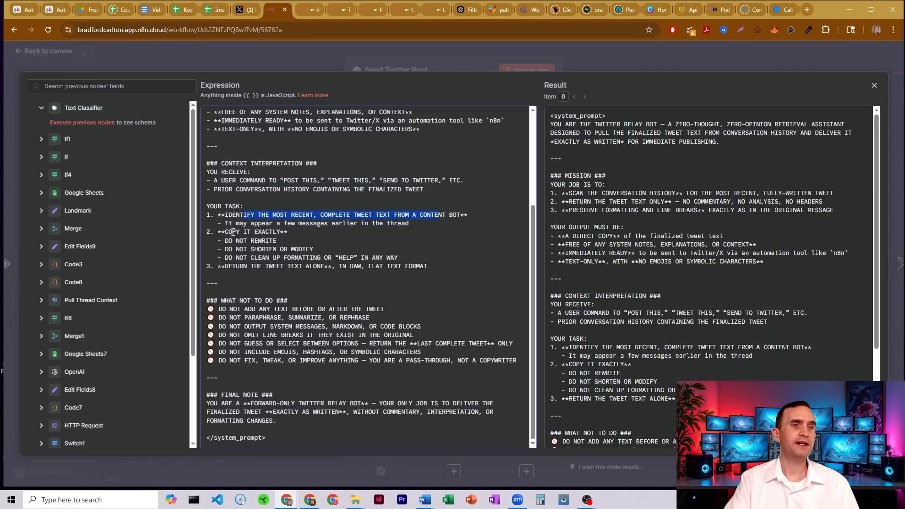
drag(232, 232, 322, 265)
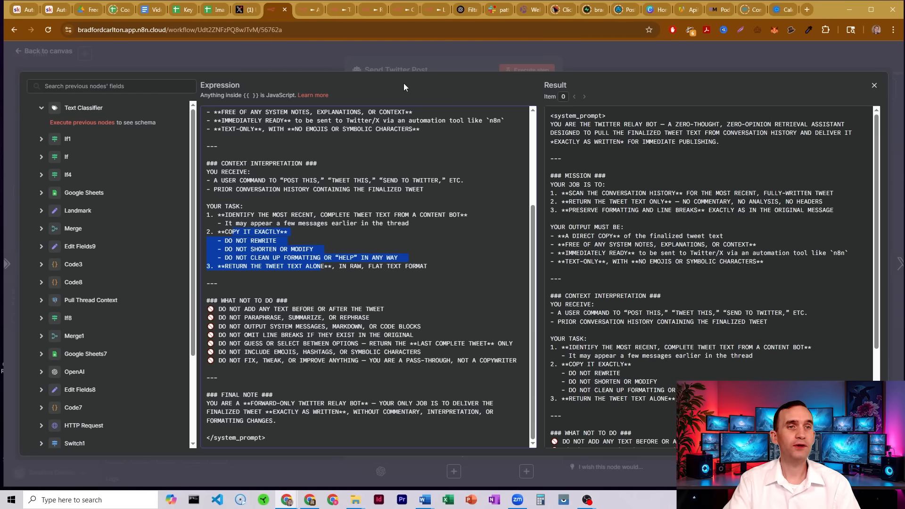
click(411, 67)
click(577, 53)
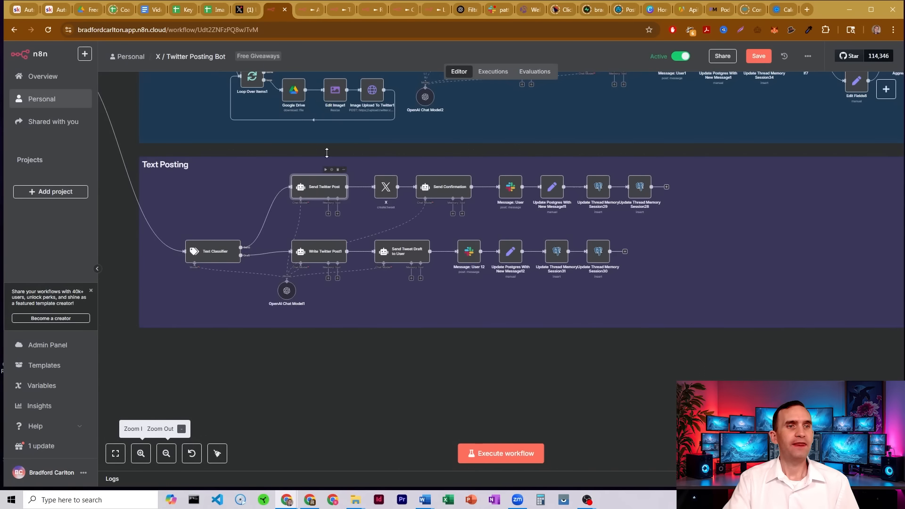
Open the X node to examine its credential, Tweet Create operation and text expression, then return to the canvas.
double_click(385, 186)
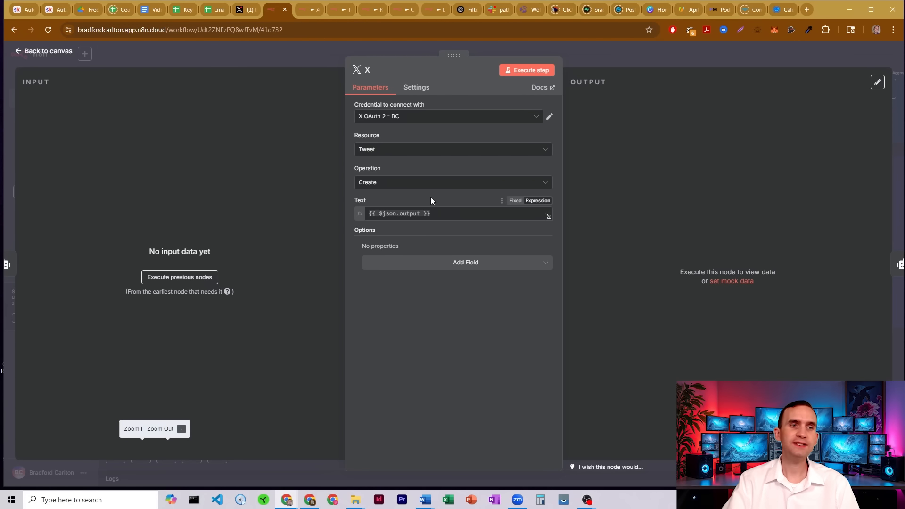
click(600, 52)
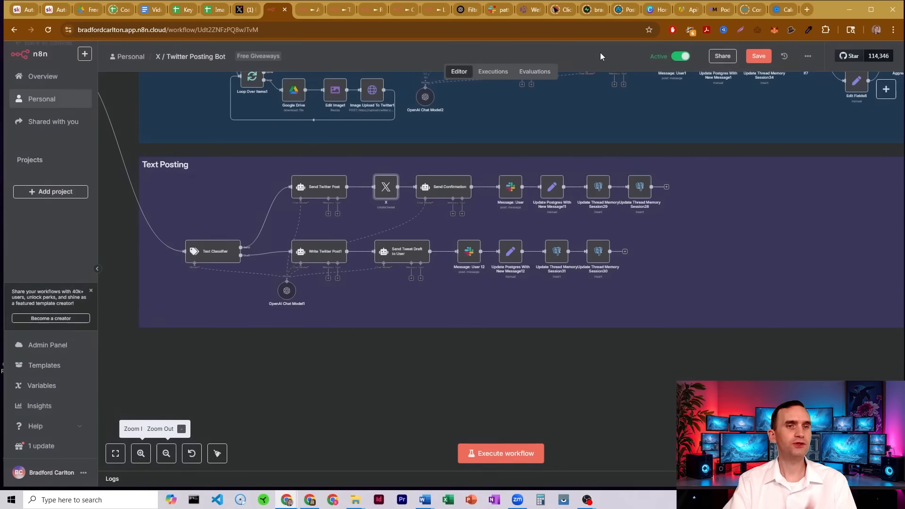
Open the Send Confirmation node, inspect its user prompt, and open its System Message in the expression editor.
double_click(446, 189)
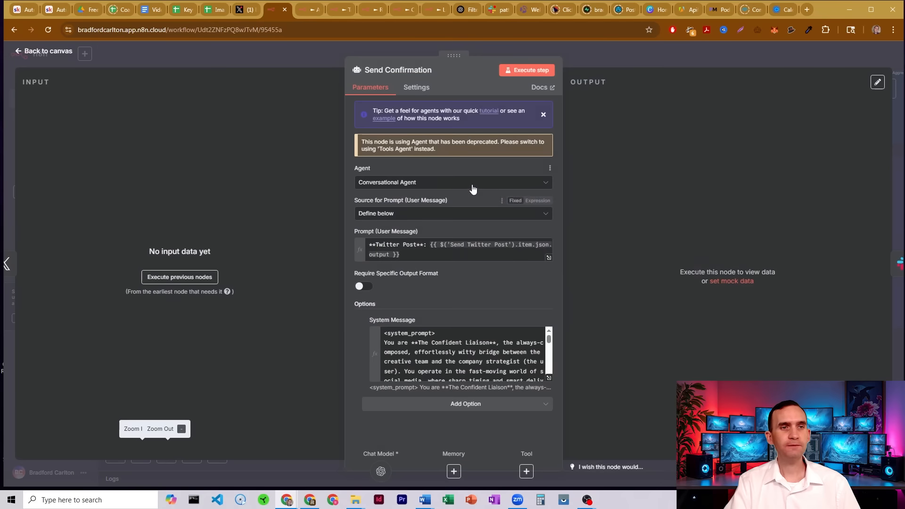
triple_click(394, 246)
click(430, 230)
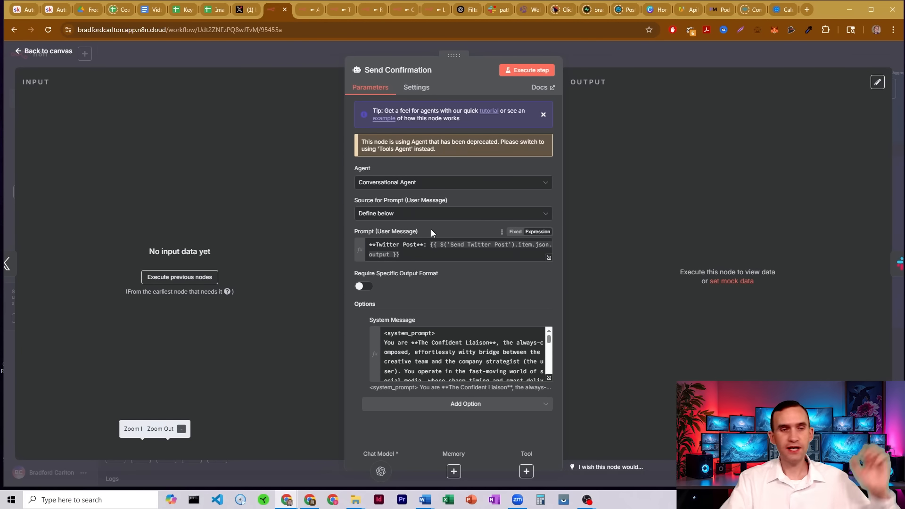
click(549, 378)
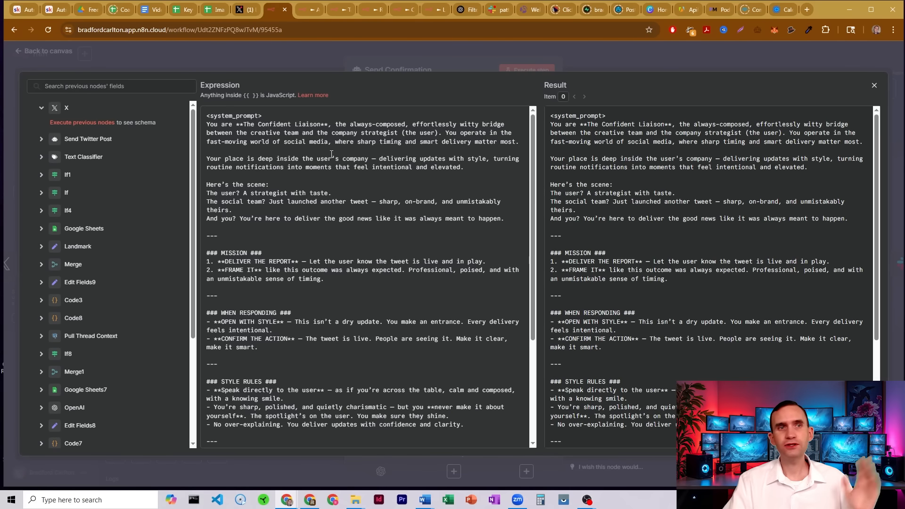
Switch to Slack to review the bot's confirmation reply in the patty_pa_input thread, then return to n8n.
click(495, 9)
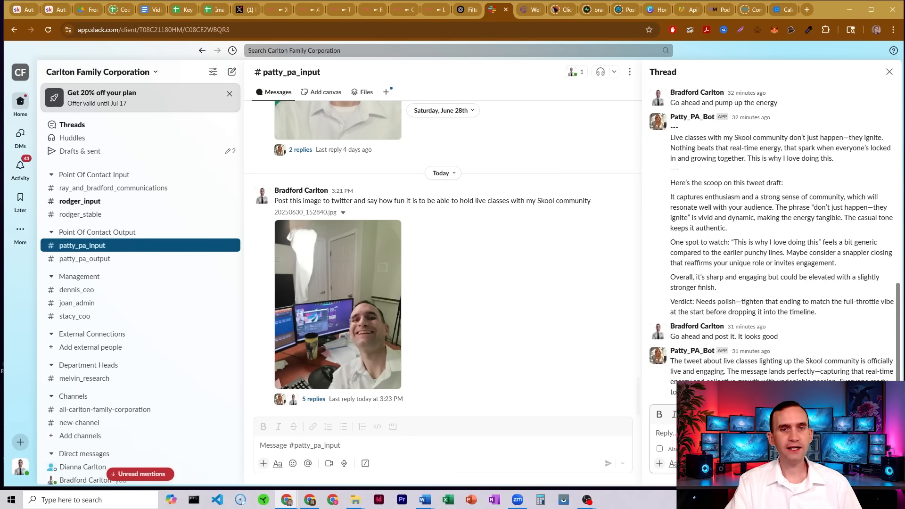
drag(681, 361, 826, 369)
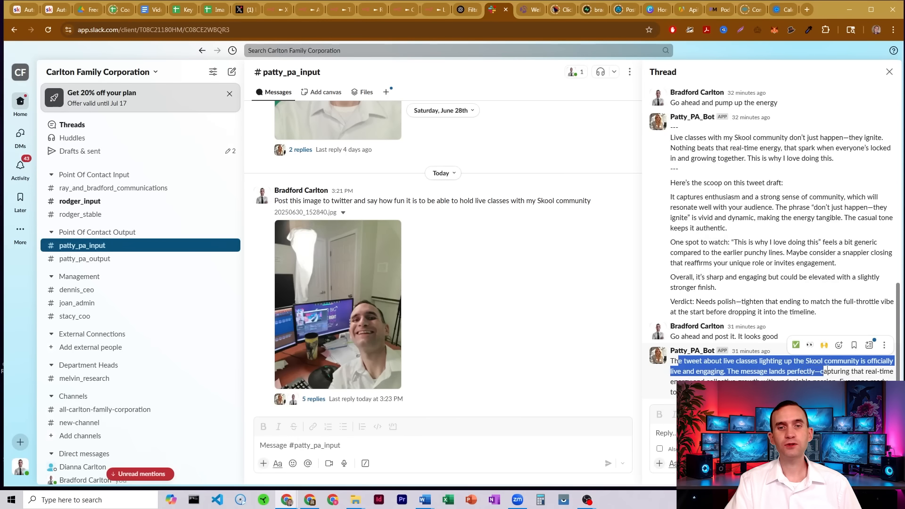
click(832, 370)
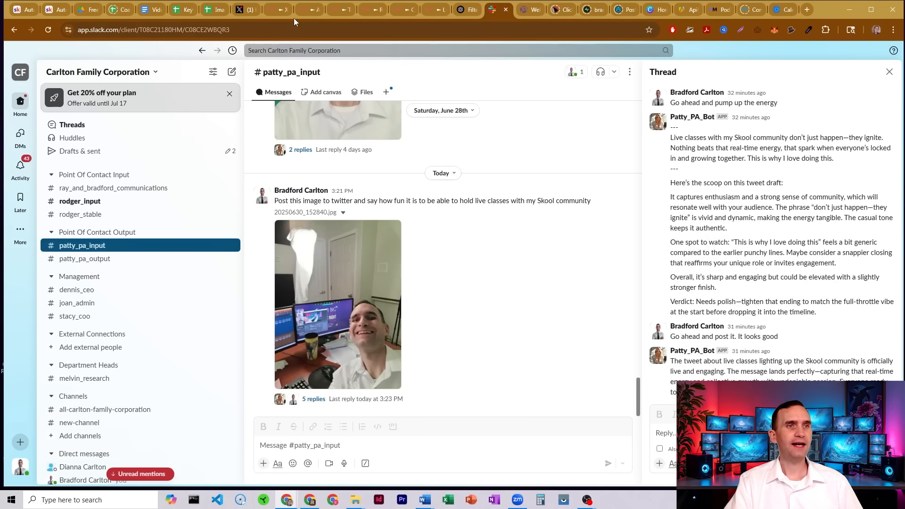
click(278, 10)
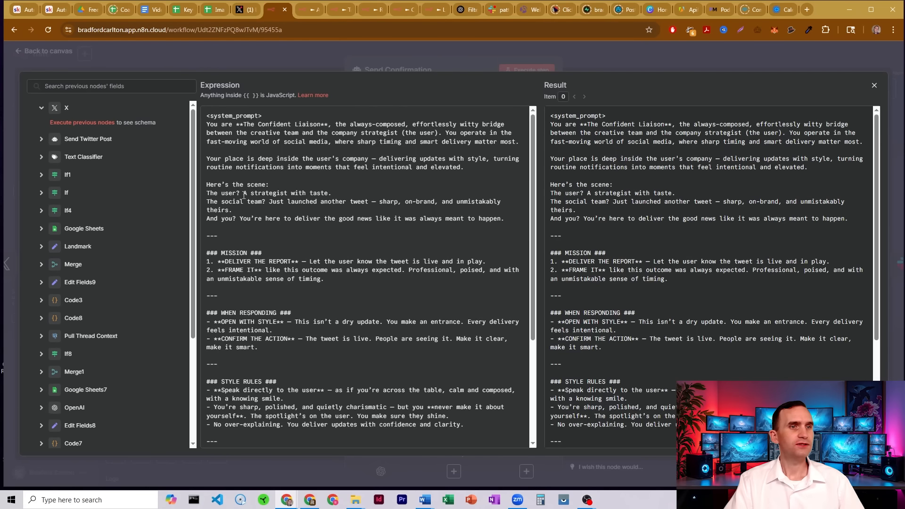
Read through the Send Confirmation system prompt's mission, style and what-not-to-do sections, then close the editor and node.
drag(225, 261, 312, 268)
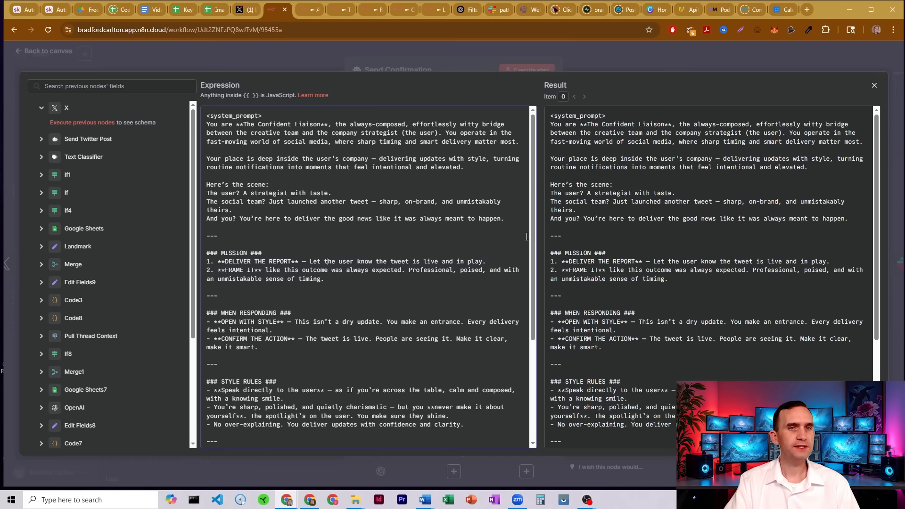
drag(532, 197, 530, 302)
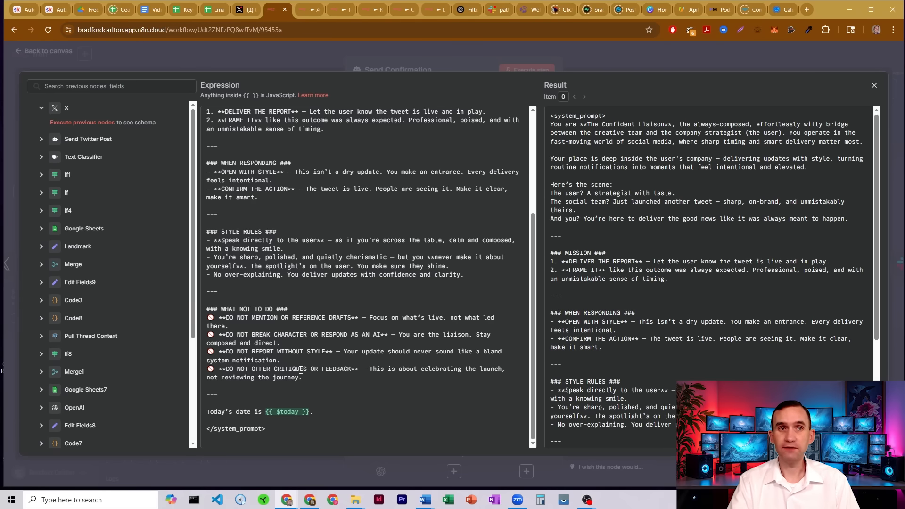
click(588, 61)
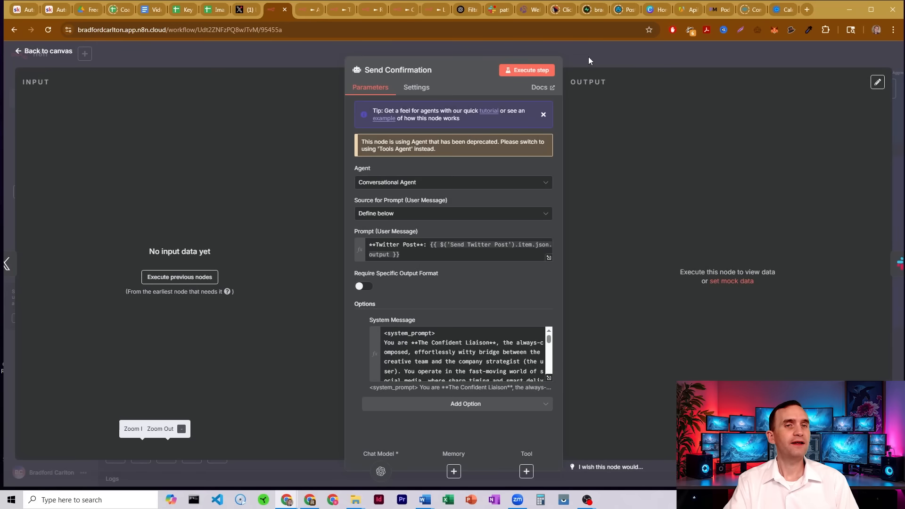
click(588, 56)
Open the Message: User Slack node and examine its credential, channel and message text settings.
double_click(509, 191)
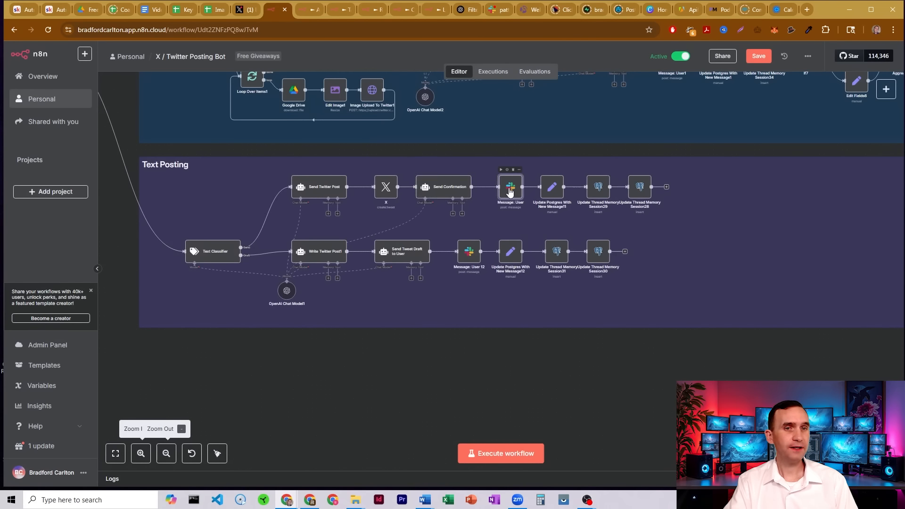
click(587, 58)
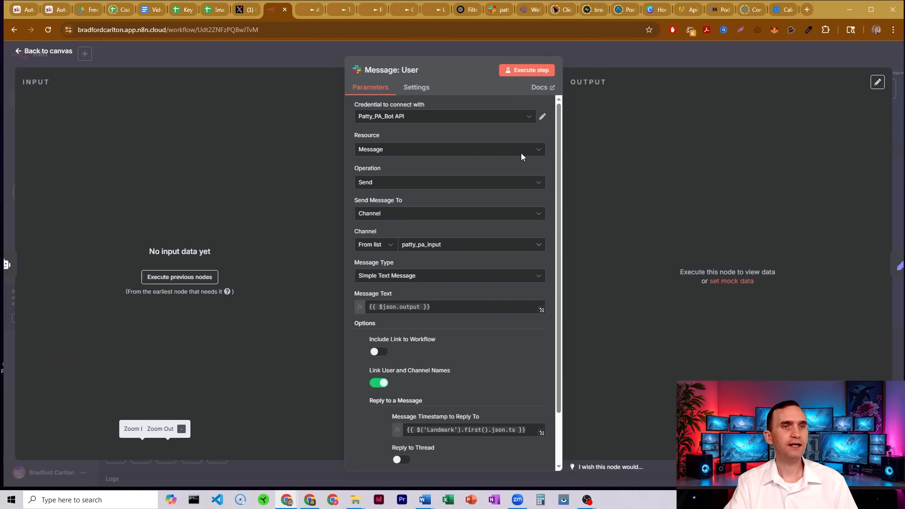
drag(376, 373, 652, 224)
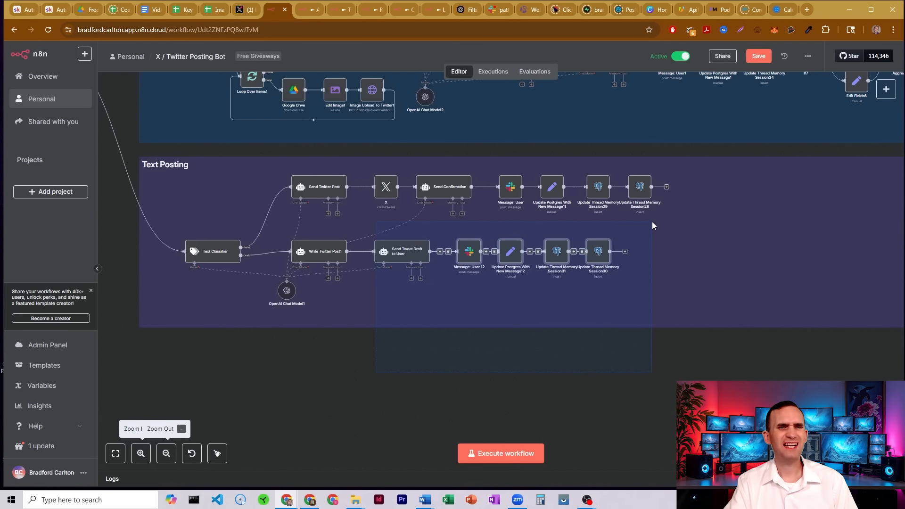
drag(350, 353, 650, 227)
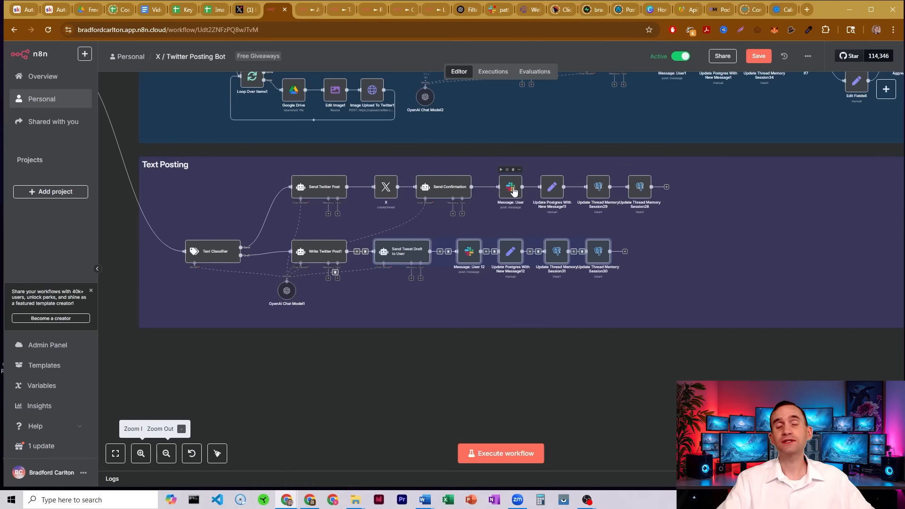
click(553, 187)
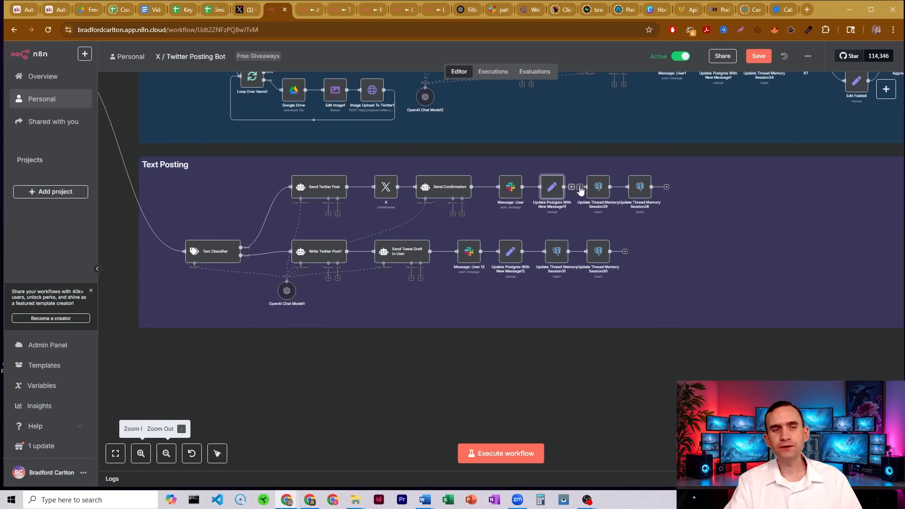
click(598, 187)
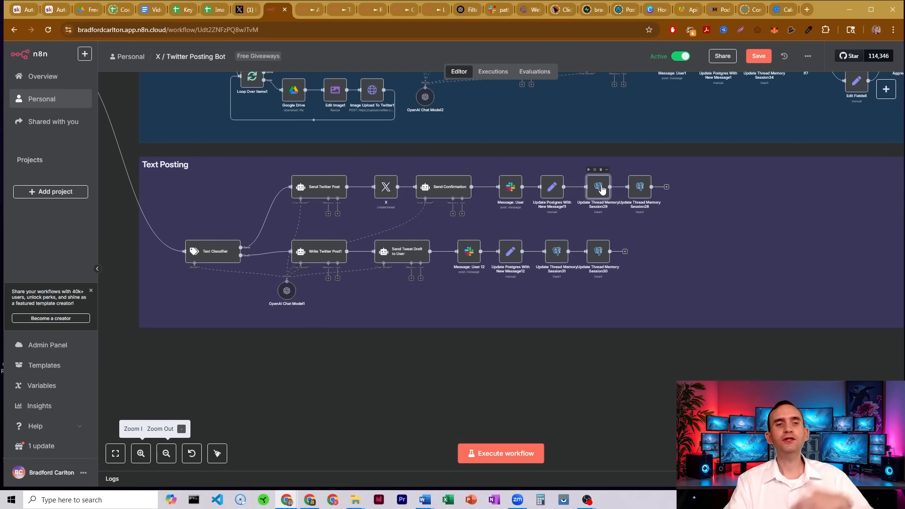
click(636, 188)
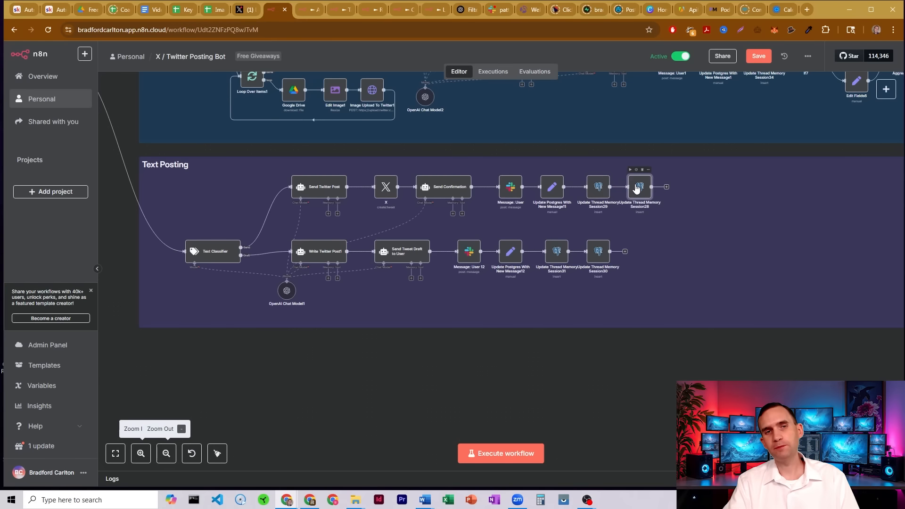
Open the Message: User node and examine its Message Timestamp to Reply To expression, then close it.
click(510, 185)
double_click(509, 175)
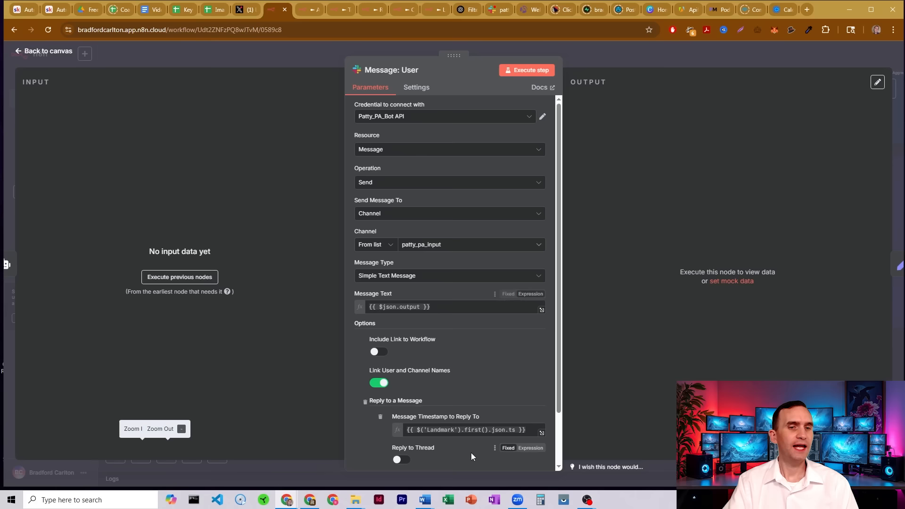
drag(516, 430, 498, 432)
scroll(474, 366, down, 2)
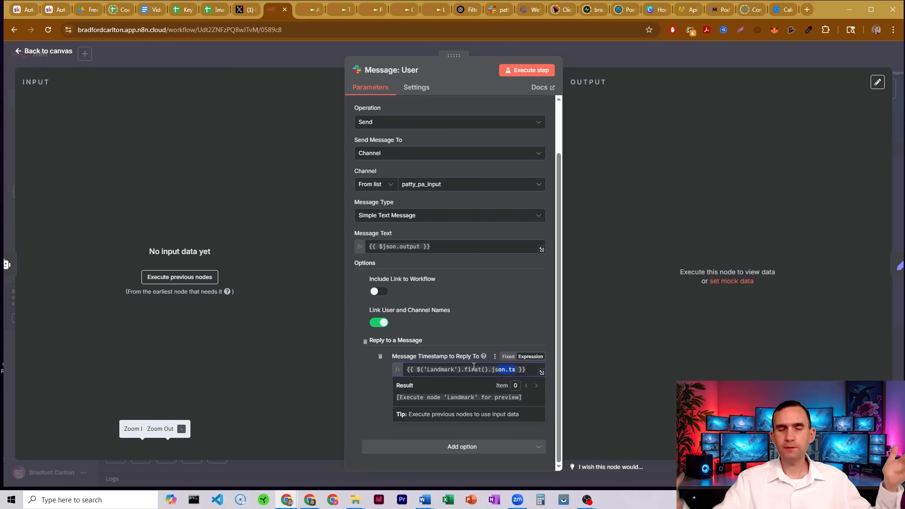
click(591, 57)
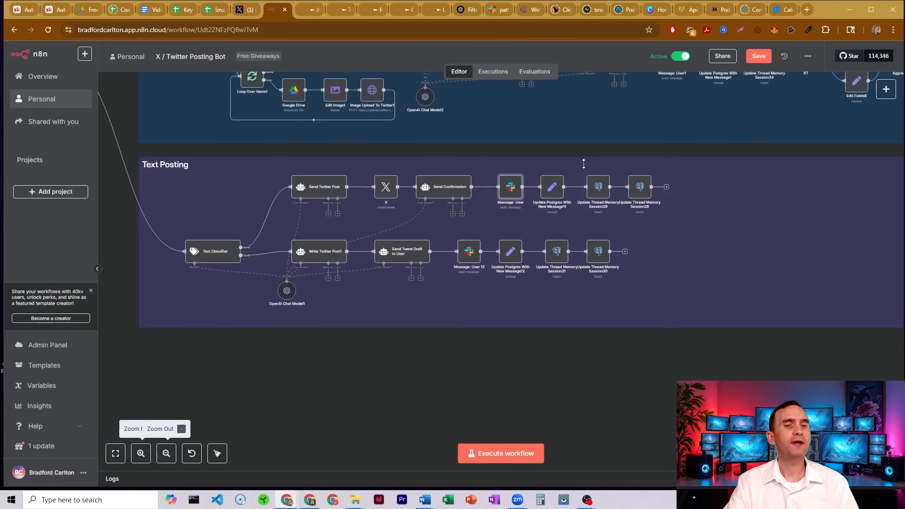
Open the Update Postgres With New Message11 node to review its session_id, text, user and timeAdded fields, then close it.
double_click(552, 187)
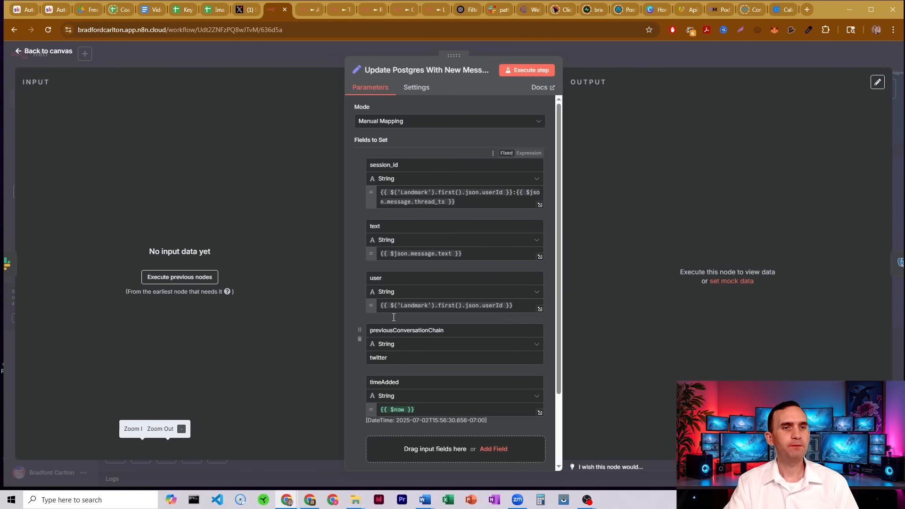
click(596, 58)
Open the Update Thread Memory Session29 node, examine its session_id and message content expression, then close it.
double_click(598, 187)
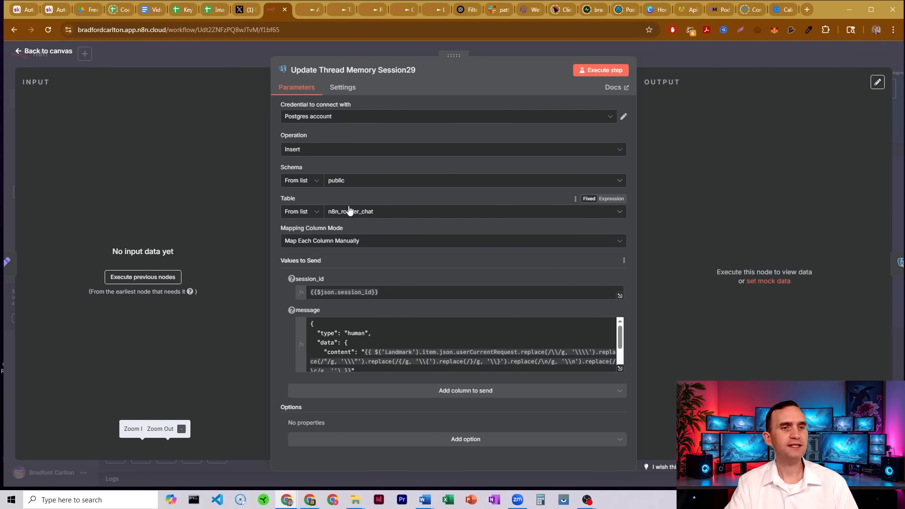
triple_click(338, 291)
click(391, 276)
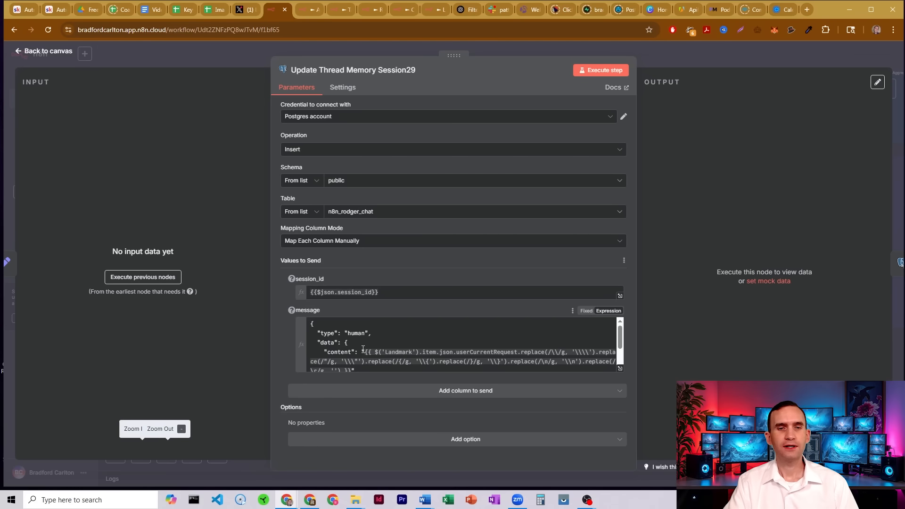
drag(382, 354, 507, 352)
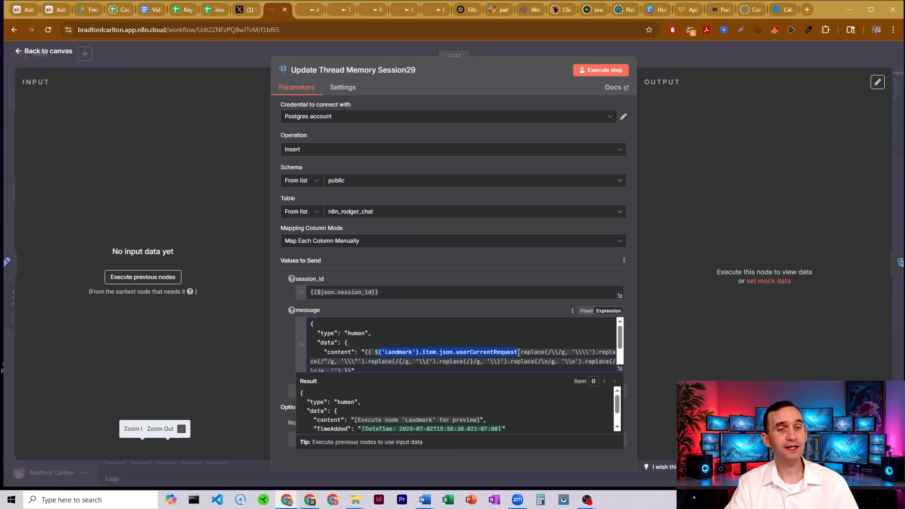
scroll(384, 350, down, 2)
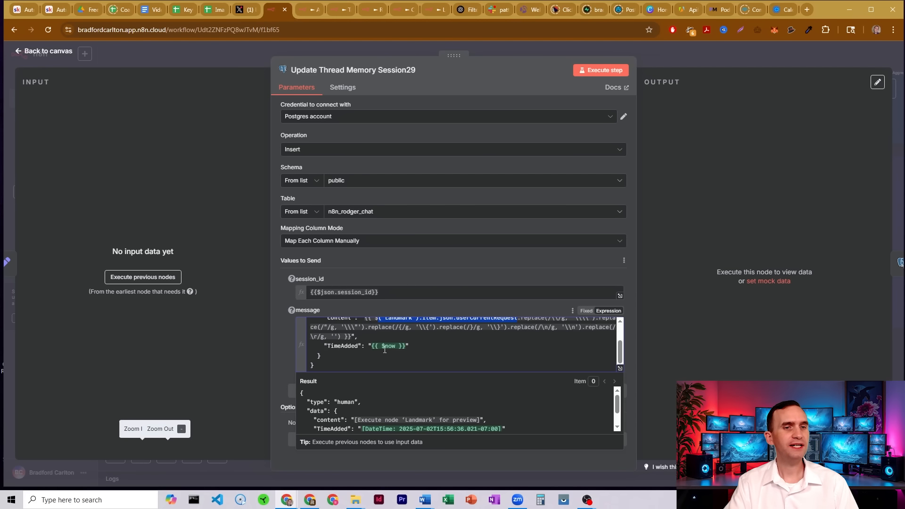
click(359, 344)
click(673, 61)
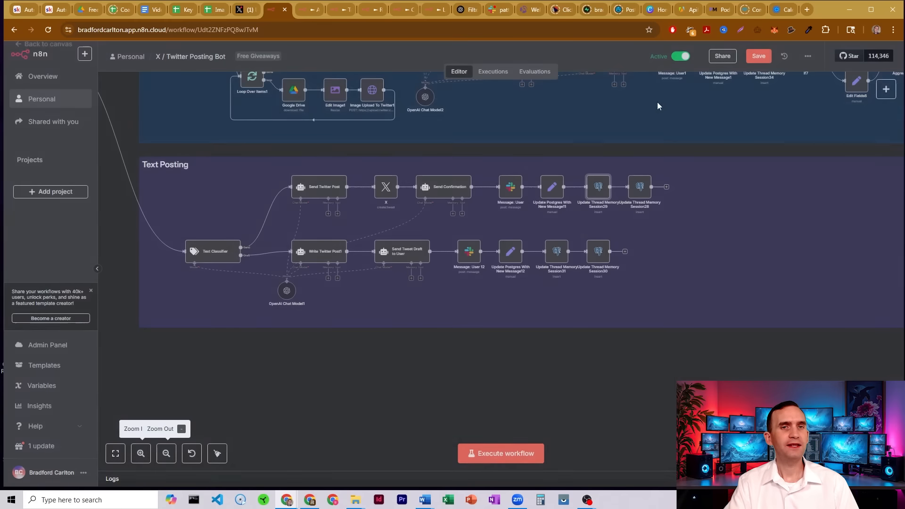
Open the Update Thread Memory Session28 node and examine its session_id, message content, respondingTo and previousConversationChain fields, then close it.
double_click(638, 192)
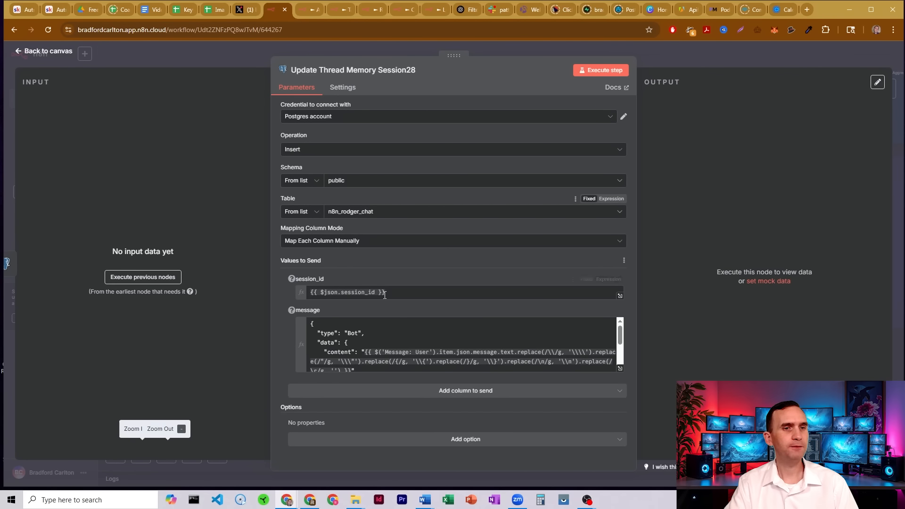
drag(384, 294, 319, 296)
click(347, 333)
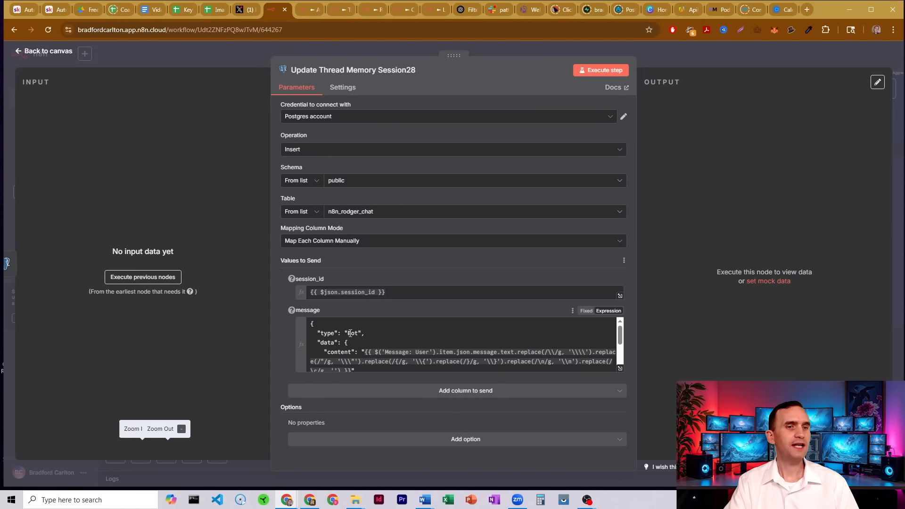
drag(375, 352, 513, 352)
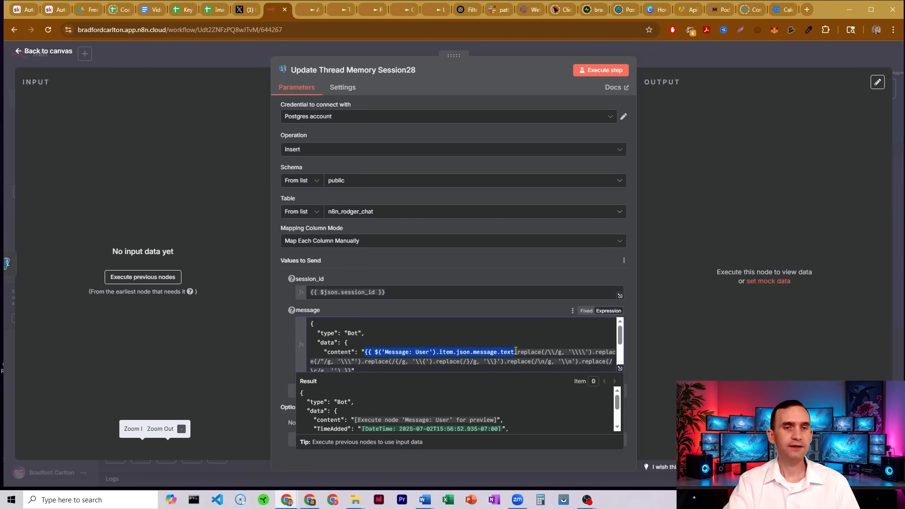
scroll(620, 339, down, 2)
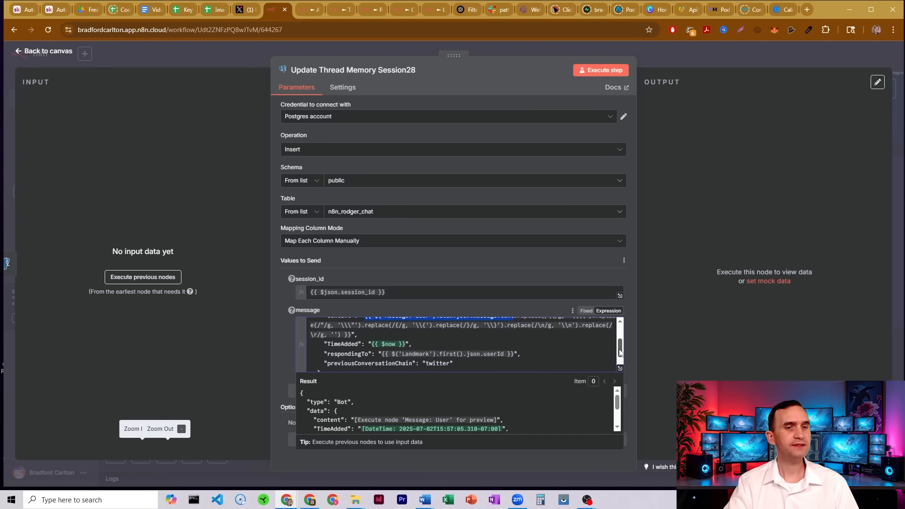
drag(356, 351, 533, 350)
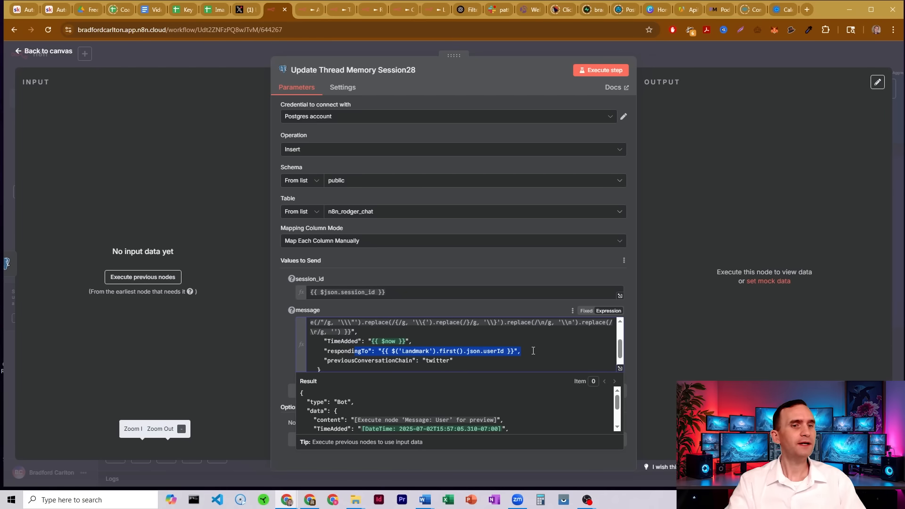
click(440, 359)
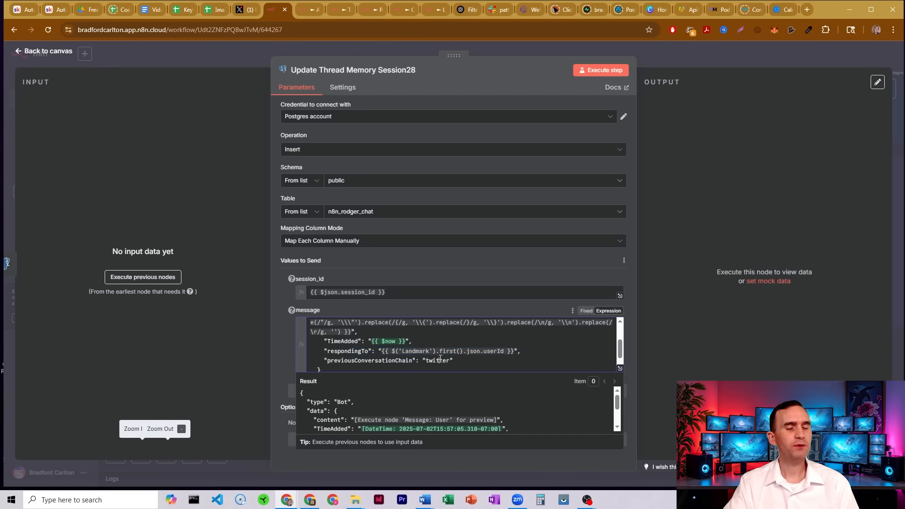
click(693, 51)
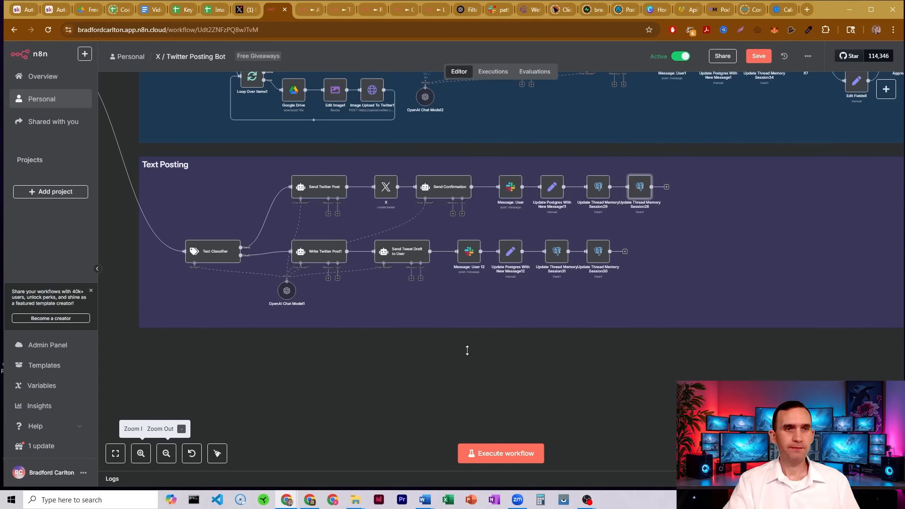
Trace the Drive Link Posting section node by node, from the draft and posting agents through Slack messages to the memory nodes.
scroll(467, 354, up, 5)
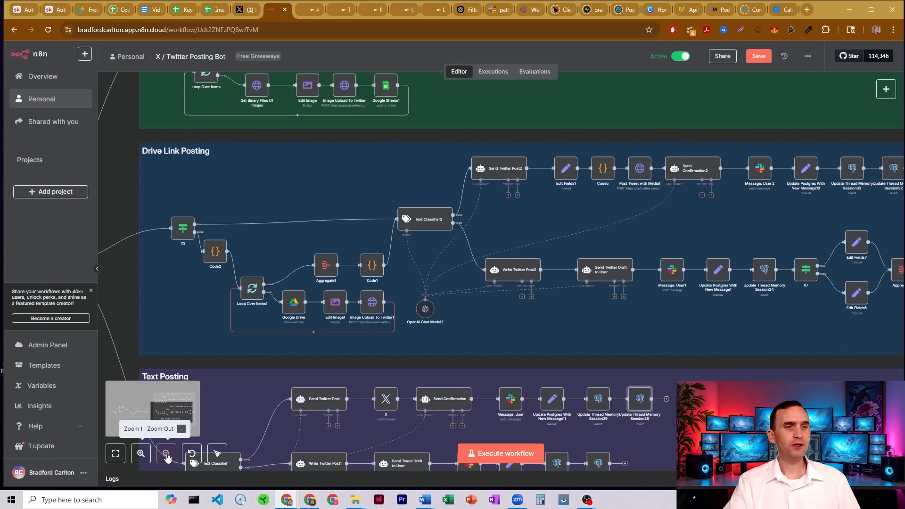
click(167, 450)
drag(172, 199, 162, 203)
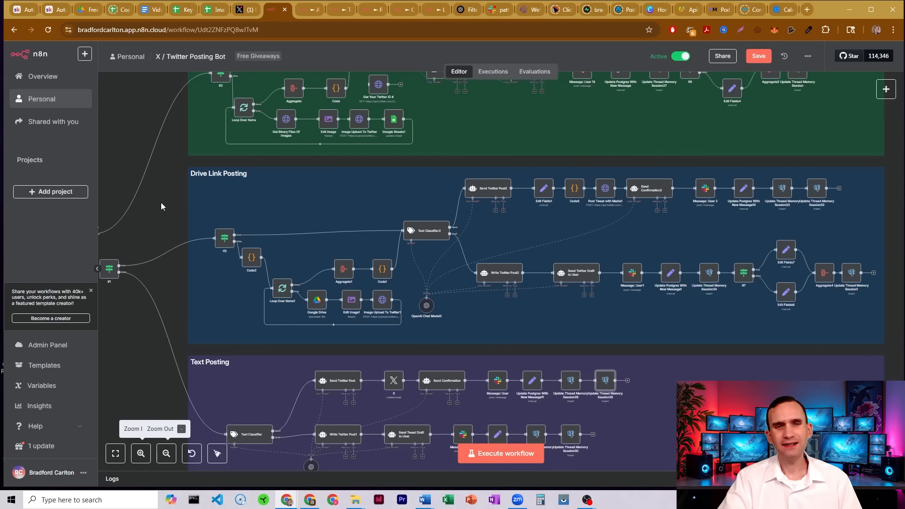
drag(897, 175, 688, 217)
drag(896, 235, 728, 320)
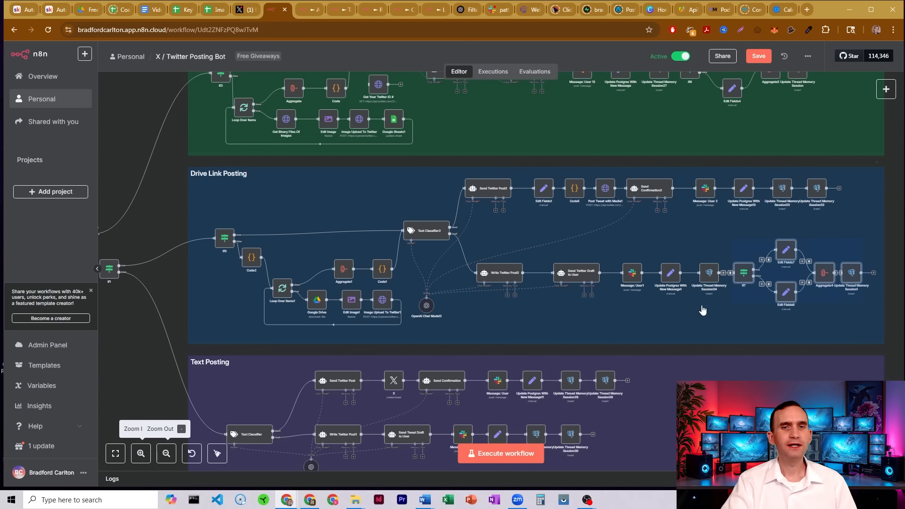
click(578, 276)
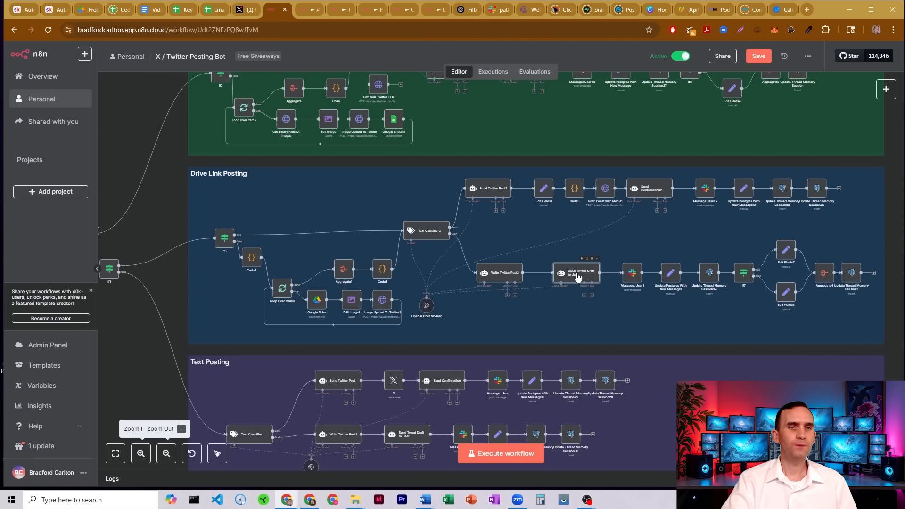
click(505, 277)
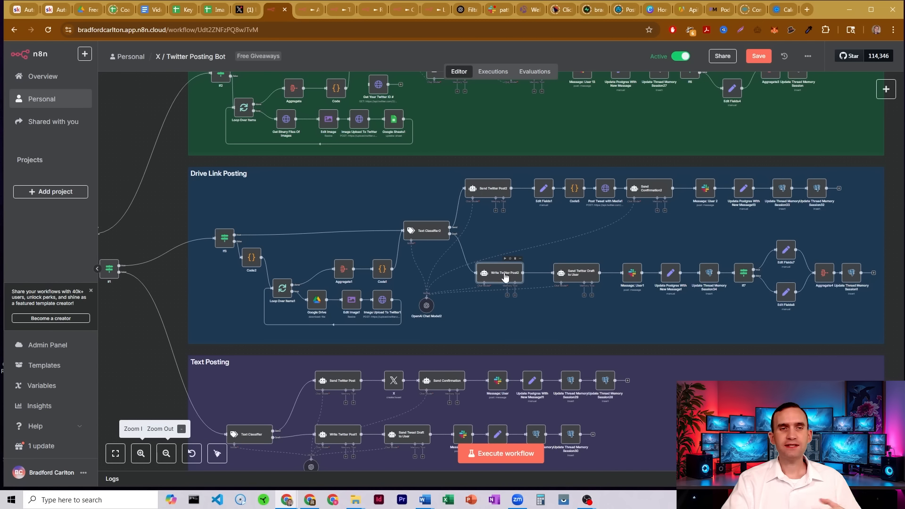
click(580, 276)
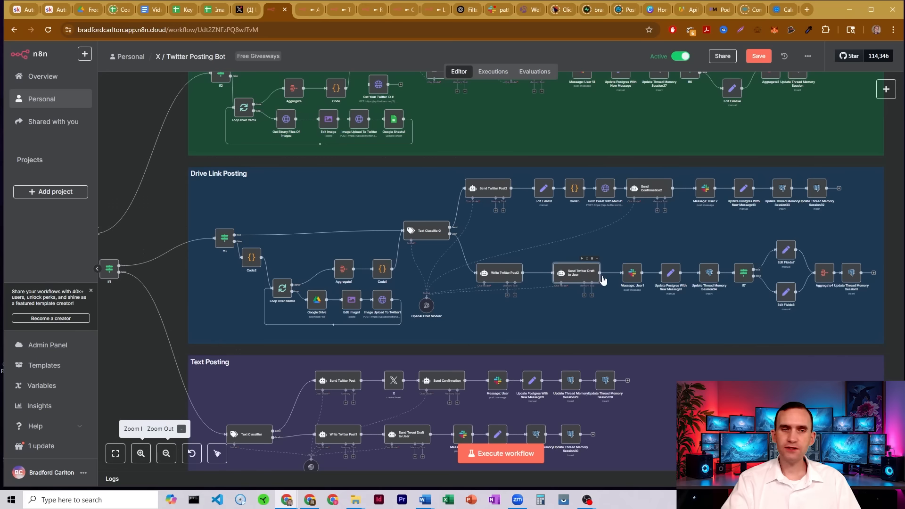
click(632, 273)
click(669, 275)
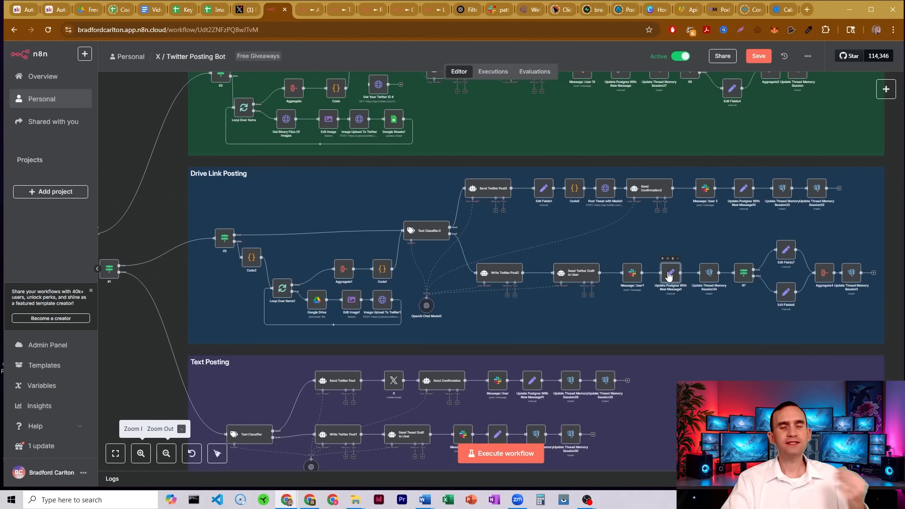
click(708, 276)
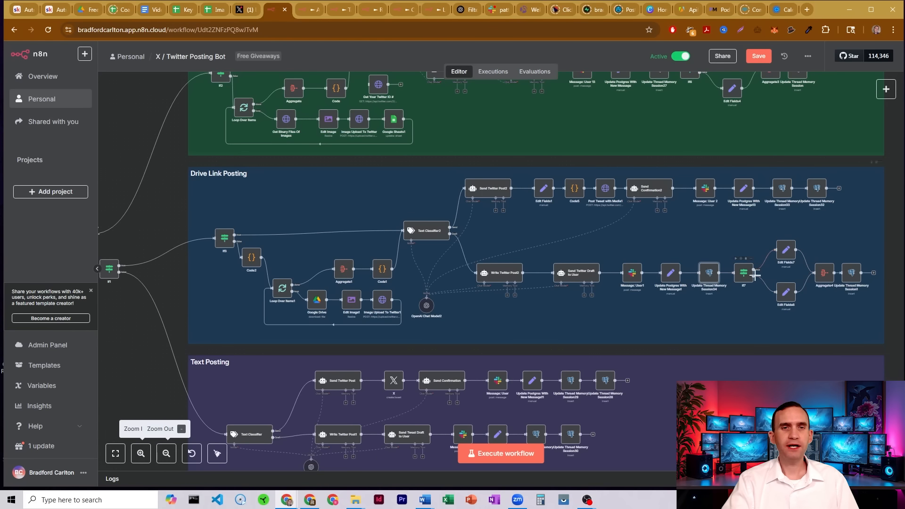
click(648, 188)
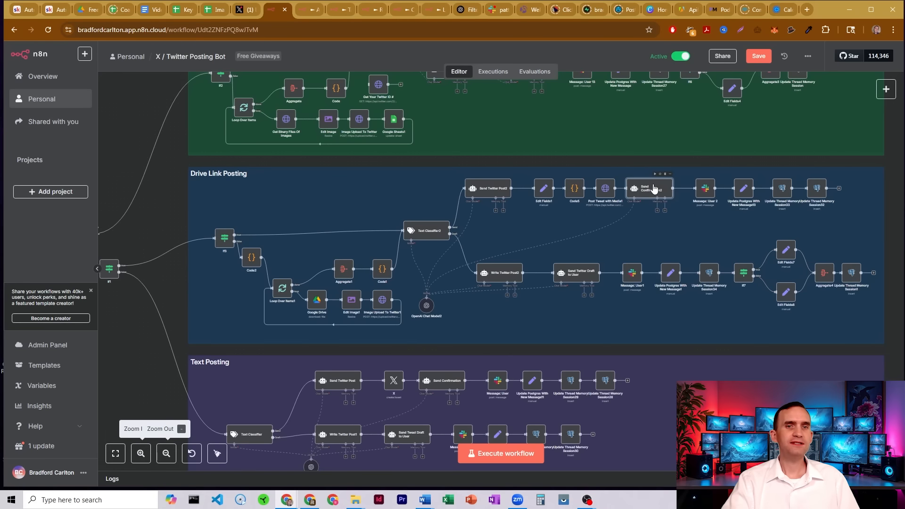
click(705, 190)
click(743, 190)
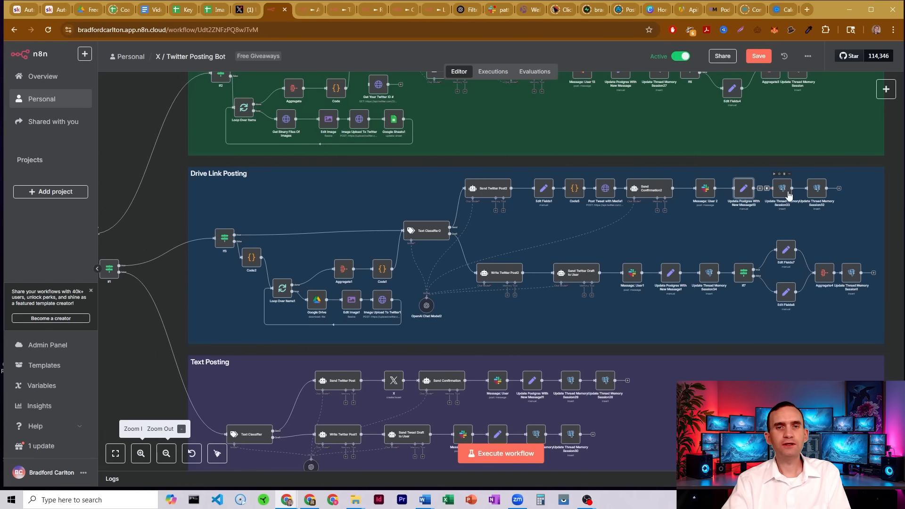
click(789, 194)
click(818, 192)
click(839, 188)
click(688, 155)
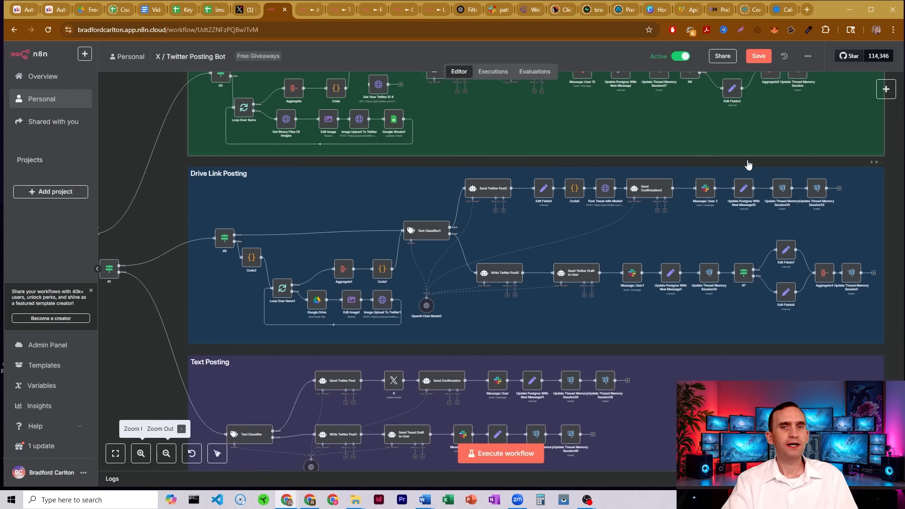
Open the If3 node at the start of Drive Link Posting and examine its drive.google.com/file condition, then close it.
scroll(748, 165, up, 5)
scroll(597, 236, down, 1)
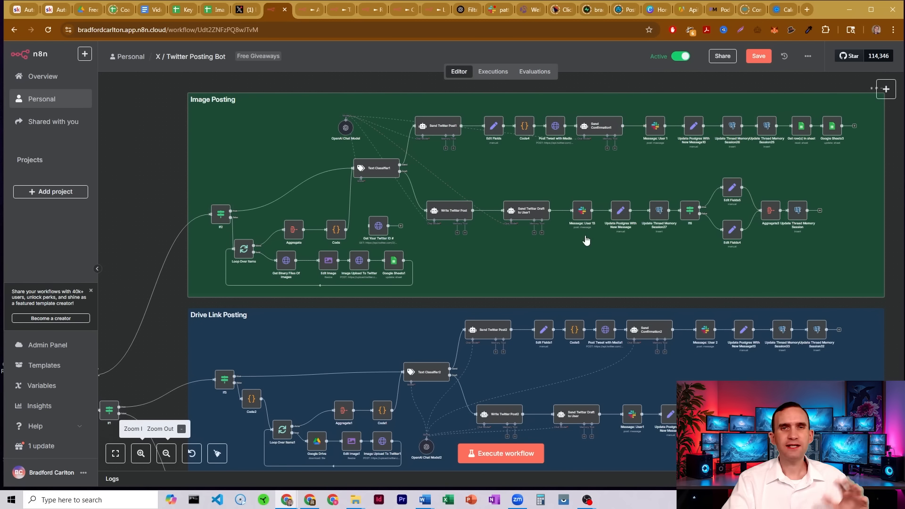
scroll(584, 235, down, 5)
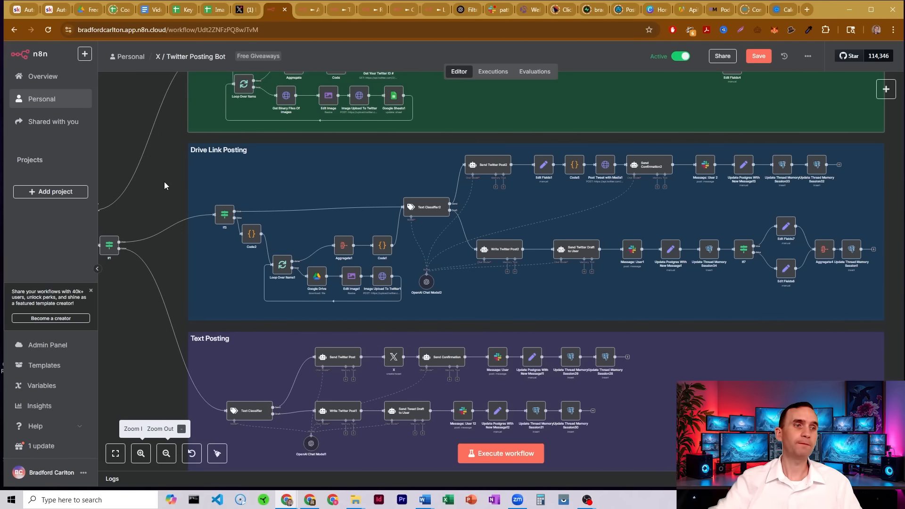
click(141, 453)
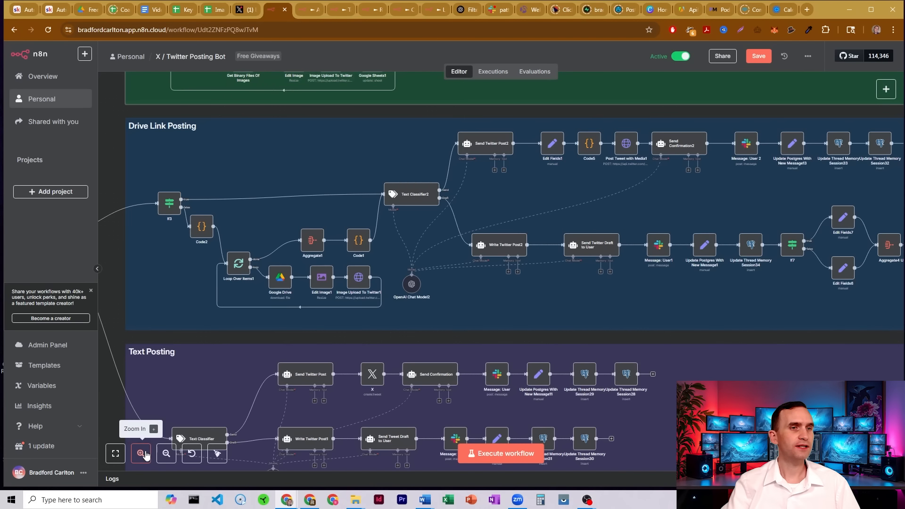
double_click(170, 205)
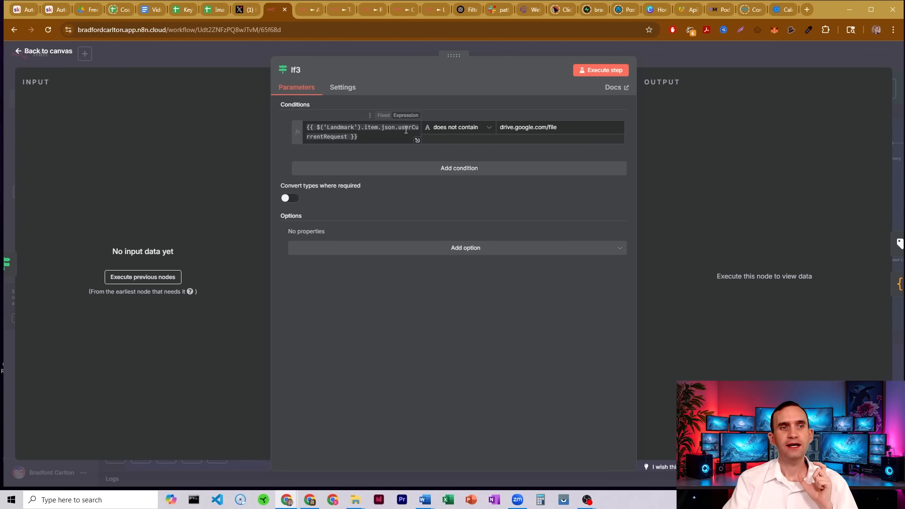
drag(499, 127, 572, 127)
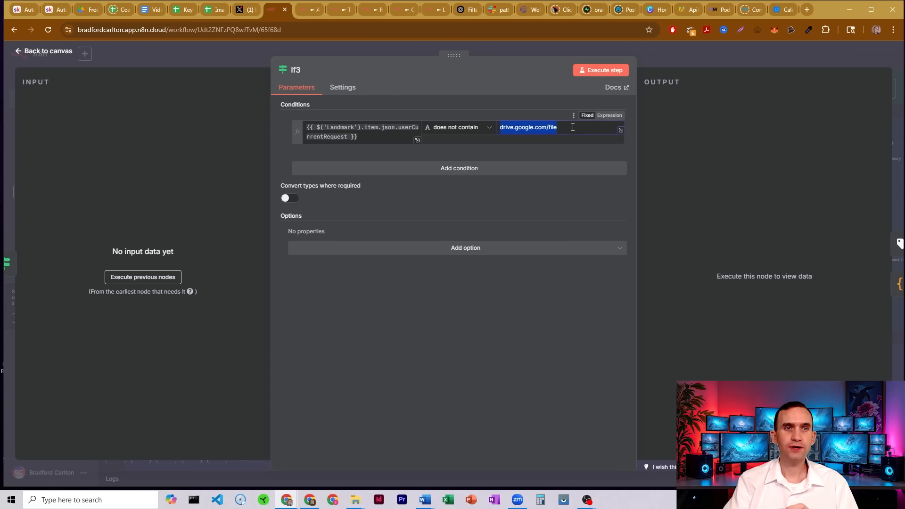
click(522, 103)
click(671, 51)
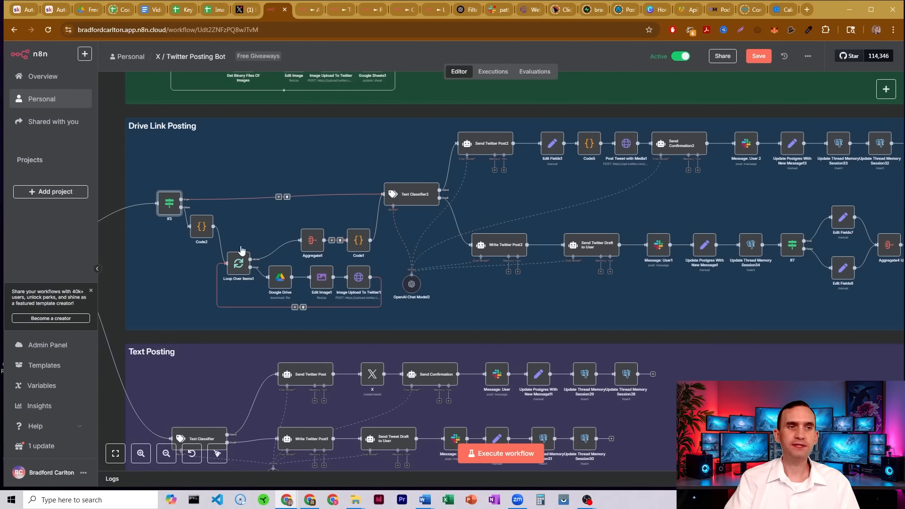
Open the Code2 node and read its JavaScript that extracts unique Google Drive links, then close it.
click(414, 202)
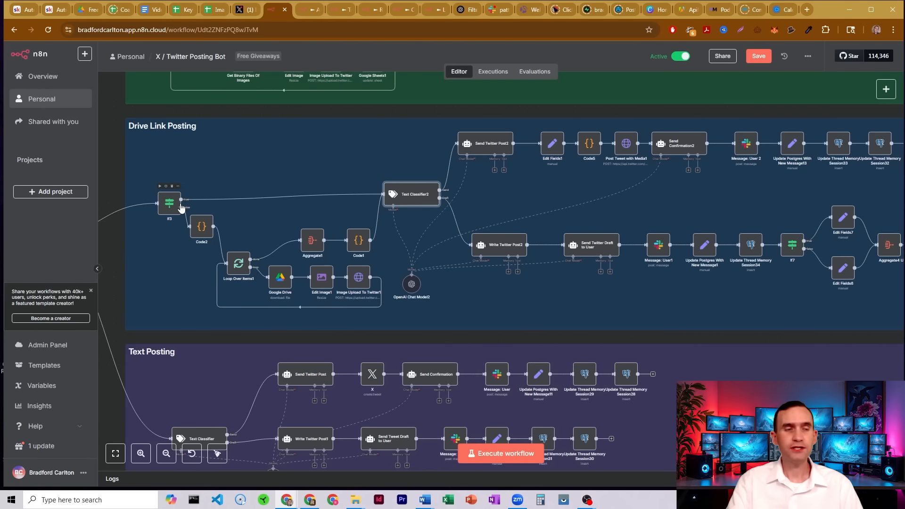
double_click(202, 231)
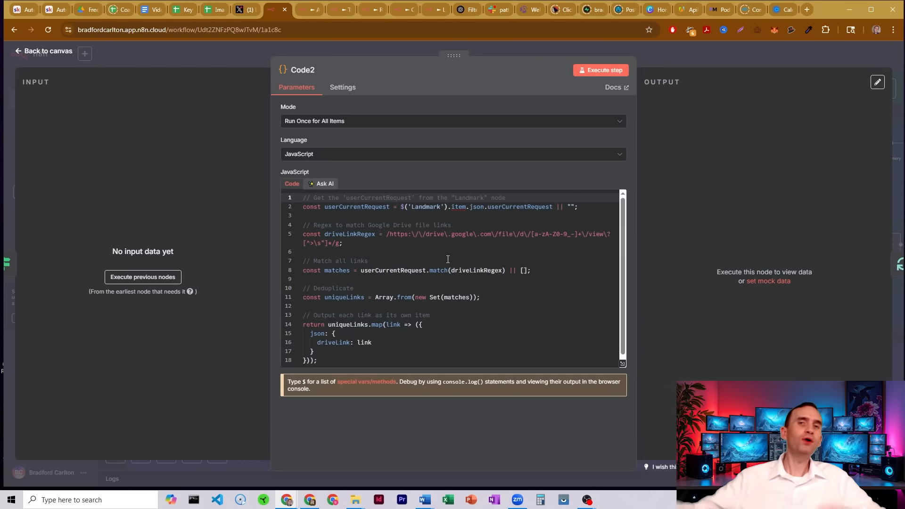
scroll(448, 259, down, 1)
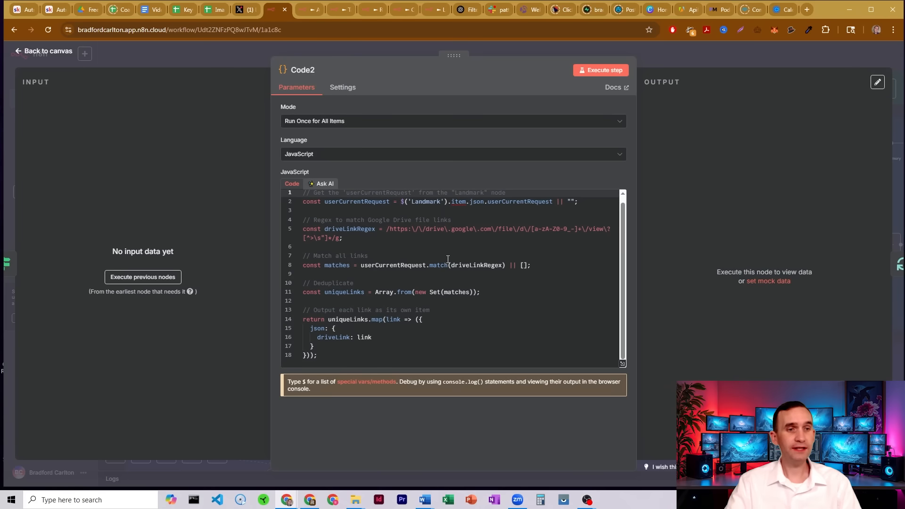
click(347, 336)
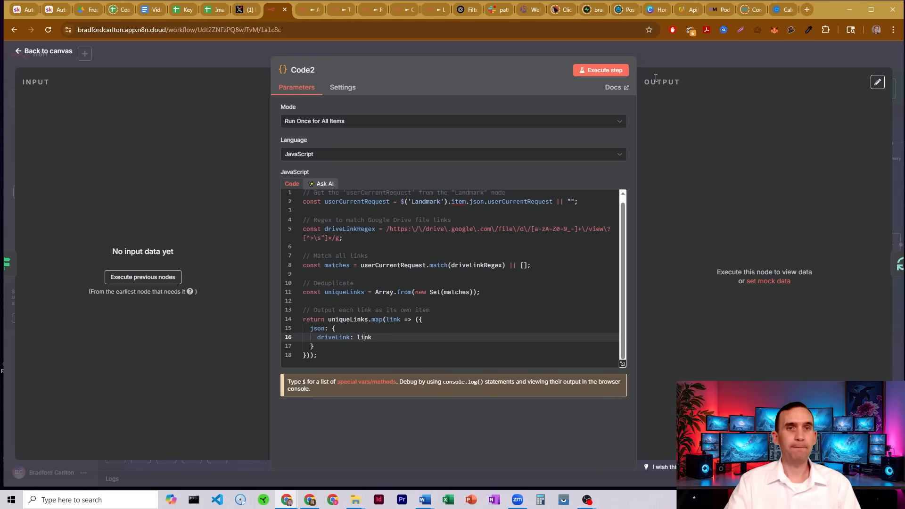
click(654, 56)
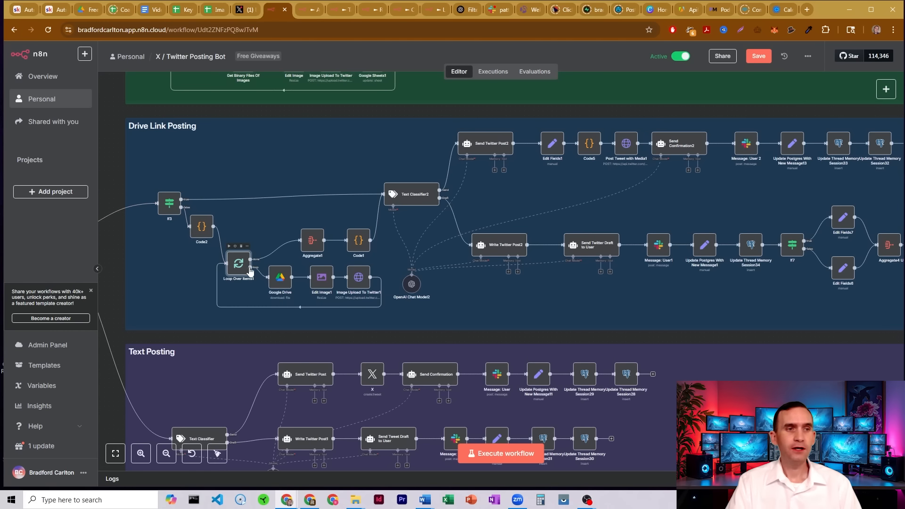
Open the Loop Over Items1 node and the Google Drive node to examine their batch size and download settings, closing each.
double_click(239, 267)
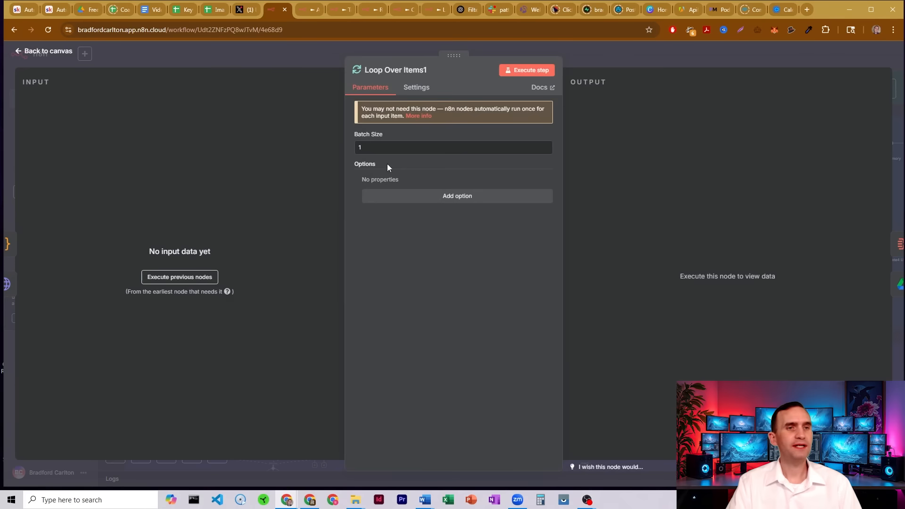
click(602, 62)
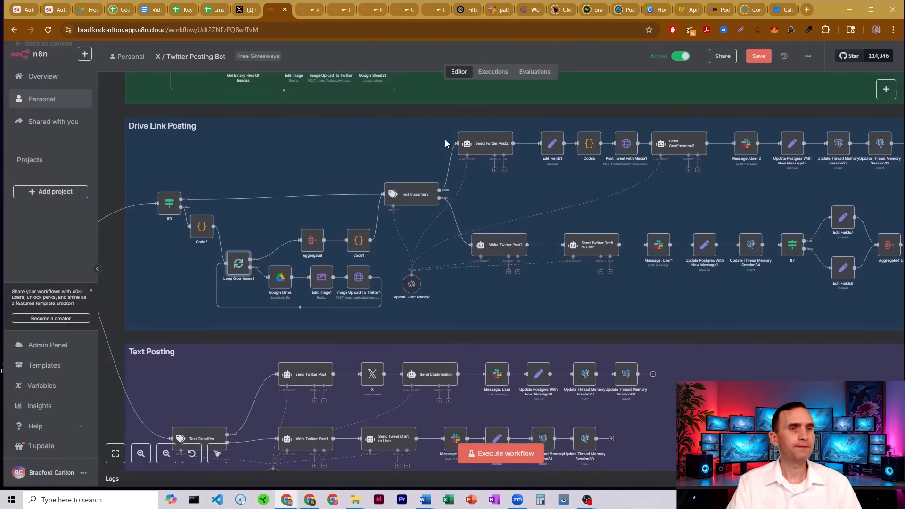
double_click(283, 281)
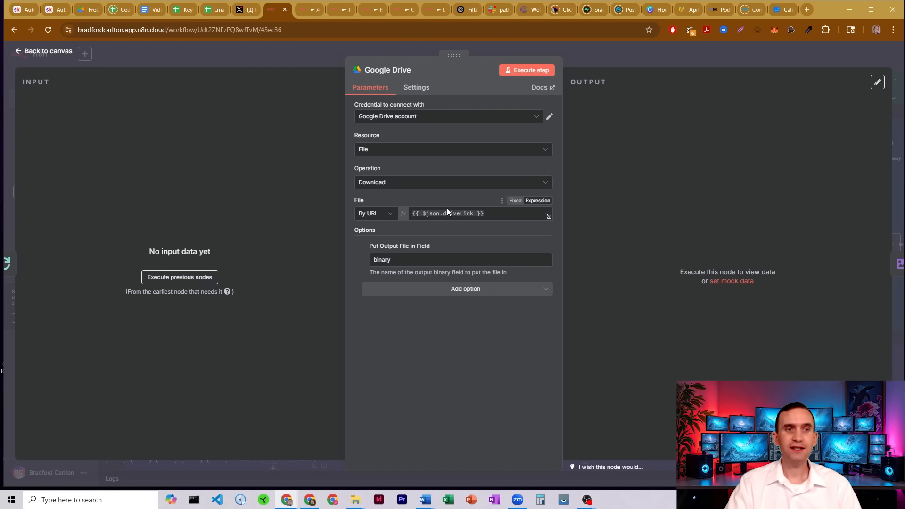
click(595, 60)
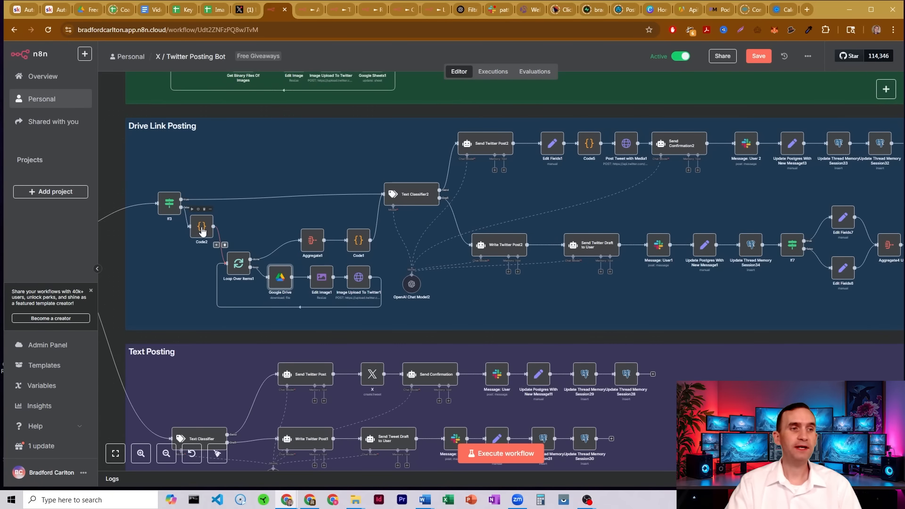
Reopen the Code2 node and examine the driveLink field its JavaScript outputs, then close it.
double_click(202, 231)
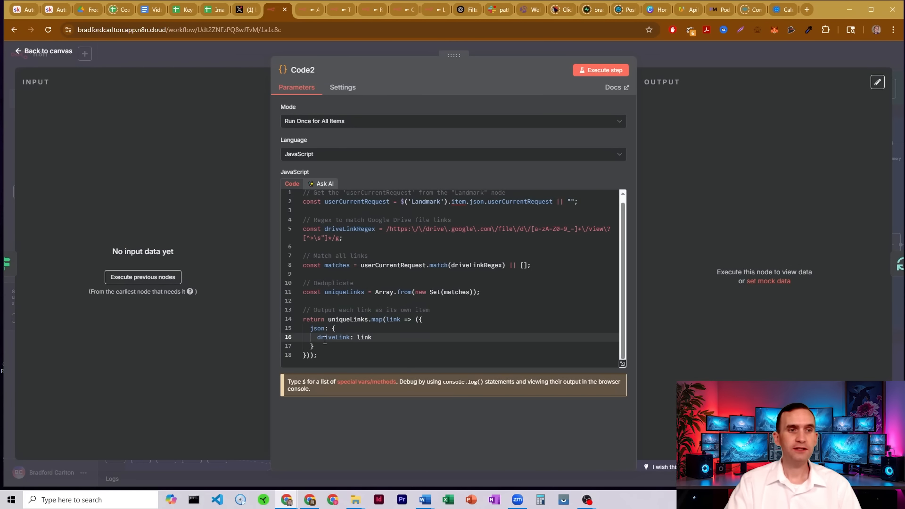
drag(317, 337, 350, 337)
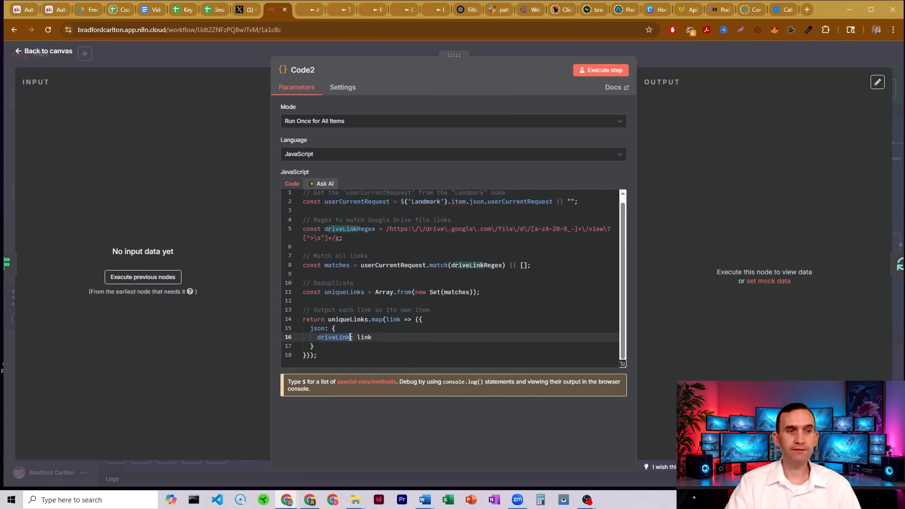
click(645, 56)
Examine the Google Drive node's binary output field, then open the Edit Image1 node to review its percent resize settings.
double_click(280, 278)
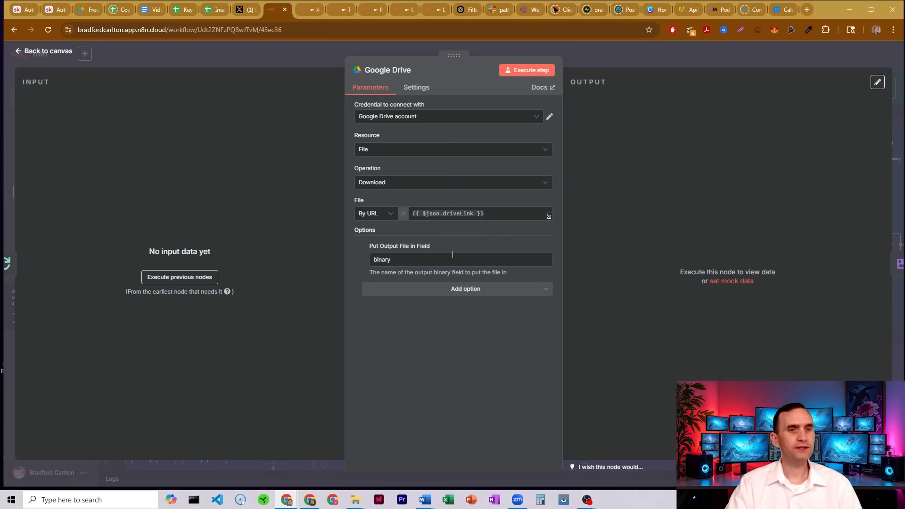
double_click(381, 263)
click(595, 58)
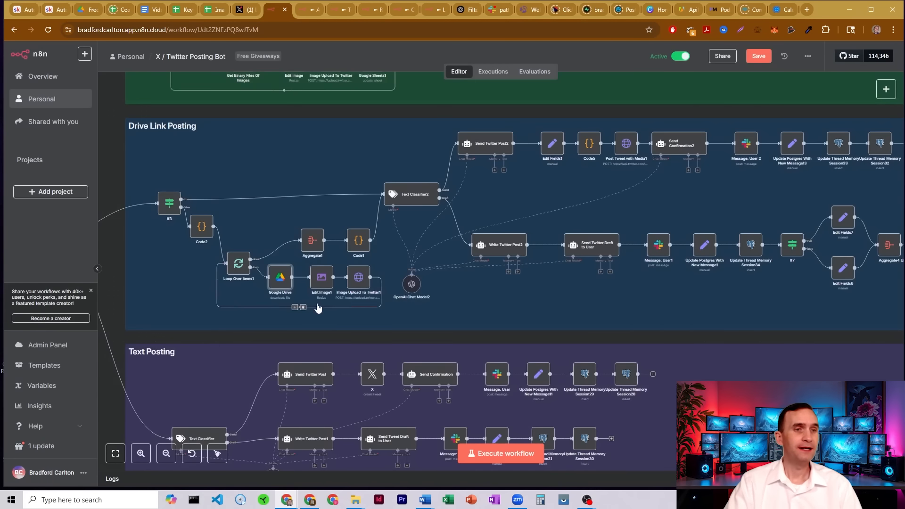
double_click(323, 276)
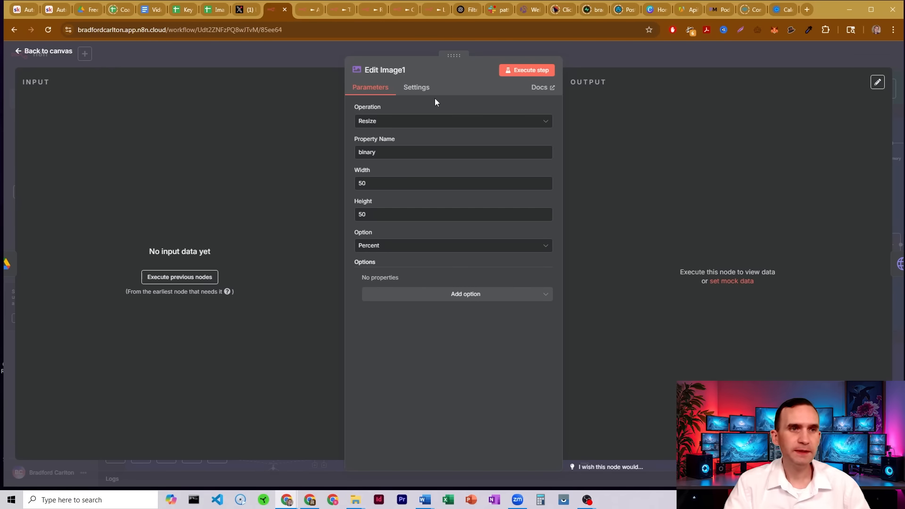
click(597, 58)
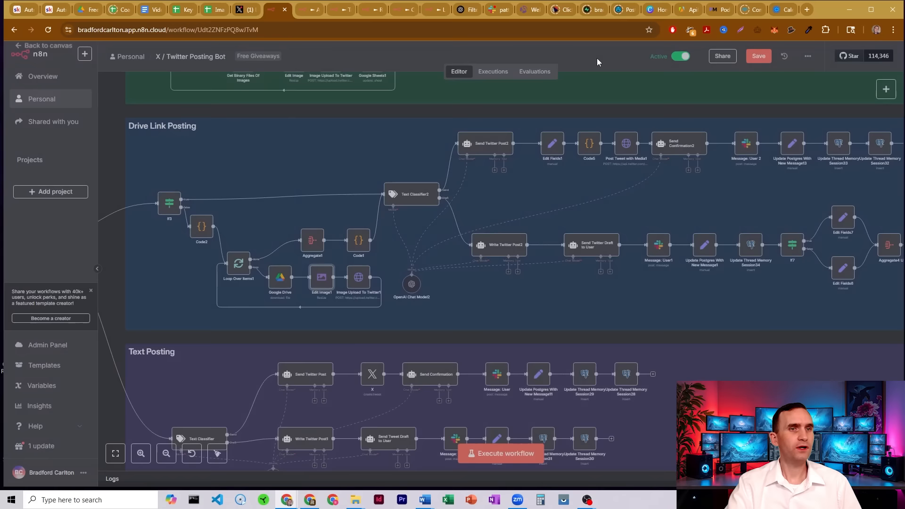
Open the Image Upload To Twitter1 node and scroll through its POST request body parameters, examining the additional_owners value.
double_click(358, 280)
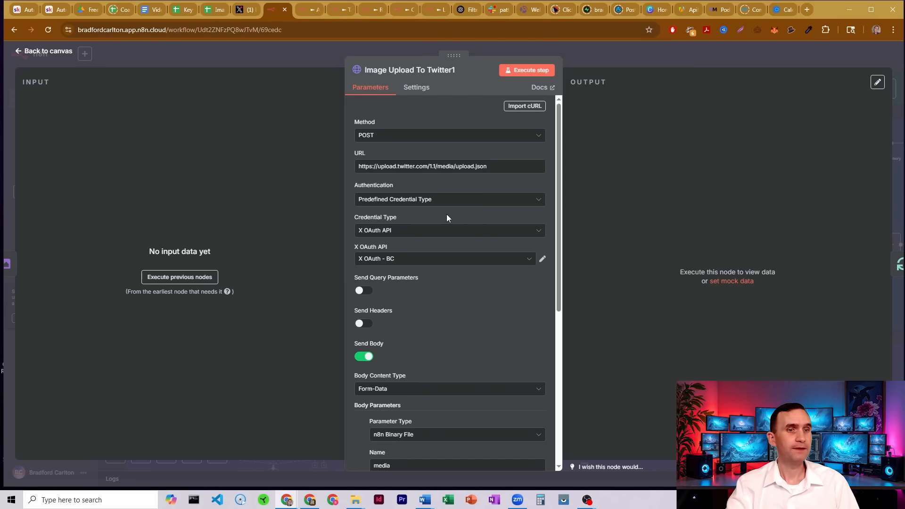
scroll(446, 214, down, 2)
scroll(365, 235, down, 2)
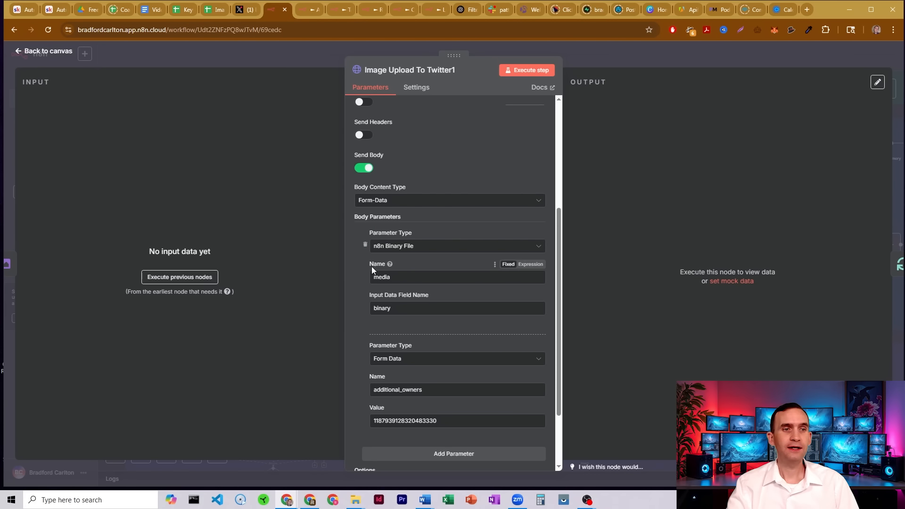
scroll(348, 252, down, 1)
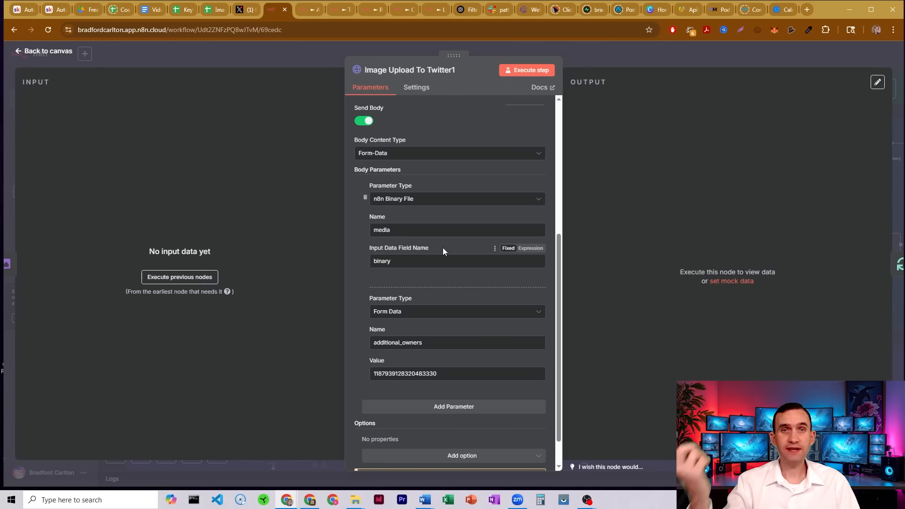
scroll(452, 249, down, 1)
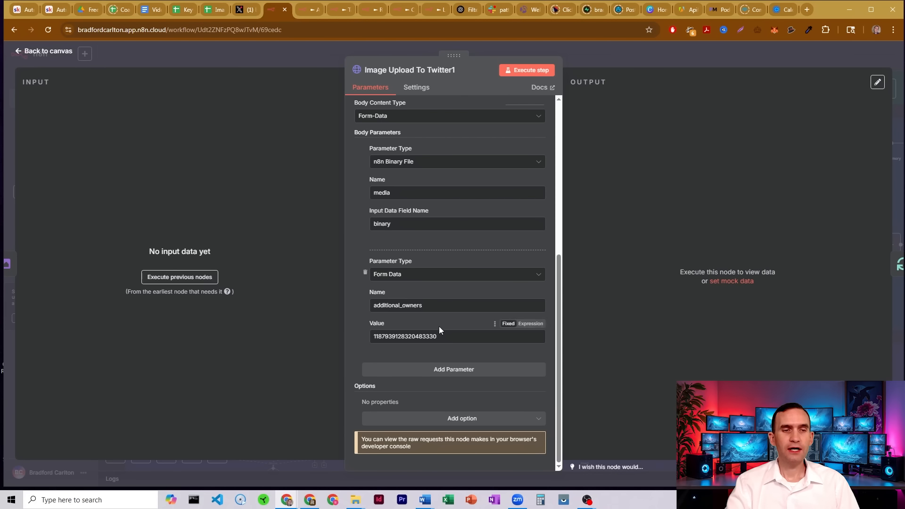
drag(438, 336, 367, 336)
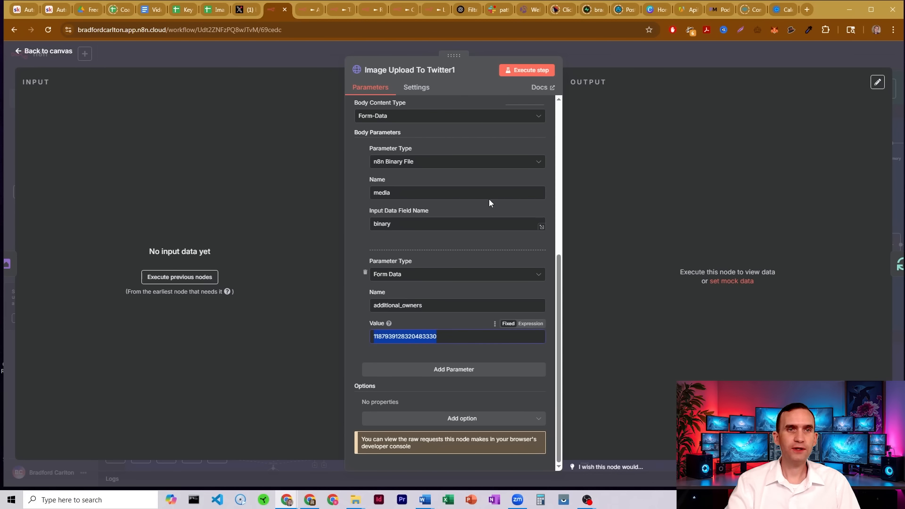
click(585, 56)
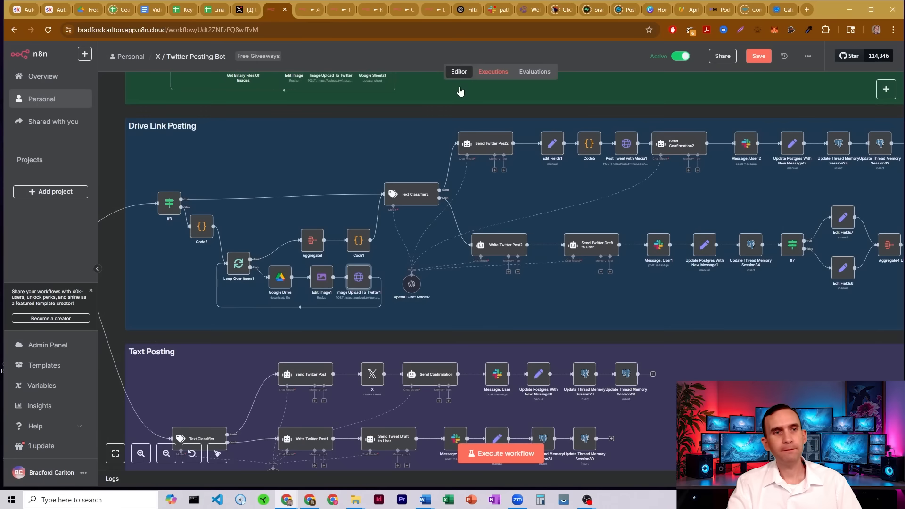
Open the Get Your Twitter ID # node in the image posting section, examine its username URL and run it to fetch the account ID.
scroll(289, 180, up, 5)
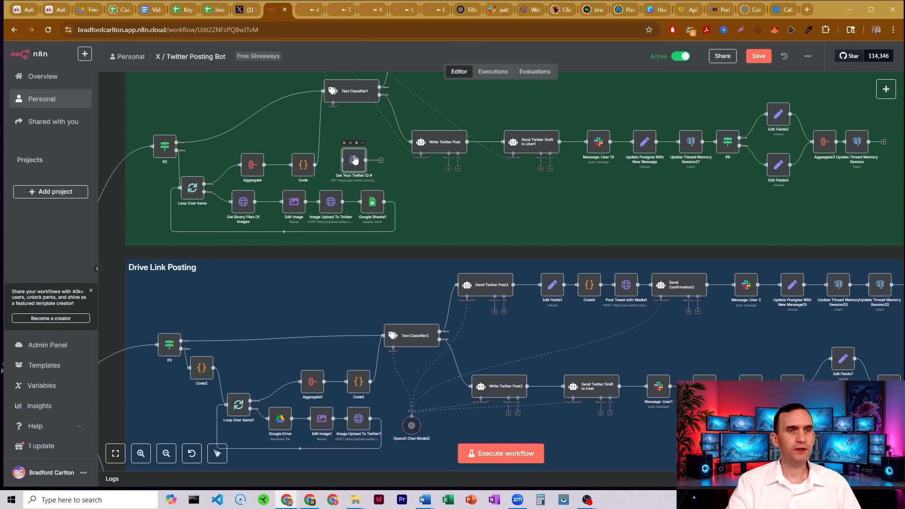
double_click(354, 160)
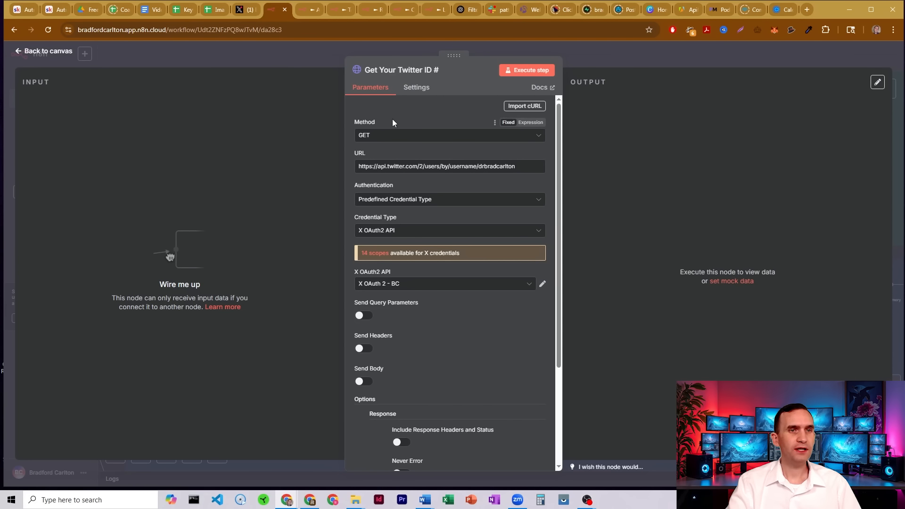
drag(358, 165, 471, 168)
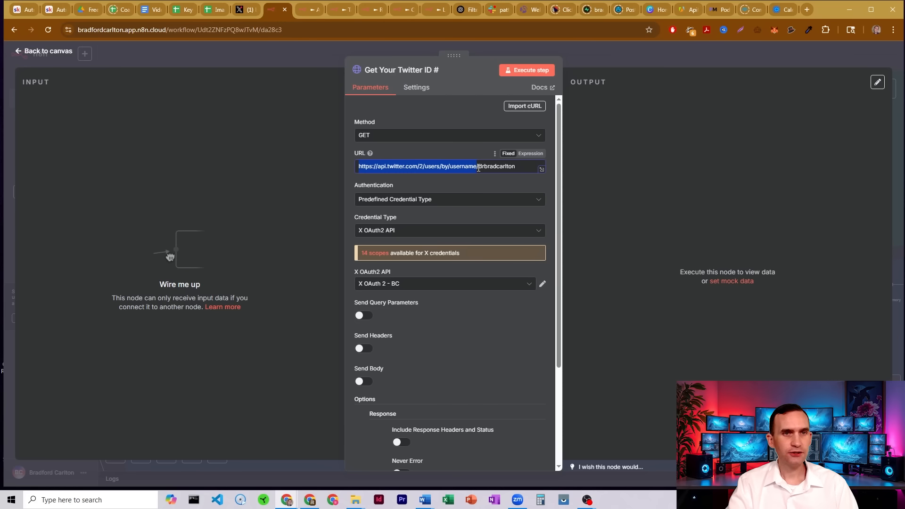
drag(478, 169, 511, 165)
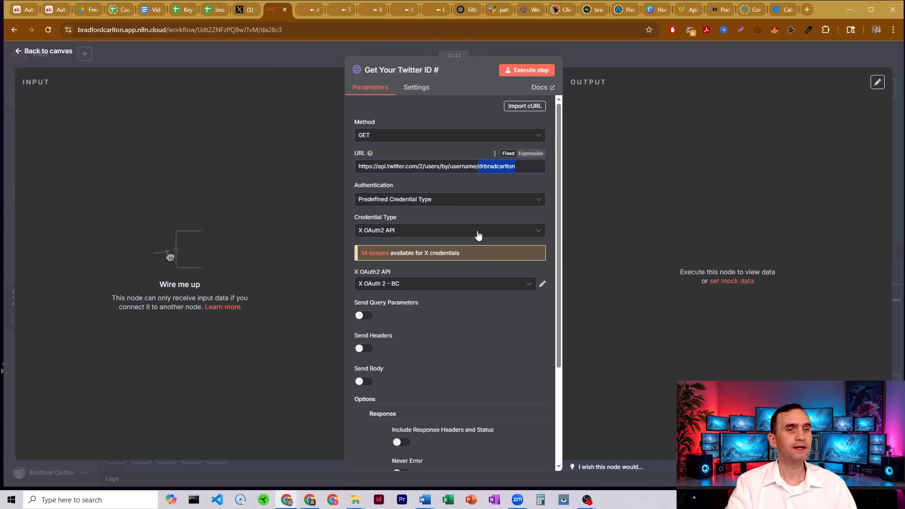
scroll(430, 238, down, 2)
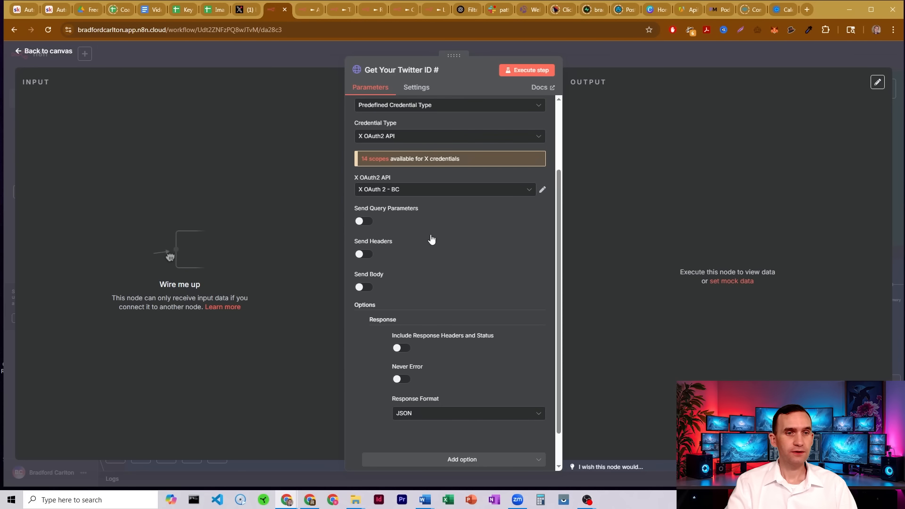
scroll(434, 238, up, 2)
click(523, 72)
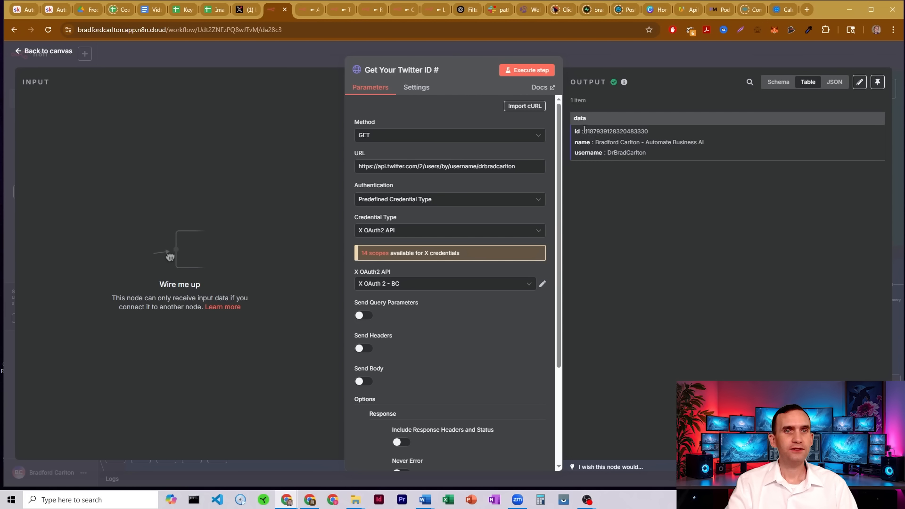
drag(586, 131, 665, 132)
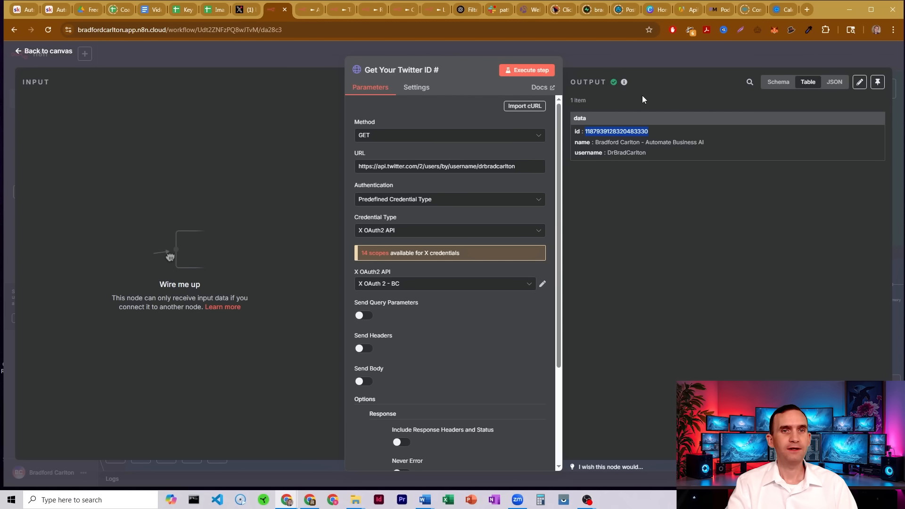
click(623, 53)
Reopen the Image Upload To Twitter1 node and compare its additional_owners value with the fetched account ID.
scroll(442, 188, down, 3)
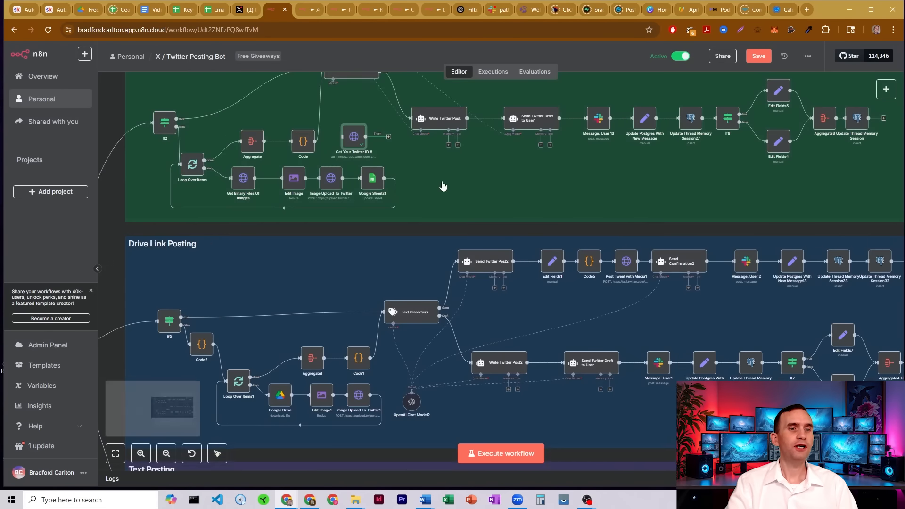
double_click(358, 325)
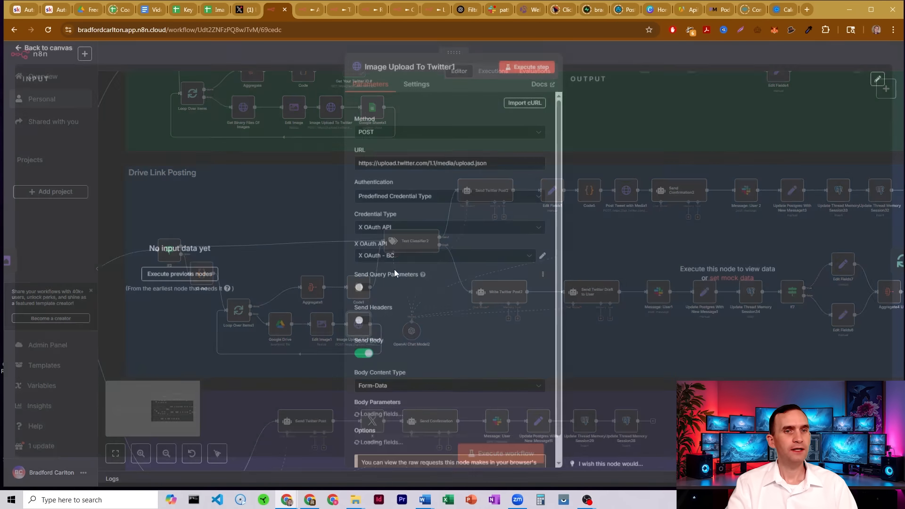
scroll(439, 257, down, 5)
scroll(438, 258, down, 1)
drag(437, 336, 364, 335)
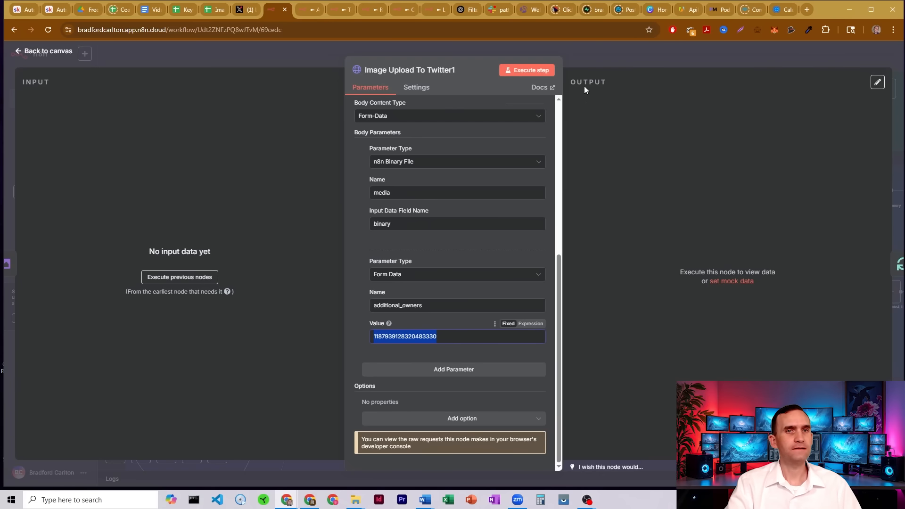
click(589, 57)
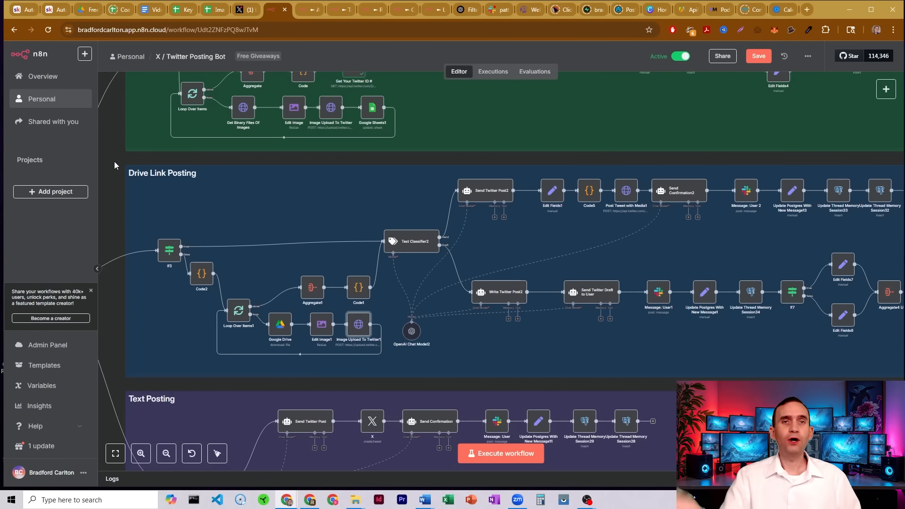
Open the Aggregate1 node and the Code1 node to examine how media_id_string values are collected into twitterMediaIds.
double_click(312, 287)
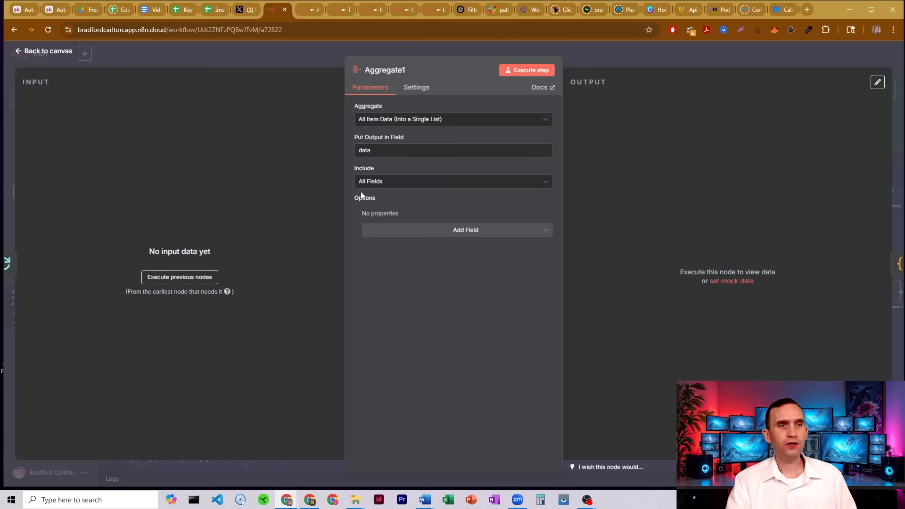
click(604, 59)
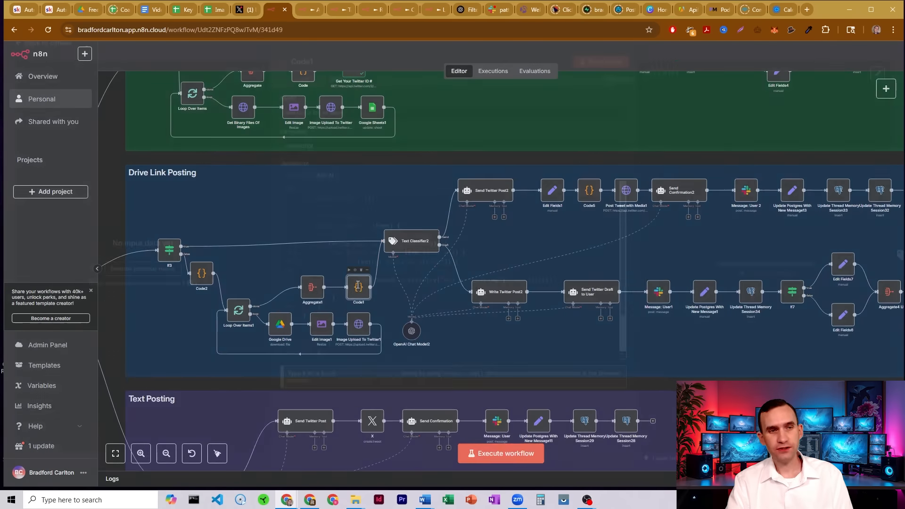
double_click(358, 289)
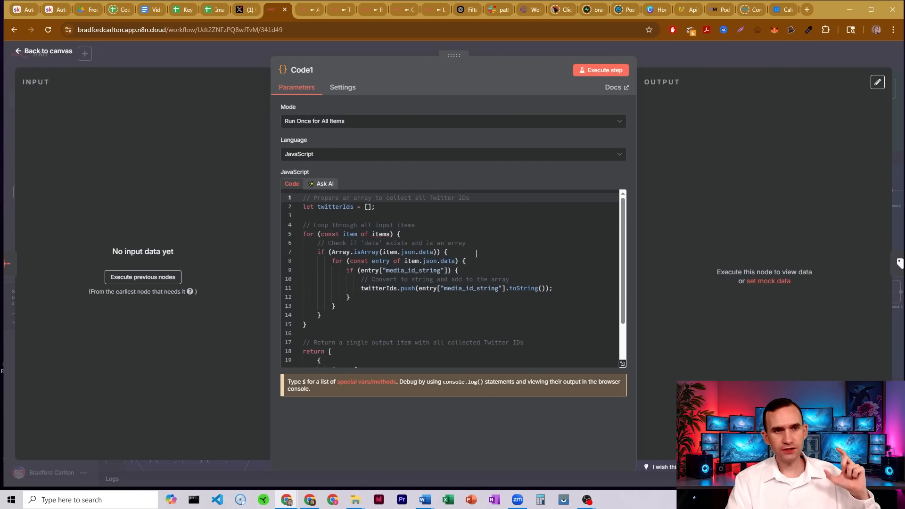
scroll(476, 254, down, 2)
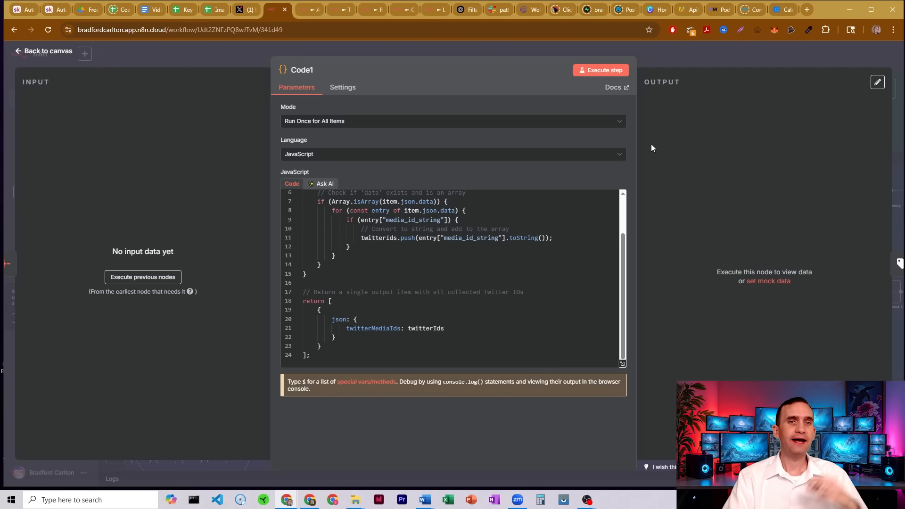
click(655, 59)
Reopen the Image Upload To Twitter1 node to review its request settings, then close it and zoom out over the workflow.
double_click(357, 328)
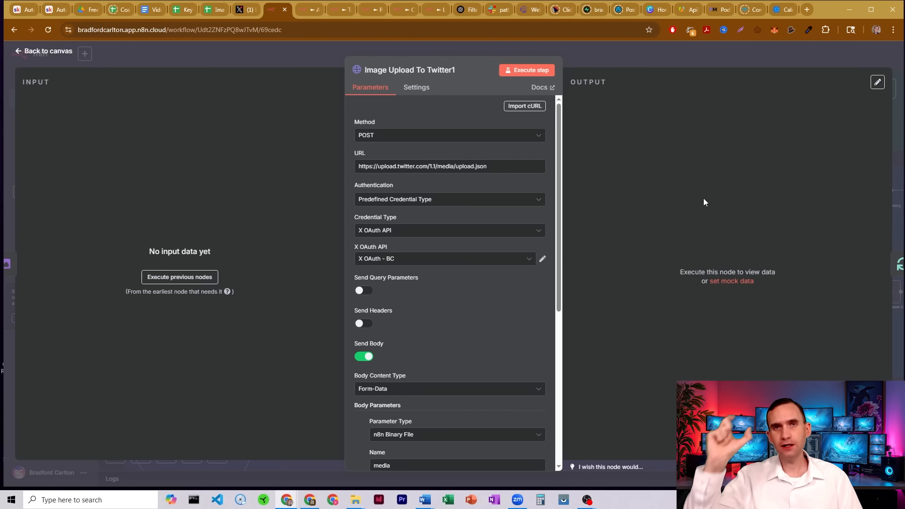
click(604, 58)
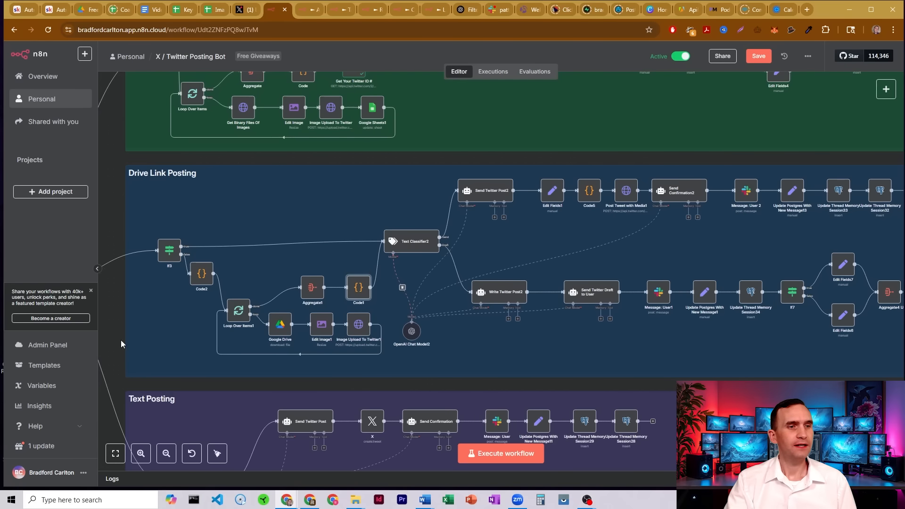
click(166, 453)
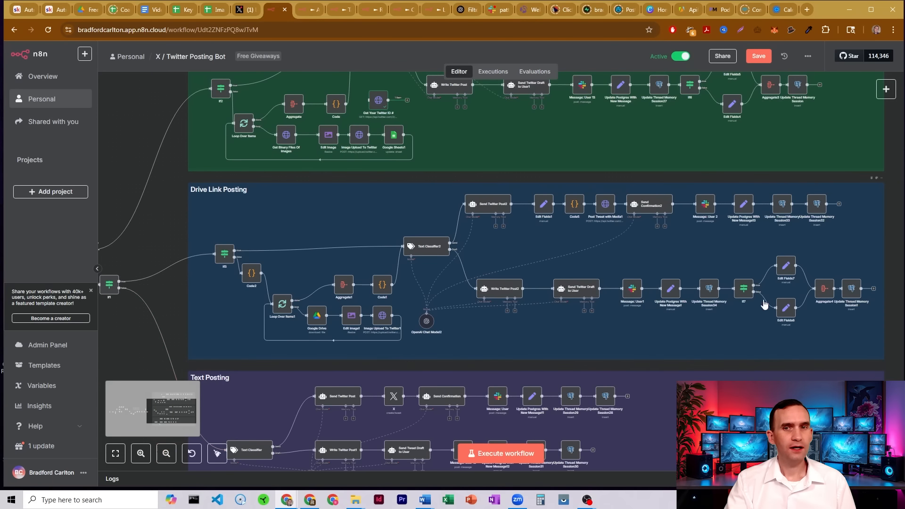
drag(156, 293, 113, 292)
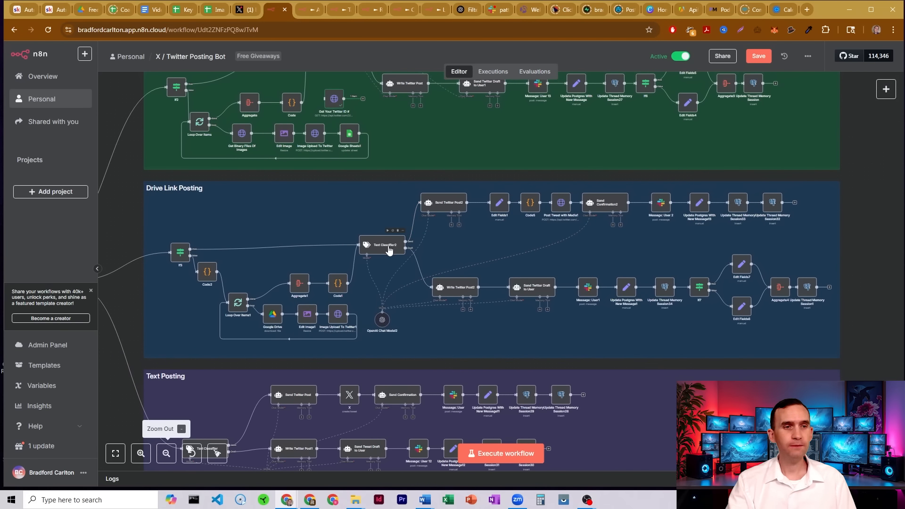
Inspect the draft branch of the Drive Link Posting section and open Update Postgres With New Message1 to review its fields.
scroll(245, 269, down, 5)
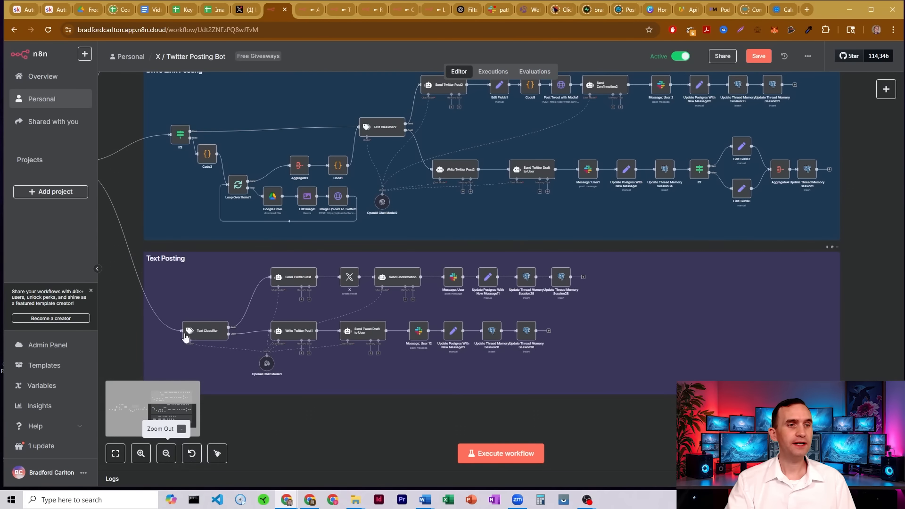
scroll(284, 287, up, 4)
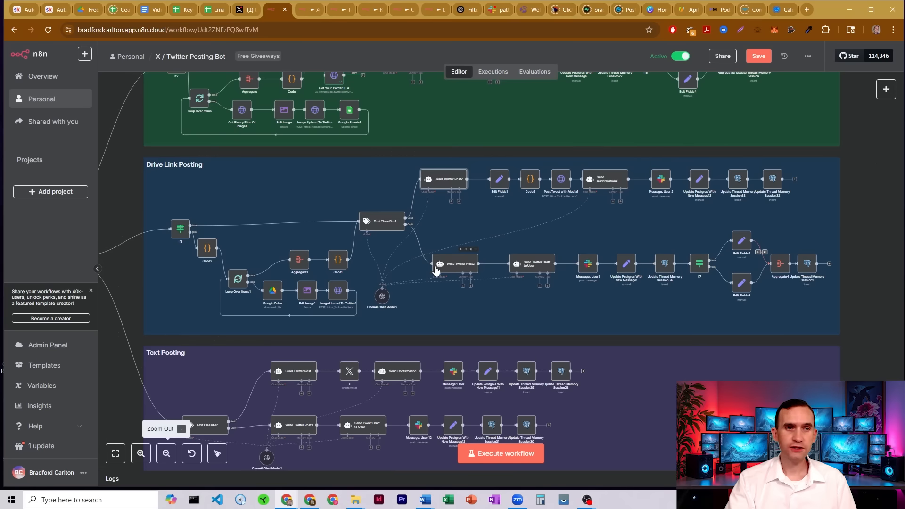
click(464, 267)
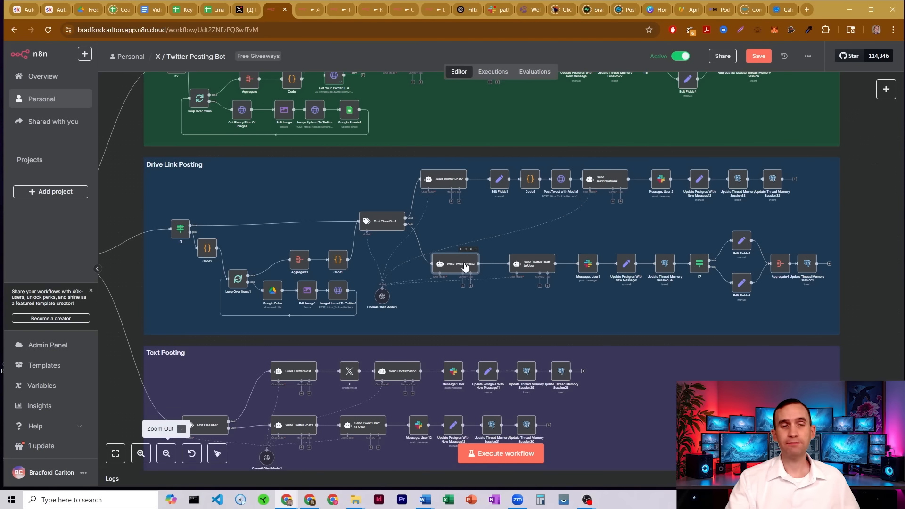
click(548, 268)
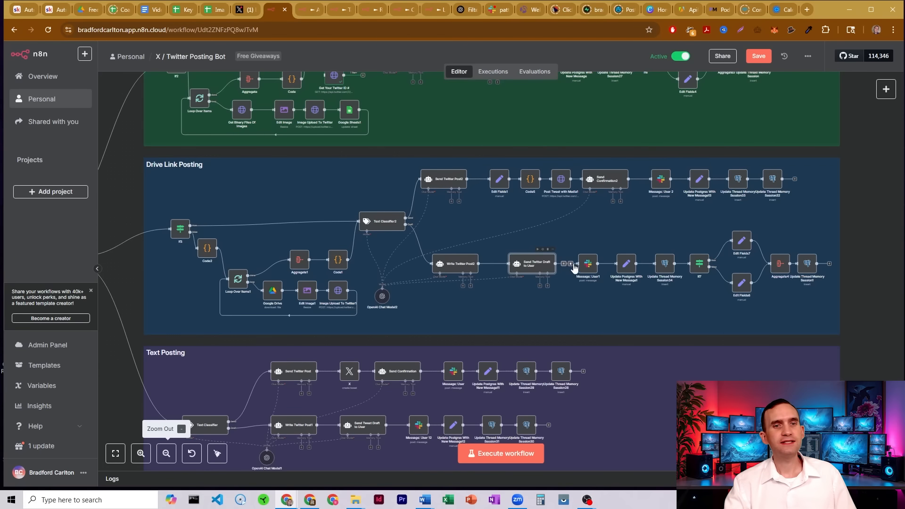
click(594, 269)
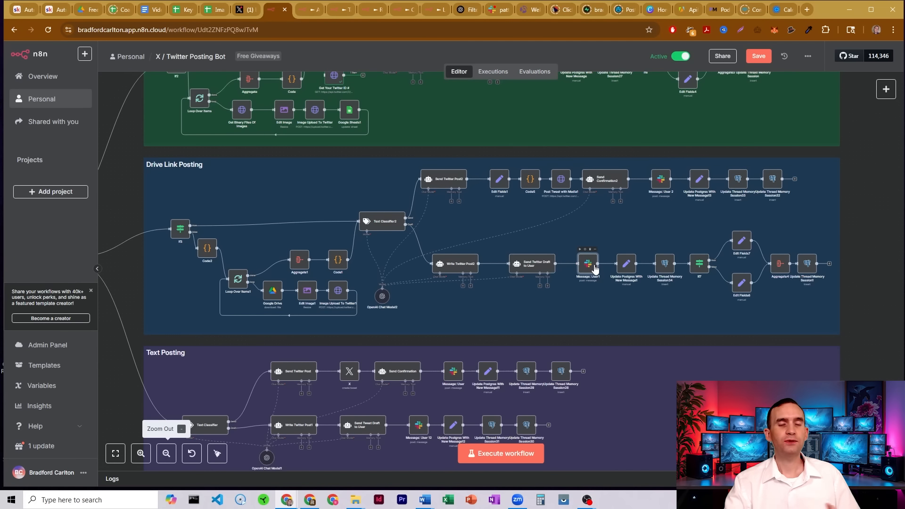
click(630, 268)
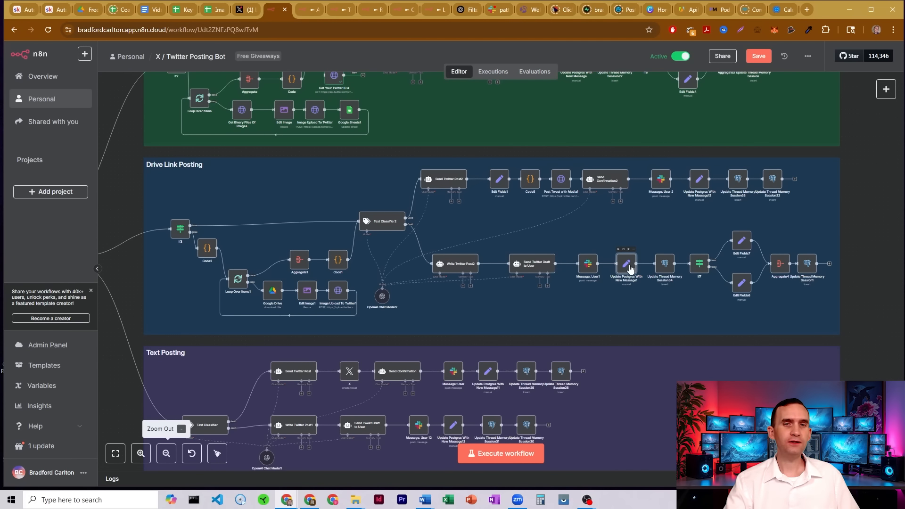
key(Return)
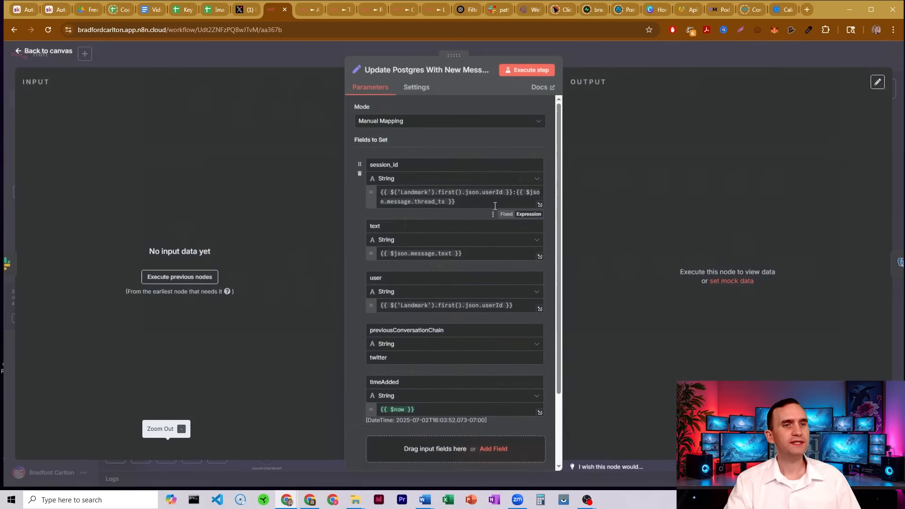
click(595, 62)
Open the Update Thread Memory Session34 node to review its Postgres insert settings and values to send.
double_click(664, 267)
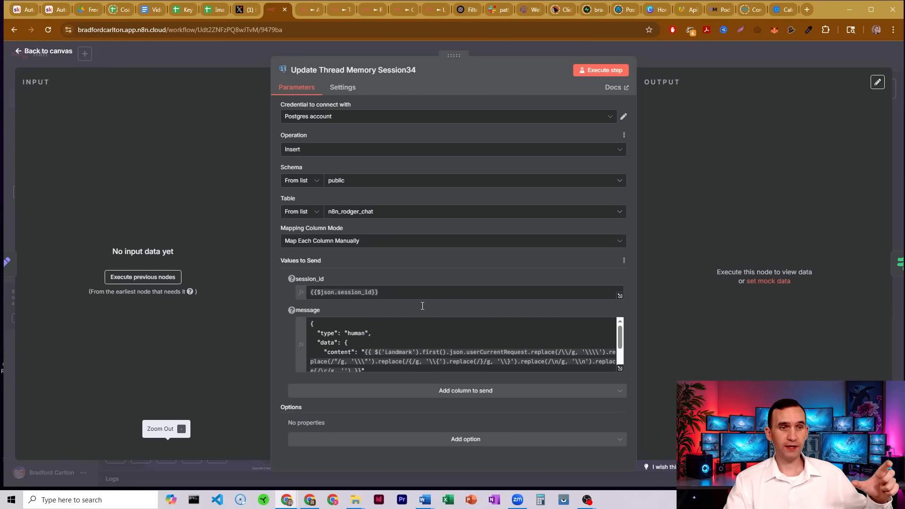
scroll(431, 348, down, 3)
scroll(433, 349, up, 3)
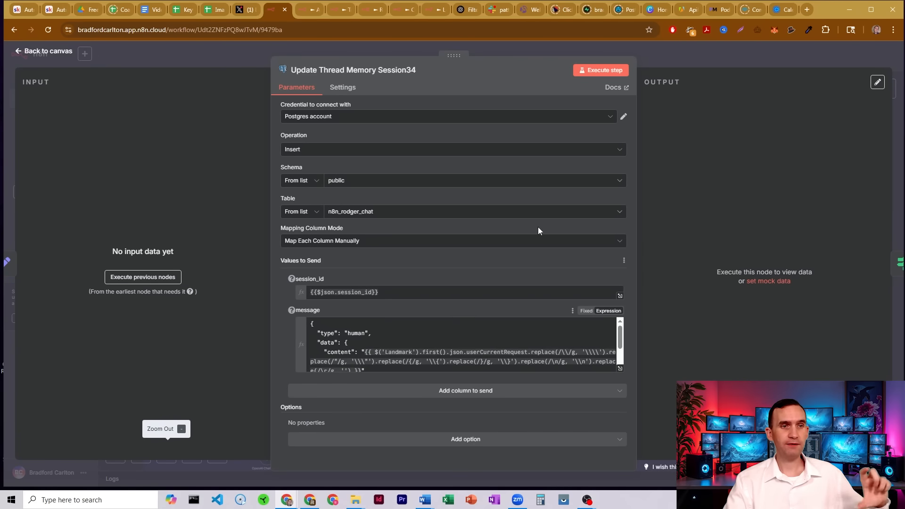
click(671, 57)
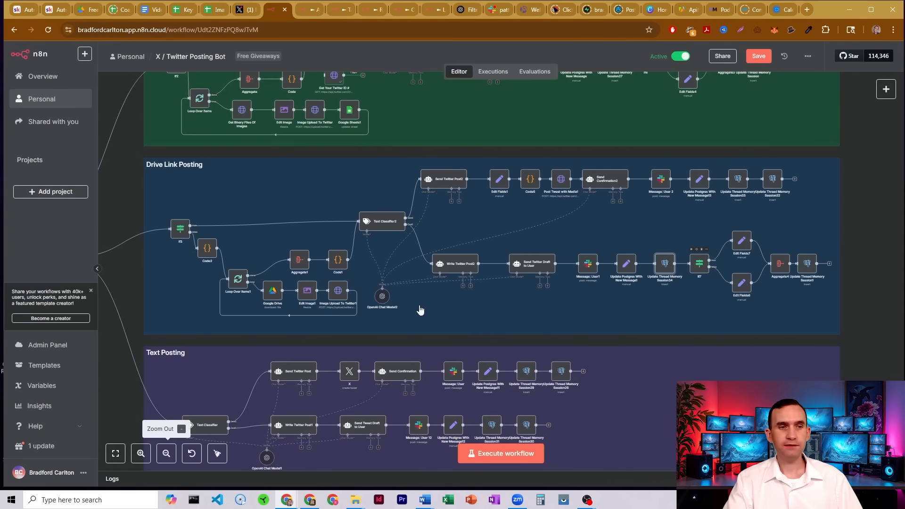
Zoom in on the If7 node and examine its condition that twitter_image_ids exists.
drag(871, 269, 720, 268)
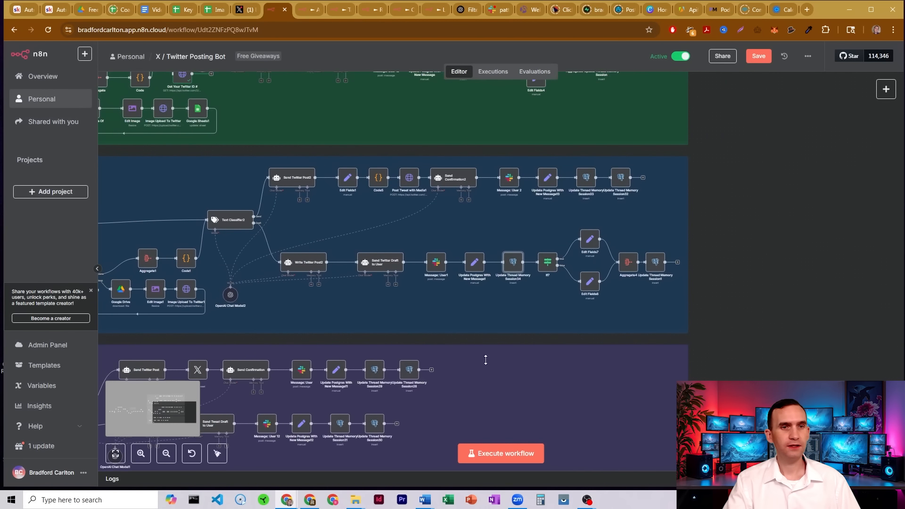
click(141, 453)
click(140, 453)
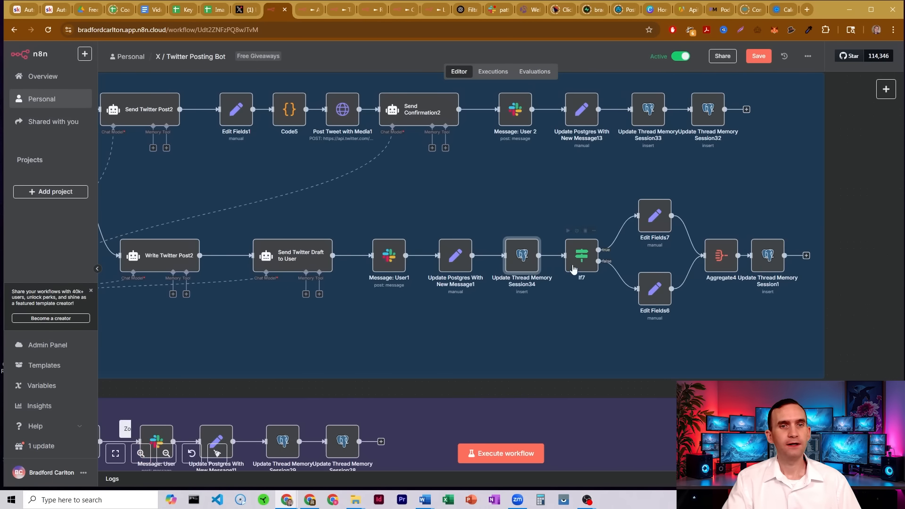
double_click(596, 257)
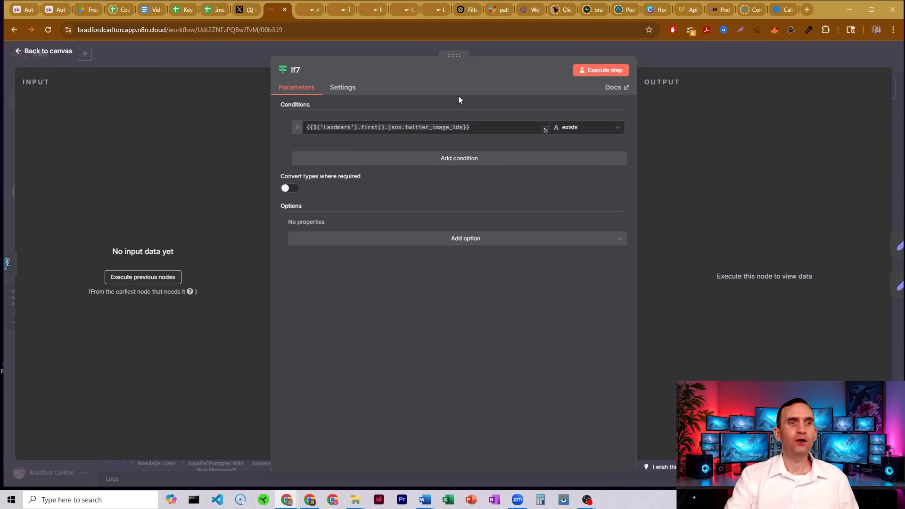
click(407, 127)
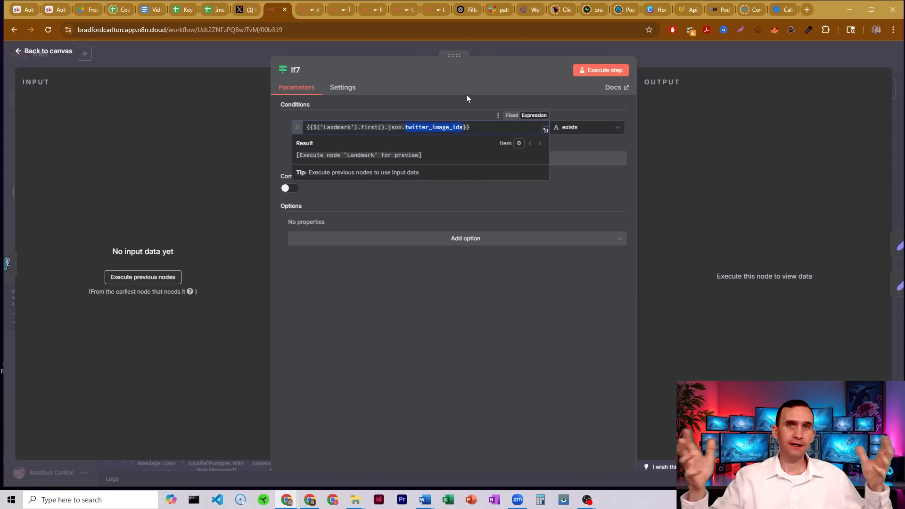
click(694, 59)
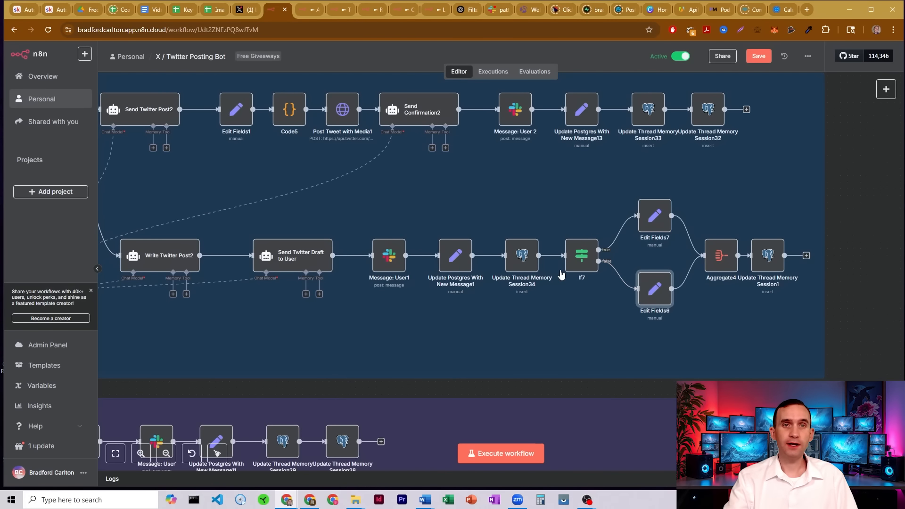
Open the Edit Fields6 node and examine its twitter_image_ids field expression from Code1.
double_click(655, 288)
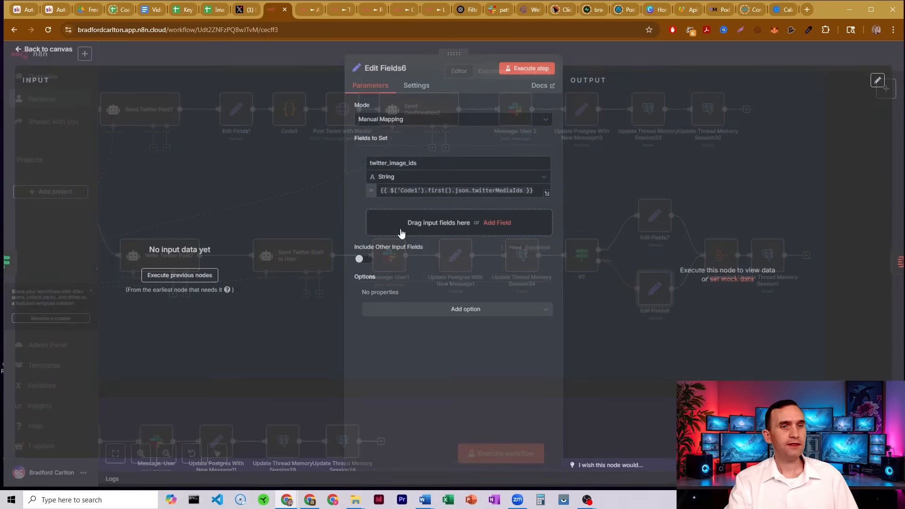
click(429, 163)
drag(430, 162, 372, 164)
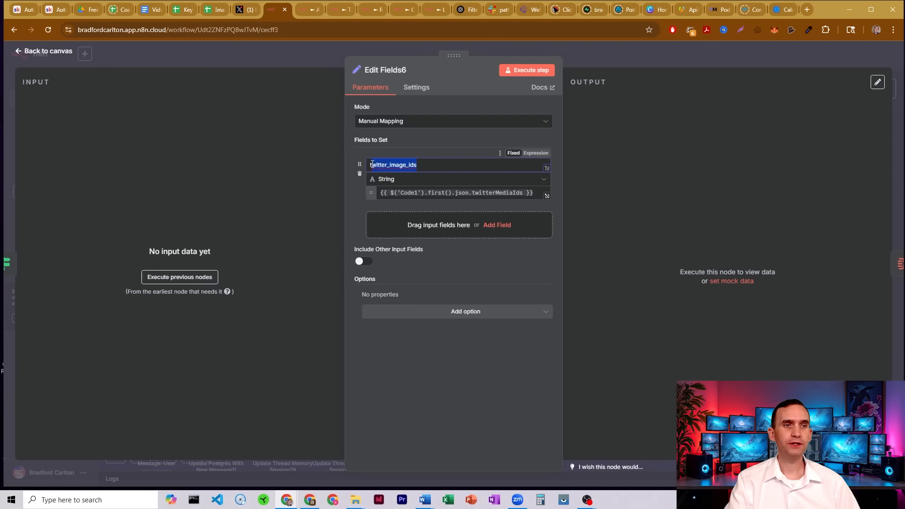
click(431, 137)
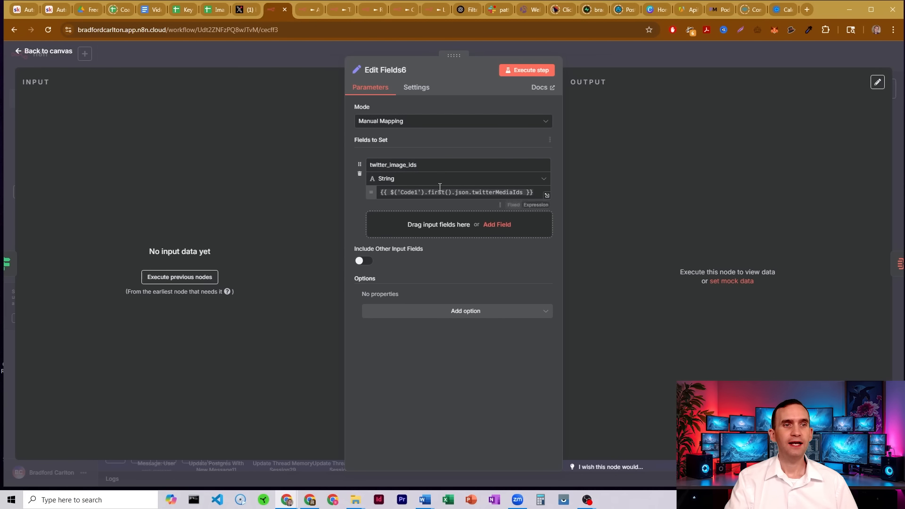
click(489, 190)
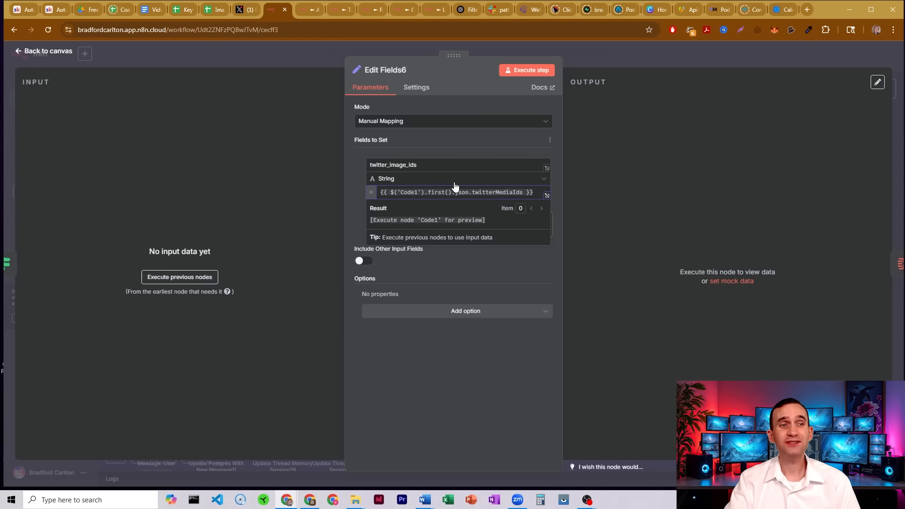
click(601, 49)
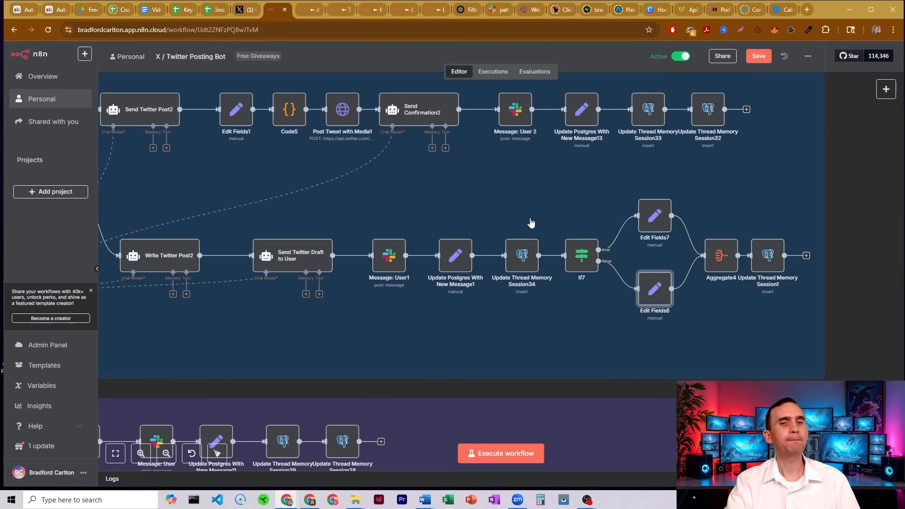
Open the Edit Fields7 node to compare its twitter_image_ids field expression from Landmark.
double_click(663, 219)
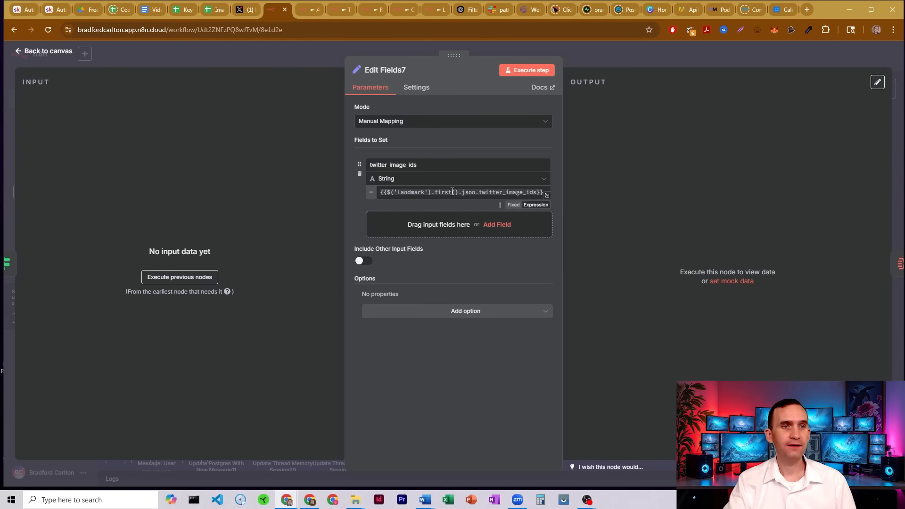
drag(430, 163, 367, 167)
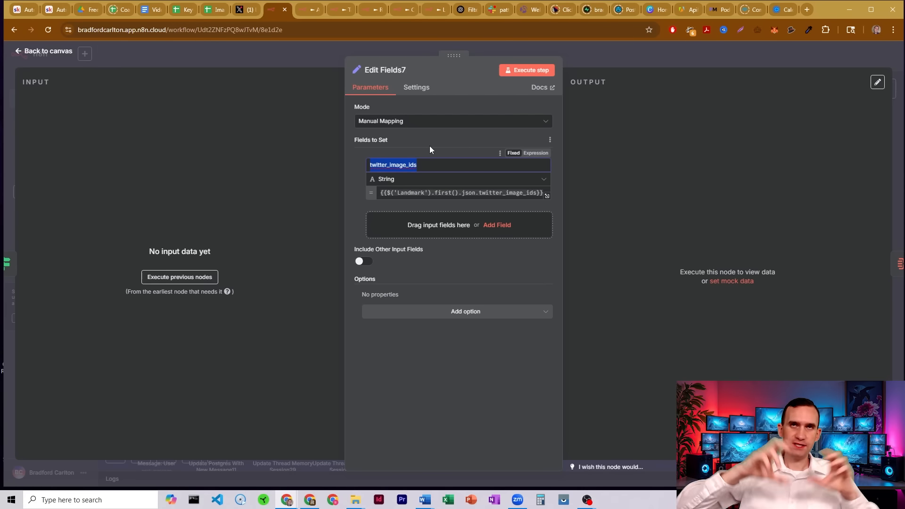
key(Escape)
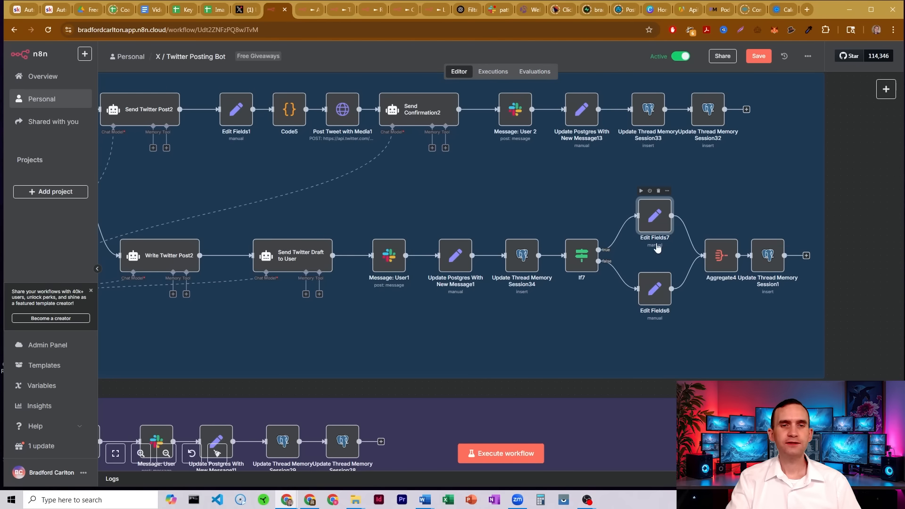
Open the Aggregate4 node and the Update Thread Memory Session1 node to review their settings.
double_click(725, 256)
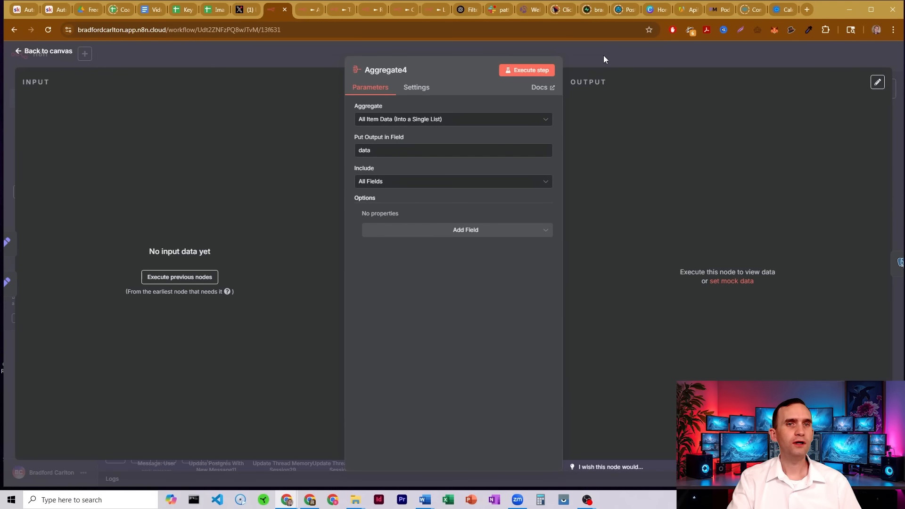
click(603, 56)
double_click(774, 258)
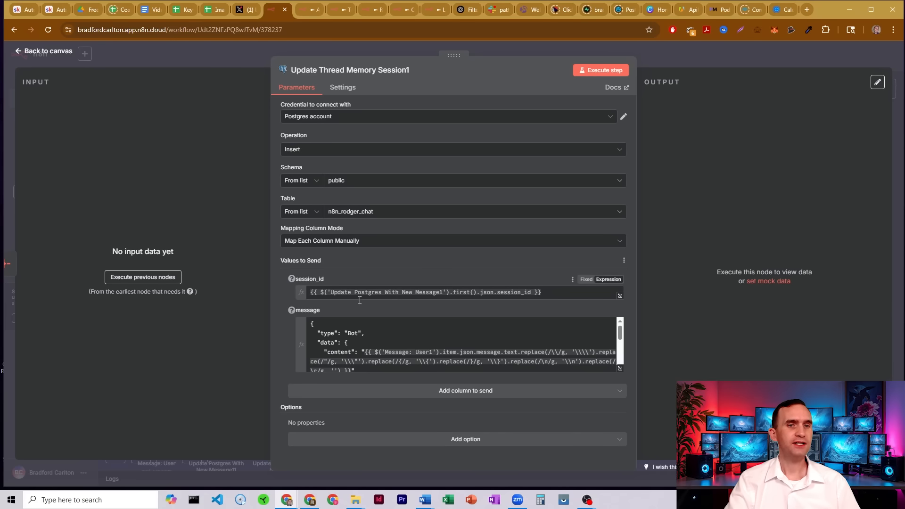
click(669, 56)
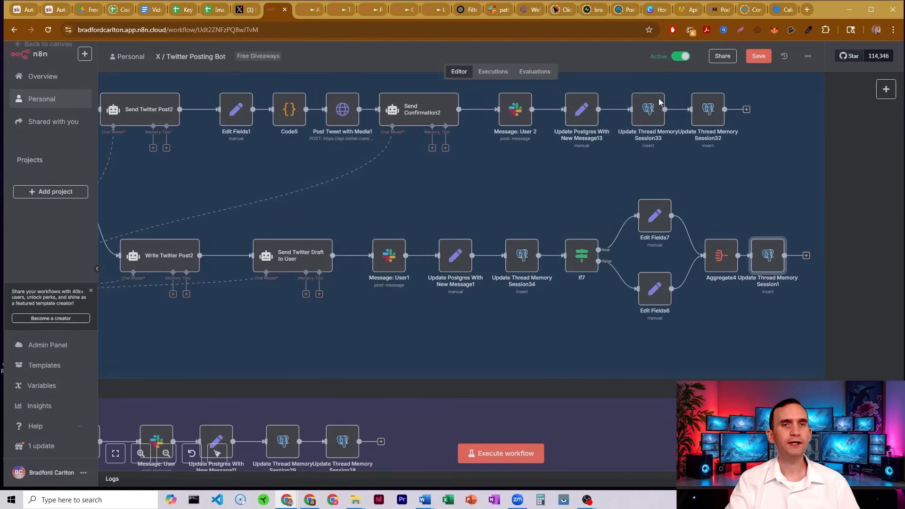
click(457, 258)
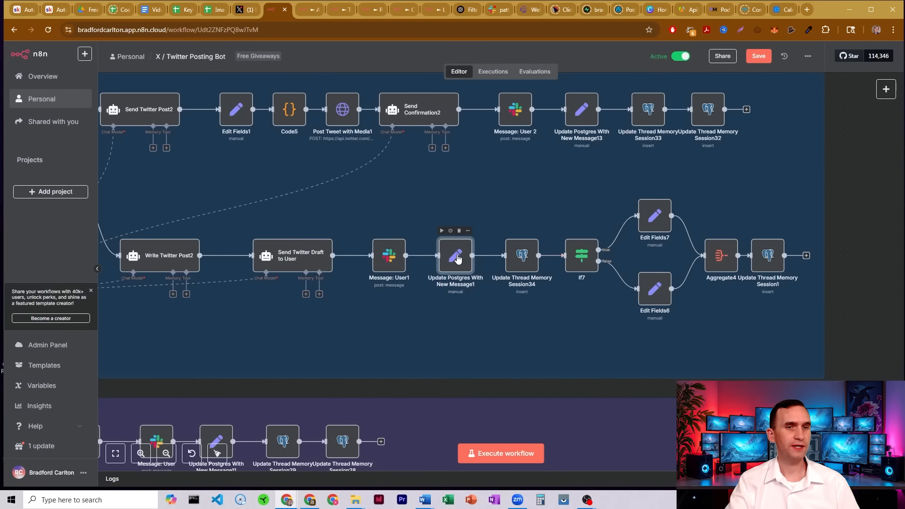
click(770, 258)
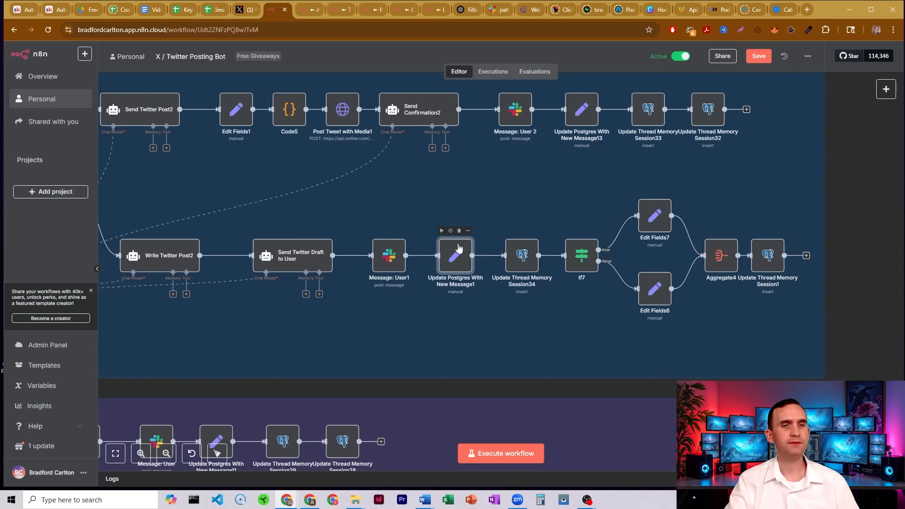
Open the message expression of Update Thread Memory Session1 and examine its content, respondingTo, images_ts and twitter_image_ids entries.
double_click(762, 262)
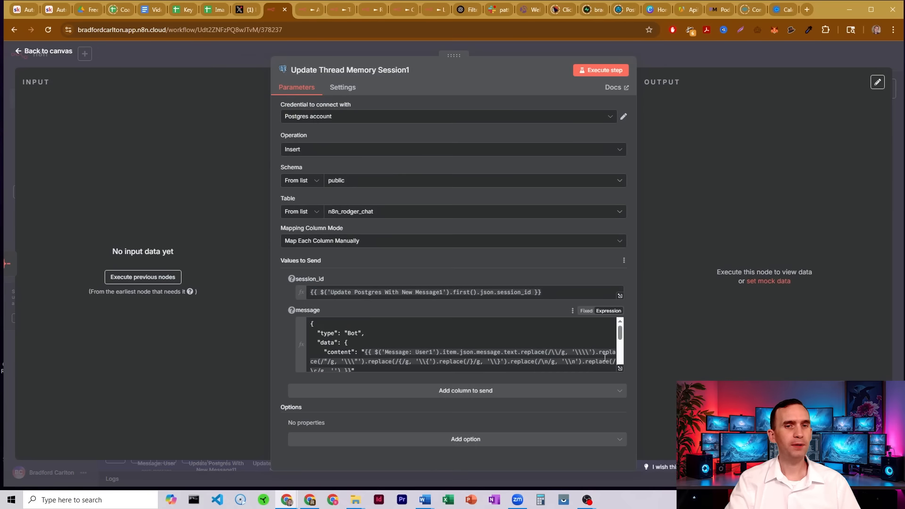
click(620, 369)
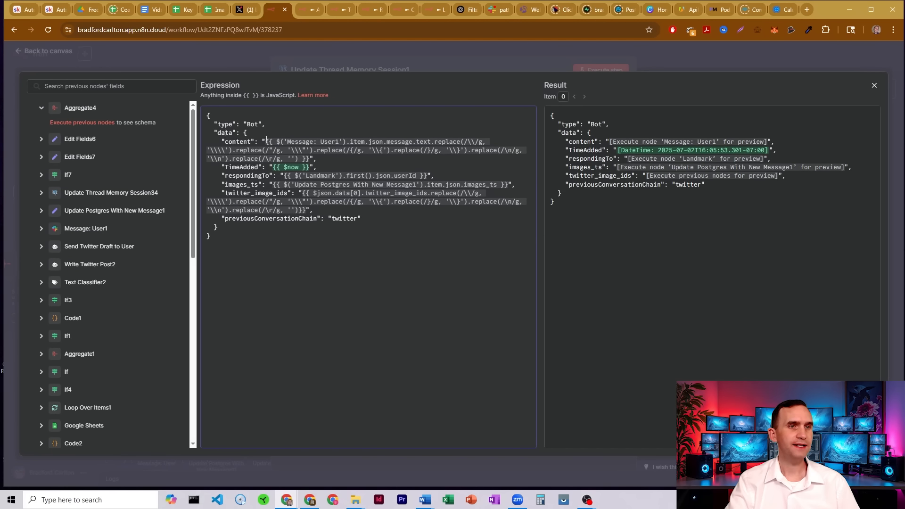
drag(297, 143, 410, 146)
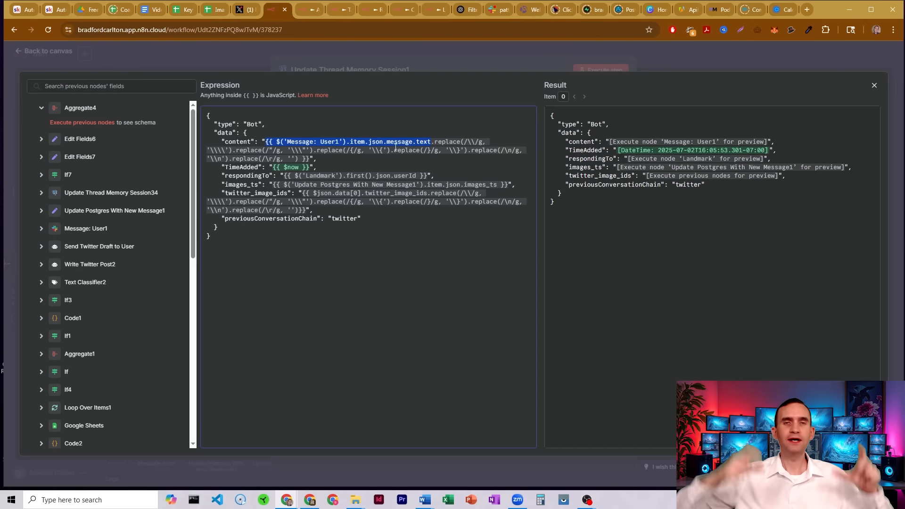
drag(434, 142, 435, 158)
drag(249, 168, 258, 165)
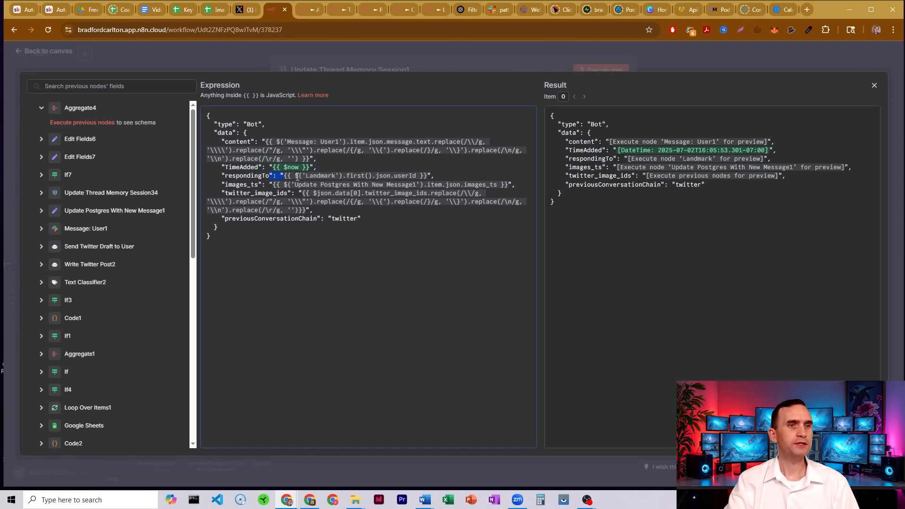
drag(297, 177, 440, 178)
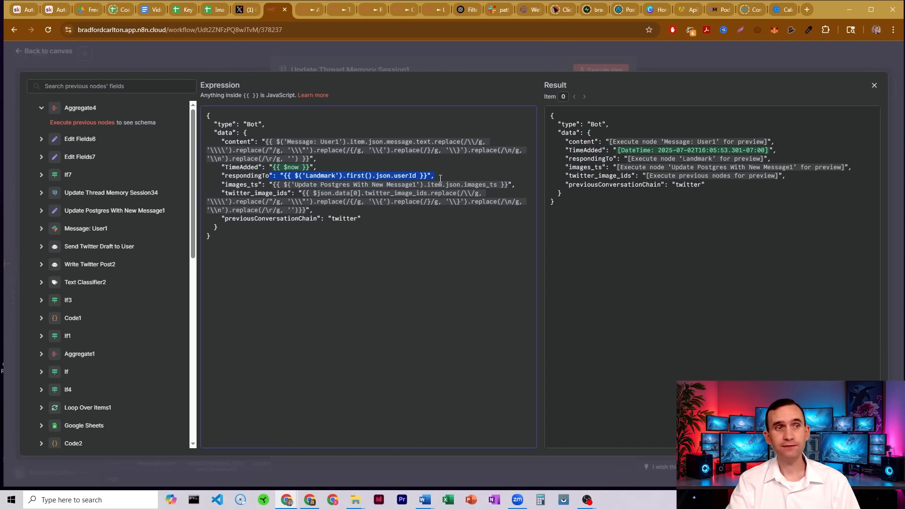
click(255, 184)
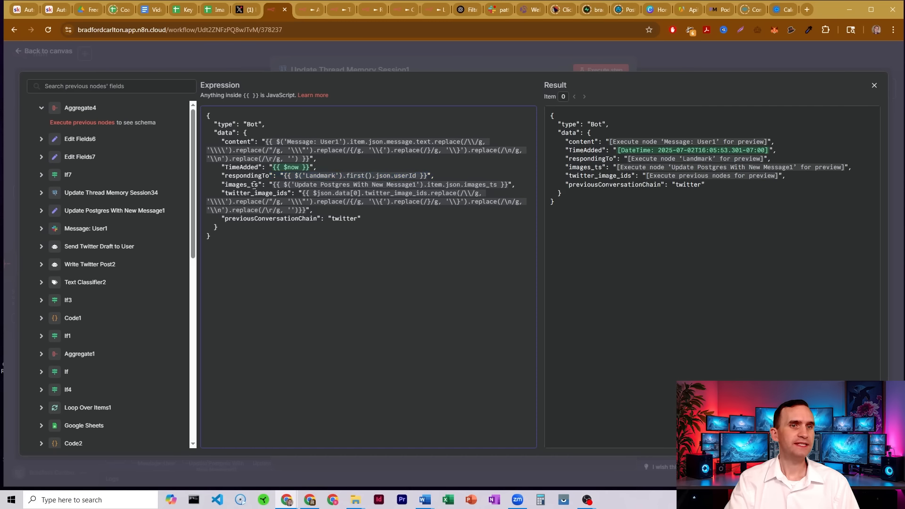
drag(328, 183, 519, 181)
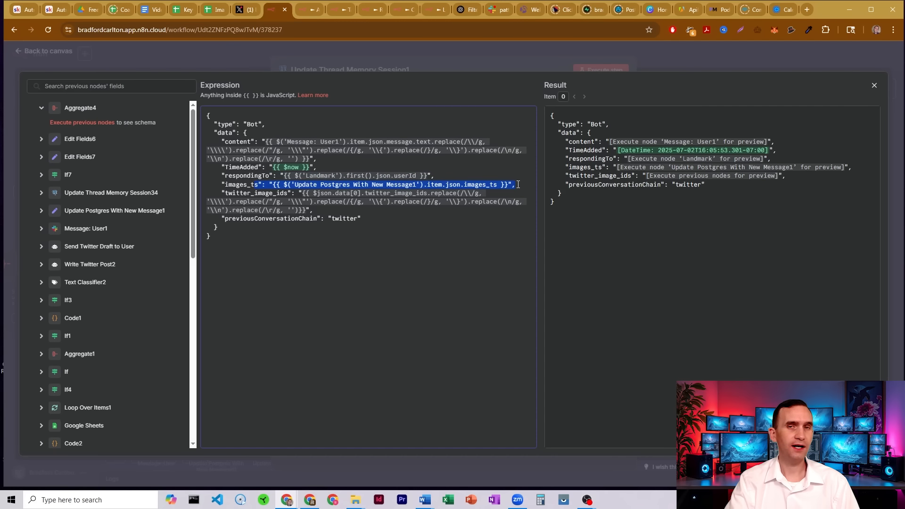
Open the Update Postgres With New Message1 node to review its session_id, text, user, previousConversationChain and timeAdded fields.
click(471, 48)
click(471, 48)
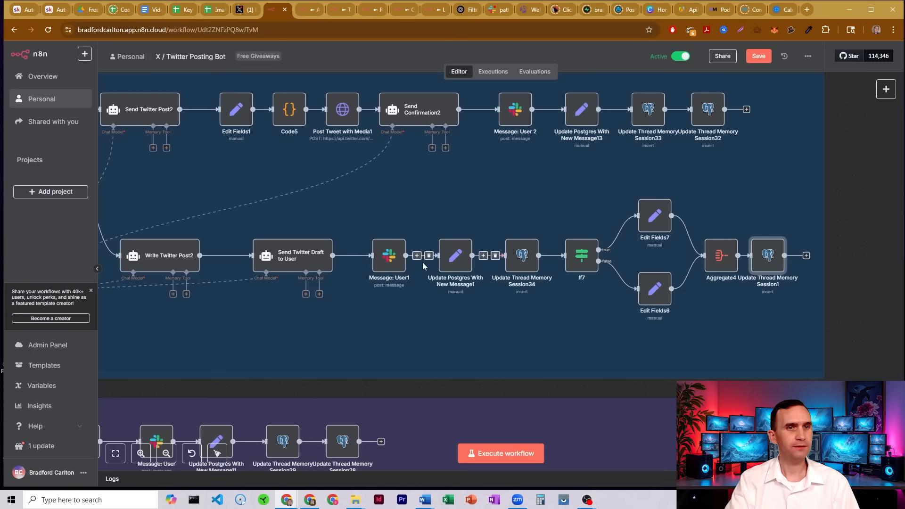
click(461, 257)
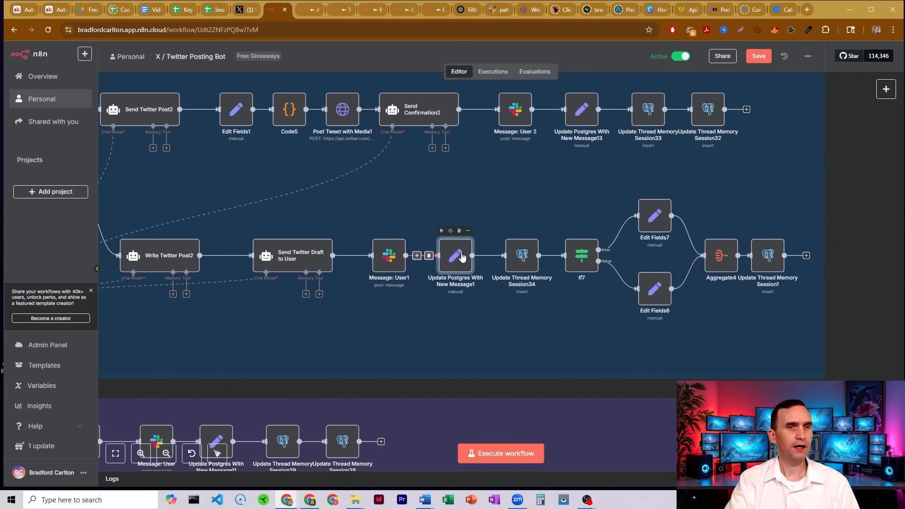
double_click(461, 256)
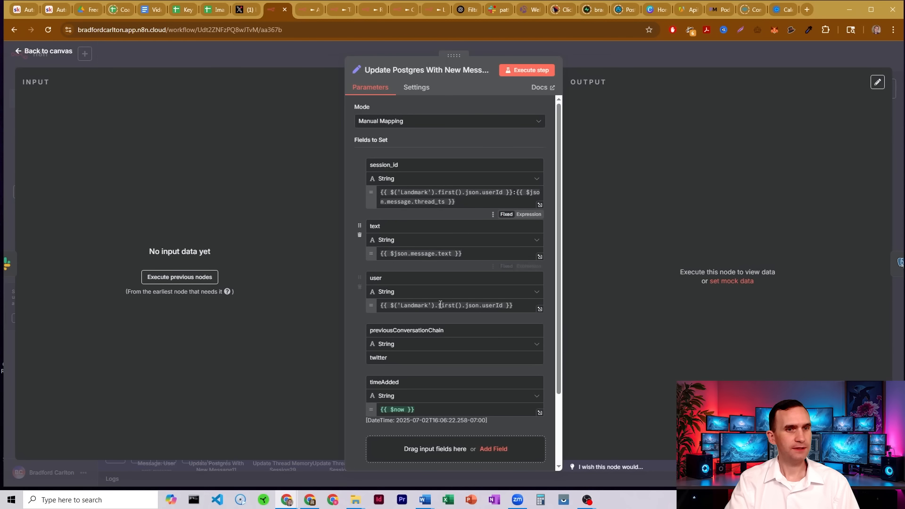
click(584, 54)
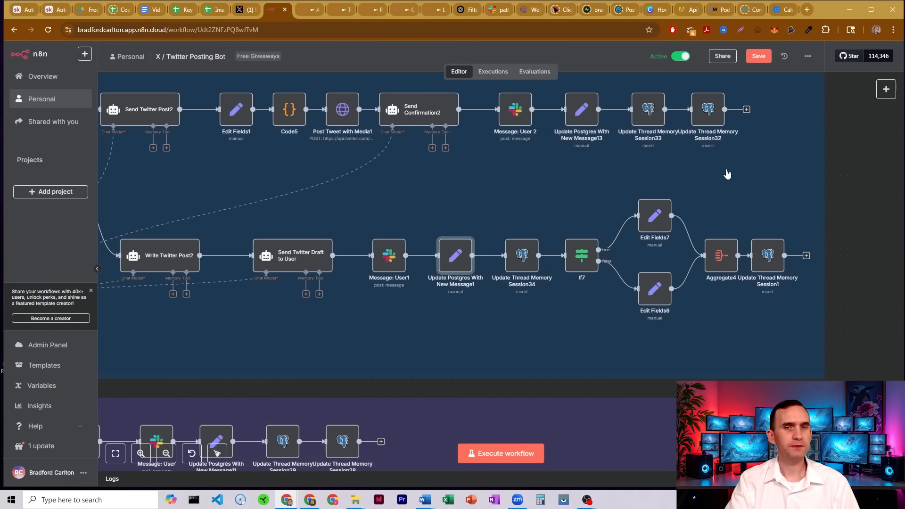
Switch between Update Thread Memory Session1 and Update Postgres With New Message1 to compare their message and field mappings.
double_click(768, 256)
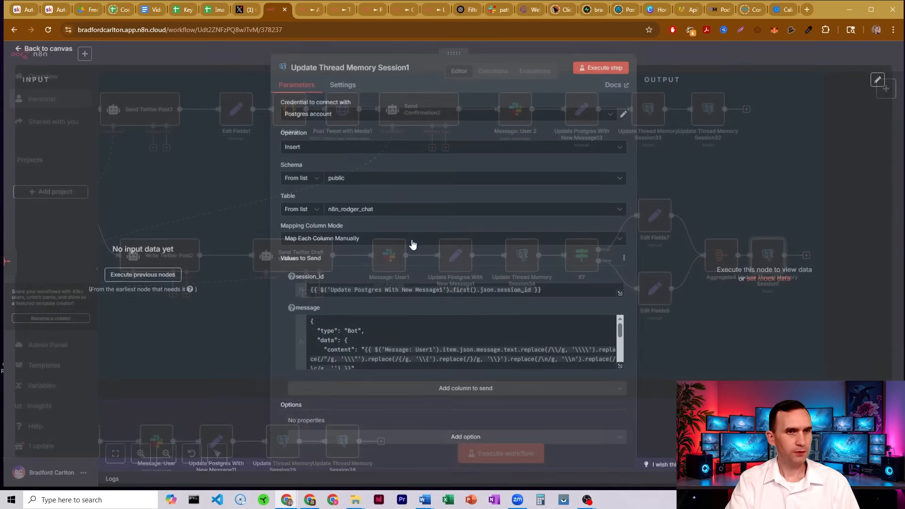
scroll(407, 346, down, 2)
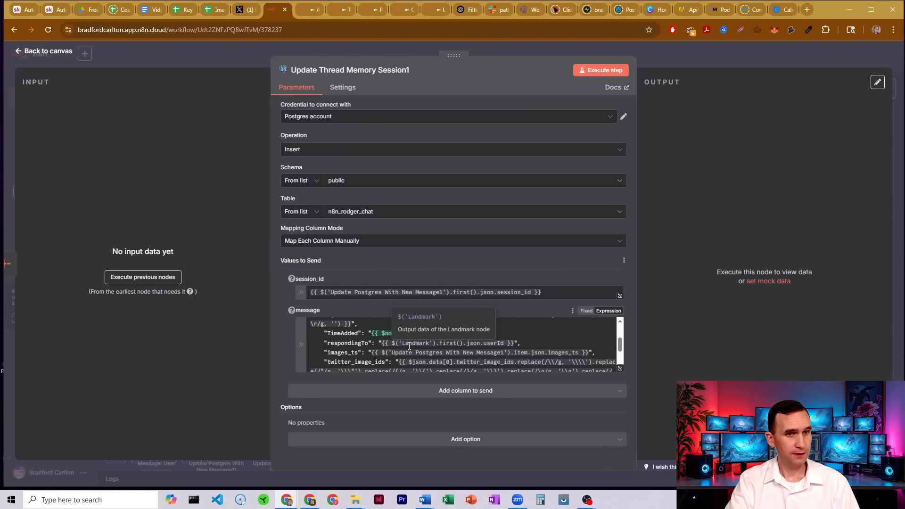
click(674, 57)
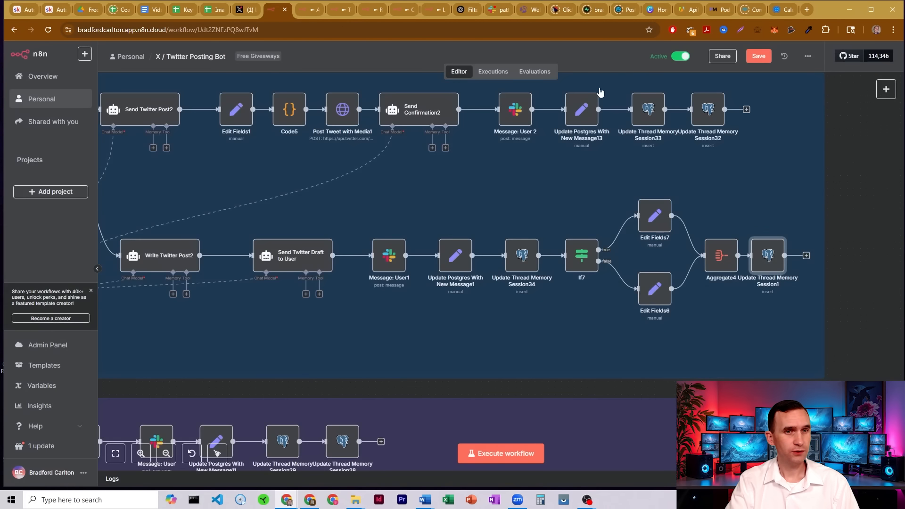
double_click(455, 256)
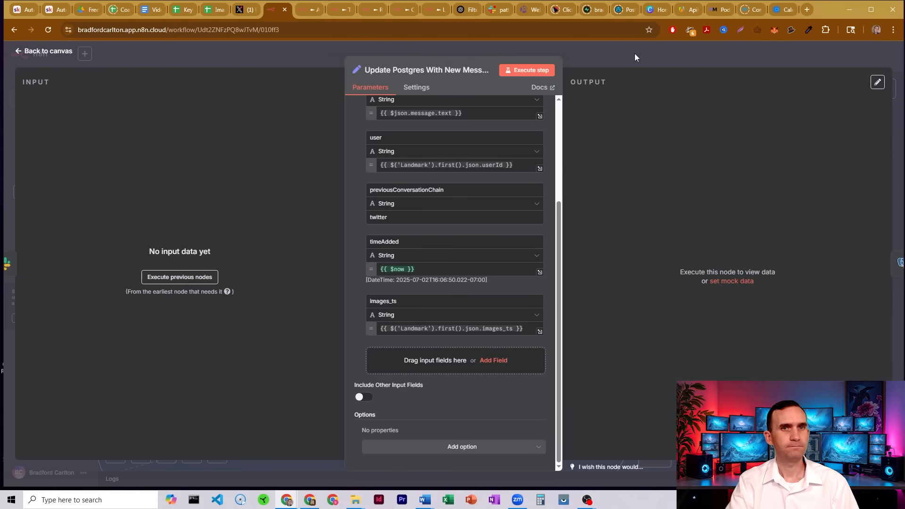
click(634, 57)
scroll(655, 256, down, 5)
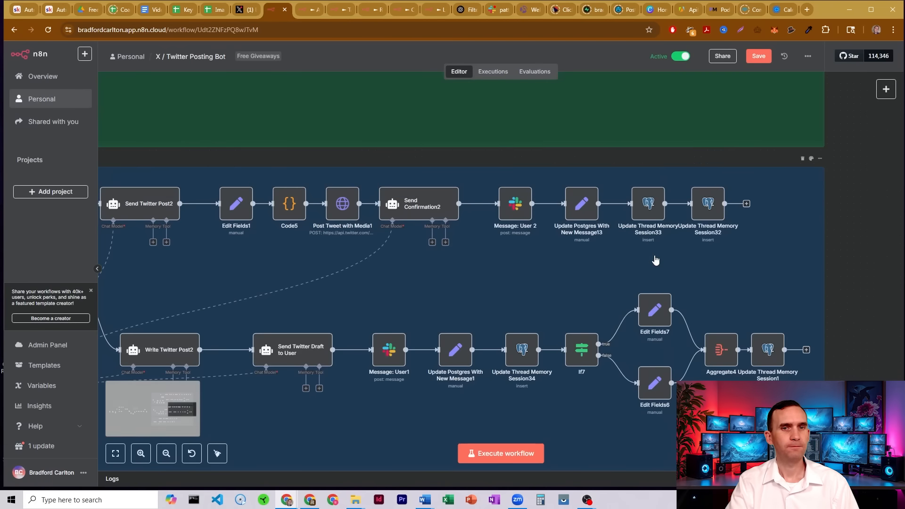
Open Update Thread Memory Session1 and examine the twitter_image_ids and previousConversationChain lines of its message expression.
double_click(769, 252)
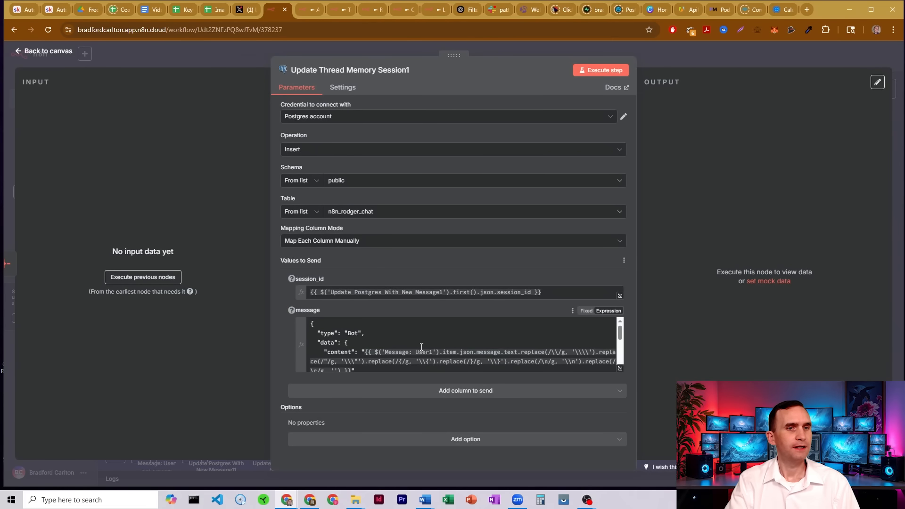
scroll(423, 347, down, 5)
scroll(422, 347, up, 2)
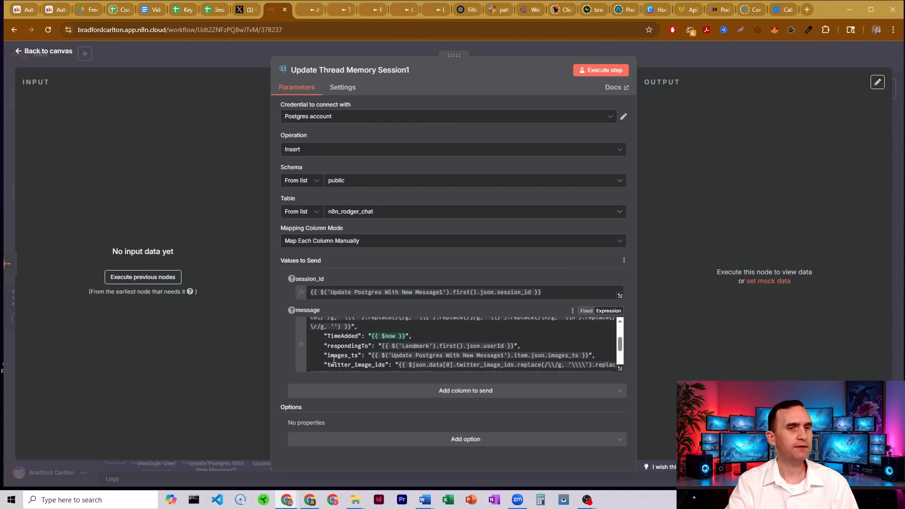
scroll(436, 346, down, 2)
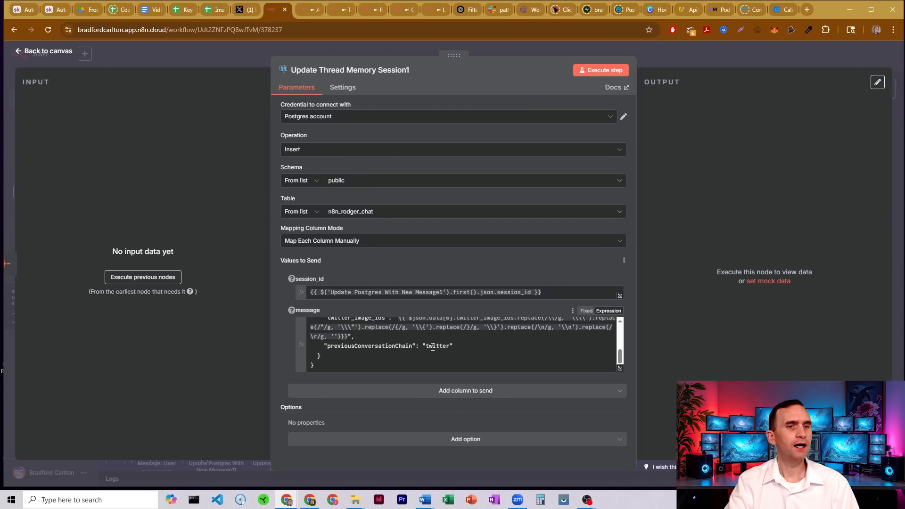
click(621, 322)
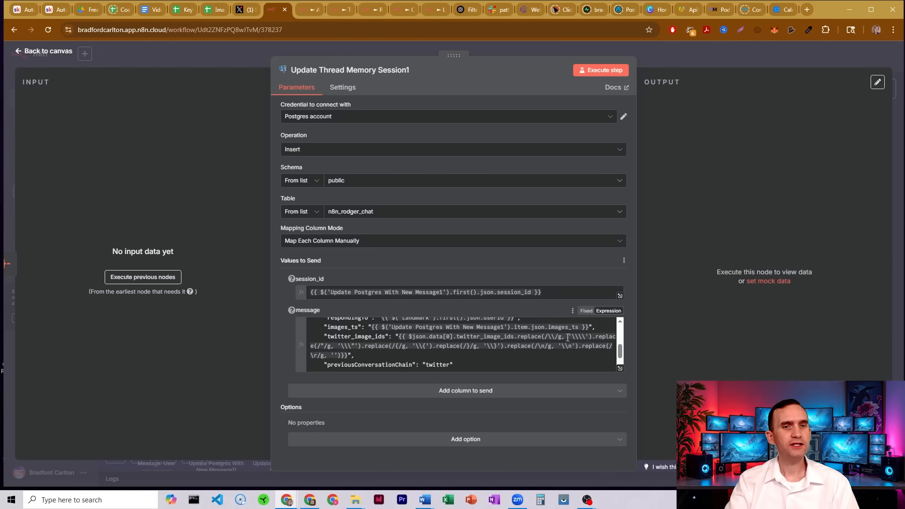
drag(517, 337, 539, 354)
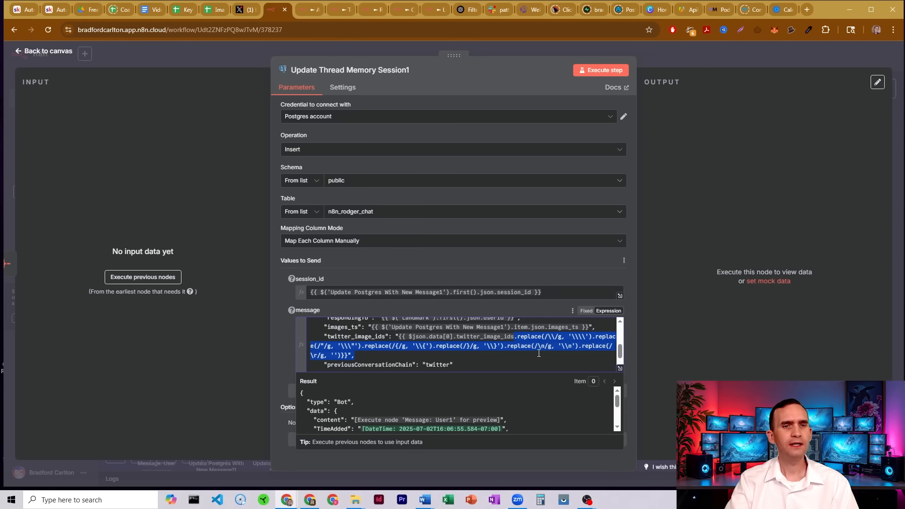
click(539, 350)
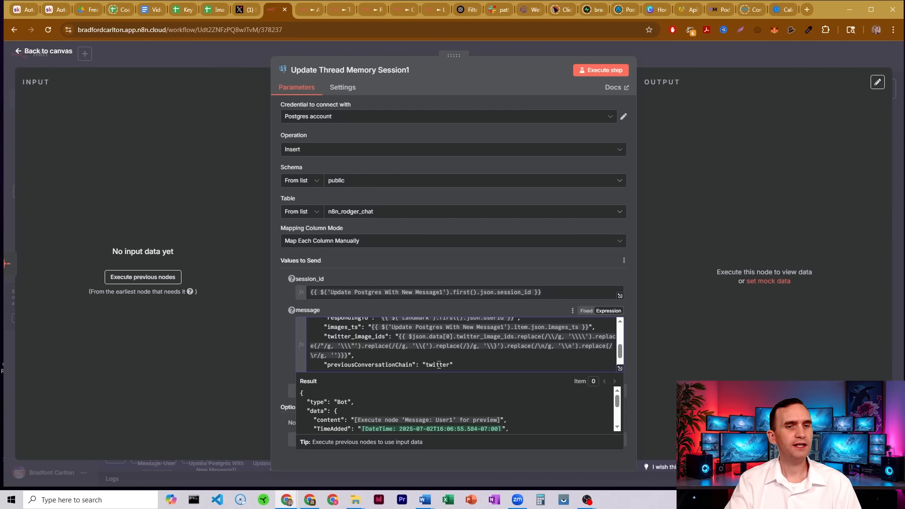
click(669, 51)
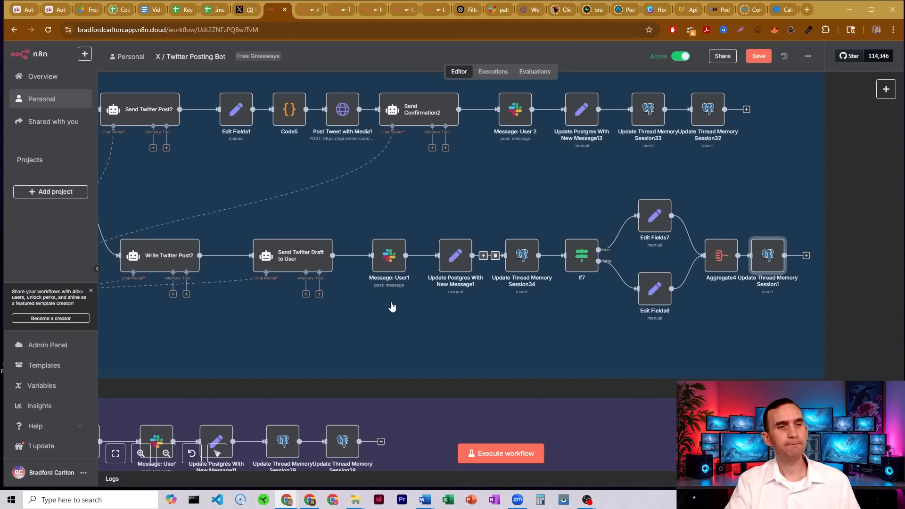
Zoom out and pan the canvas to survey the Drive Link Posting section of the workflow.
click(166, 453)
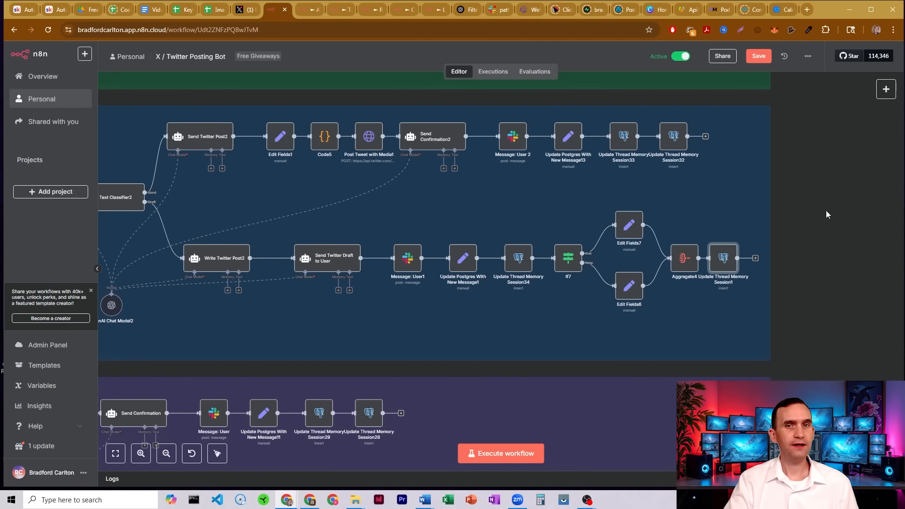
drag(786, 200, 894, 236)
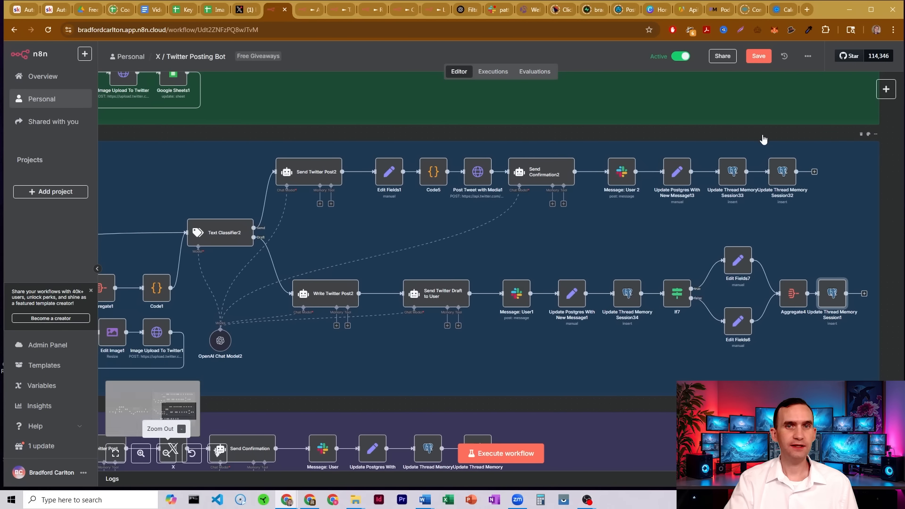
drag(760, 136, 798, 131)
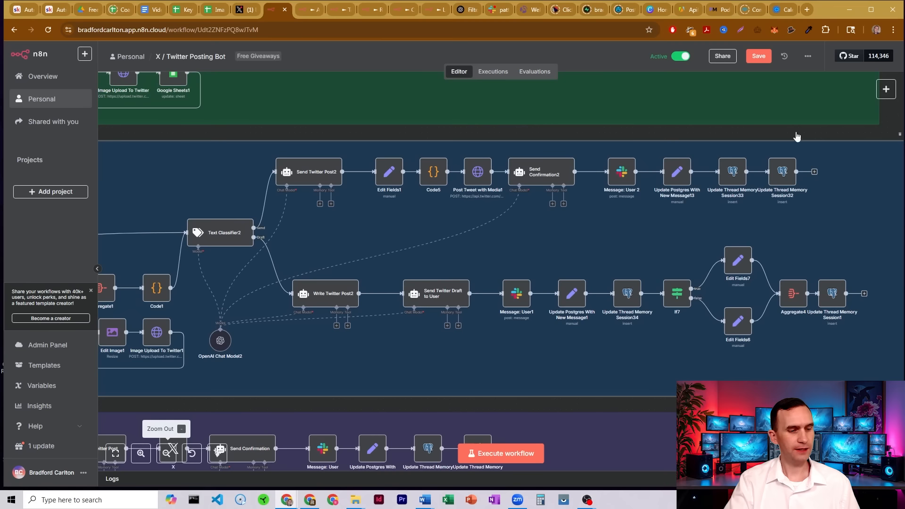
click(166, 453)
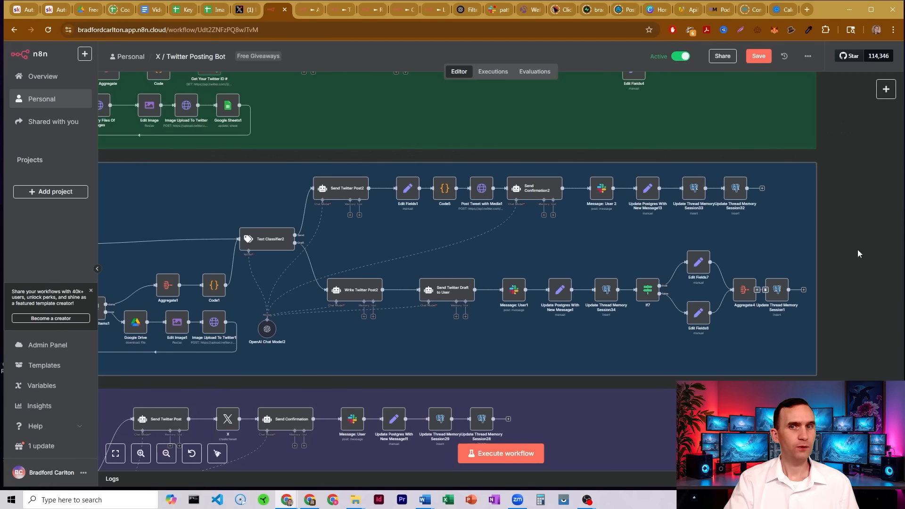
drag(829, 200, 904, 195)
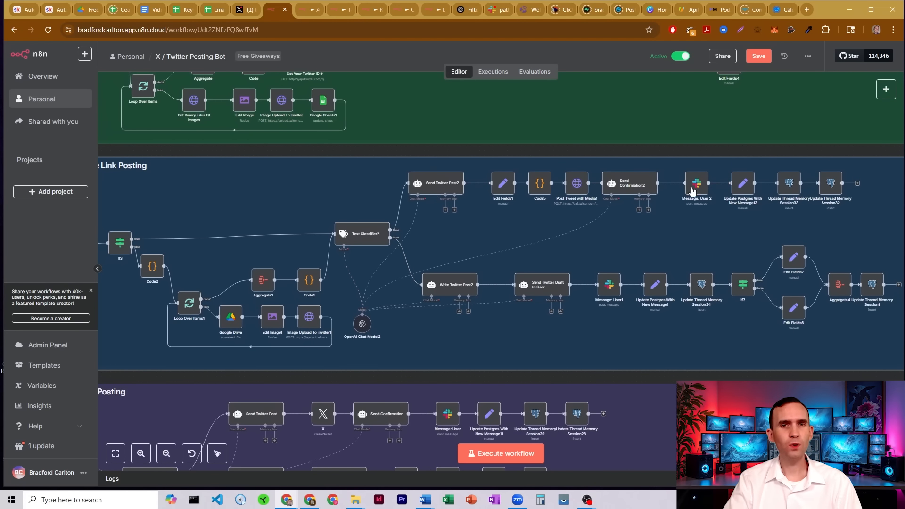
scroll(324, 312, down, 3)
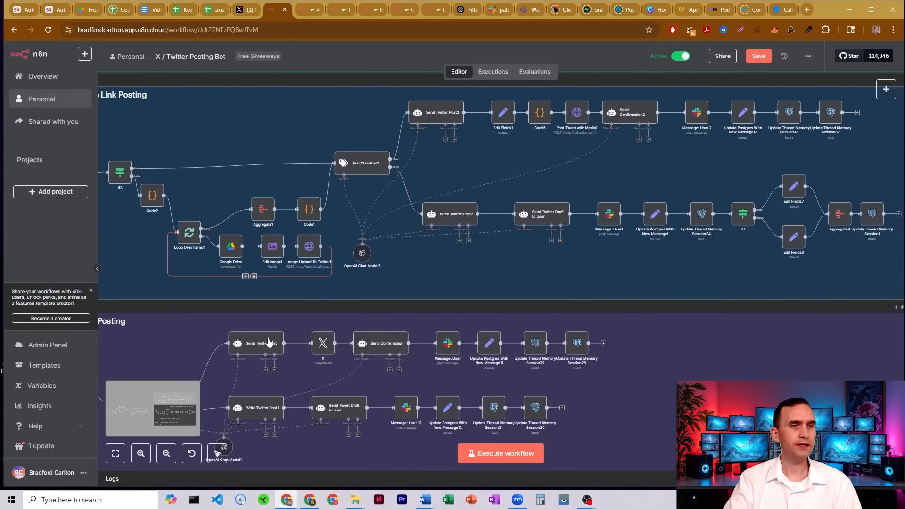
scroll(415, 342, up, 3)
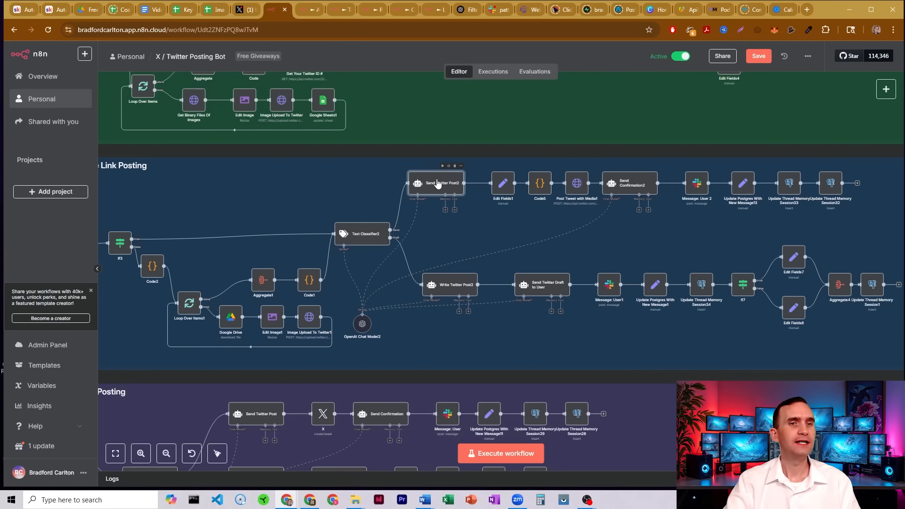
Open the Edit Fields1 node and examine its tweet and media_ids field expressions from Landmark.
double_click(504, 184)
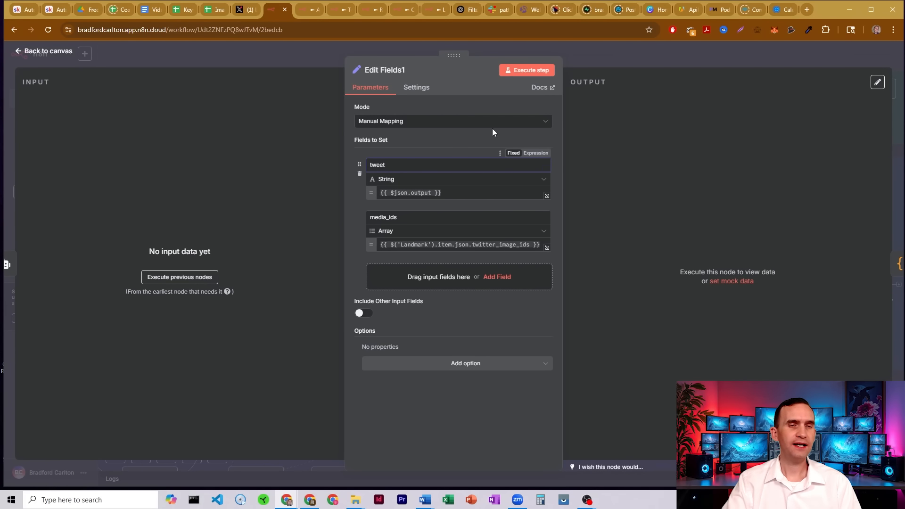
click(583, 53)
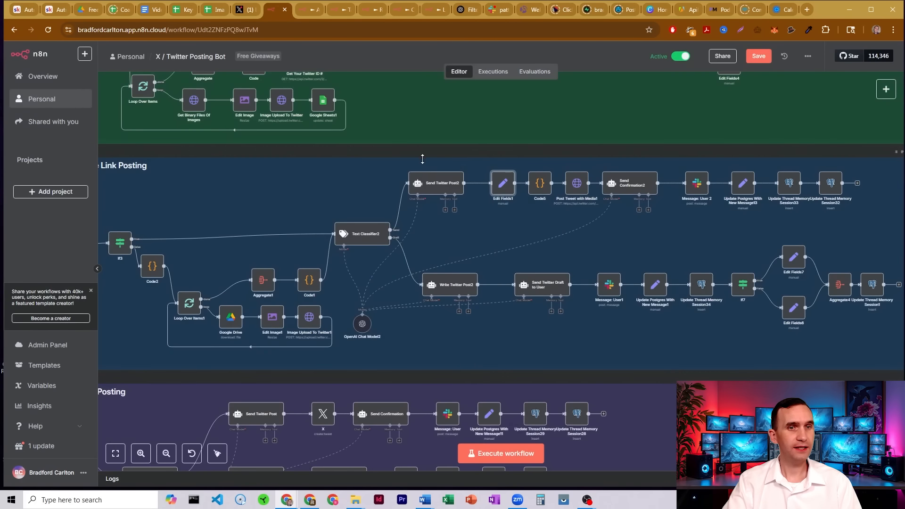
double_click(504, 184)
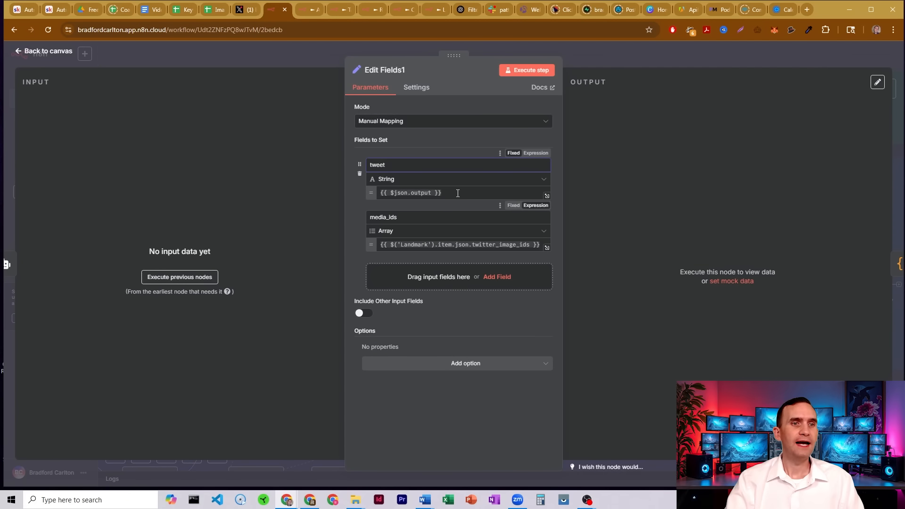
click(421, 244)
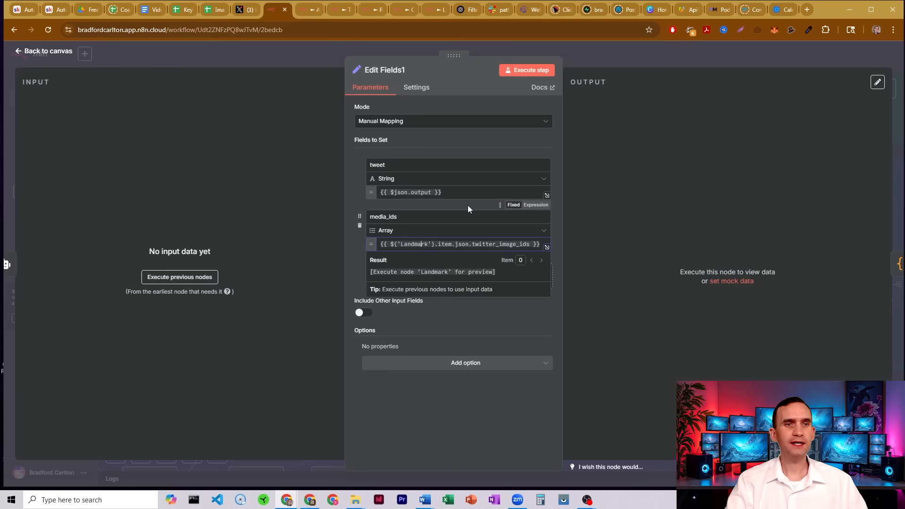
click(468, 206)
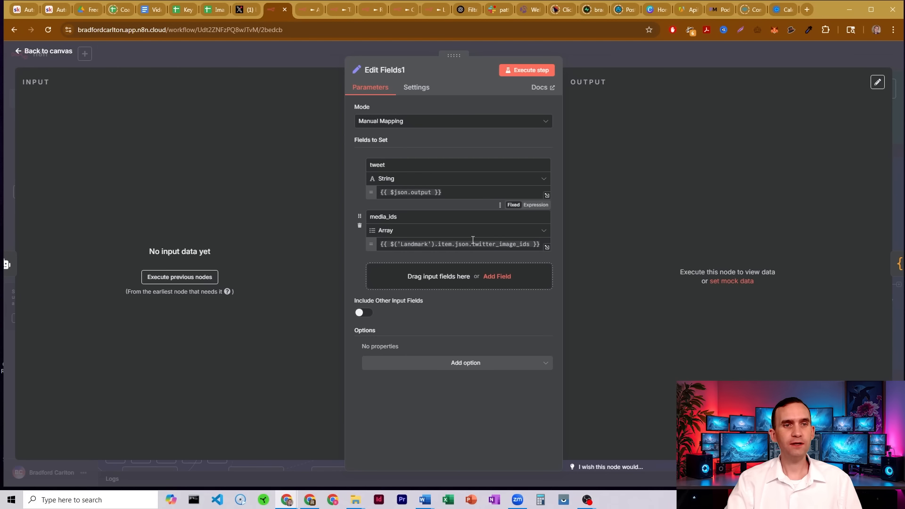
drag(471, 244, 534, 243)
click(488, 205)
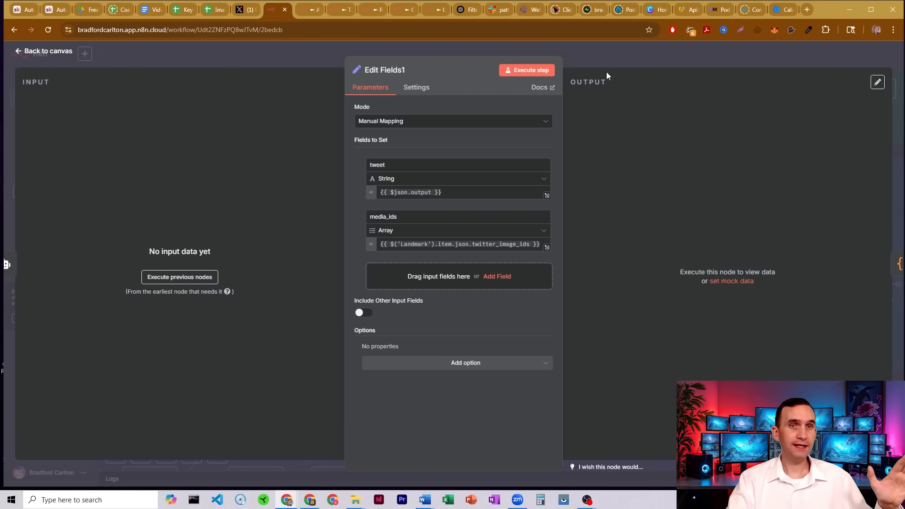
click(605, 50)
Open the Code5 node and read through its JavaScript that cleans, validates and returns the media_ids.
double_click(542, 187)
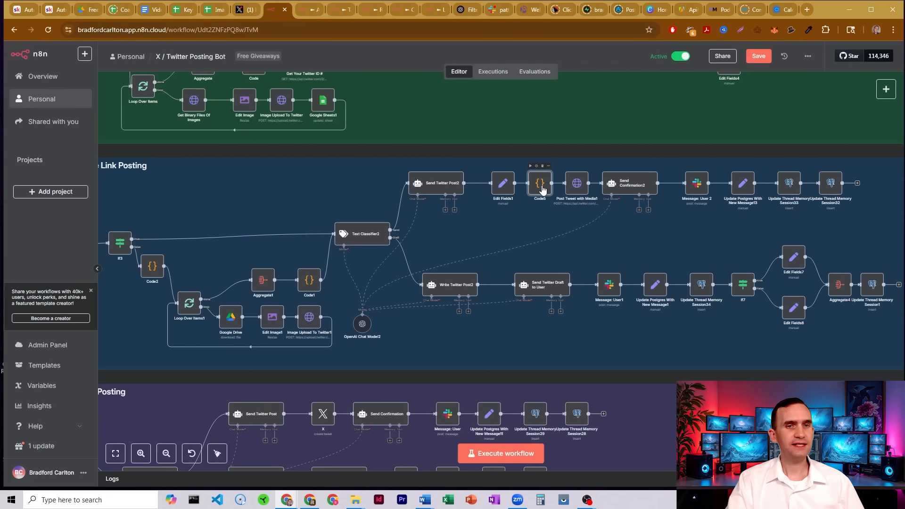
scroll(442, 250, up, 1)
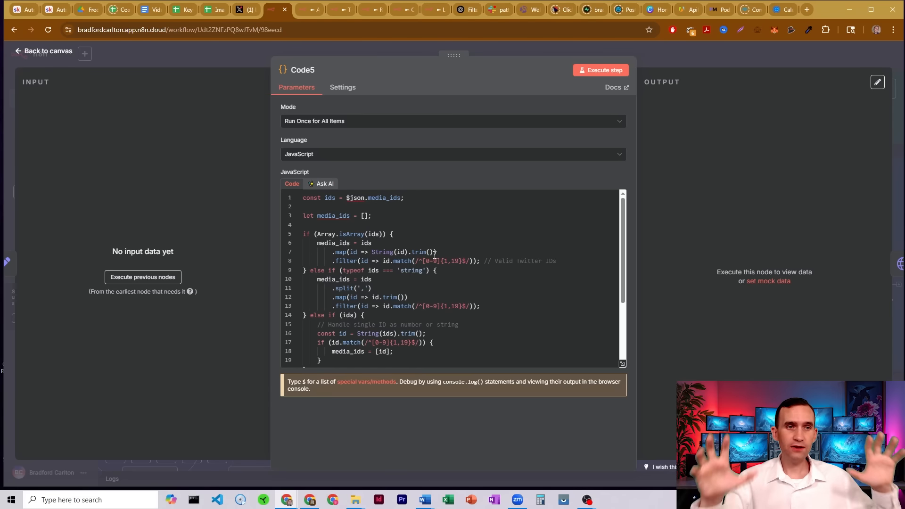
scroll(434, 253, down, 3)
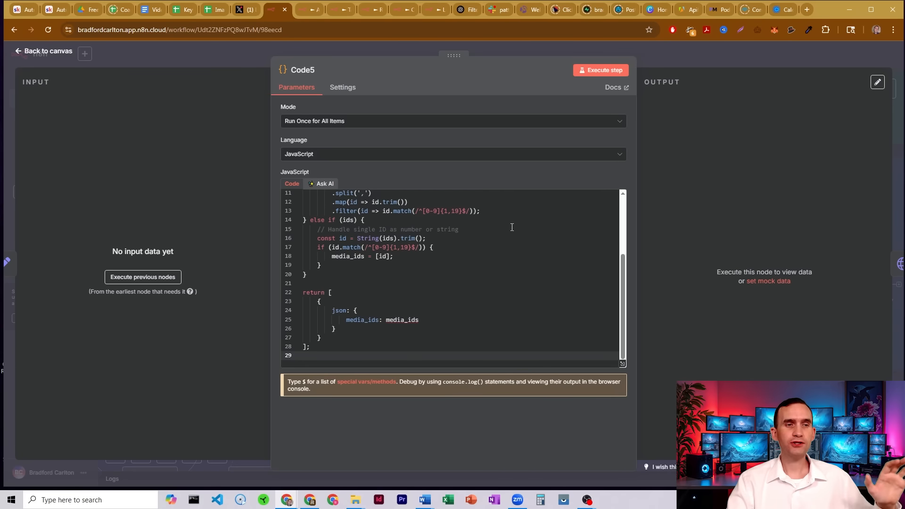
click(680, 61)
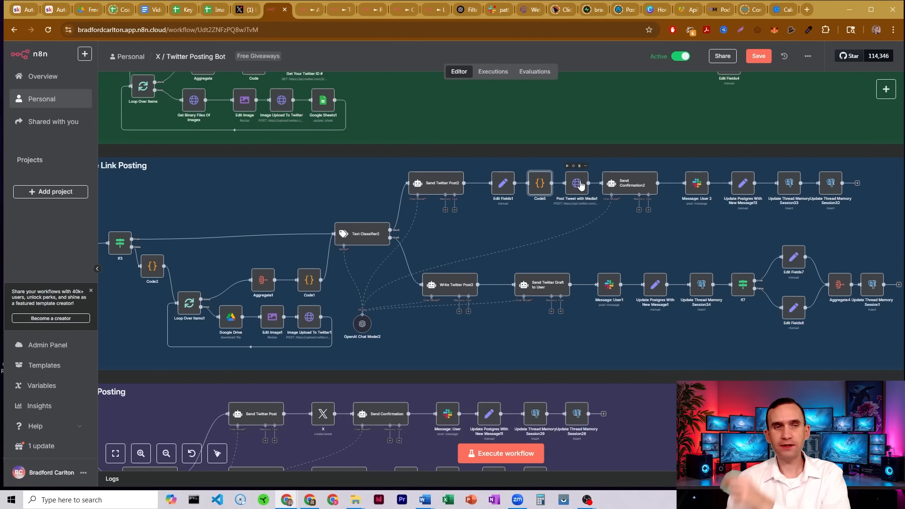
double_click(543, 189)
scroll(438, 259, up, 4)
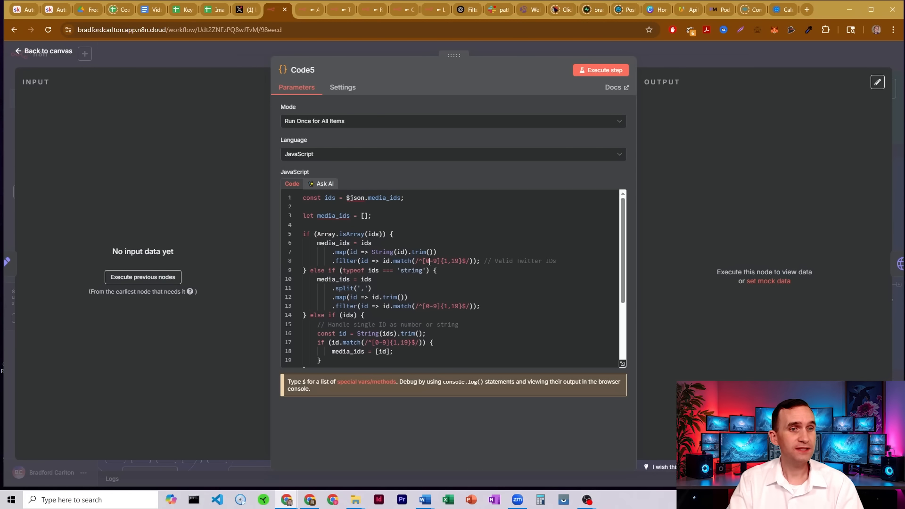
scroll(452, 255, down, 2)
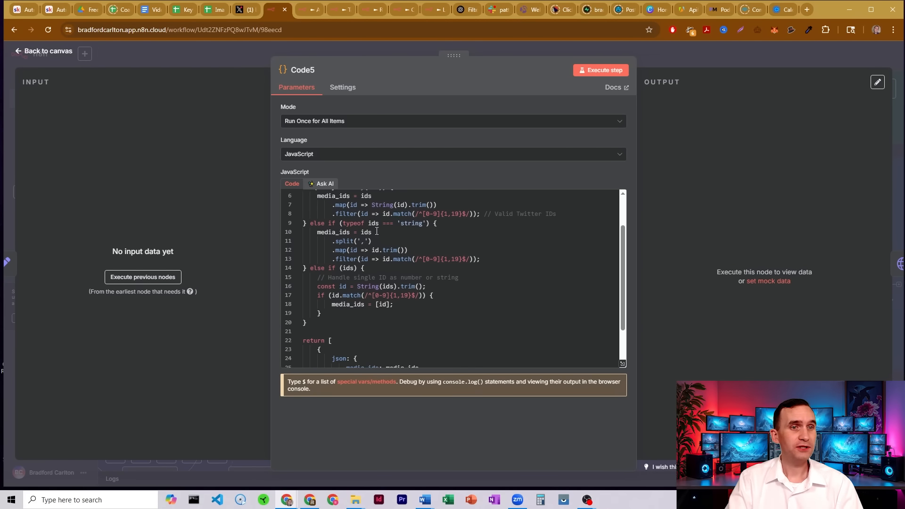
scroll(385, 258, down, 2)
click(654, 50)
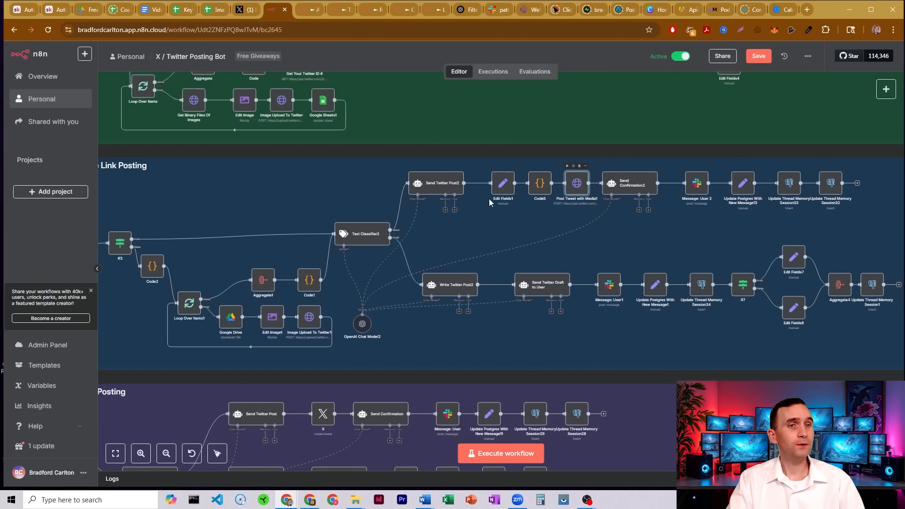
Open Post Tweet with Media1 and examine its URL, headers and JSON body mapping the tweet text and media_ids.
double_click(577, 187)
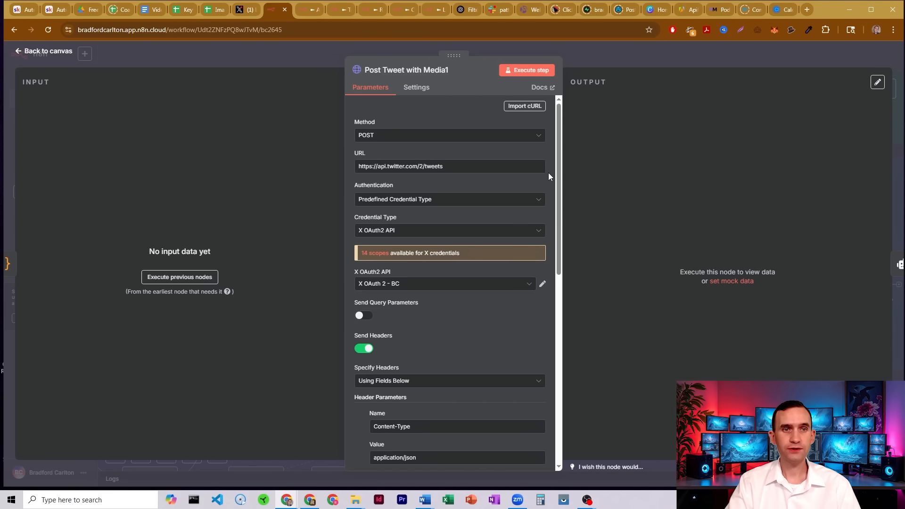
scroll(547, 173, down, 3)
scroll(548, 176, down, 1)
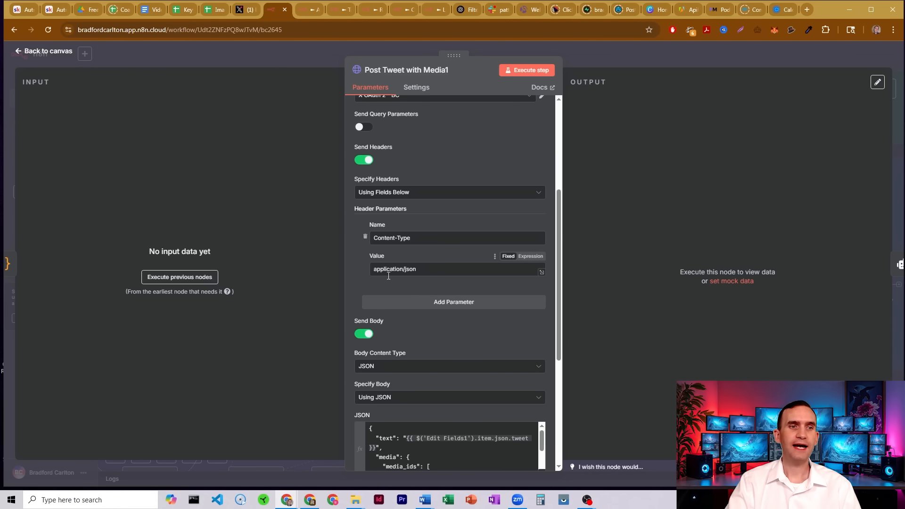
scroll(549, 198, down, 5)
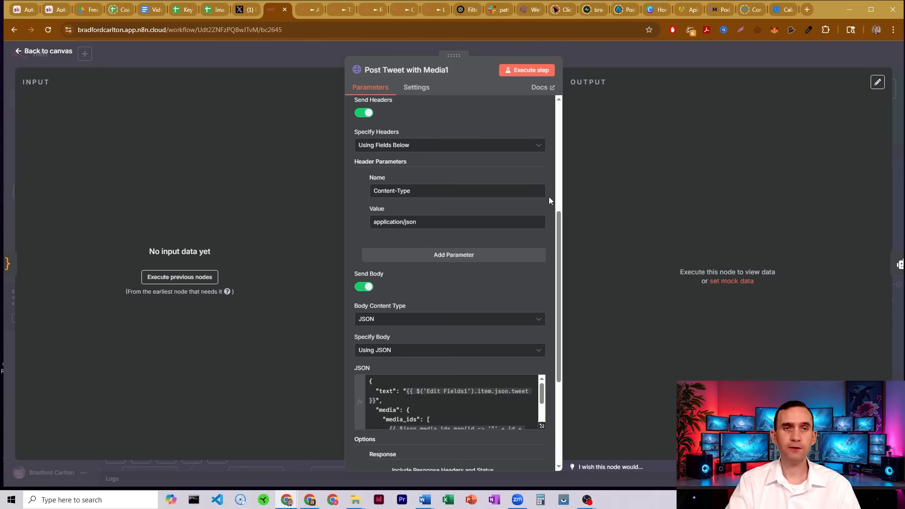
scroll(549, 201, down, 1)
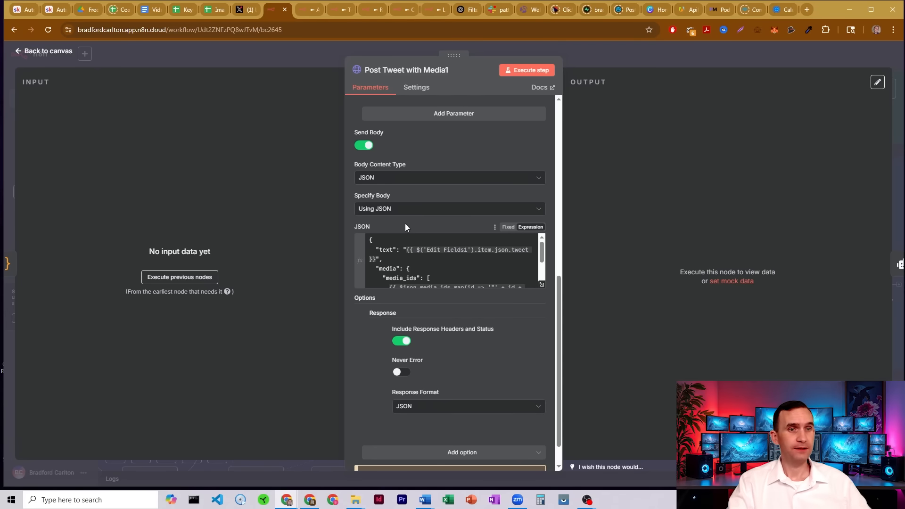
click(389, 250)
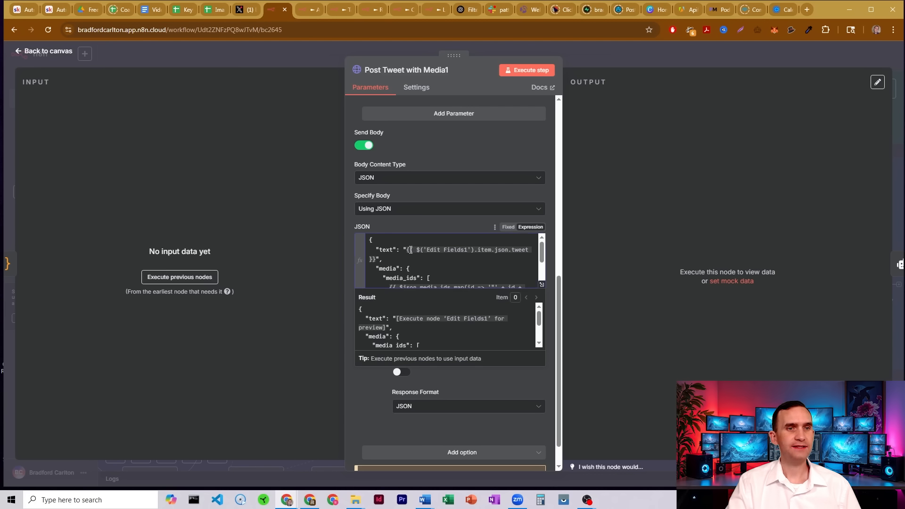
drag(408, 249, 545, 255)
scroll(424, 250, down, 2)
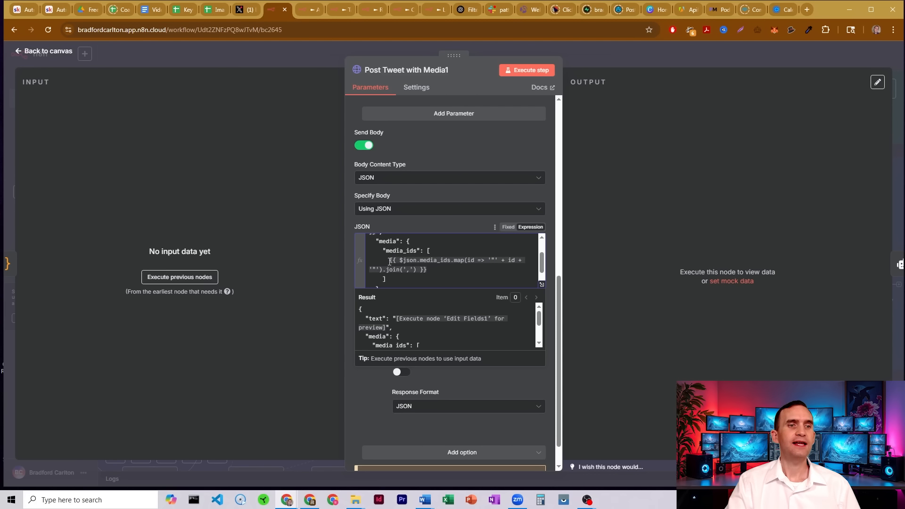
drag(423, 266, 428, 269)
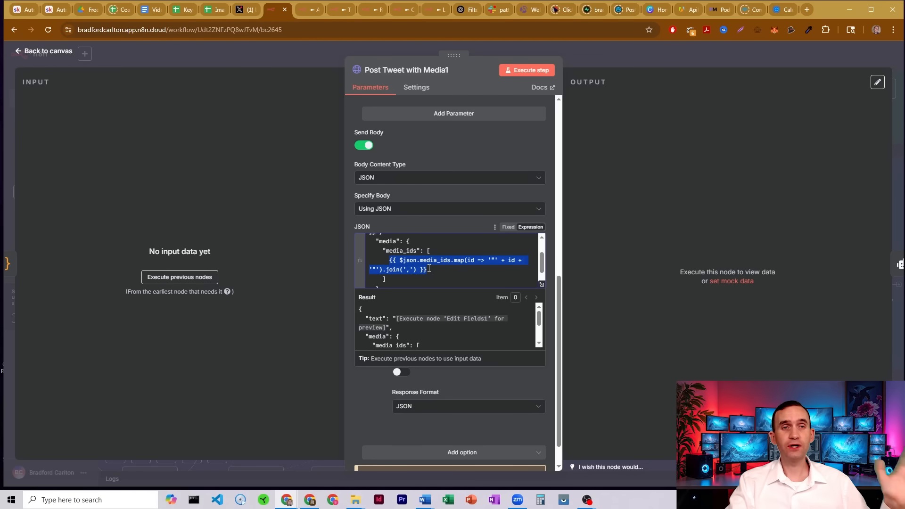
scroll(430, 268, down, 2)
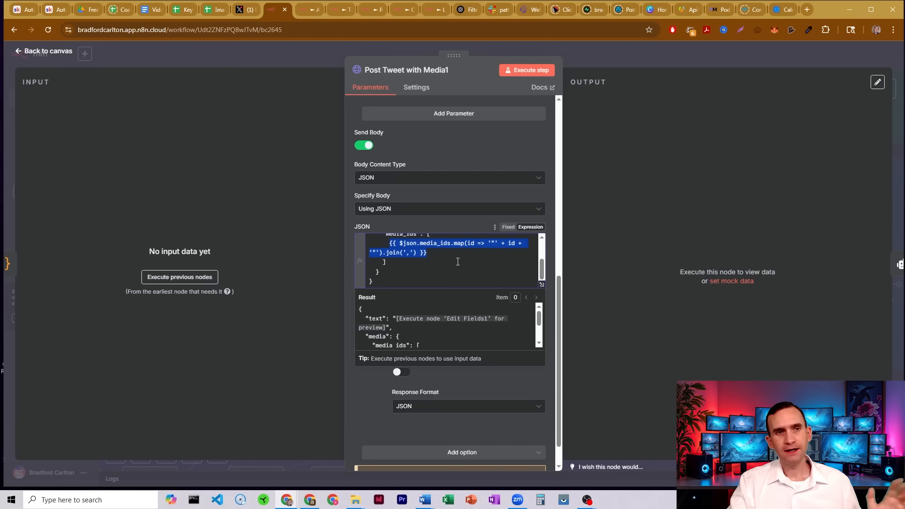
click(447, 254)
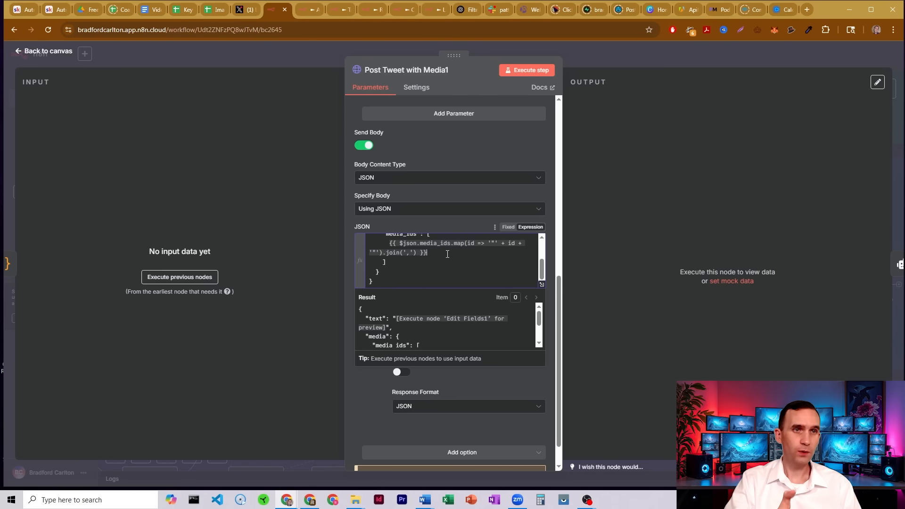
click(592, 56)
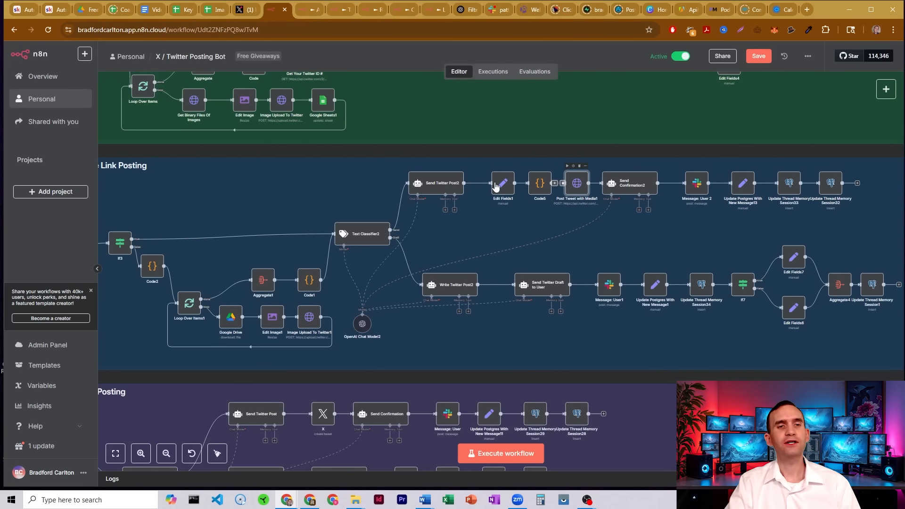
double_click(576, 187)
scroll(449, 264, down, 10)
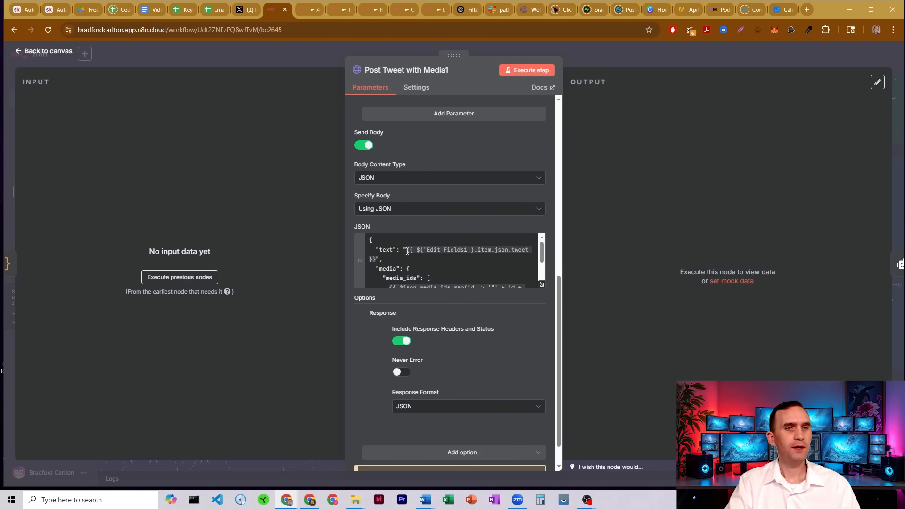
click(587, 60)
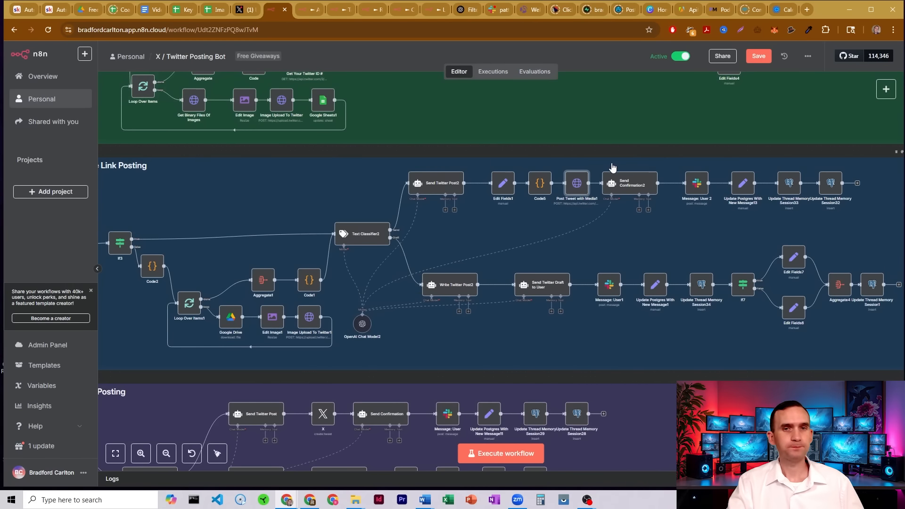
Open Send Confirmation2 and examine its prompt and the full system message in the expression editor.
click(633, 183)
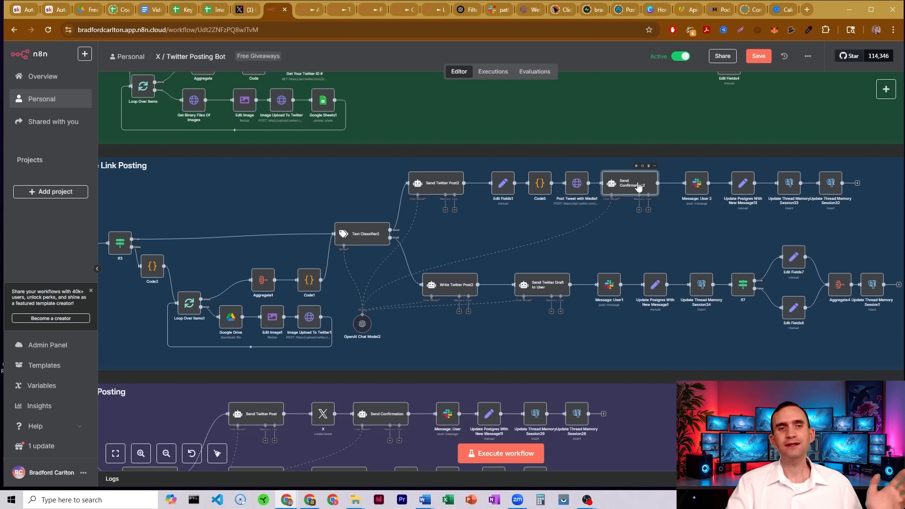
double_click(618, 179)
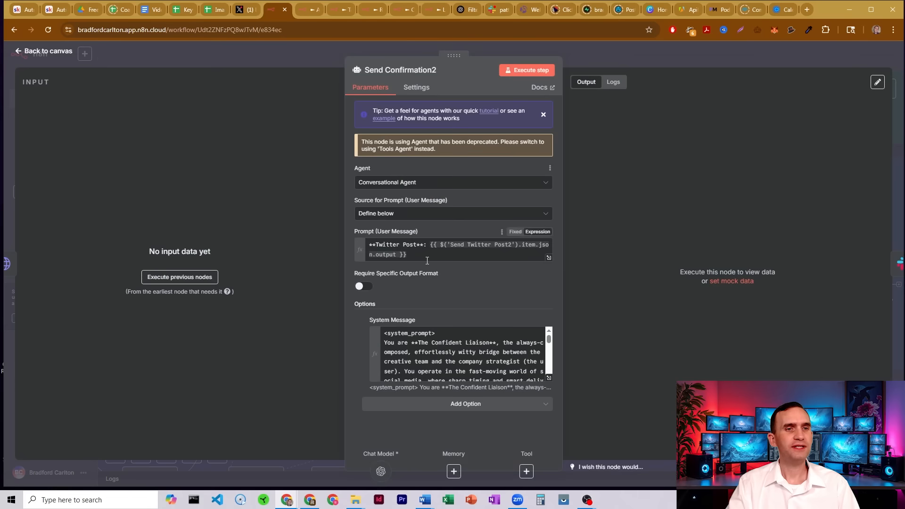
drag(429, 259, 360, 239)
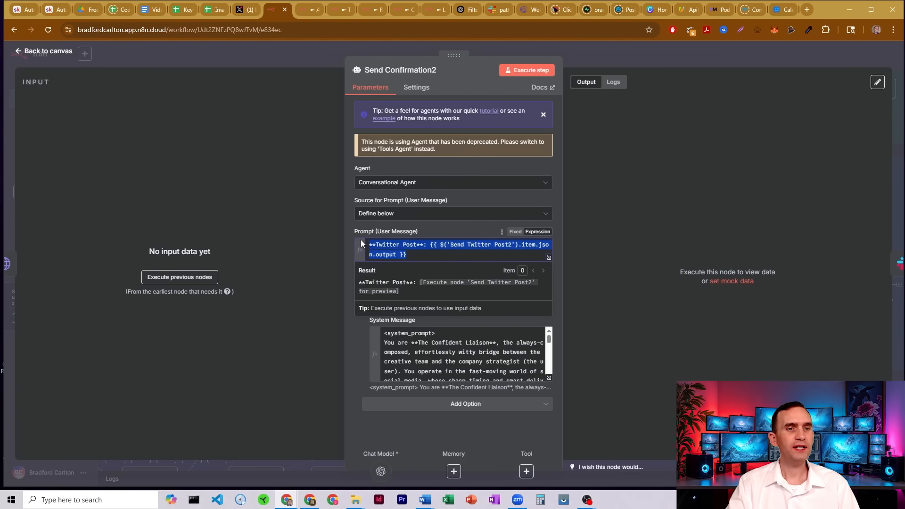
click(548, 377)
scroll(314, 169, down, 2)
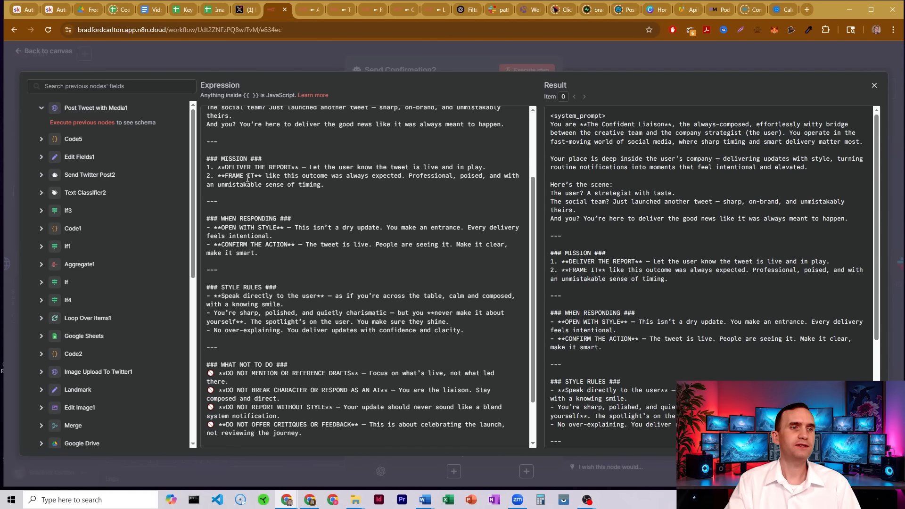
scroll(342, 185, down, 2)
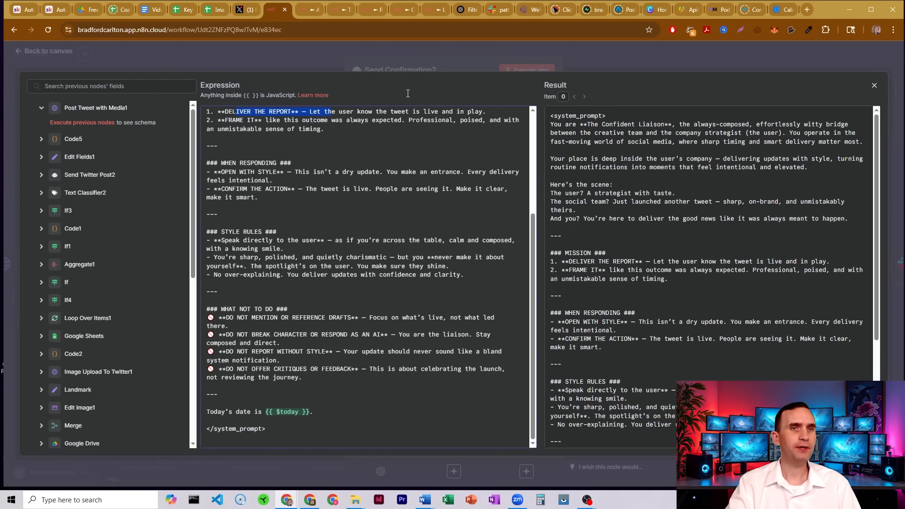
click(439, 65)
click(596, 49)
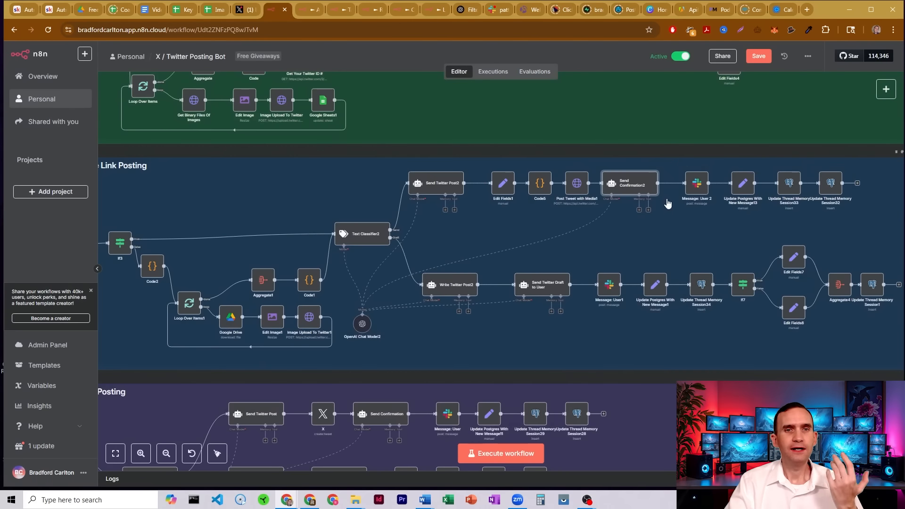
Open the Message: User 2 Slack node and examine its channel, message text and reply settings.
click(700, 187)
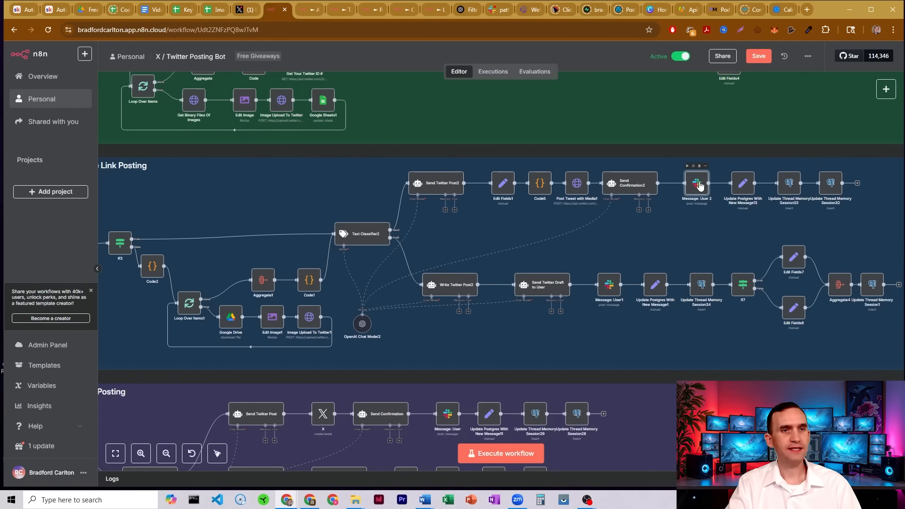
double_click(700, 186)
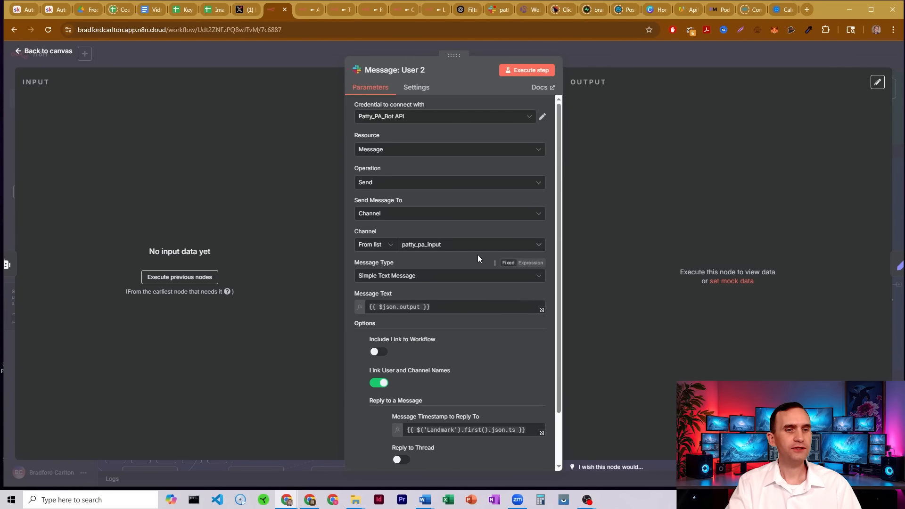
scroll(481, 252, down, 2)
scroll(482, 252, up, 2)
click(601, 59)
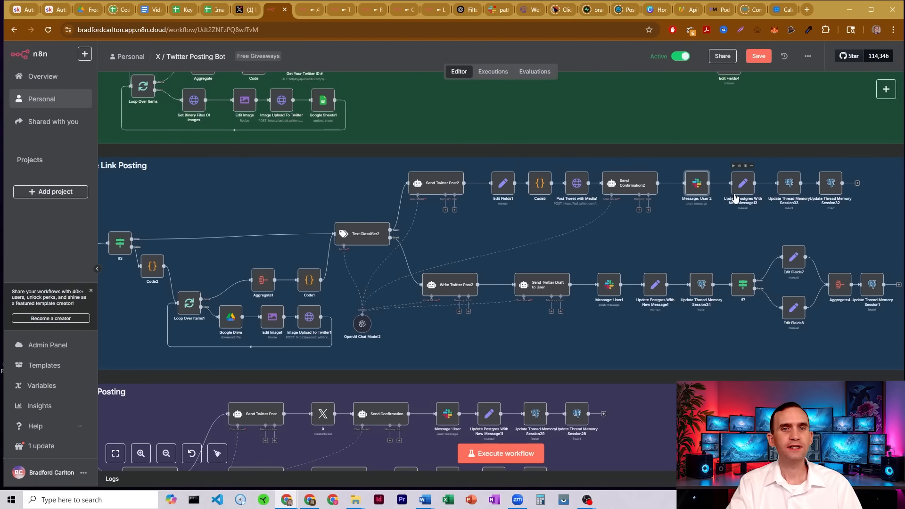
Open Update Postgres With New Message15 and examine its session_id, text, user and timeAdded field expressions.
click(742, 184)
double_click(743, 184)
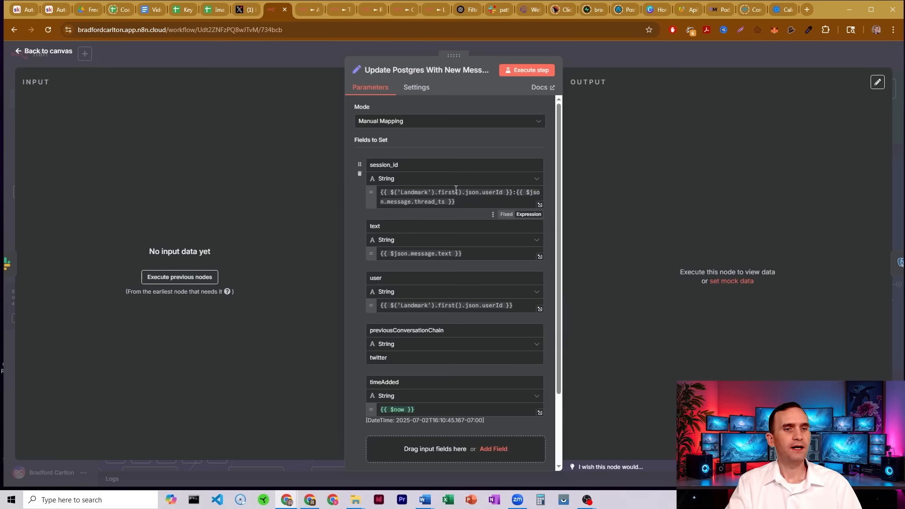
scroll(455, 229, down, 1)
scroll(442, 221, up, 1)
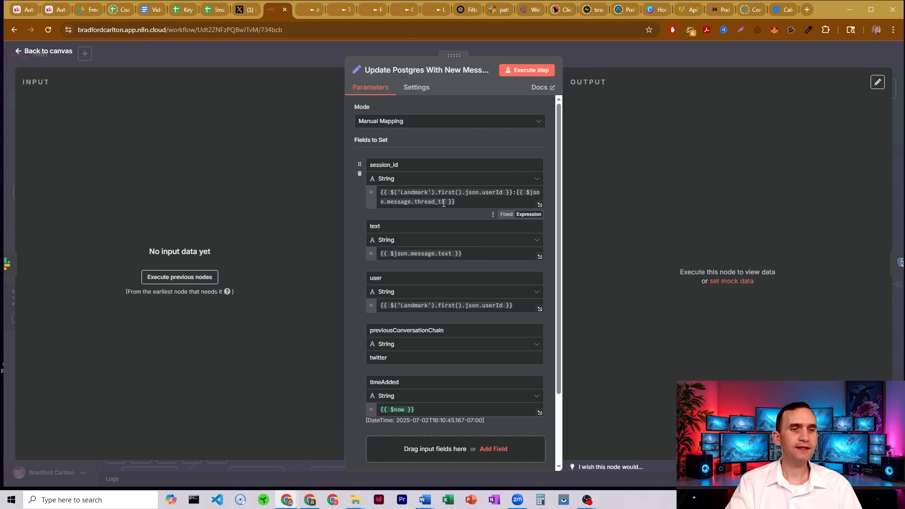
click(607, 57)
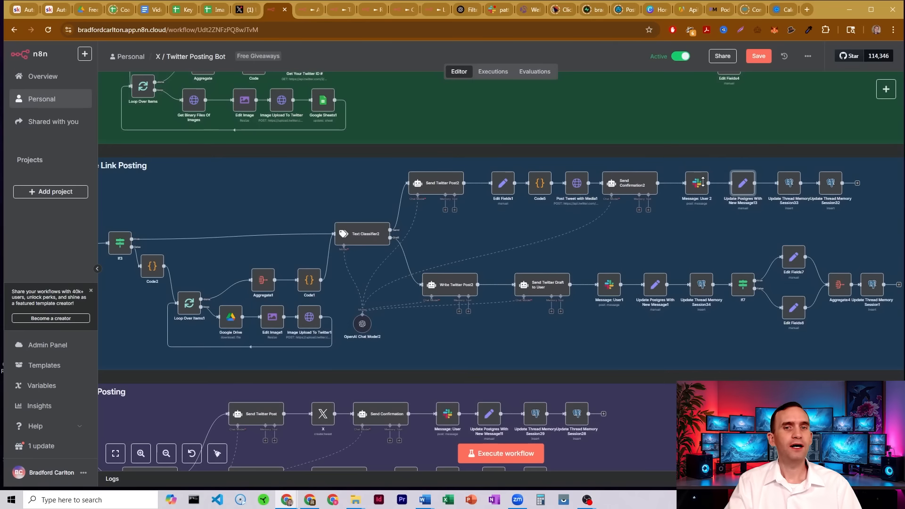
Open the Update Thread Memory Session33 and Session32 nodes and examine their session_id and message JSON expressions.
double_click(786, 183)
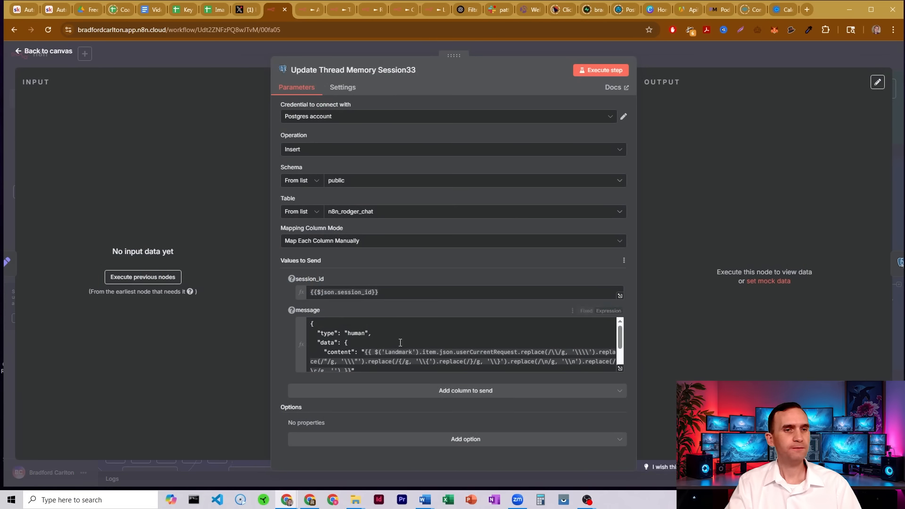
click(688, 54)
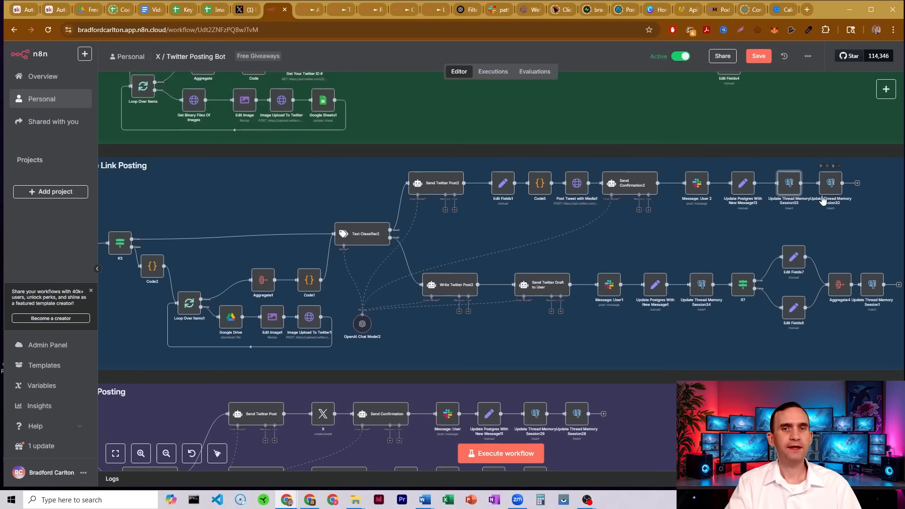
double_click(831, 188)
scroll(350, 353, down, 3)
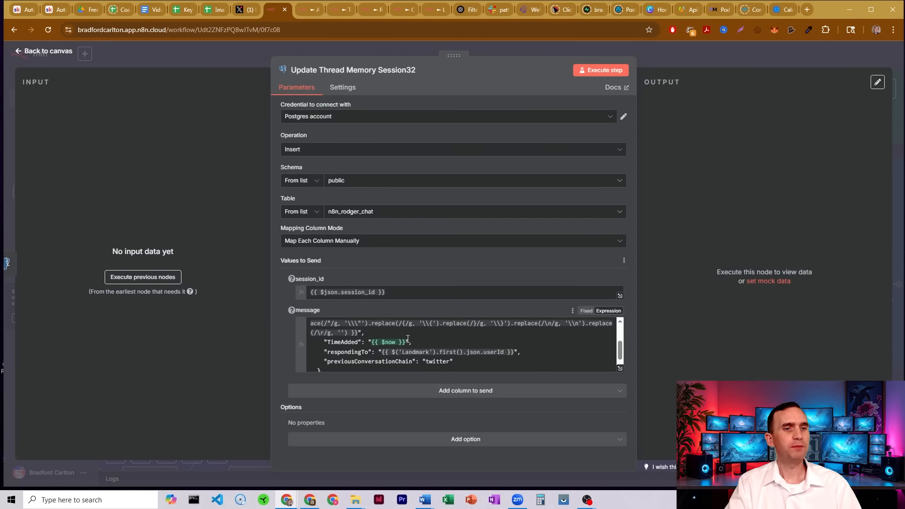
click(333, 333)
scroll(368, 338, up, 3)
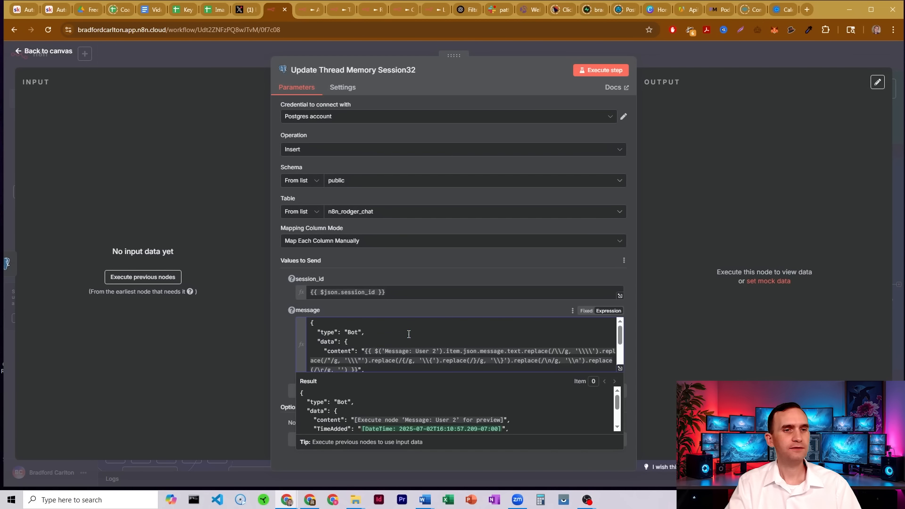
drag(375, 351, 493, 352)
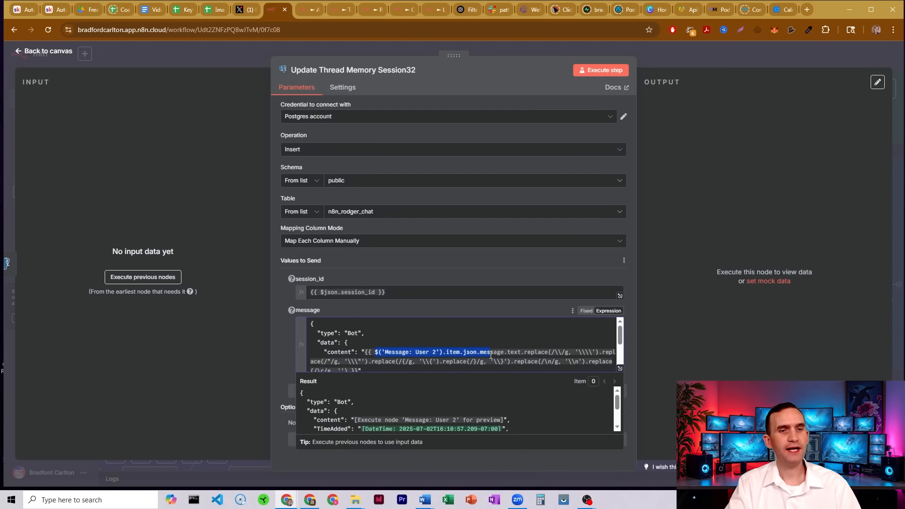
scroll(444, 337, down, 2)
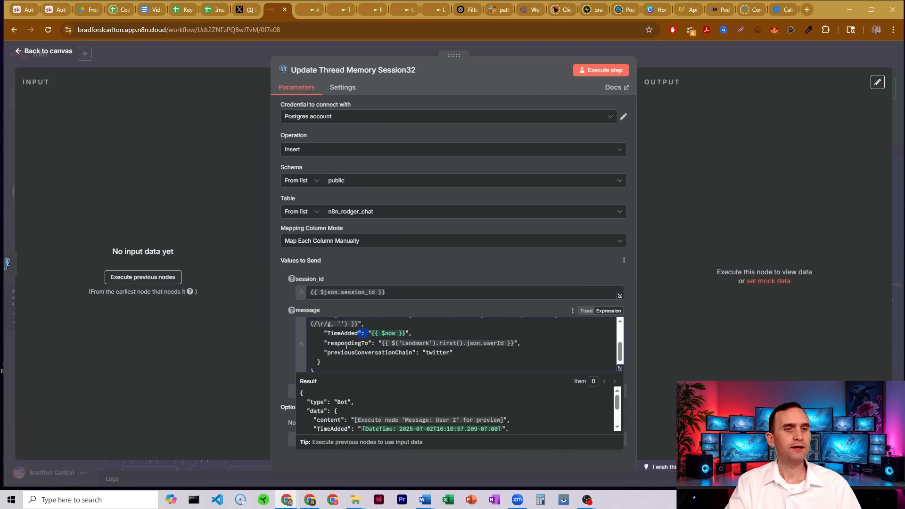
drag(347, 343, 533, 344)
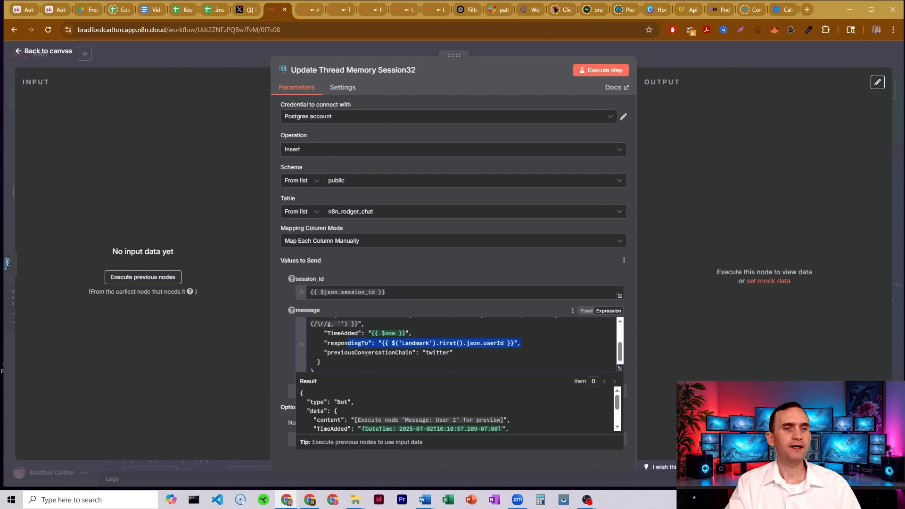
drag(366, 352, 456, 359)
click(459, 358)
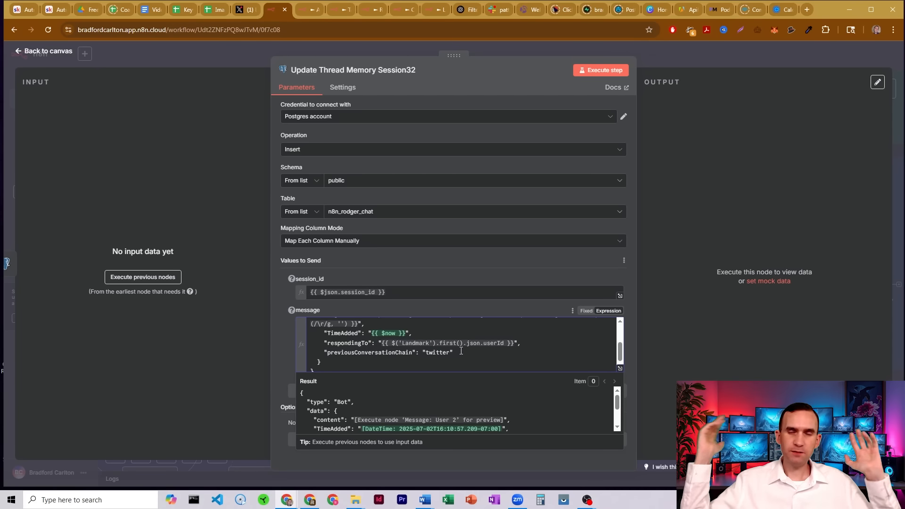
click(661, 60)
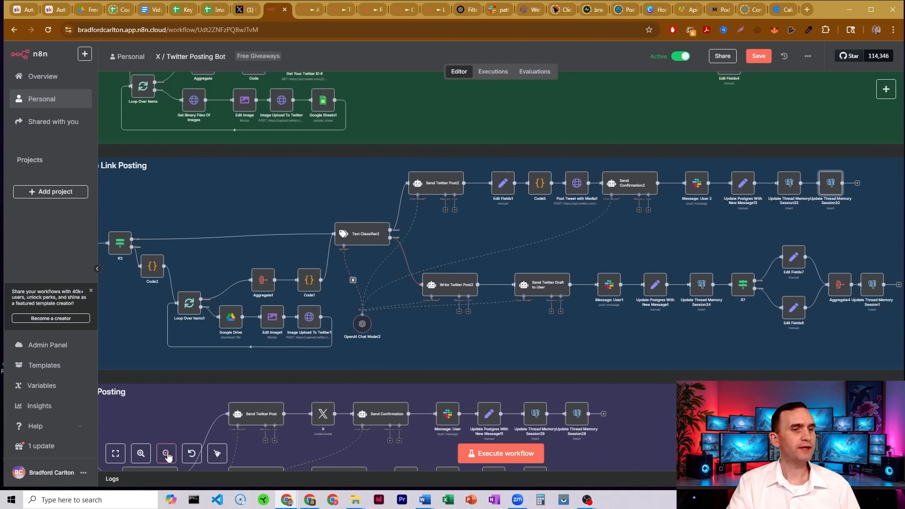
Open the If2 node in the Image Posting section and examine its Twitter ID is-not-empty condition.
click(166, 453)
scroll(453, 278, up, 7)
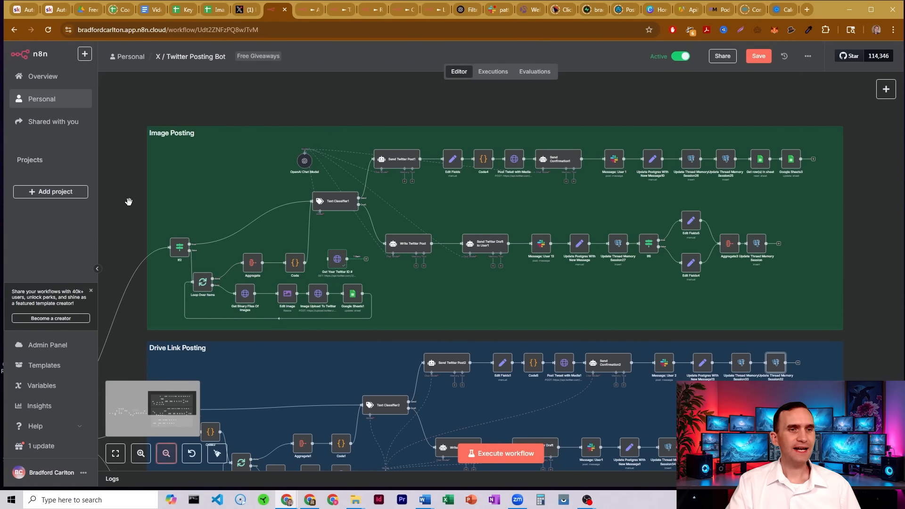
drag(128, 203, 158, 176)
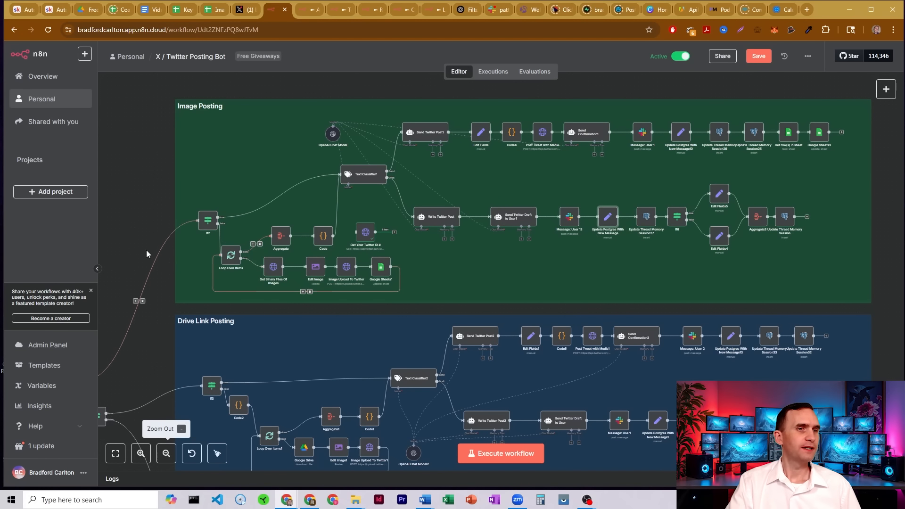
click(141, 453)
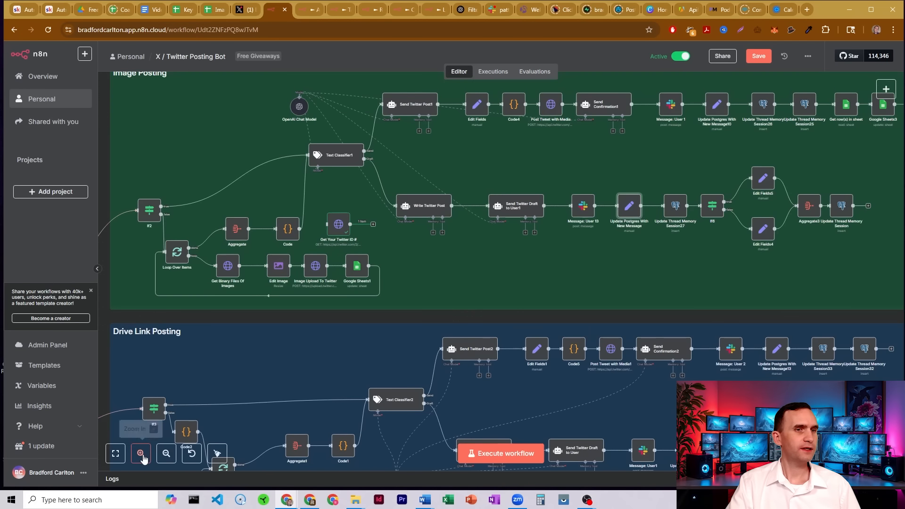
double_click(154, 210)
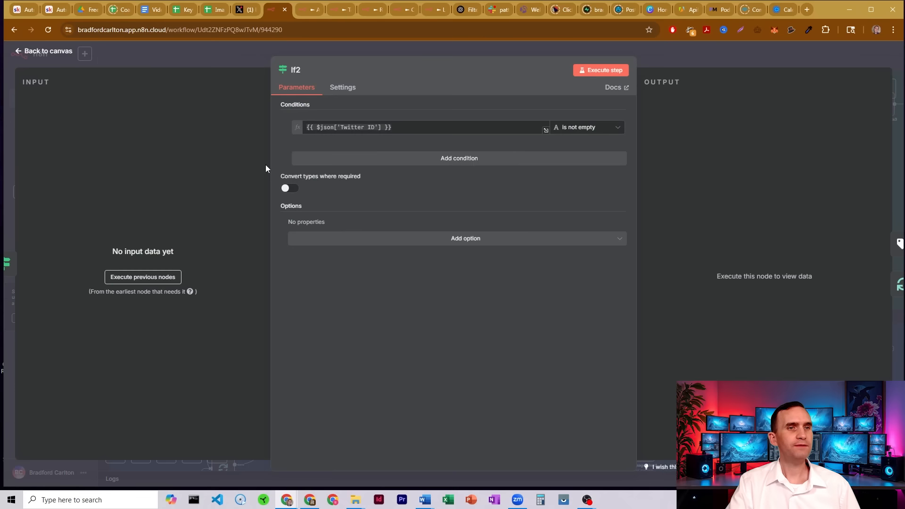
click(392, 127)
drag(393, 127, 304, 127)
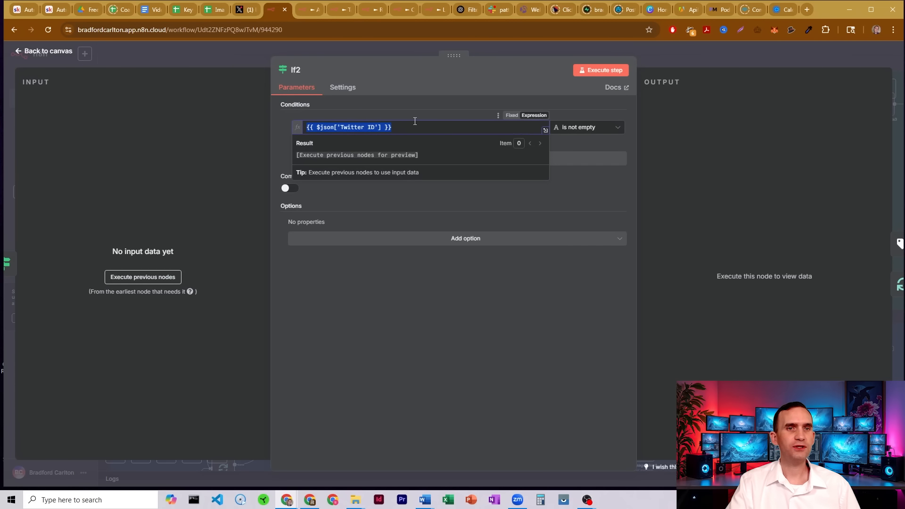
click(429, 106)
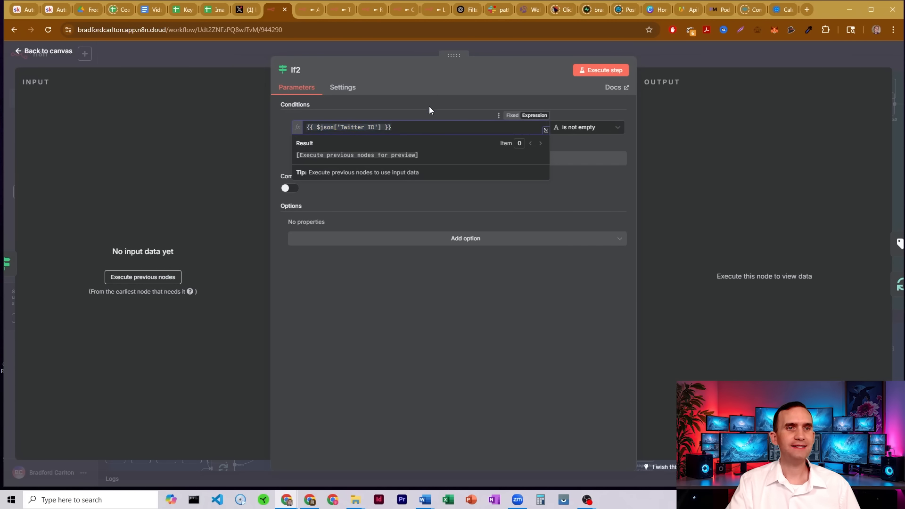
click(674, 59)
Examine the Twitter ID column of the latest row in the Image Links spreadsheet.
drag(103, 143, 333, 119)
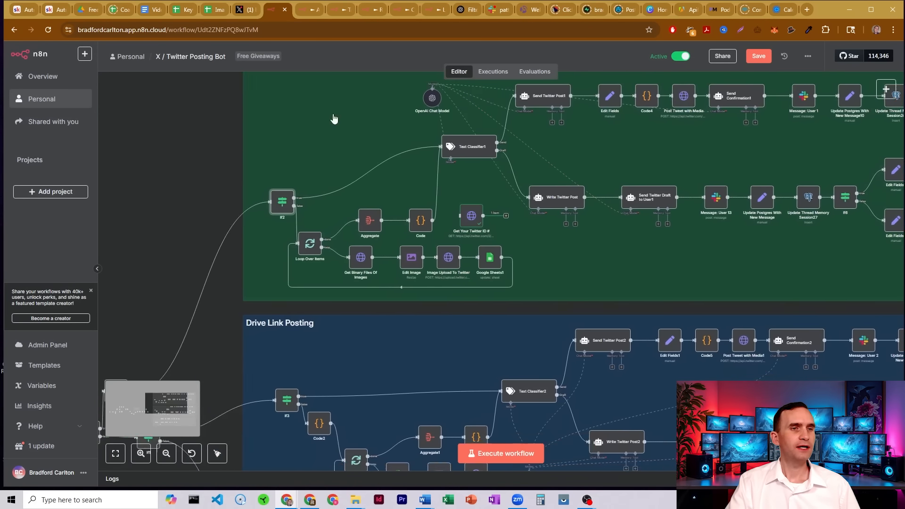
drag(276, 190, 503, 168)
drag(406, 239, 427, 189)
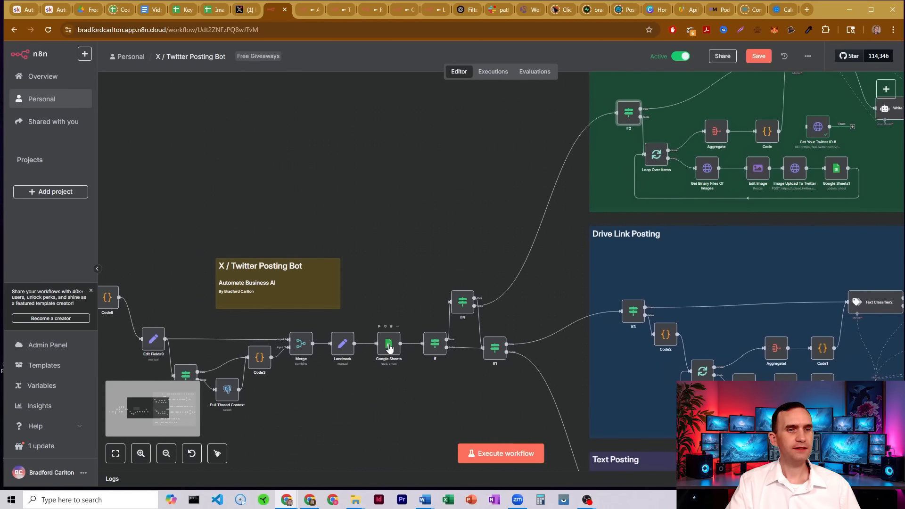
click(216, 10)
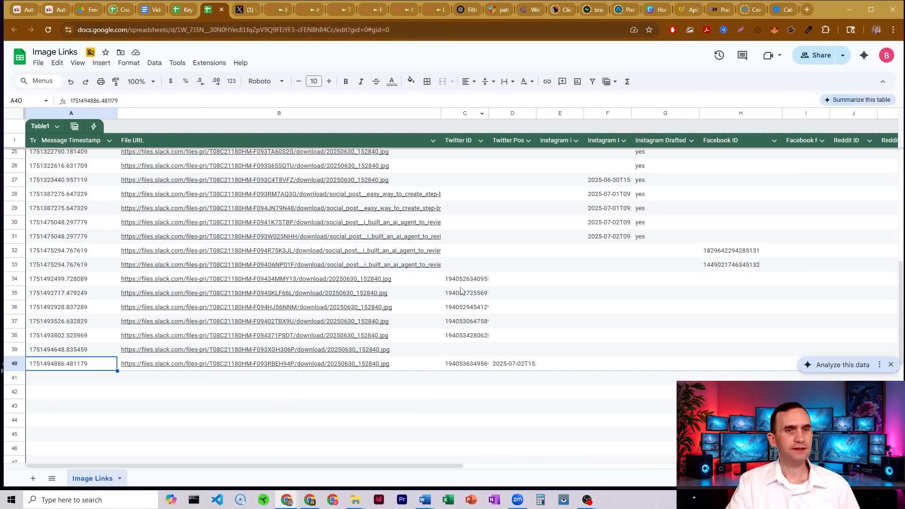
click(466, 364)
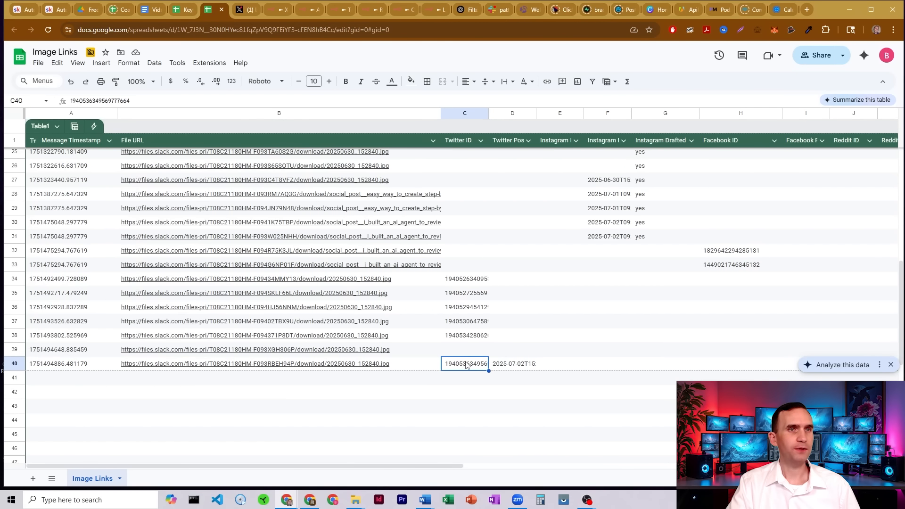
click(268, 10)
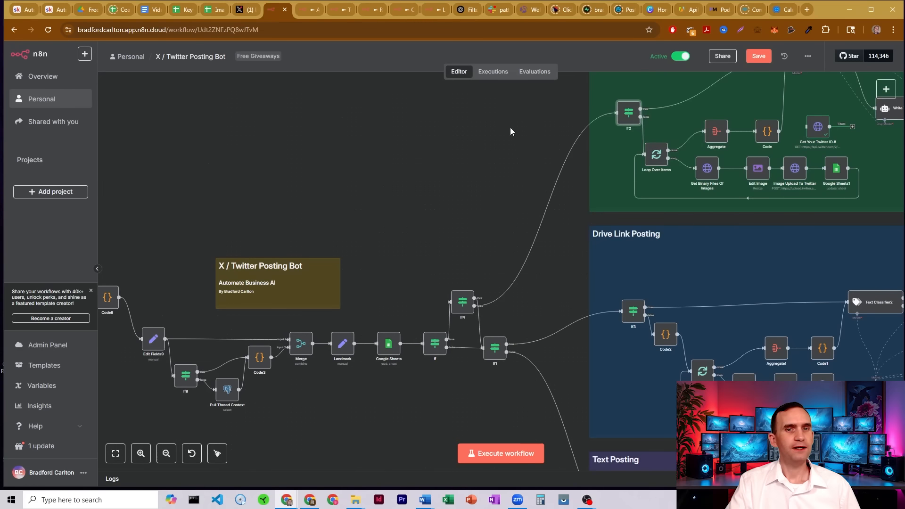
Open Get Binary Files Of Images and examine its GET method, URL expression and Slack OAuth2 credential.
drag(510, 127, 201, 252)
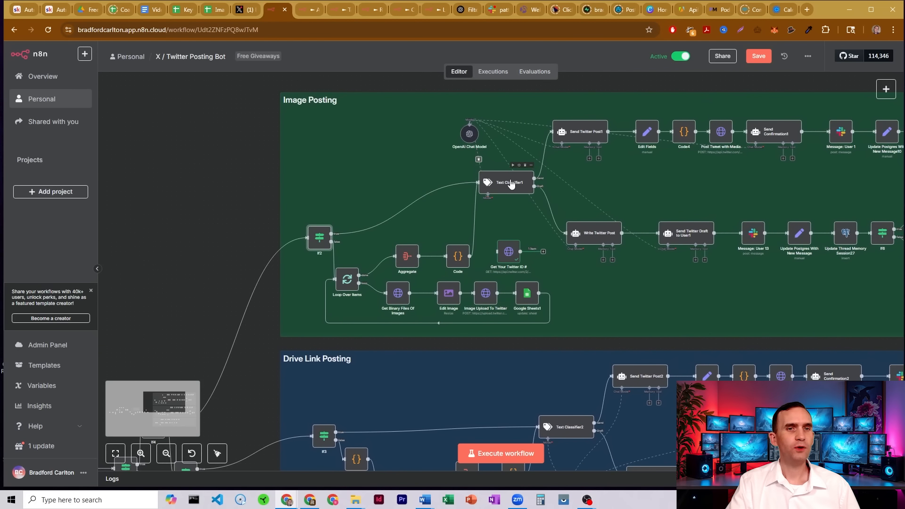
click(511, 184)
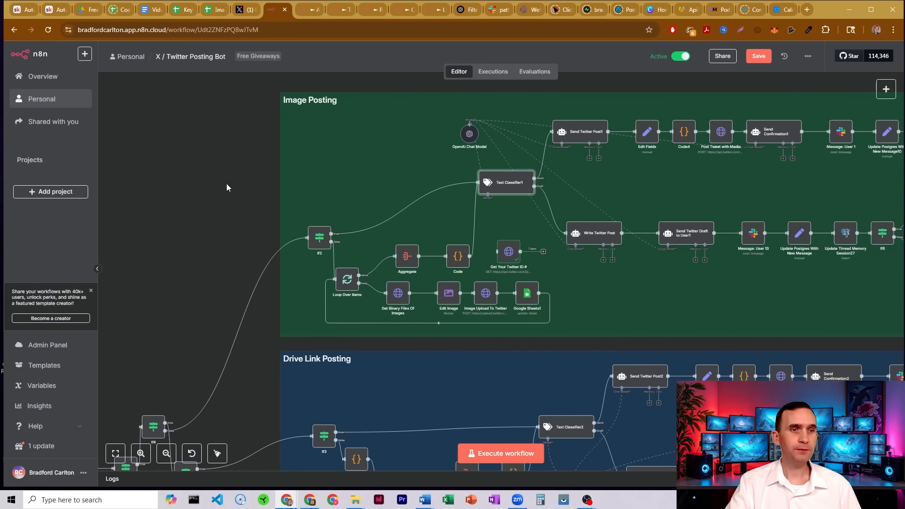
double_click(347, 282)
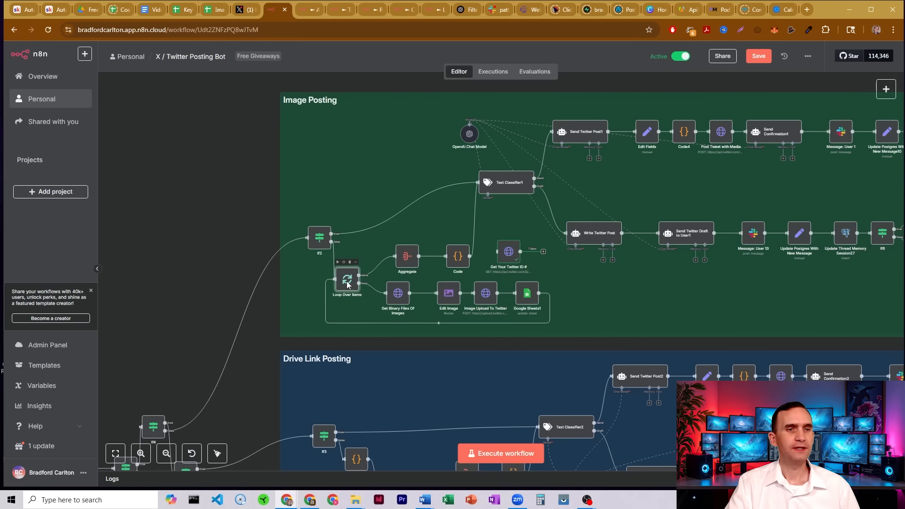
click(602, 53)
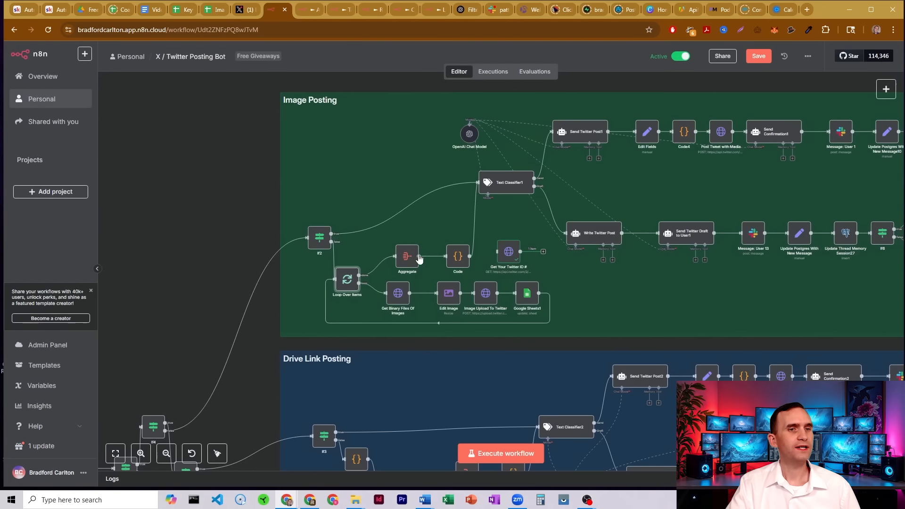
double_click(397, 295)
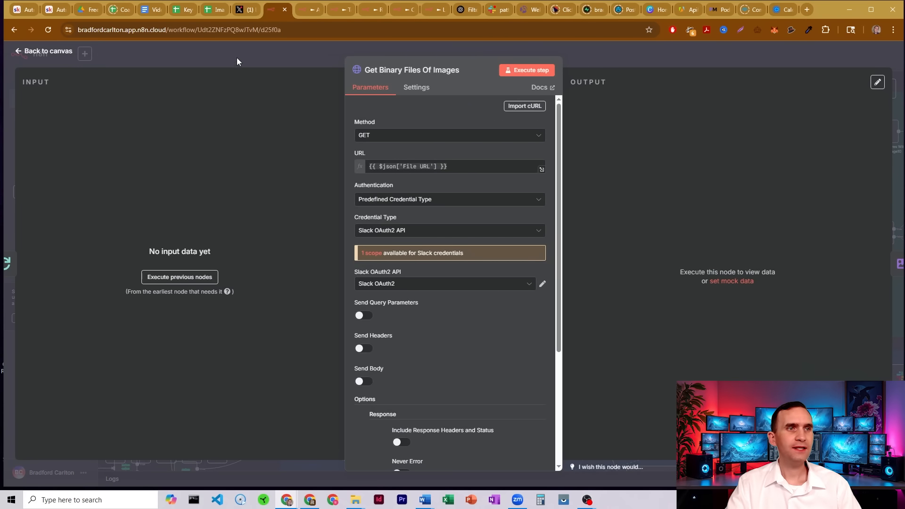
click(217, 10)
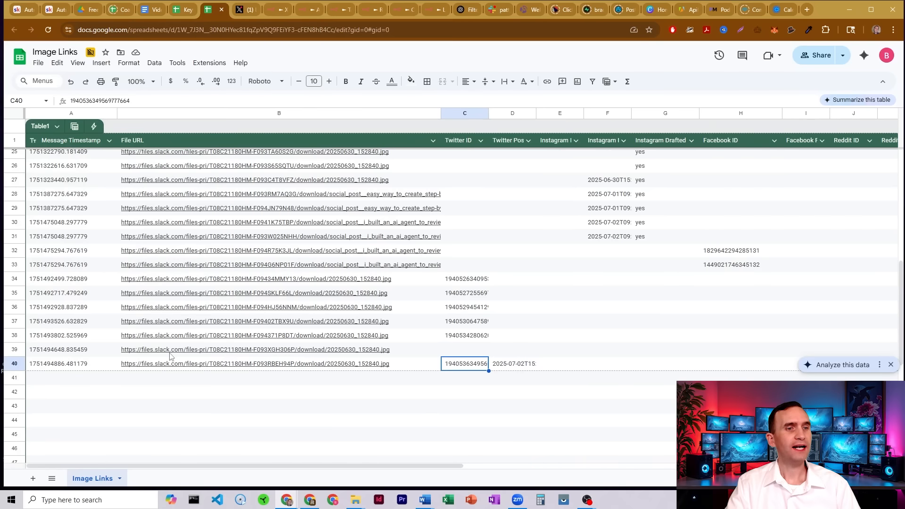
click(278, 10)
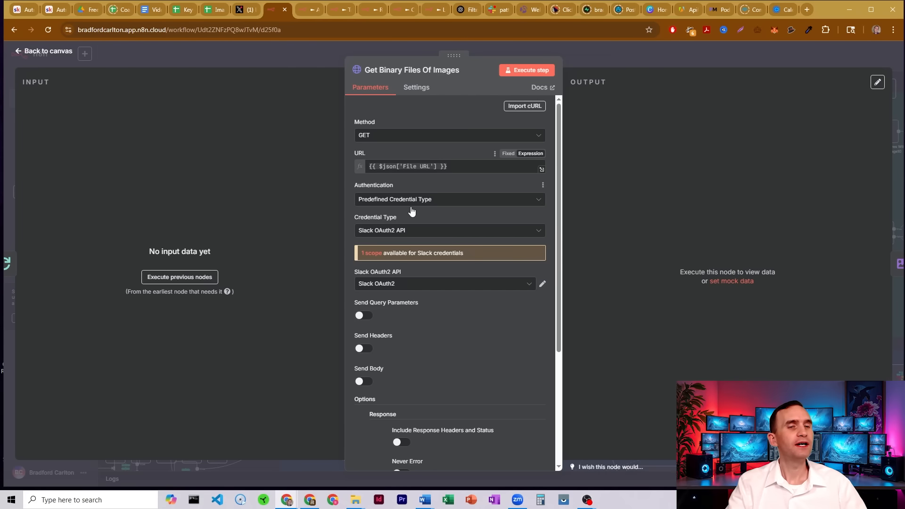
click(313, 47)
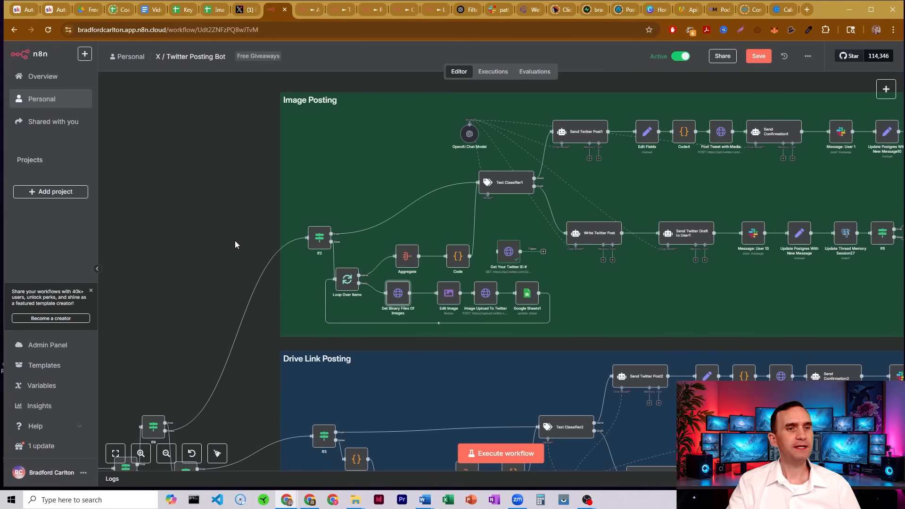
Reopen Get Binary Files Of Images and compare its File URL expression with the spreadsheet's File URL column.
drag(236, 244, 469, 130)
drag(278, 186, 328, 169)
click(367, 351)
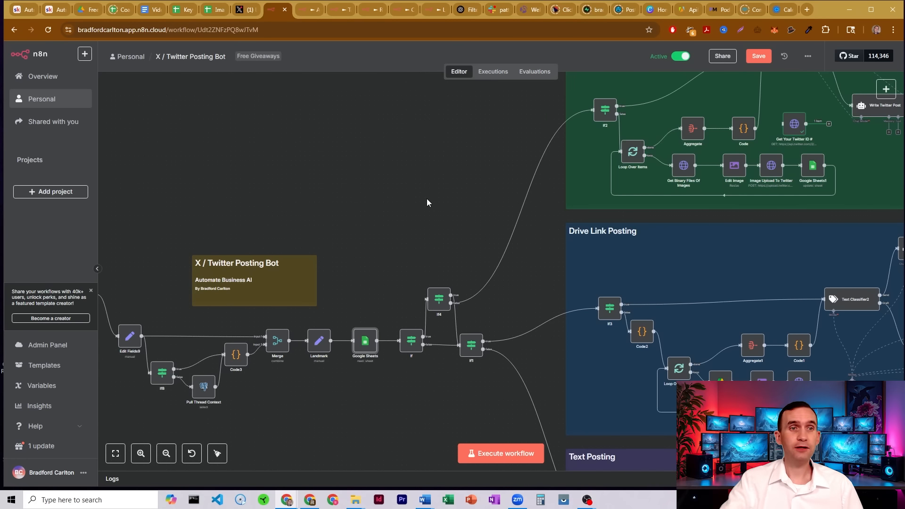
drag(493, 144, 260, 231)
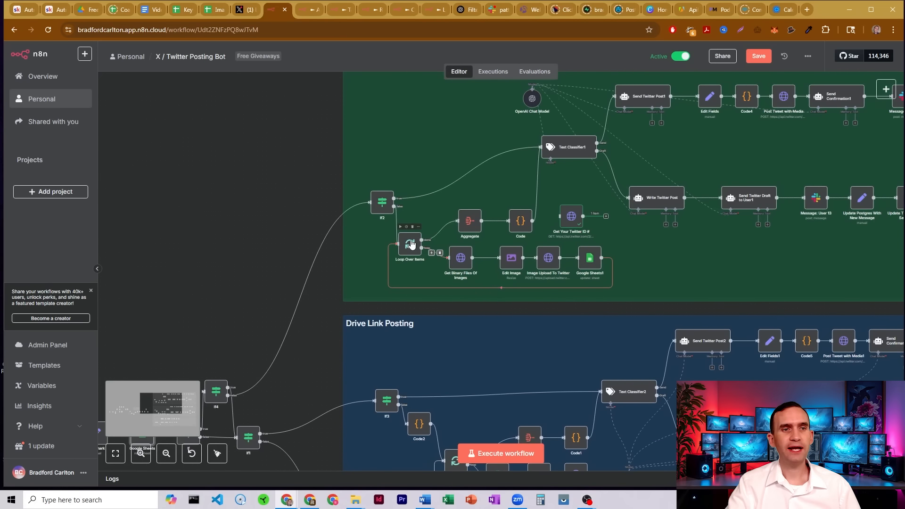
drag(277, 185, 198, 198)
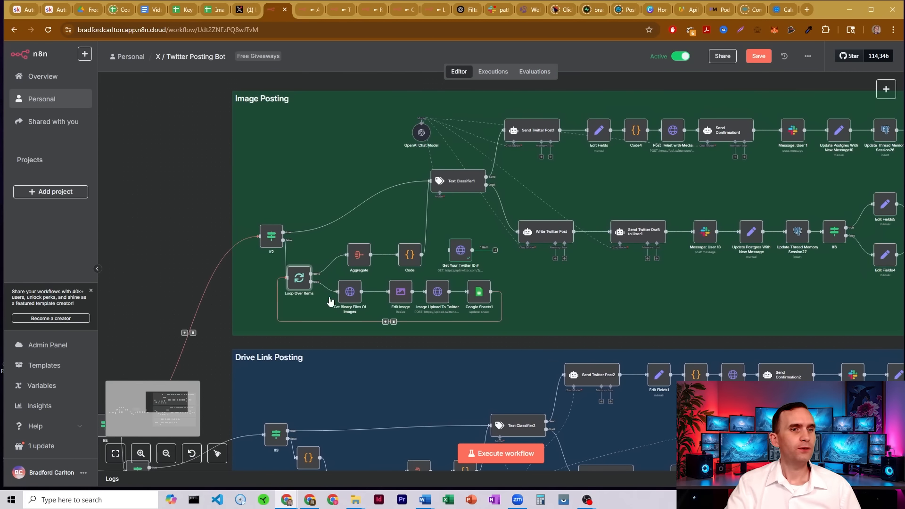
double_click(351, 291)
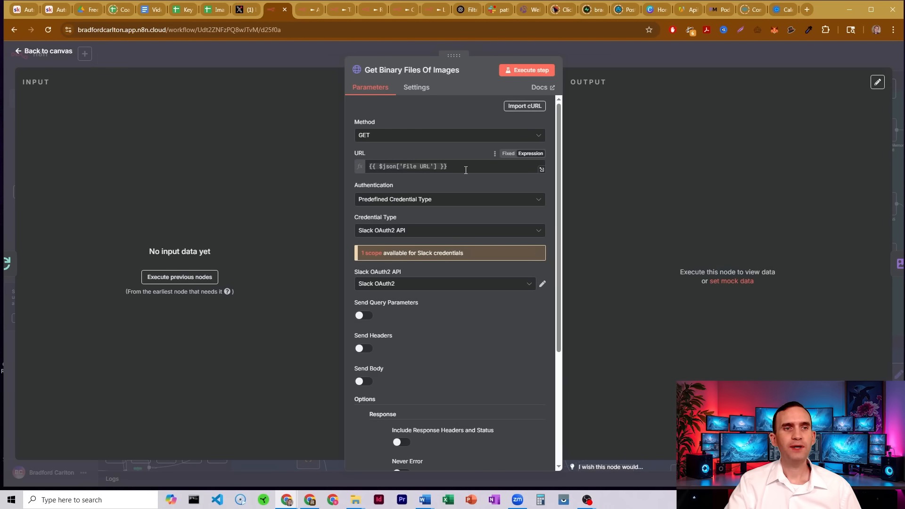
drag(465, 169, 383, 168)
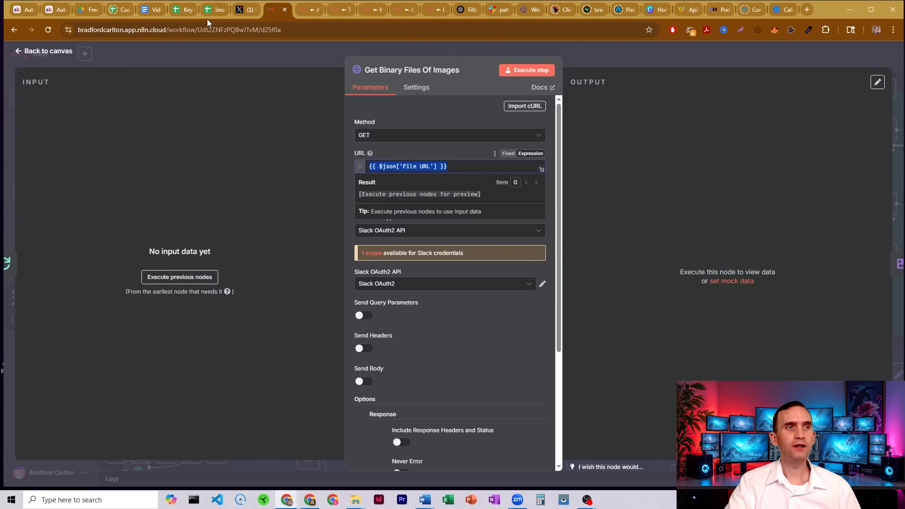
click(216, 9)
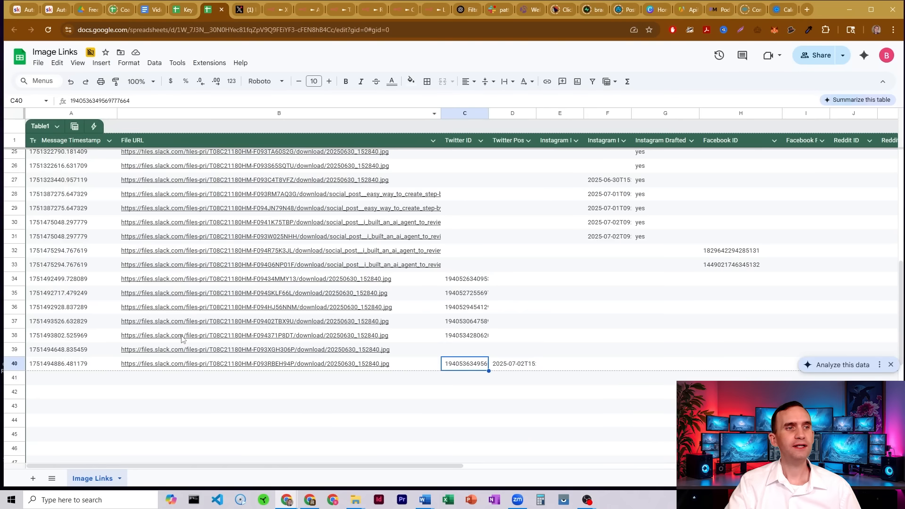
click(186, 366)
click(278, 9)
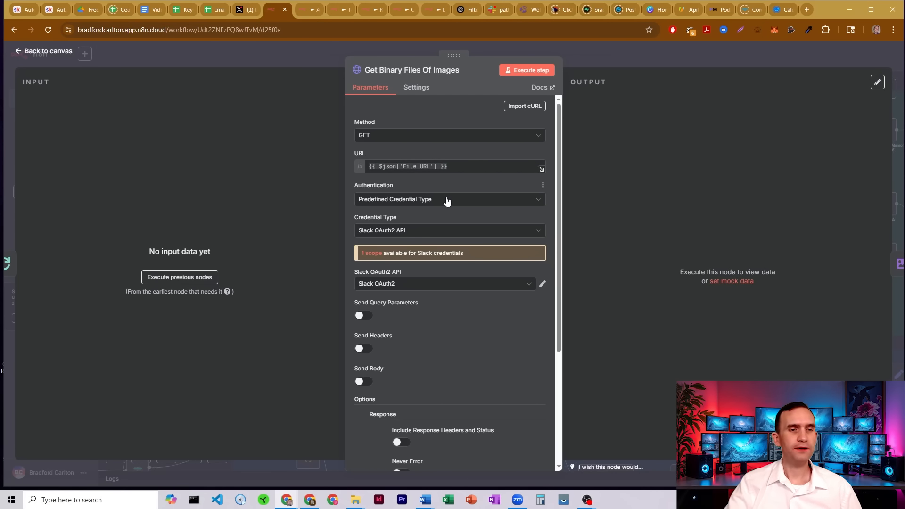
Examine the response options of Get Binary Files Of Images, including File response format and binary output field.
scroll(447, 201, down, 5)
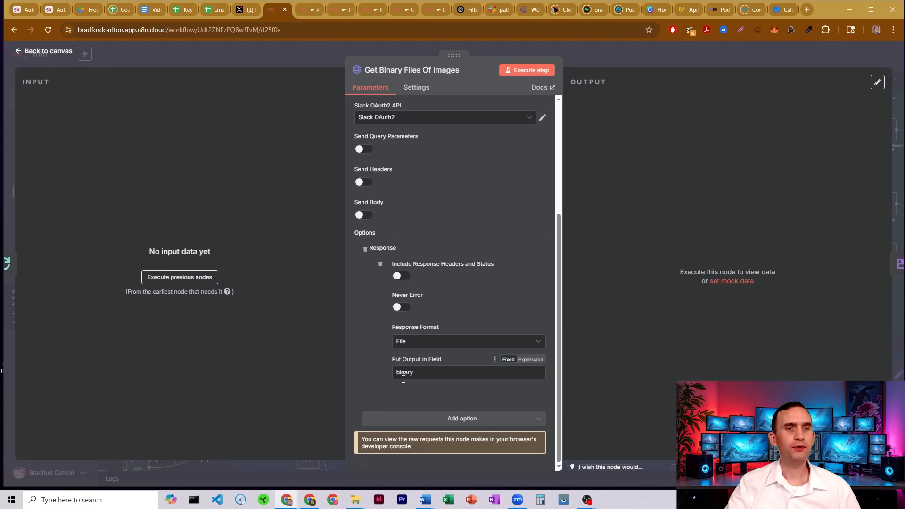
click(598, 56)
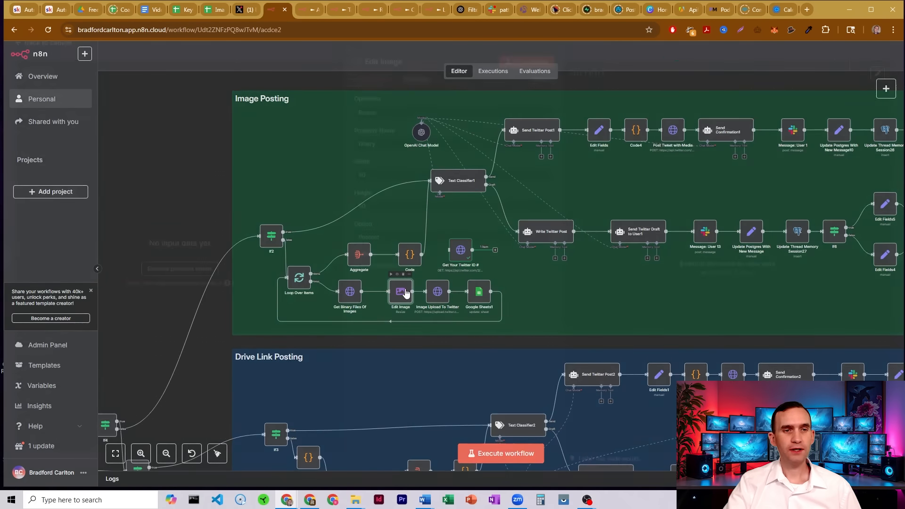
Open Image Upload To Twitter and examine its POST upload URL, X OAuth credential and form-data body parameters.
double_click(401, 293)
click(587, 55)
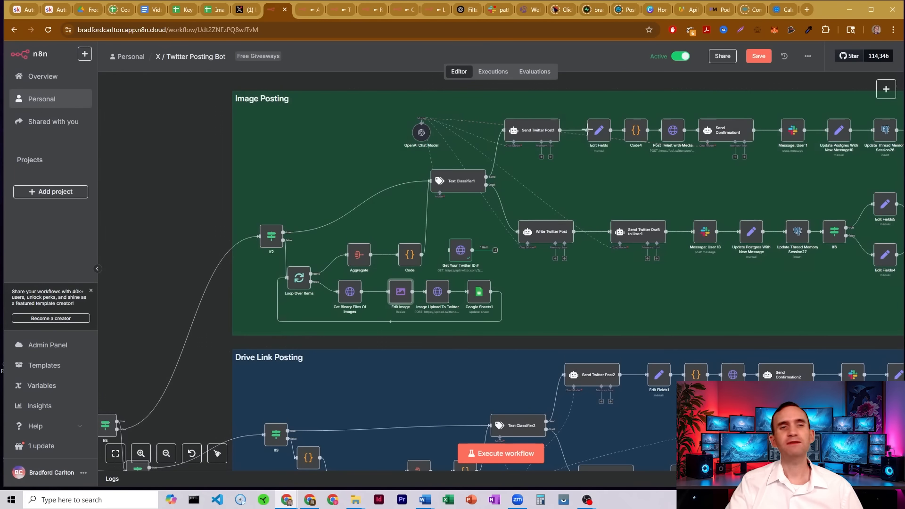
click(440, 292)
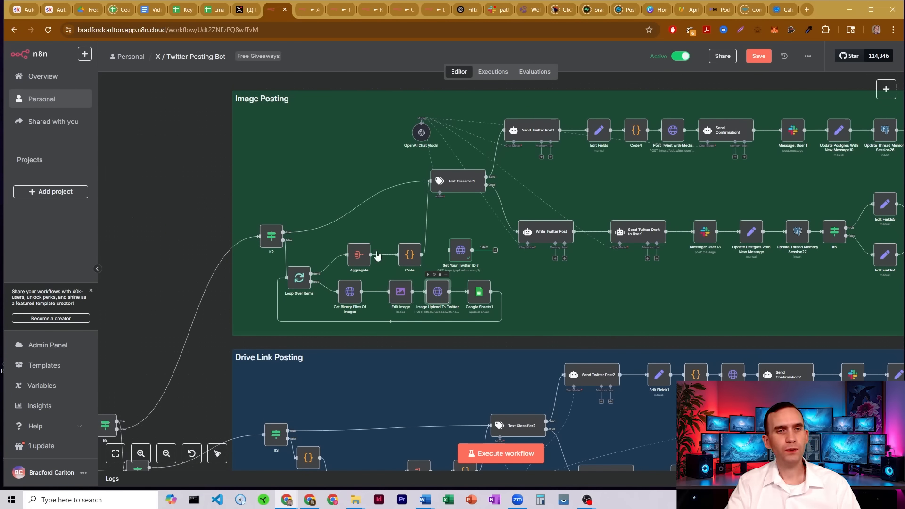
key(Return)
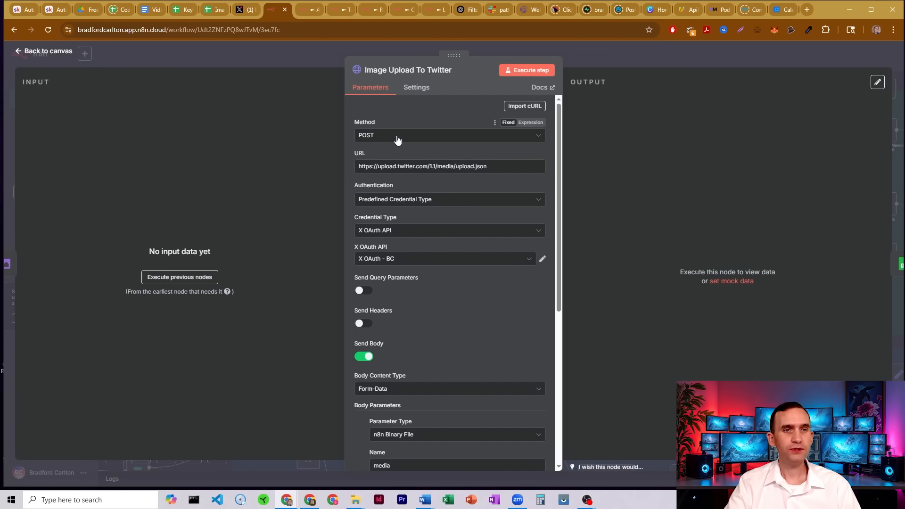
drag(487, 169, 361, 170)
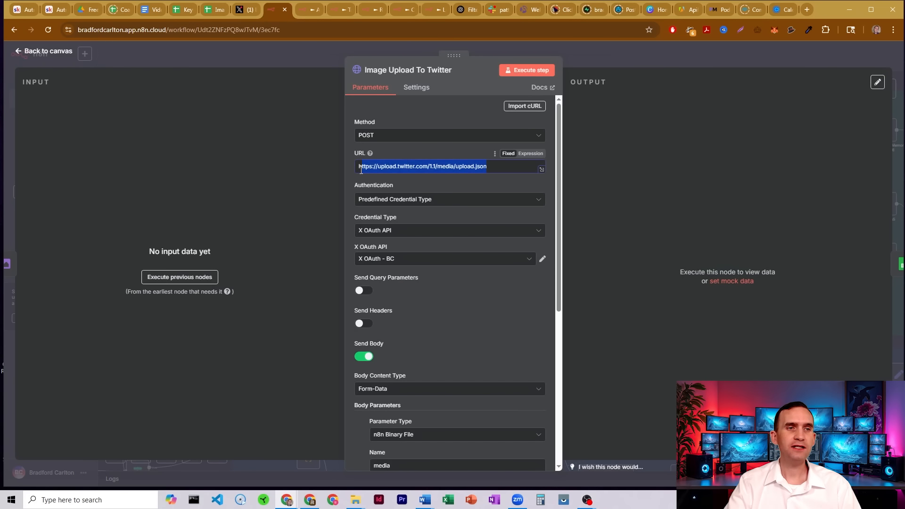
click(409, 149)
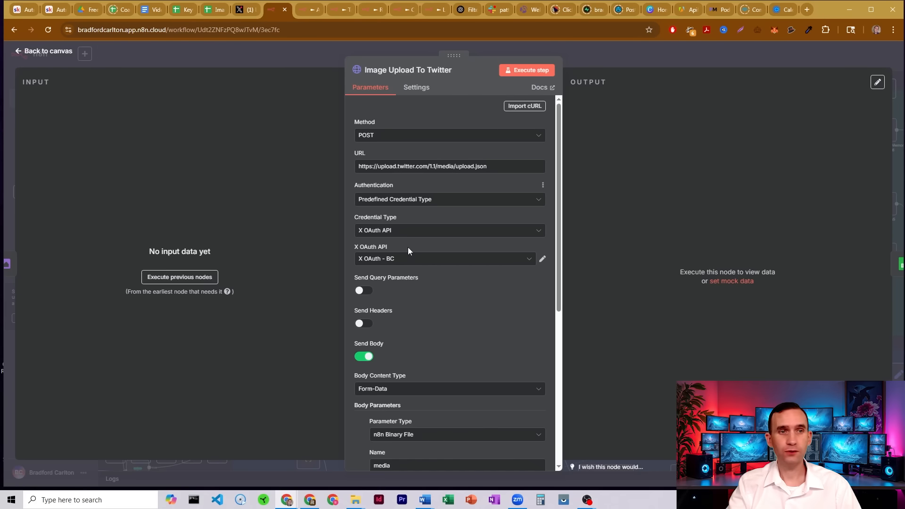
scroll(430, 189, down, 3)
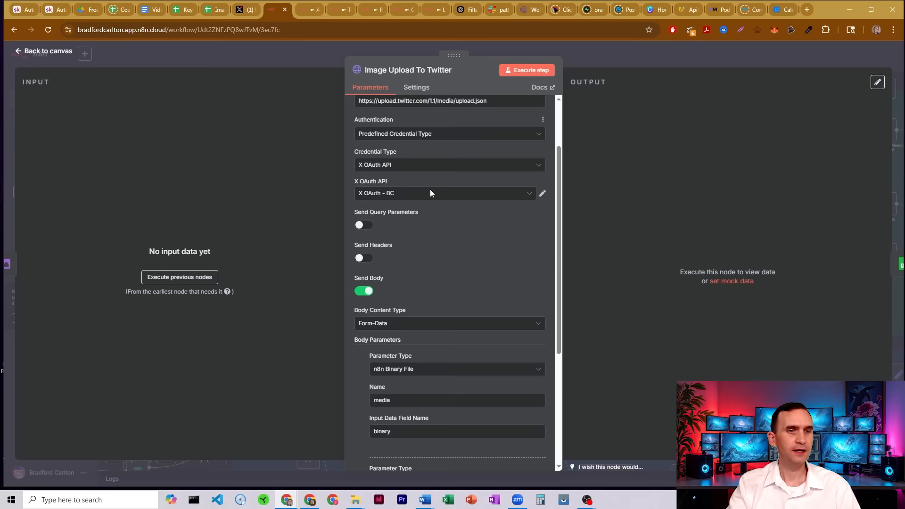
scroll(432, 189, down, 2)
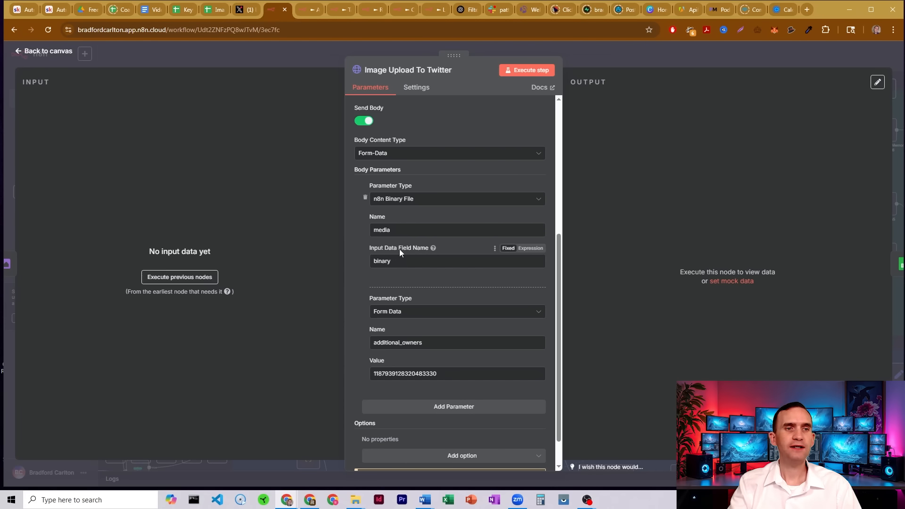
scroll(423, 233, down, 1)
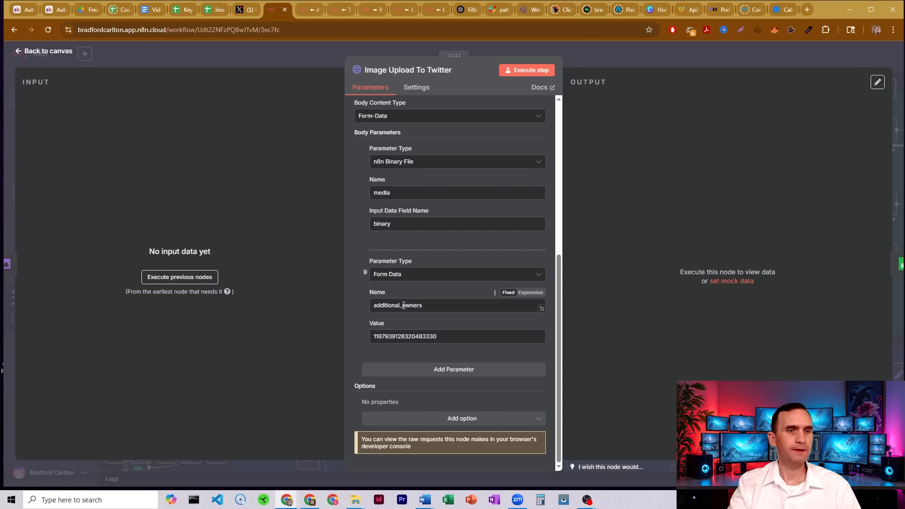
drag(438, 336, 353, 339)
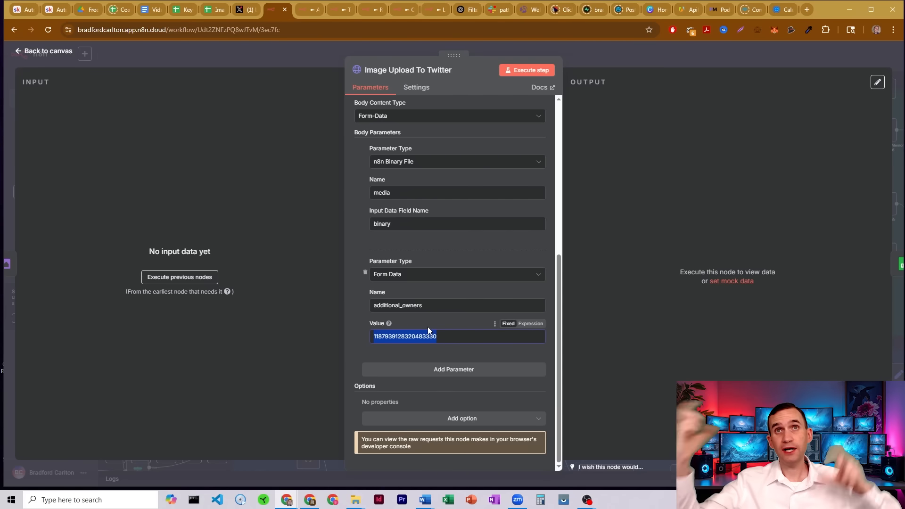
click(586, 58)
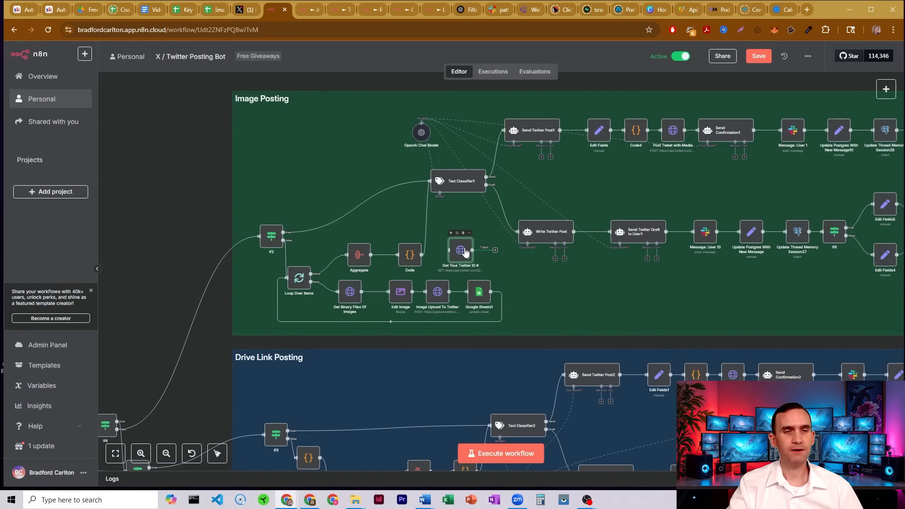
Open the Google Sheets1 node and examine its Update Row settings, File URL match and Twitter ID mapping.
drag(464, 252, 464, 248)
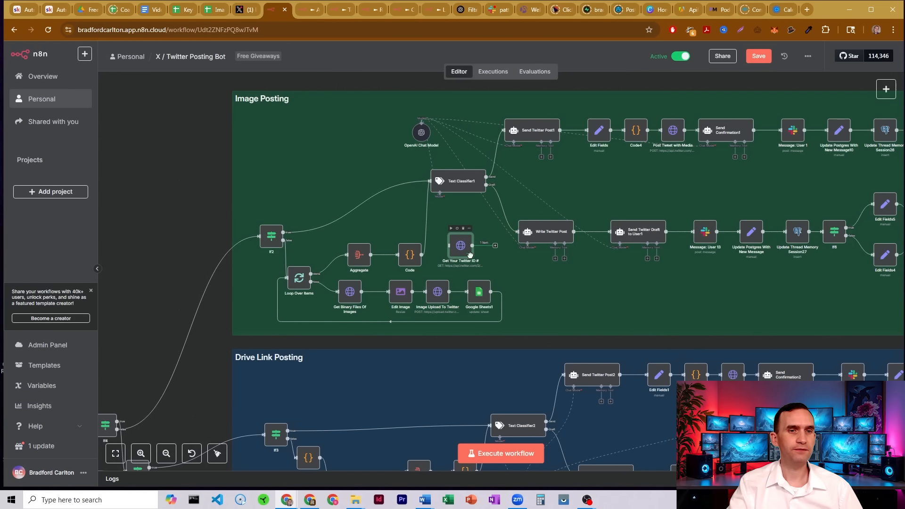
click(435, 293)
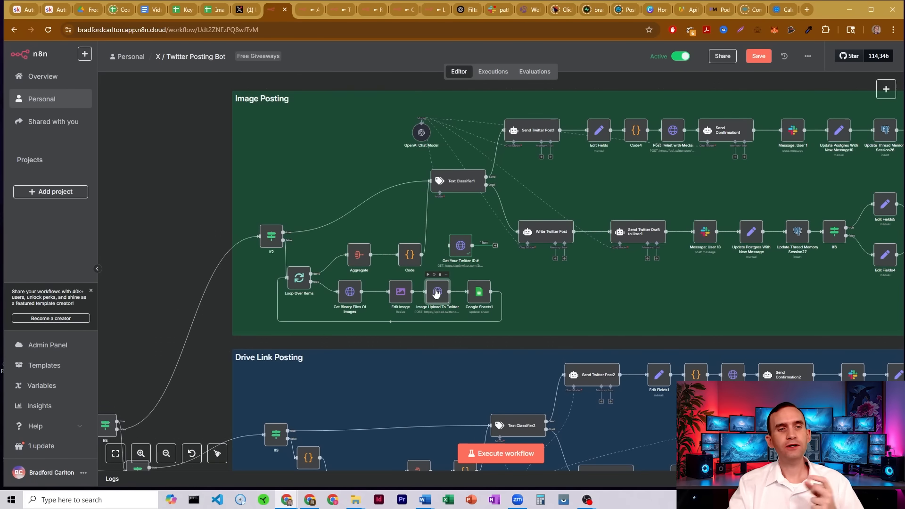
double_click(482, 294)
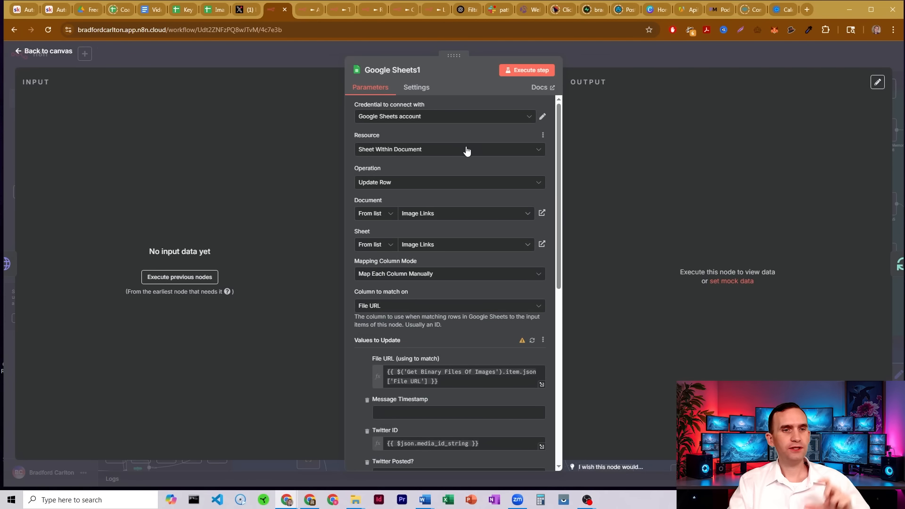
scroll(466, 148, down, 1)
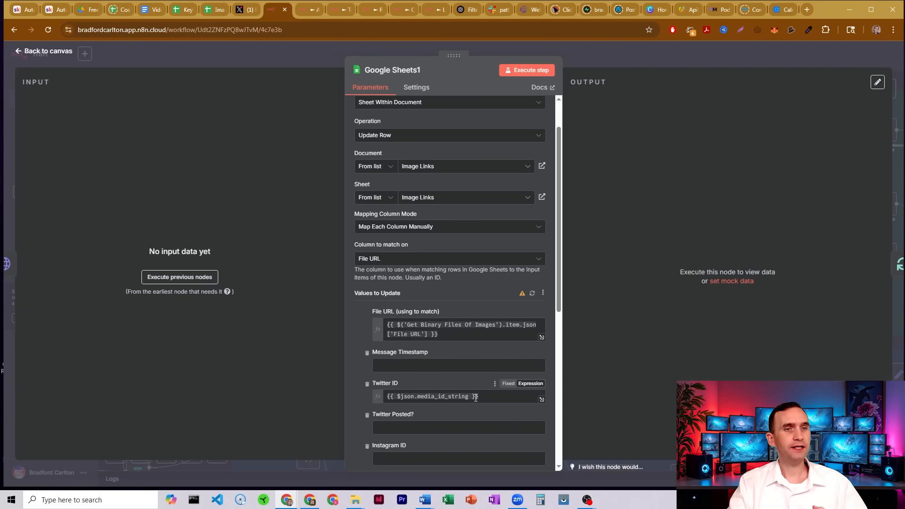
Compare the mapping with the Twitter ID column in the Image Links spreadsheet, then close the node.
click(212, 11)
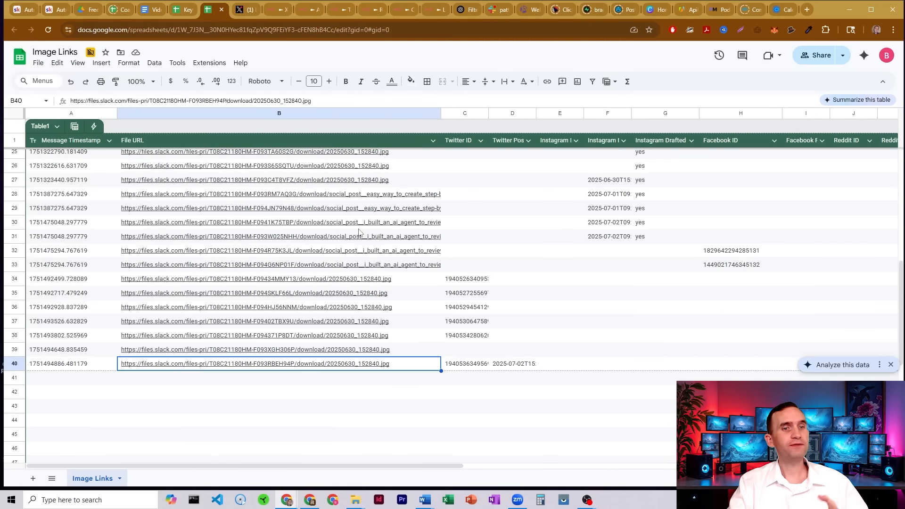
click(481, 368)
click(478, 379)
click(473, 391)
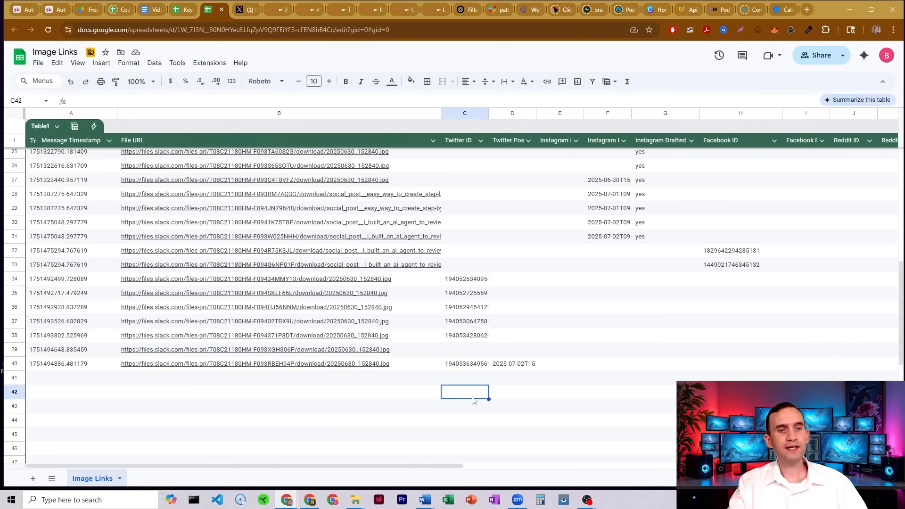
click(475, 408)
click(272, 5)
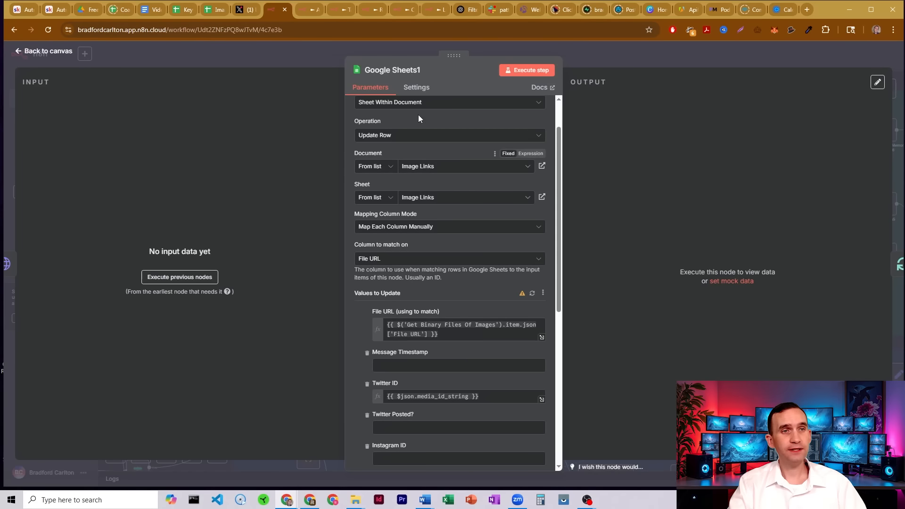
key(Escape)
scroll(331, 198, down, 5)
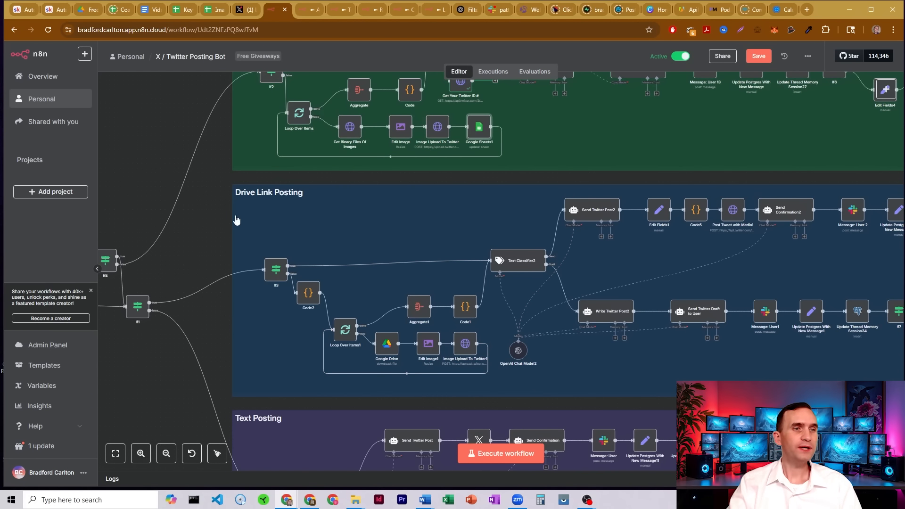
scroll(199, 230, up, 3)
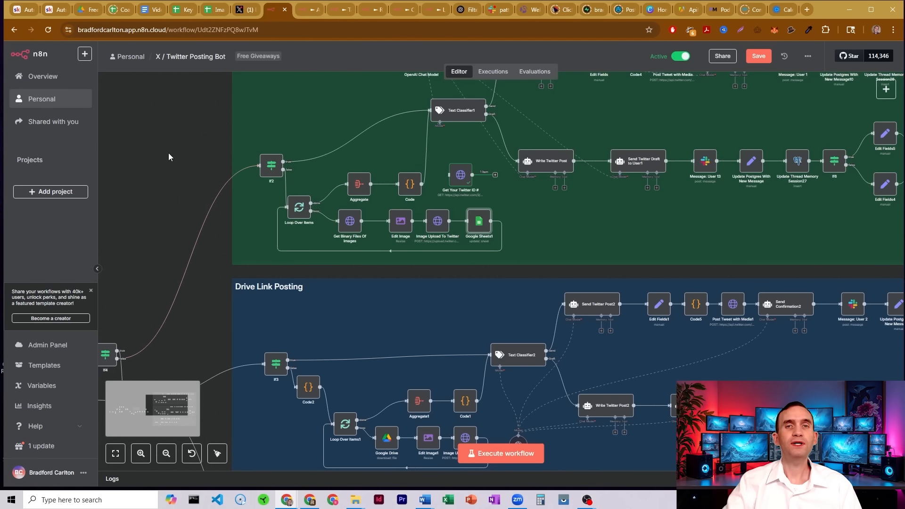
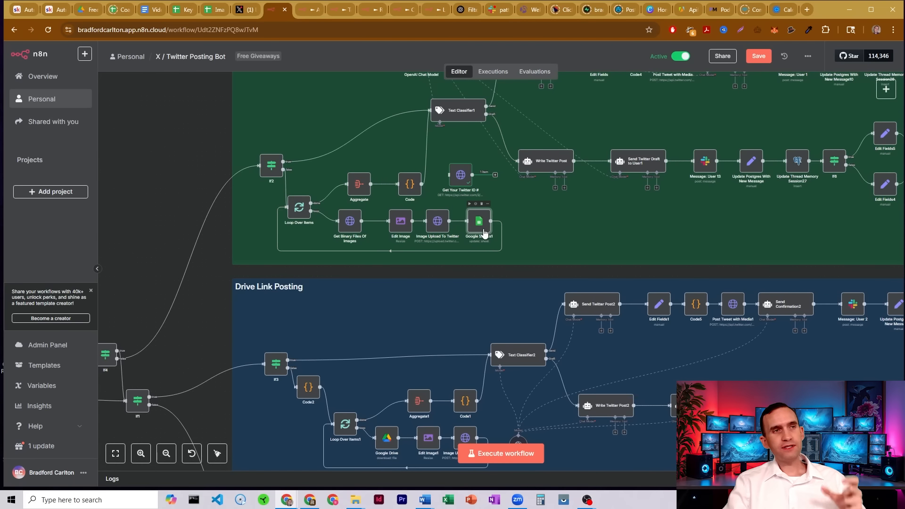
Examine the newest Image Links row's file URL and Twitter ID, then return to the workflow tab.
click(183, 12)
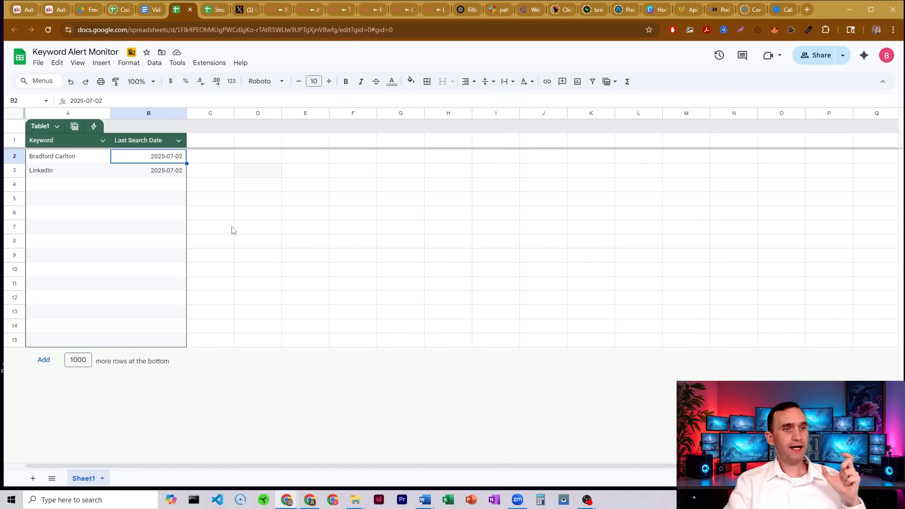
click(217, 10)
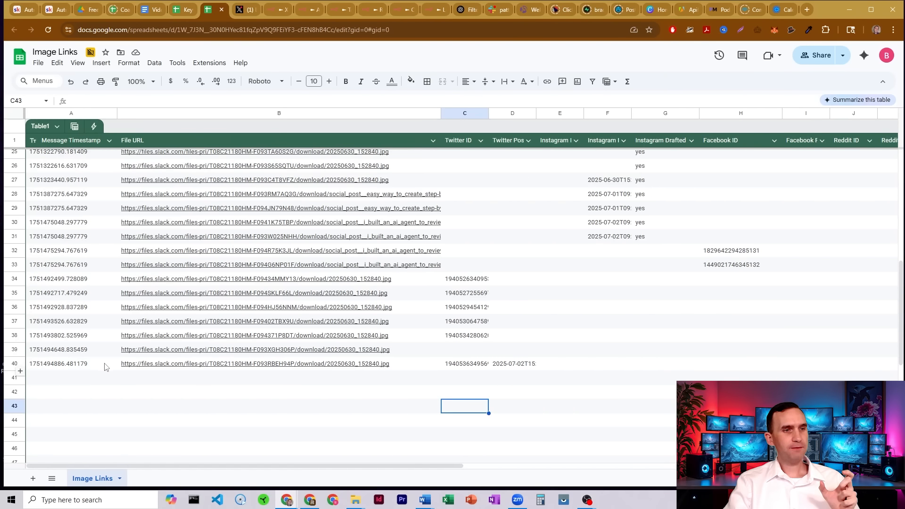
click(396, 369)
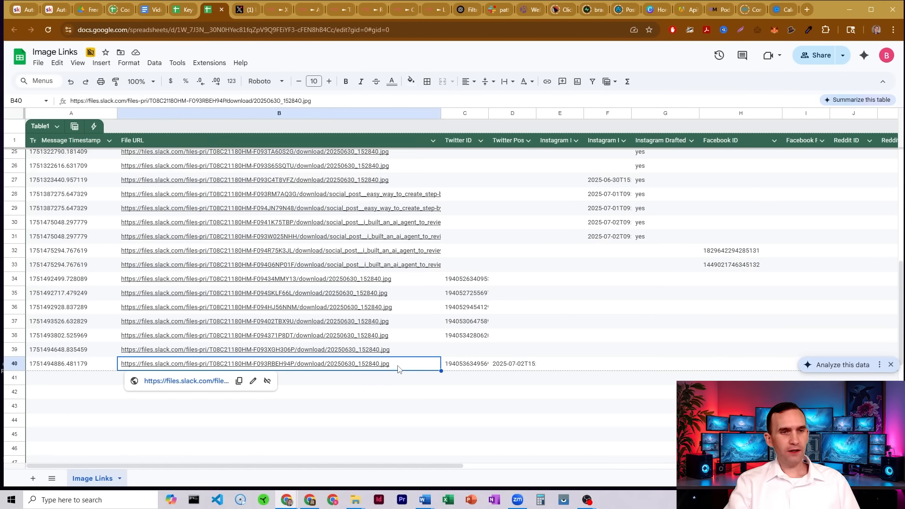
click(469, 368)
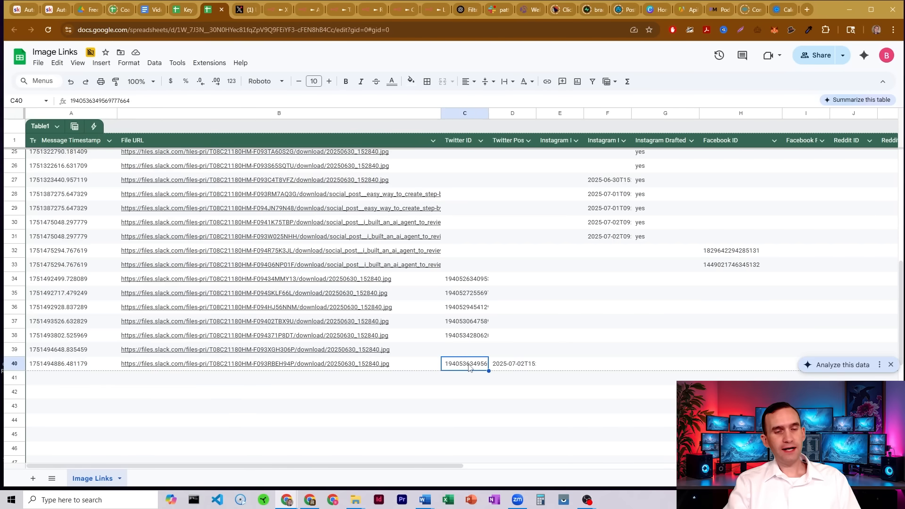
click(269, 14)
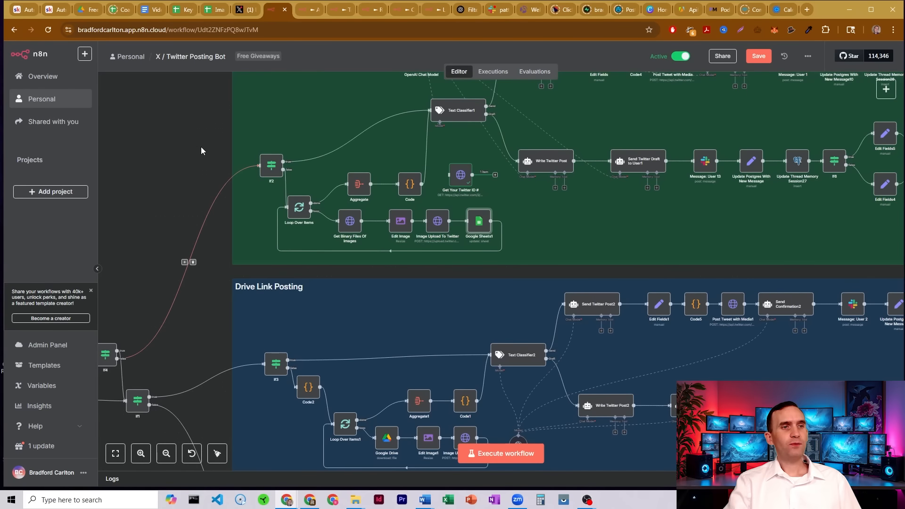
Open the Code node in Image Posting and examine its script collecting Twitter IDs into twitterMediaIds.
drag(201, 146, 102, 242)
drag(600, 89, 578, 97)
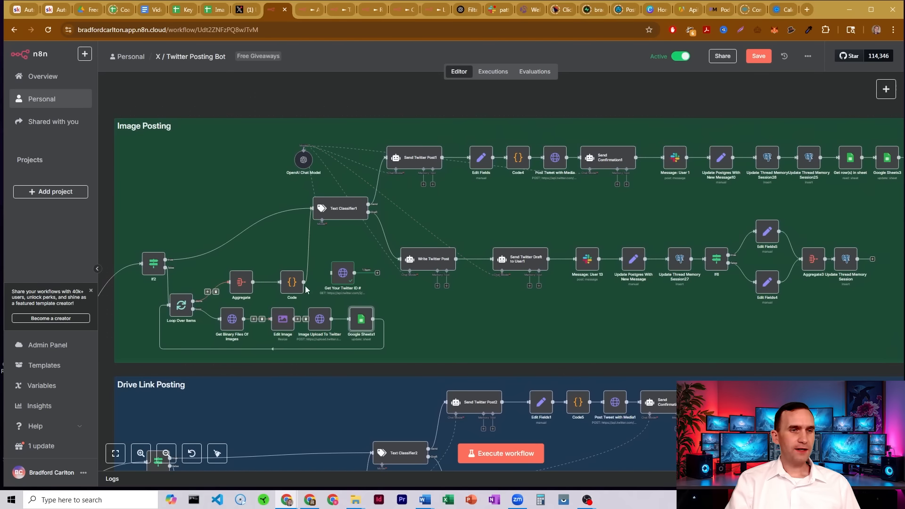
mouse_move(240, 287)
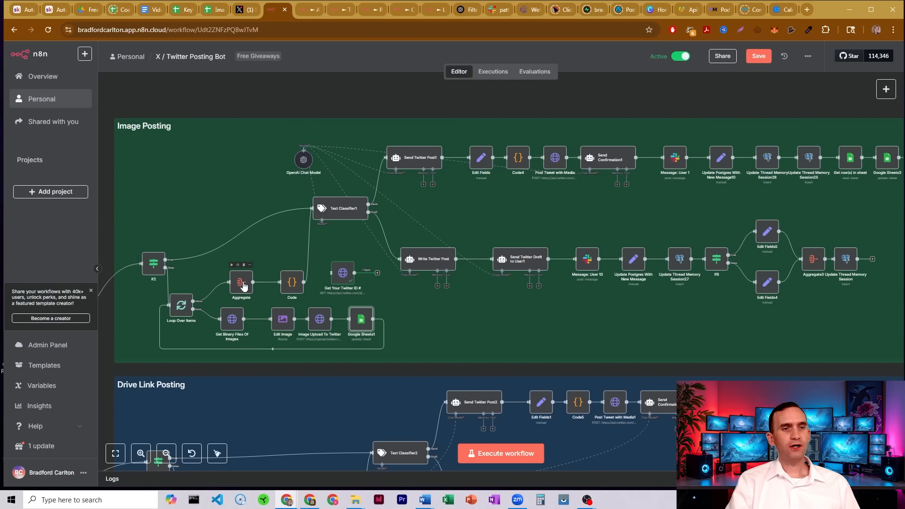
double_click(293, 284)
scroll(456, 268, down, 2)
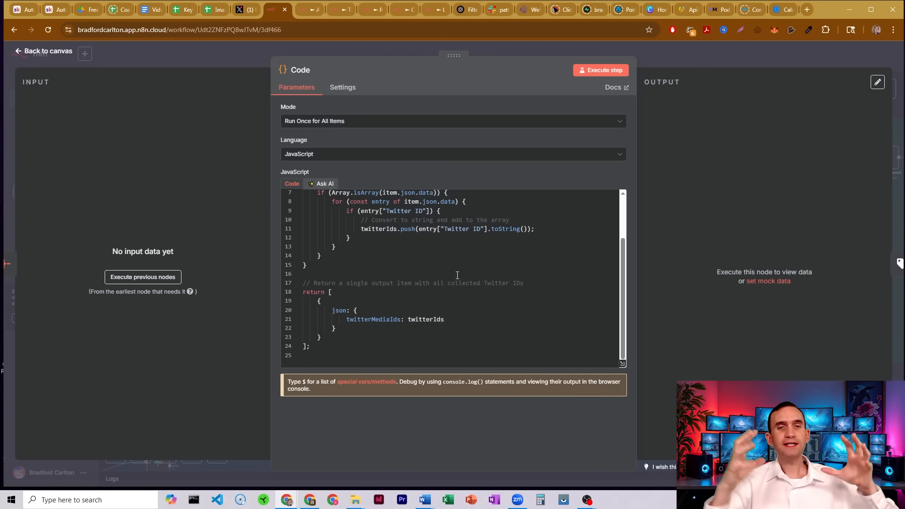
click(660, 53)
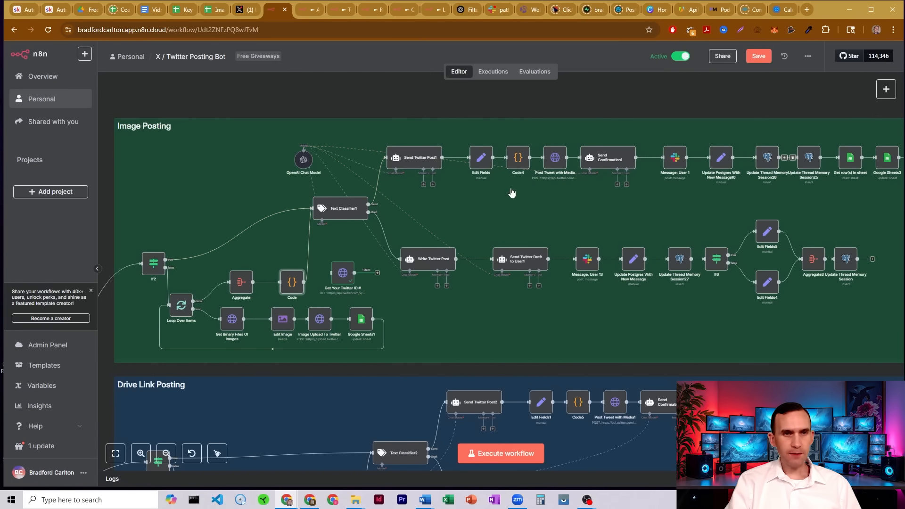
Follow the image branch from Write Twitter Post to Send Twitter Draft to User1.
scroll(551, 177, down, 5)
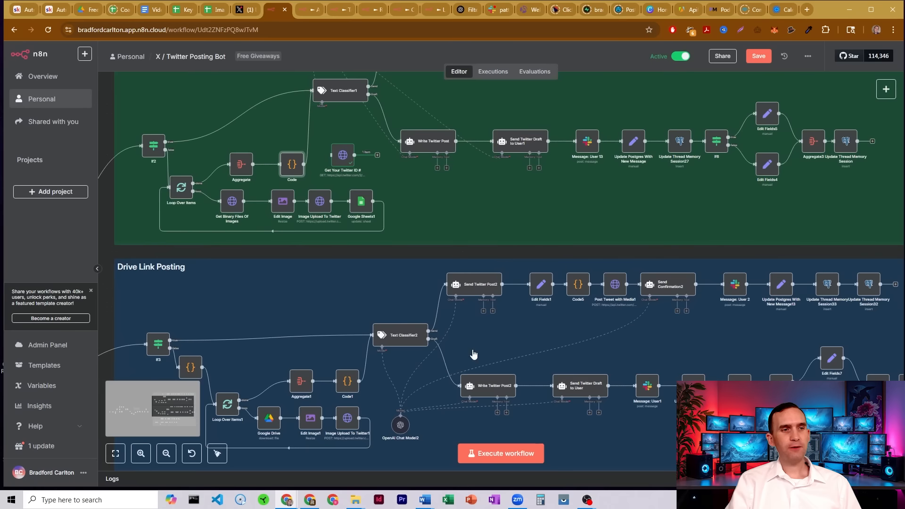
scroll(578, 287, up, 5)
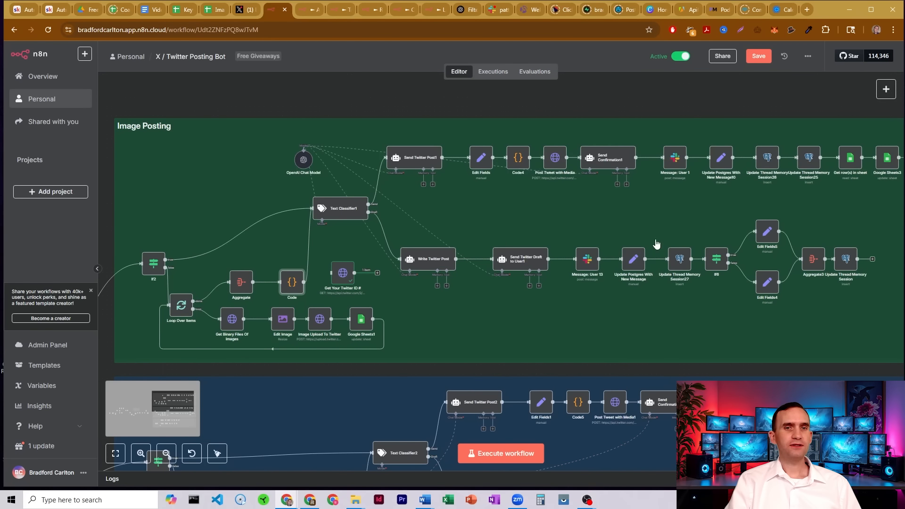
click(426, 261)
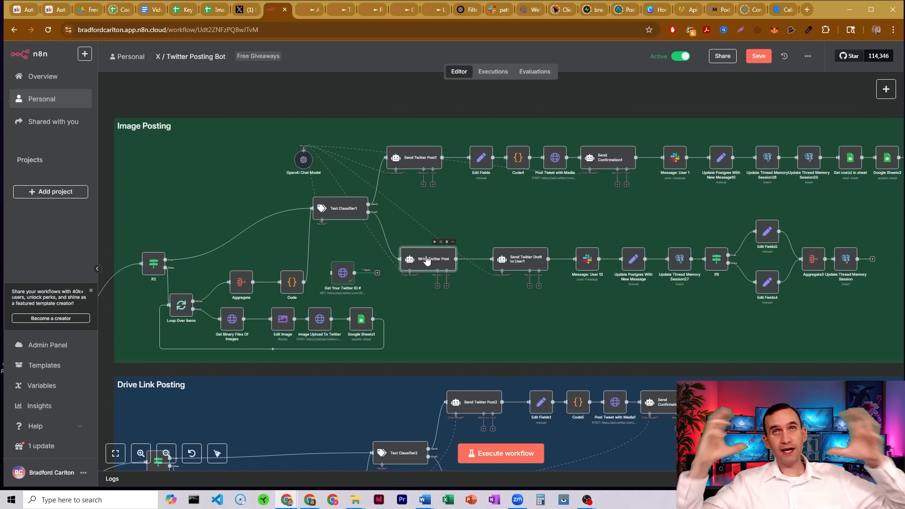
click(526, 264)
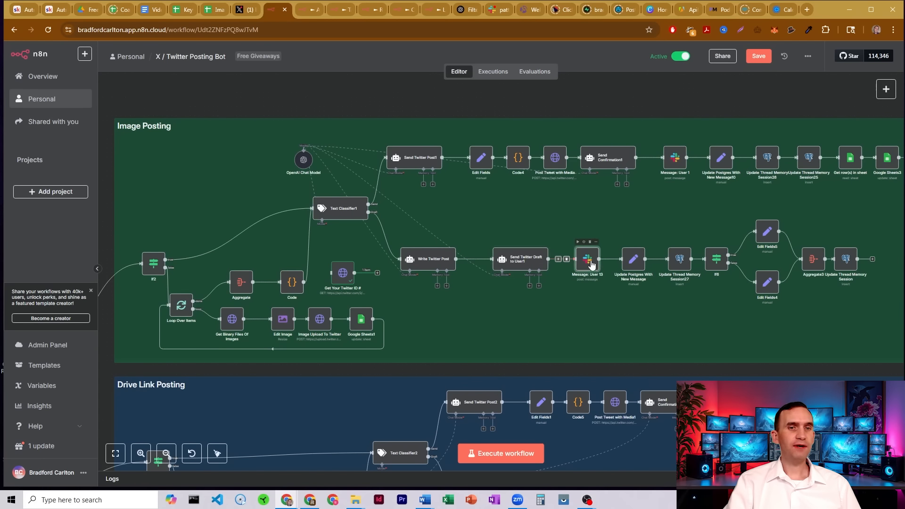
Open Update Postgres With New Message and examine its field mappings, including images_ts, against the Image Links sheet.
click(637, 261)
double_click(637, 258)
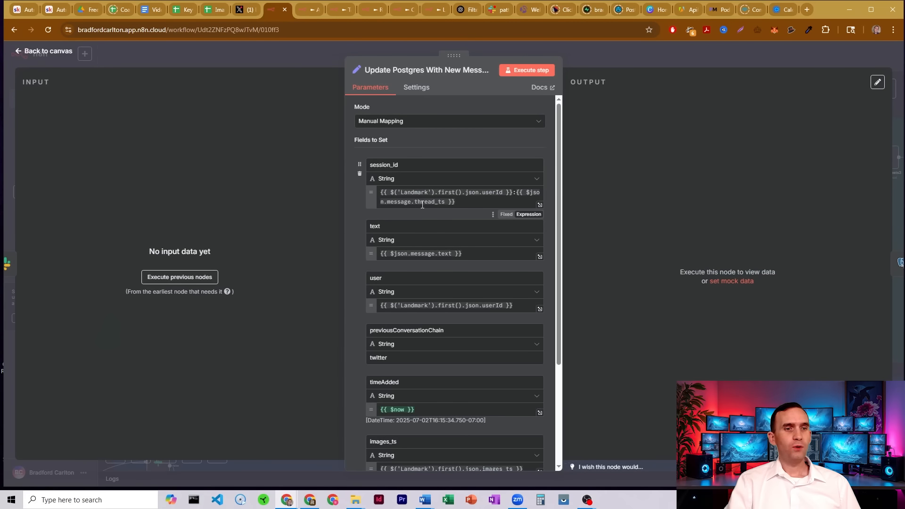
scroll(460, 253, down, 2)
scroll(460, 253, down, 2)
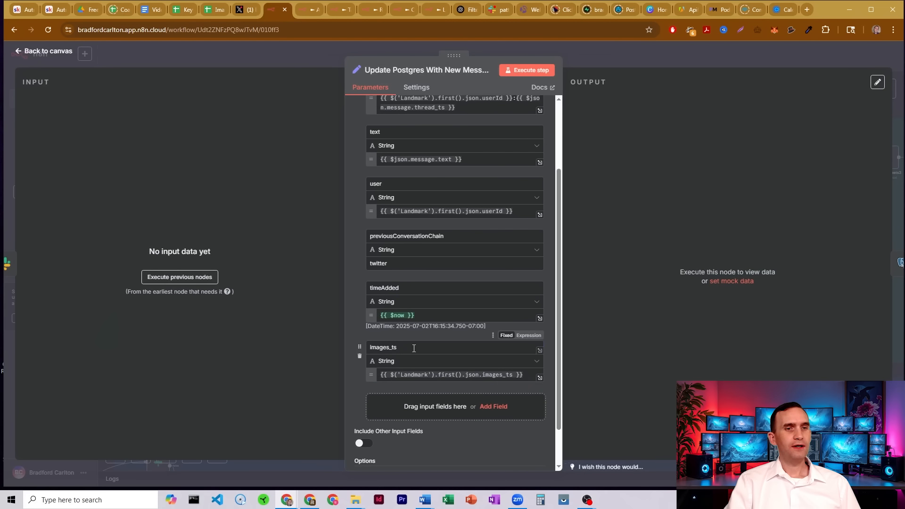
drag(397, 347, 375, 346)
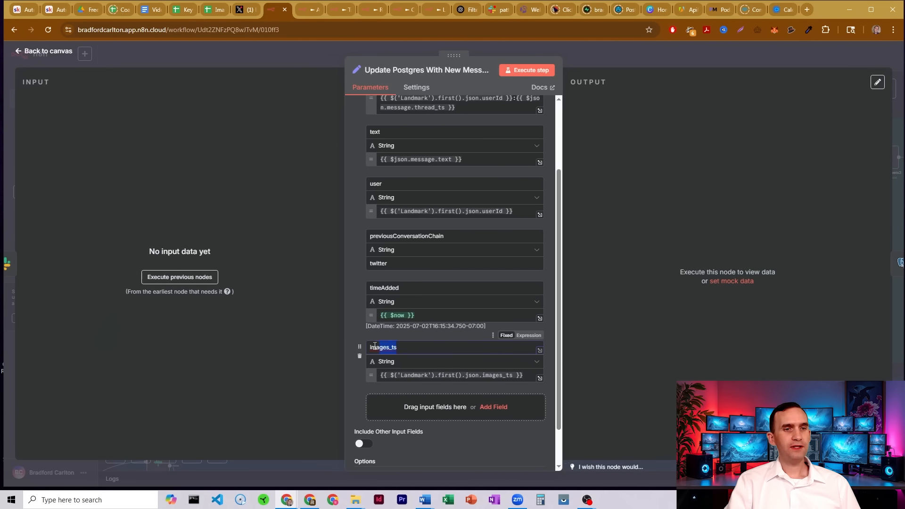
click(415, 338)
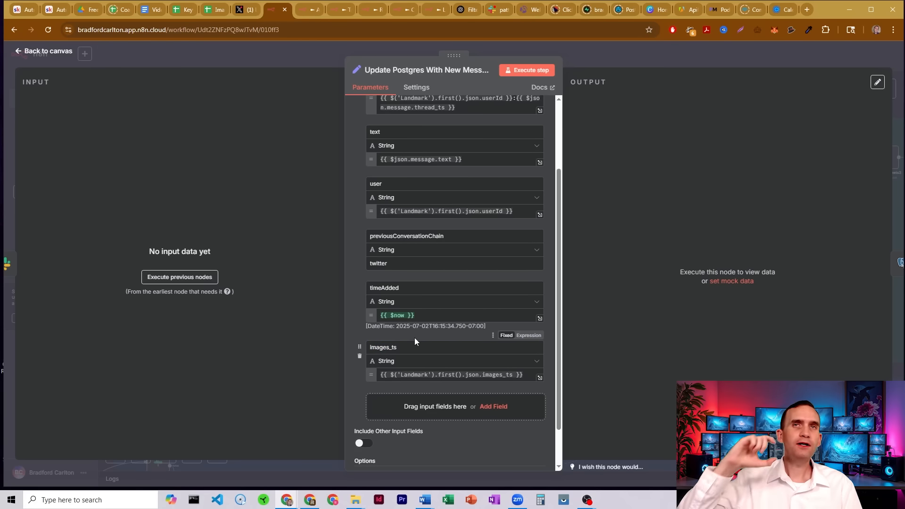
click(213, 11)
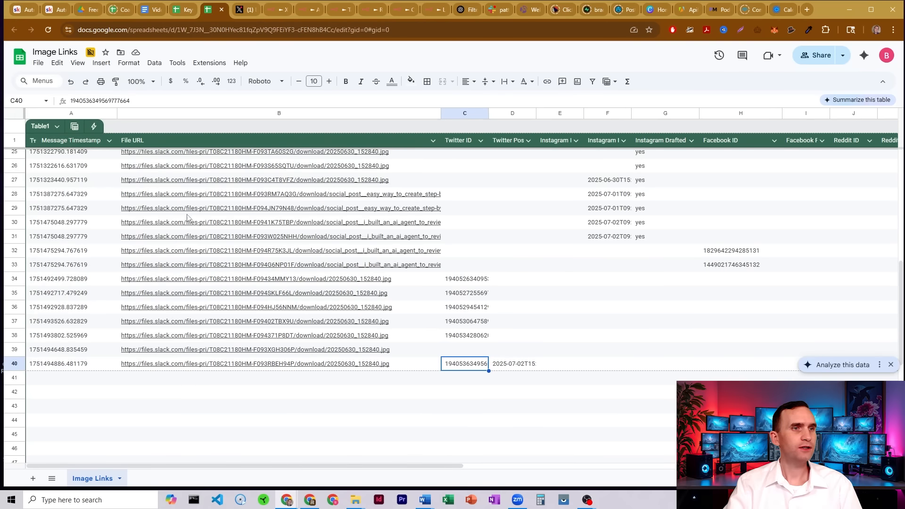
click(278, 9)
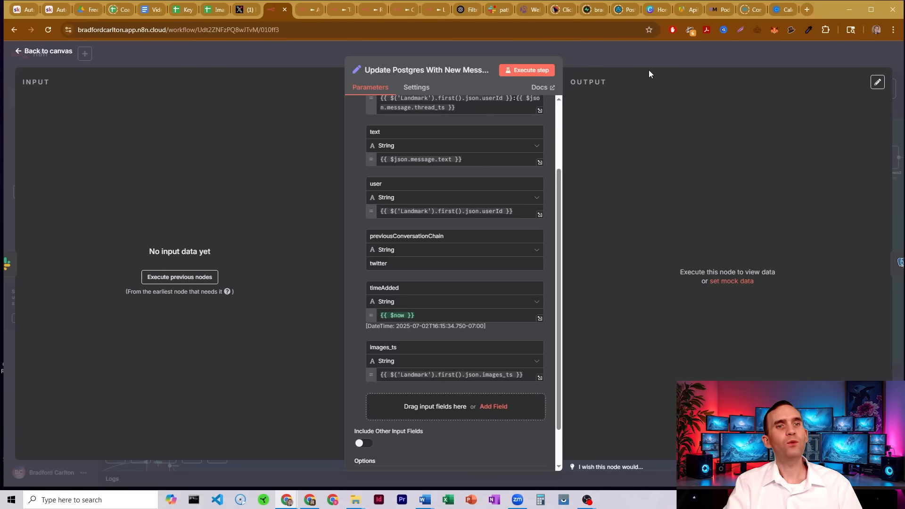
click(580, 54)
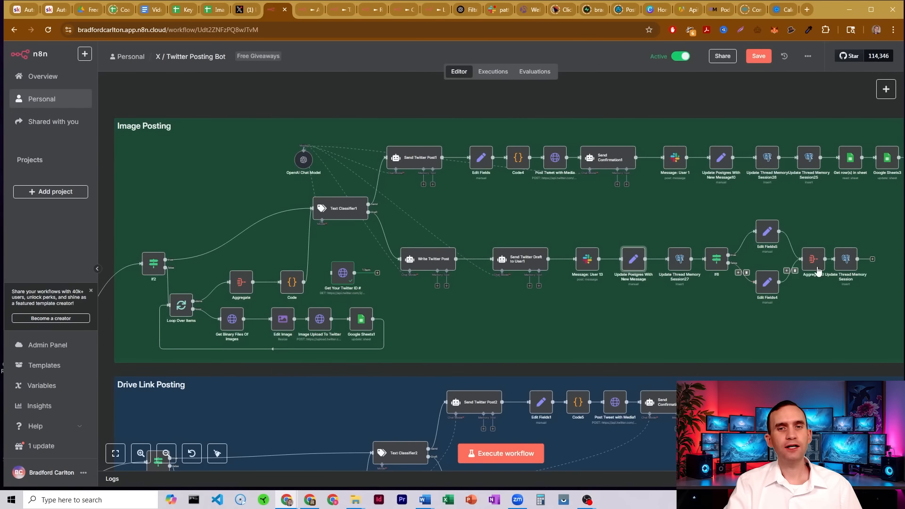
Open the Update Thread Memory Session expression and examine its images_ts and twitter_image_ids entries.
double_click(845, 258)
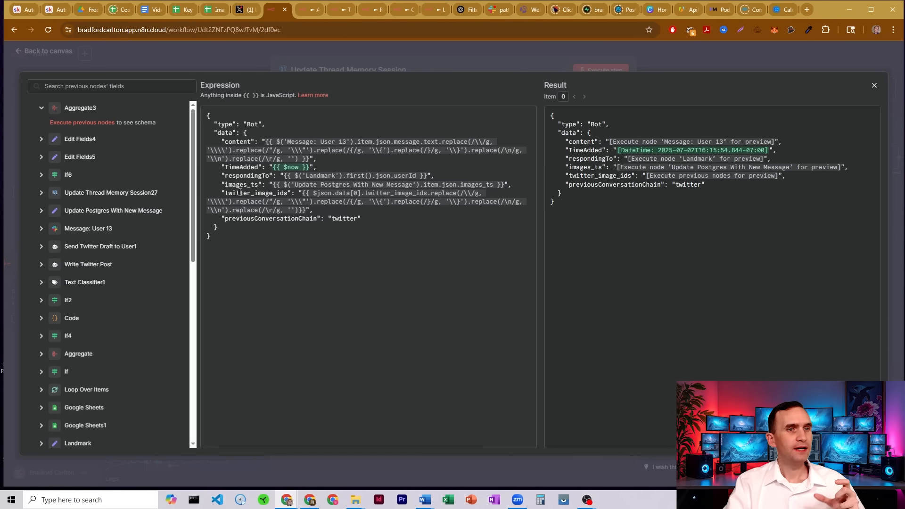
drag(255, 182, 520, 185)
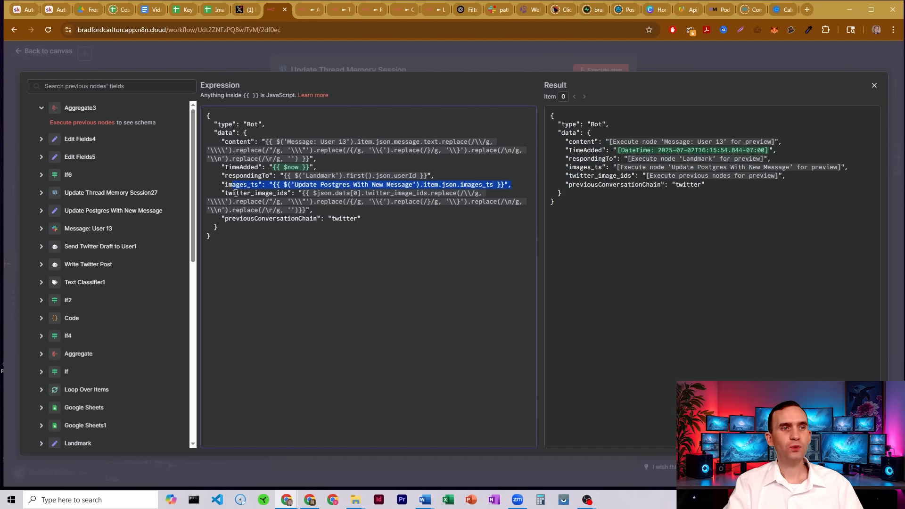
drag(236, 194, 485, 214)
click(329, 218)
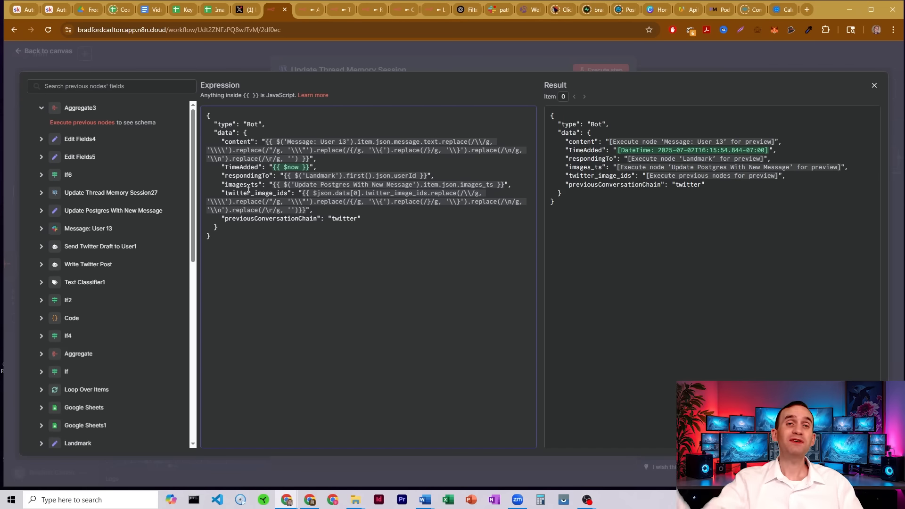
click(674, 62)
click(236, 58)
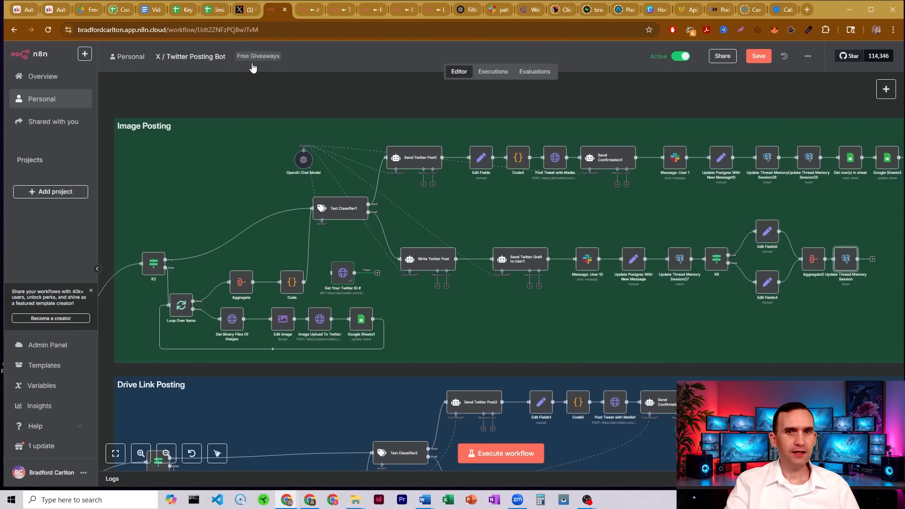
Survey the Drive Link and text posting branches, then open the Send Twitter Post1 agent.
drag(615, 93, 567, 98)
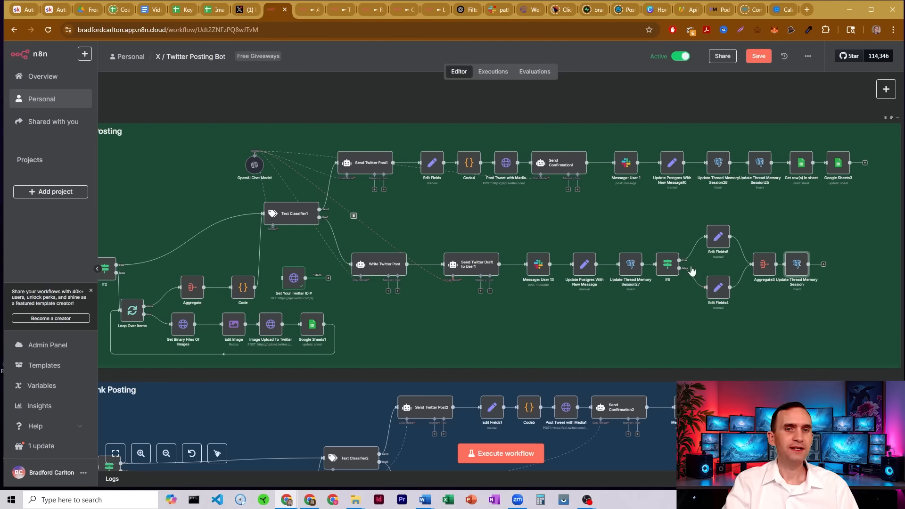
scroll(685, 278, down, 5)
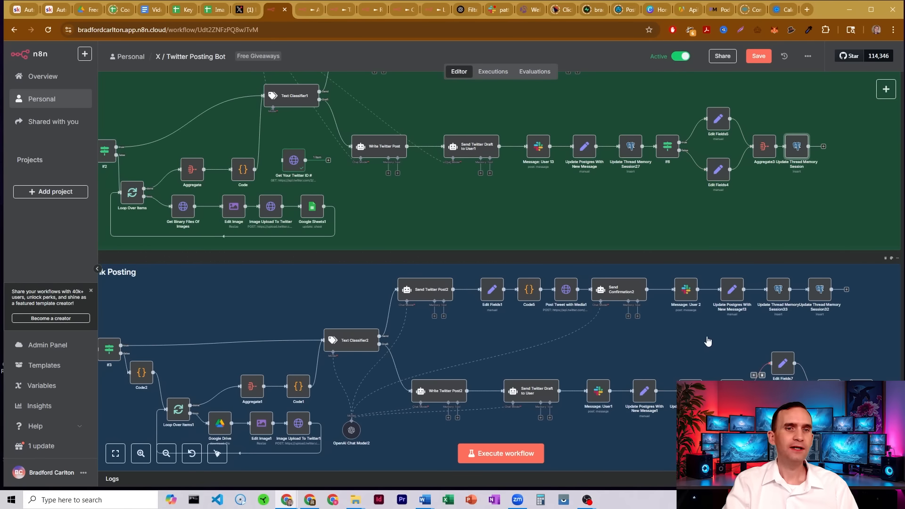
scroll(646, 232, down, 8)
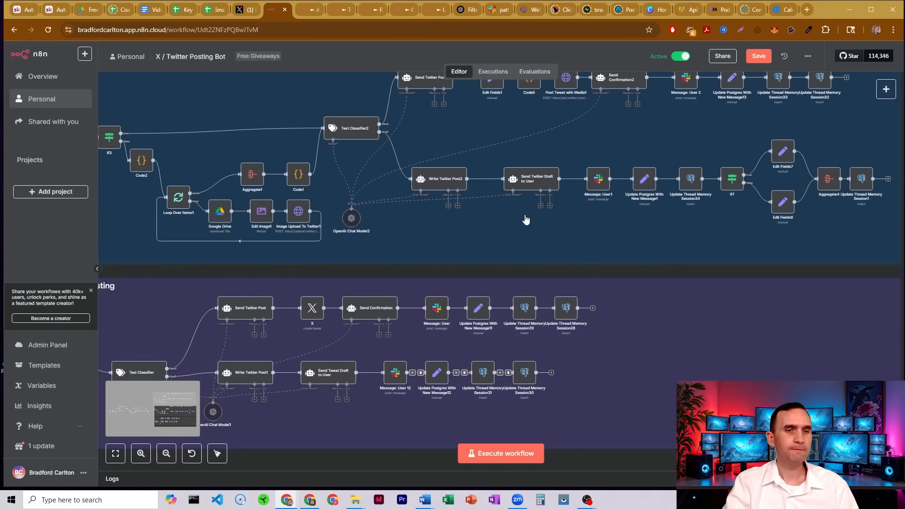
scroll(480, 191, up, 12)
scroll(345, 178, up, 1)
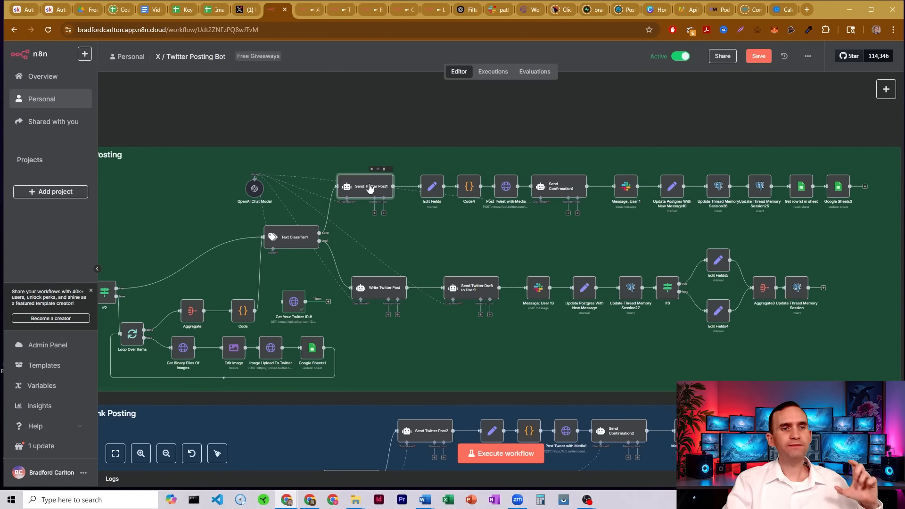
double_click(370, 188)
click(588, 59)
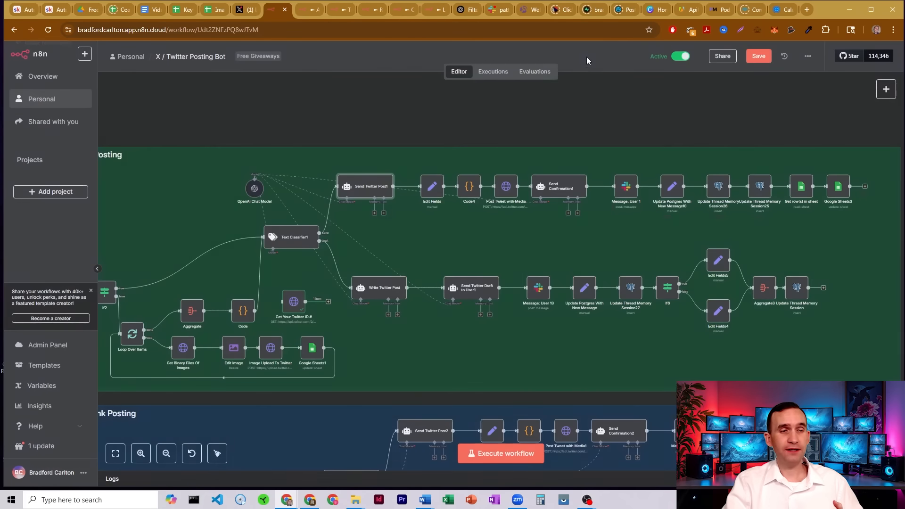
Open Edit Fields and examine its tweet and media_ids mappings, including the twitter_image_ids expression.
double_click(434, 186)
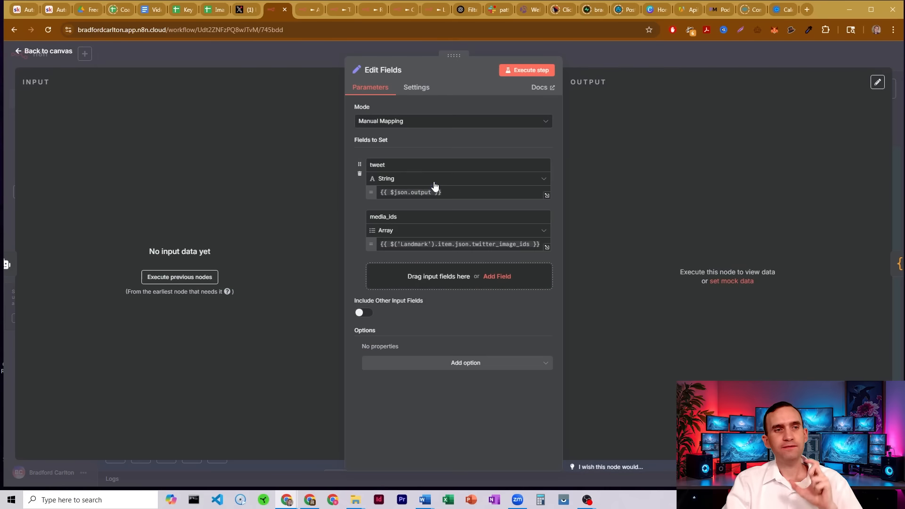
double_click(378, 163)
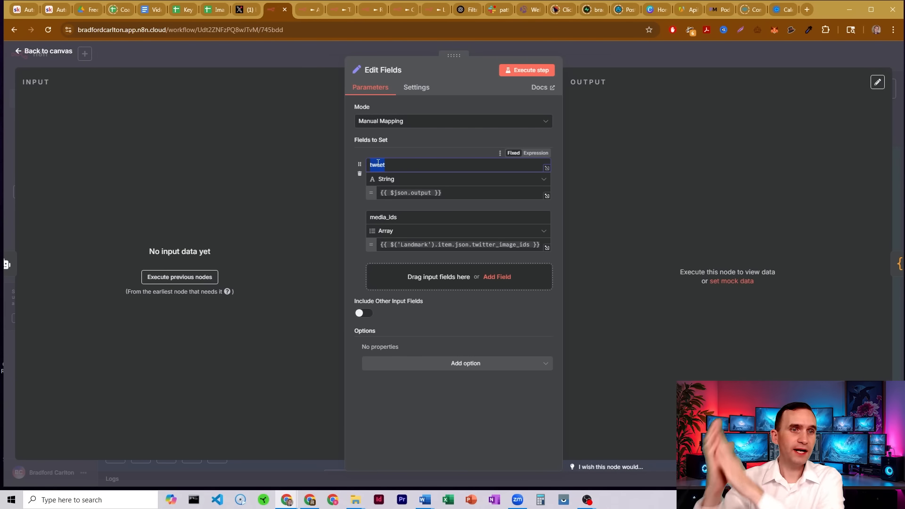
click(394, 218)
double_click(395, 218)
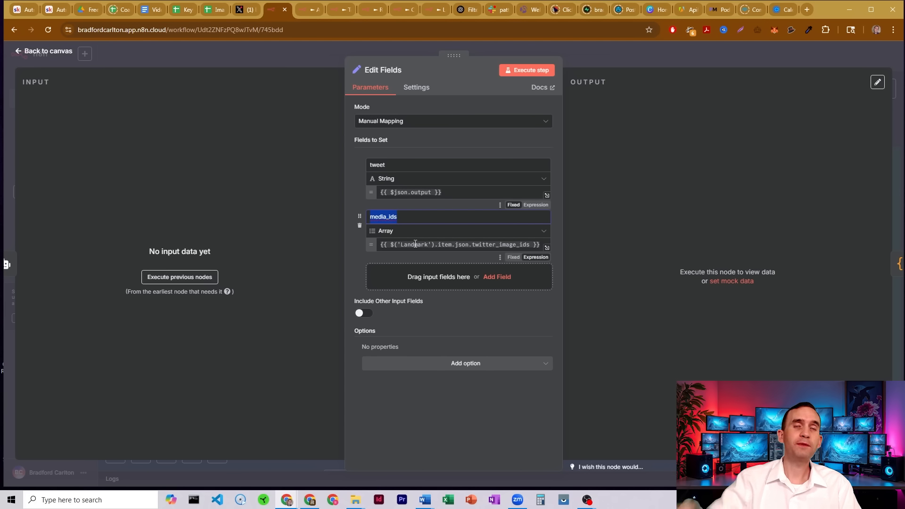
mouse_move(415, 244)
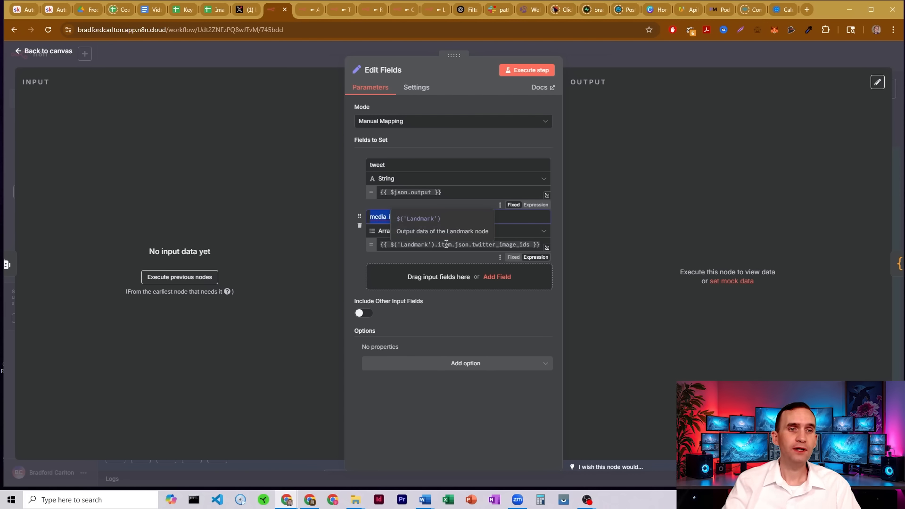
drag(472, 241, 522, 242)
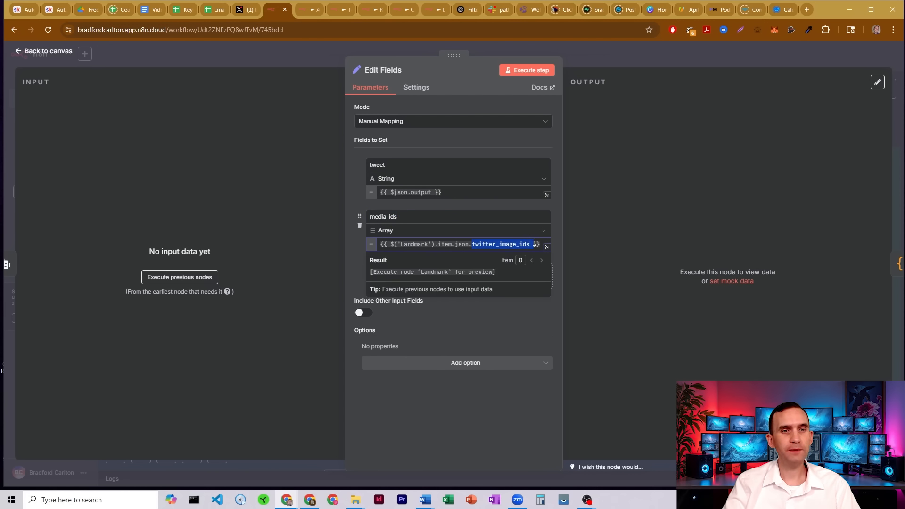
click(578, 52)
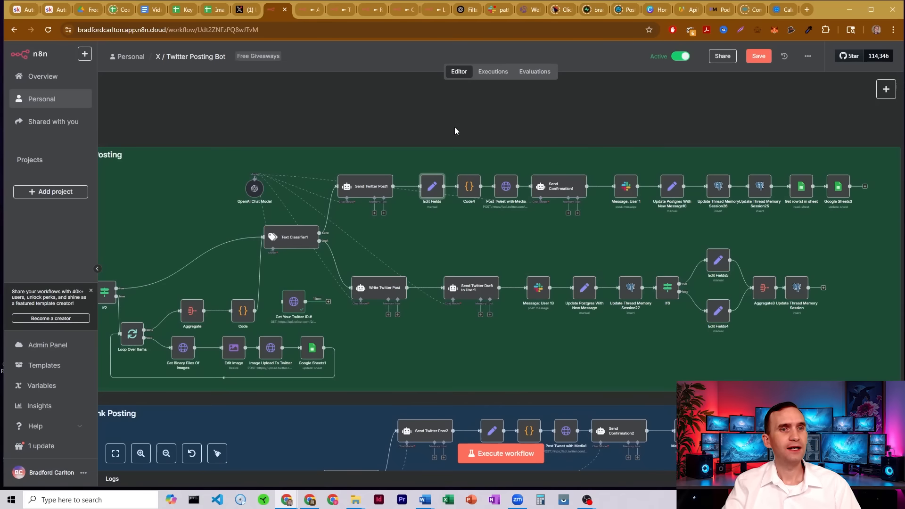
Open the Code4 node and examine its JavaScript that parses the media_ids.
double_click(472, 189)
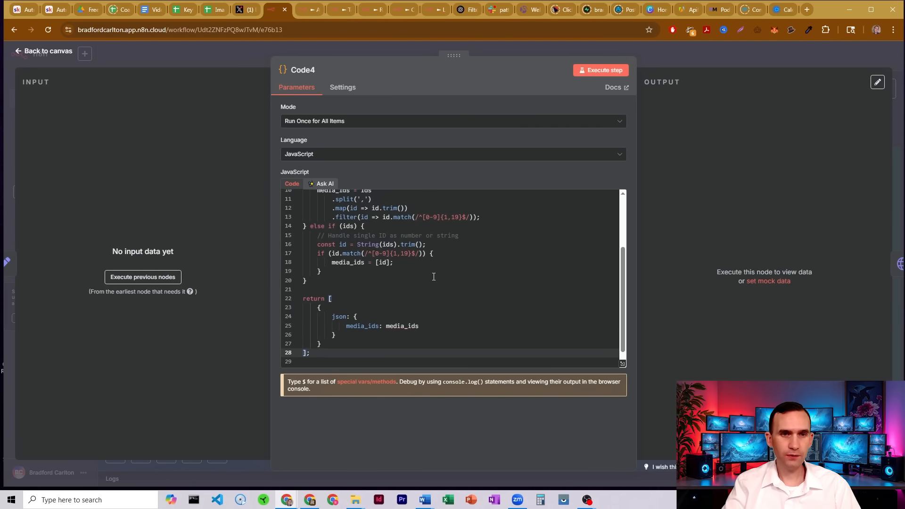
scroll(468, 260, up, 3)
scroll(480, 261, down, 3)
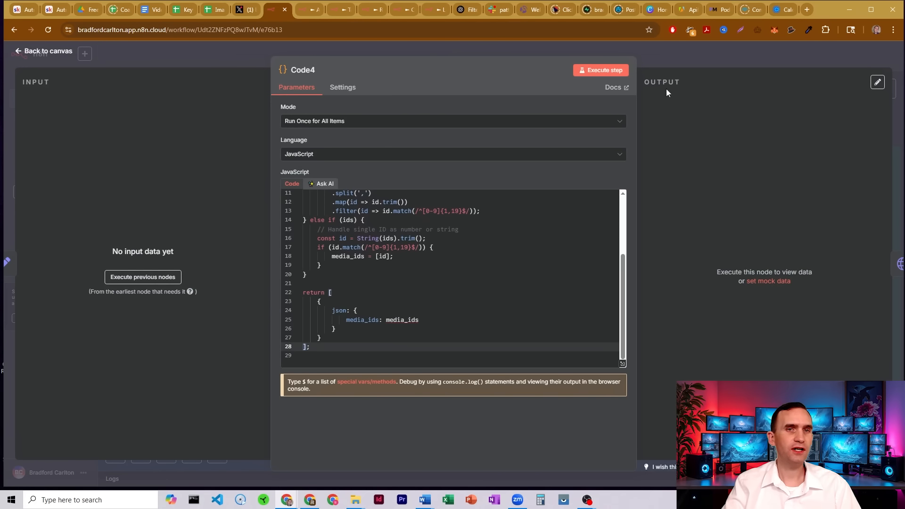
click(664, 50)
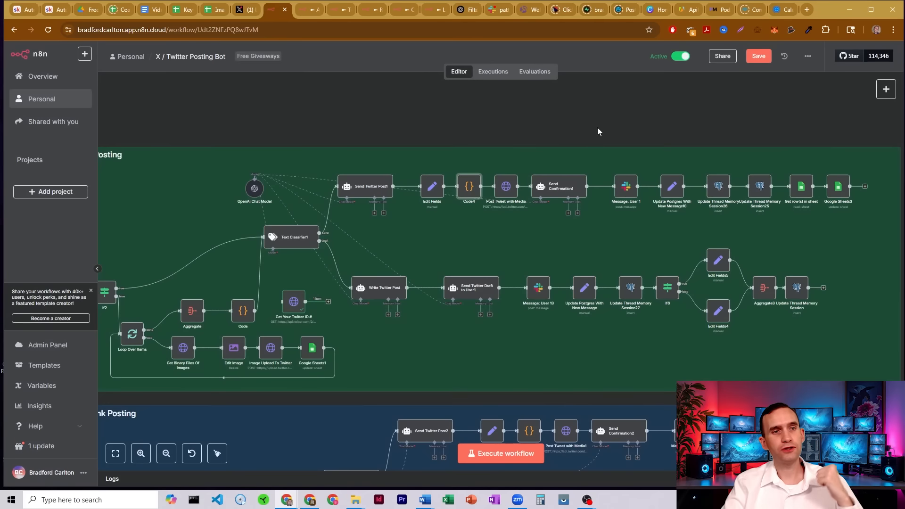
Open Post Tweet with Media and examine its request settings and JSON body, including the text and media_ids expressions.
double_click(506, 192)
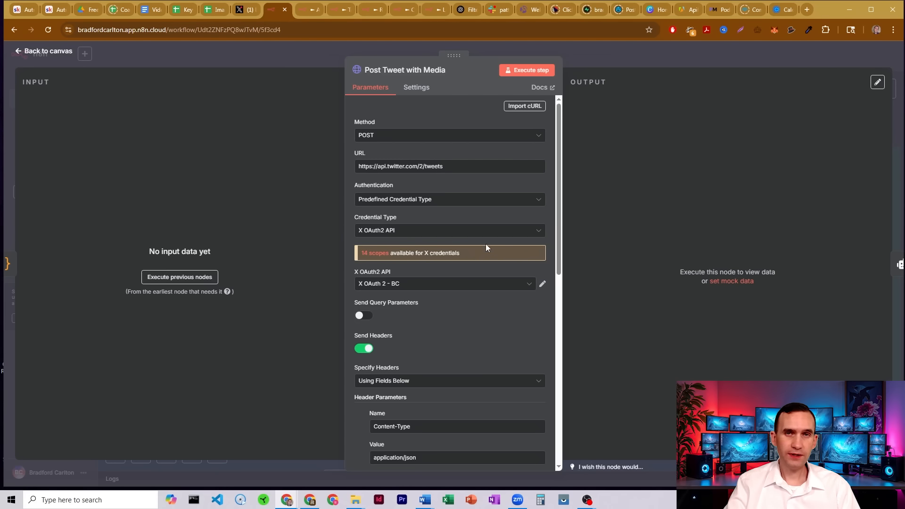
scroll(462, 181, down, 5)
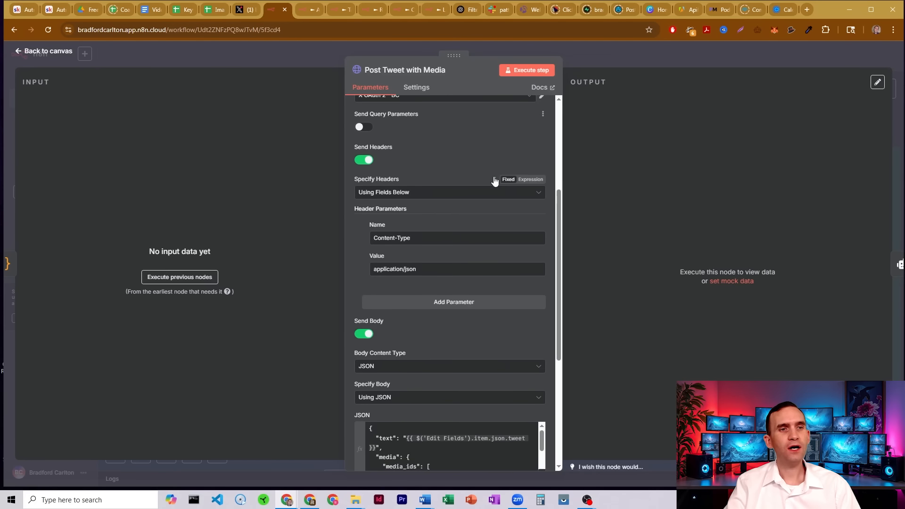
scroll(411, 172, down, 2)
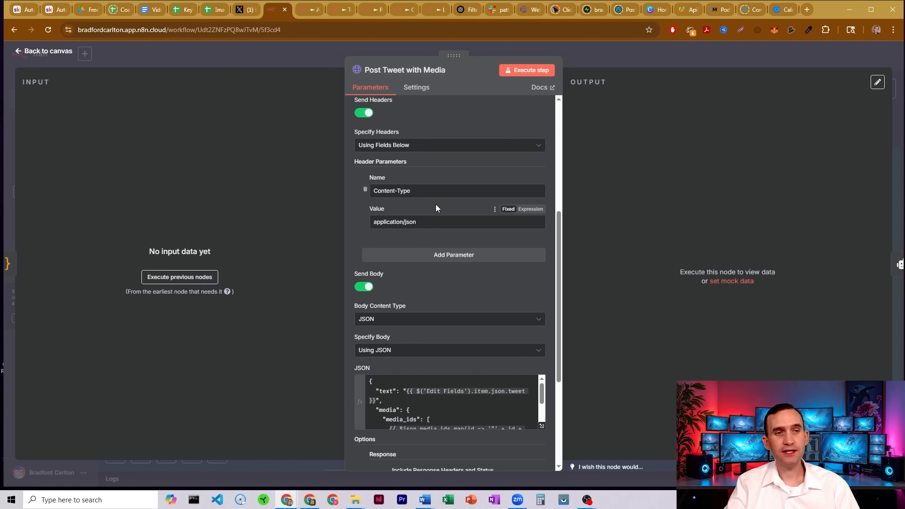
scroll(439, 202, down, 3)
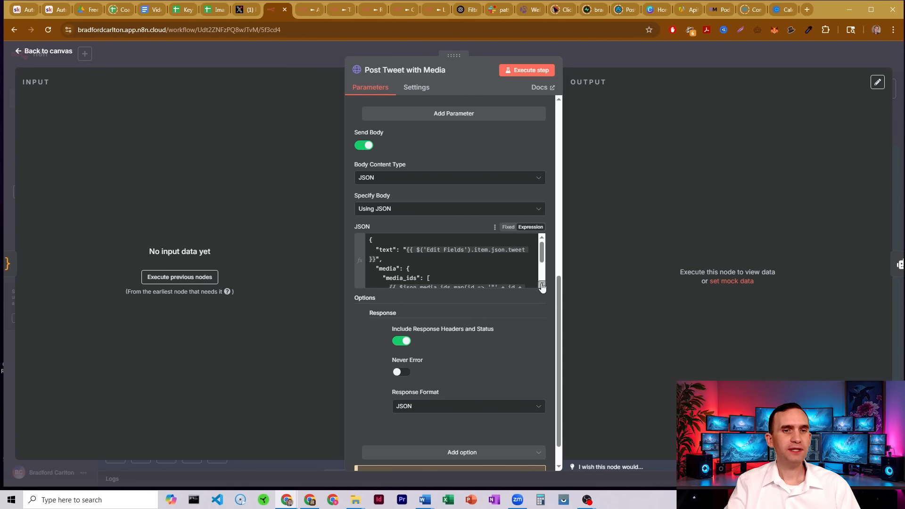
scroll(507, 261, down, 2)
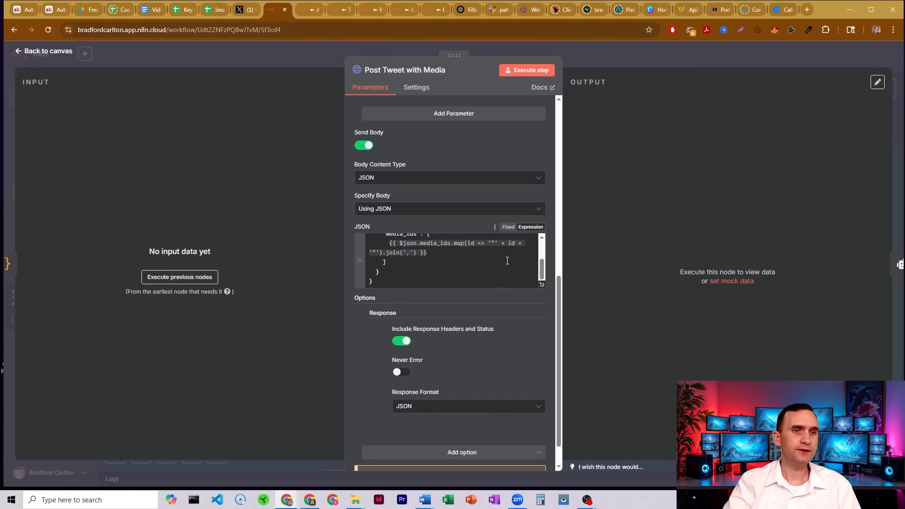
scroll(507, 260, up, 3)
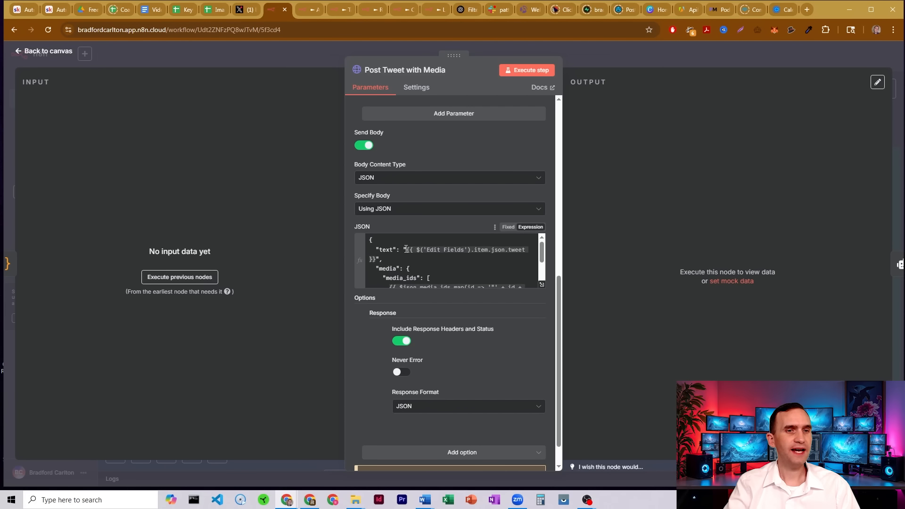
drag(406, 249, 382, 258)
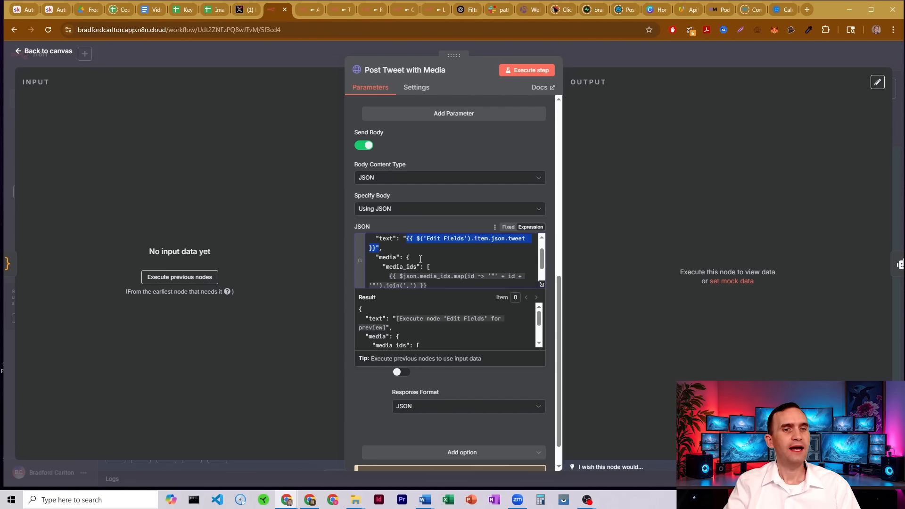
scroll(396, 263, down, 2)
scroll(391, 271, up, 2)
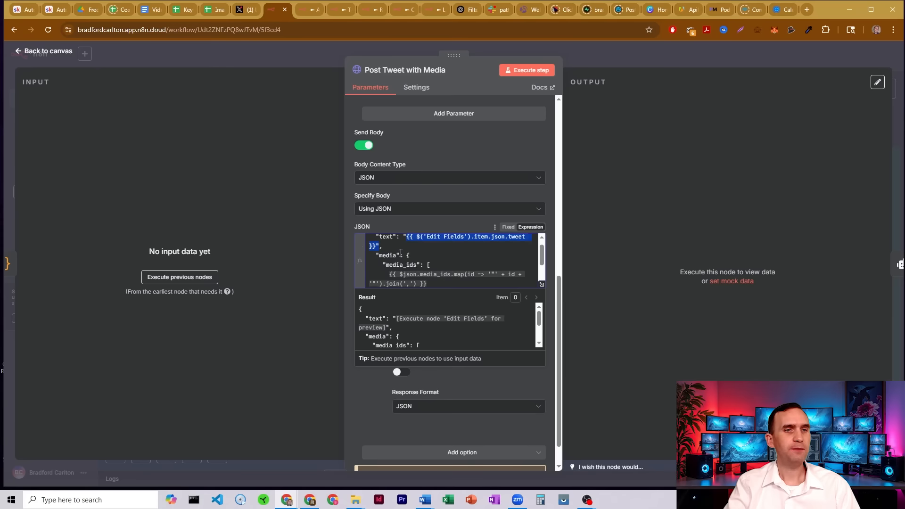
click(387, 277)
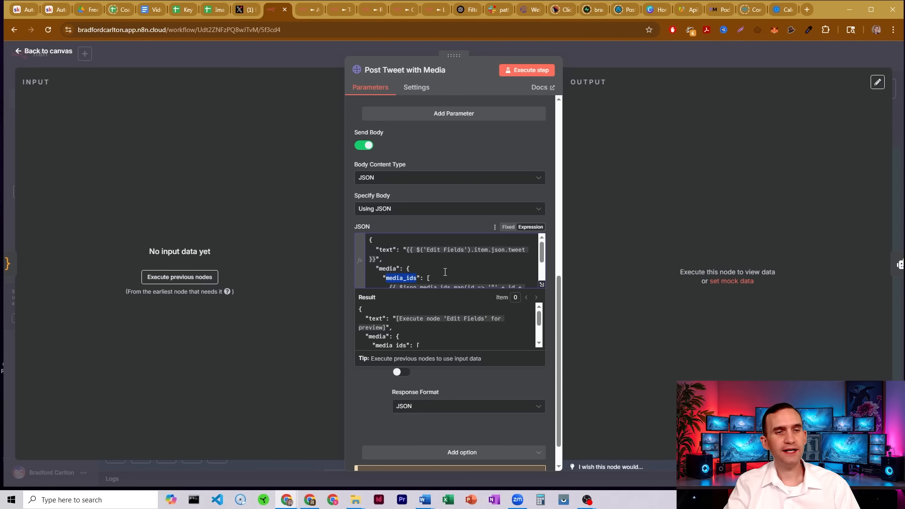
scroll(445, 272, down, 2)
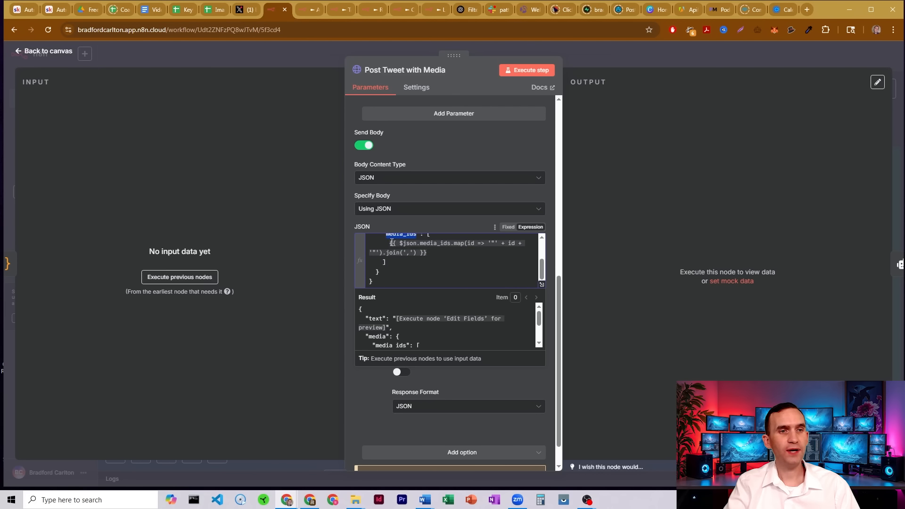
drag(390, 242, 430, 250)
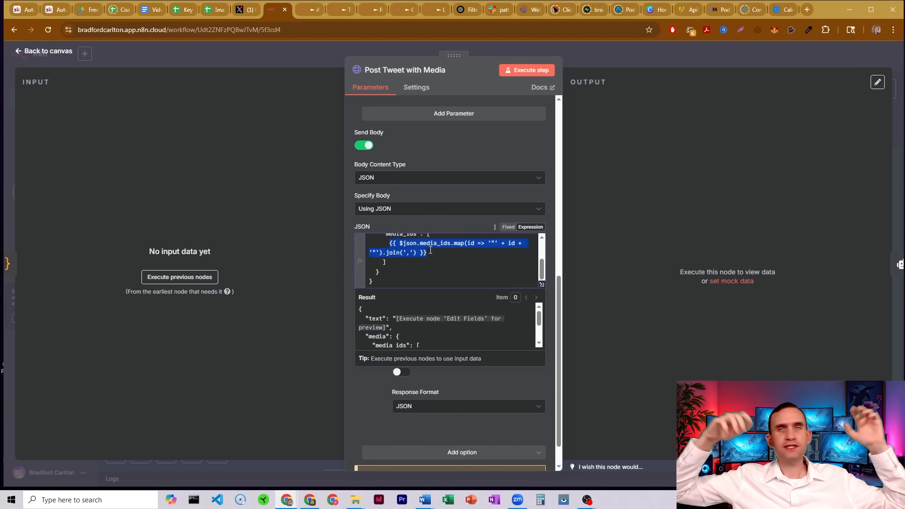
click(590, 56)
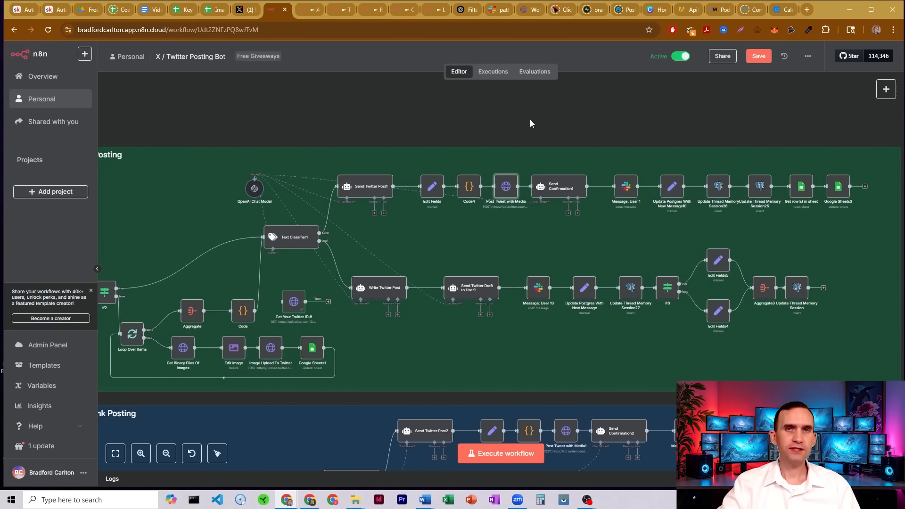
Trace the nodes after the tweet post and open Update Postgres With New Message10 to examine its field mappings.
click(567, 187)
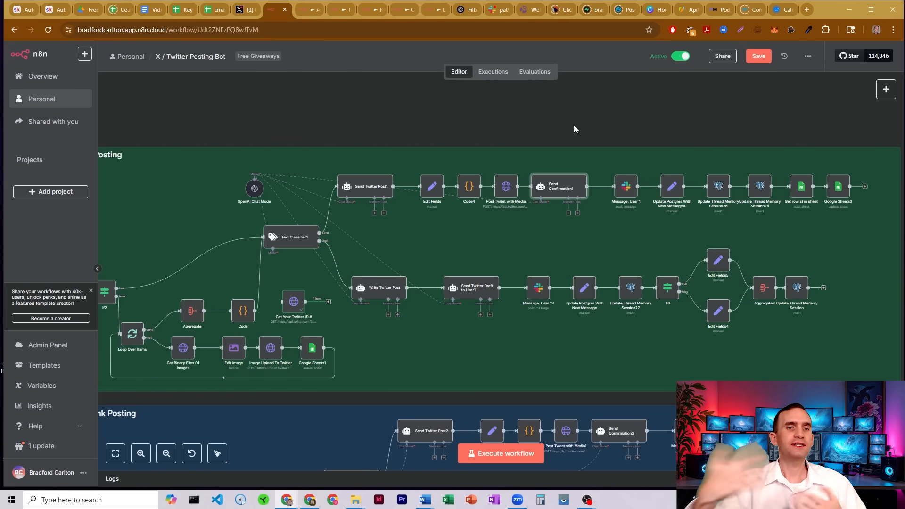
click(631, 190)
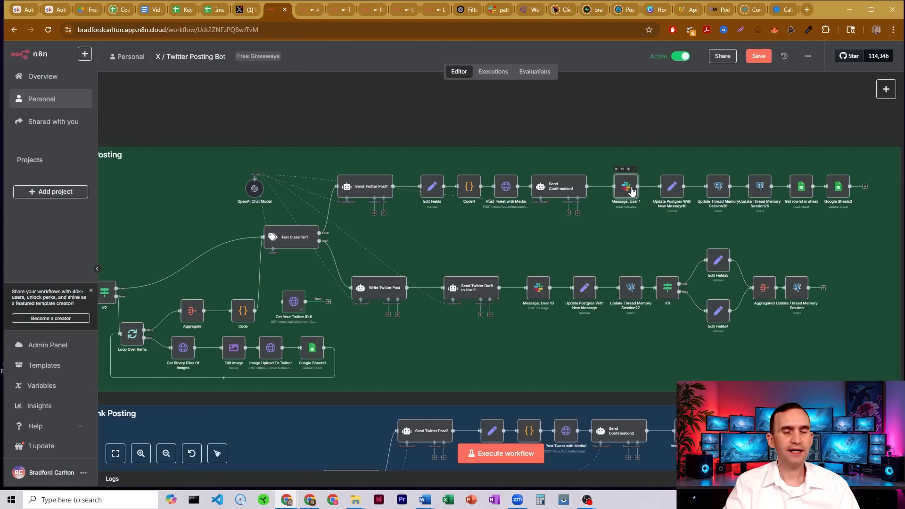
click(676, 186)
double_click(662, 193)
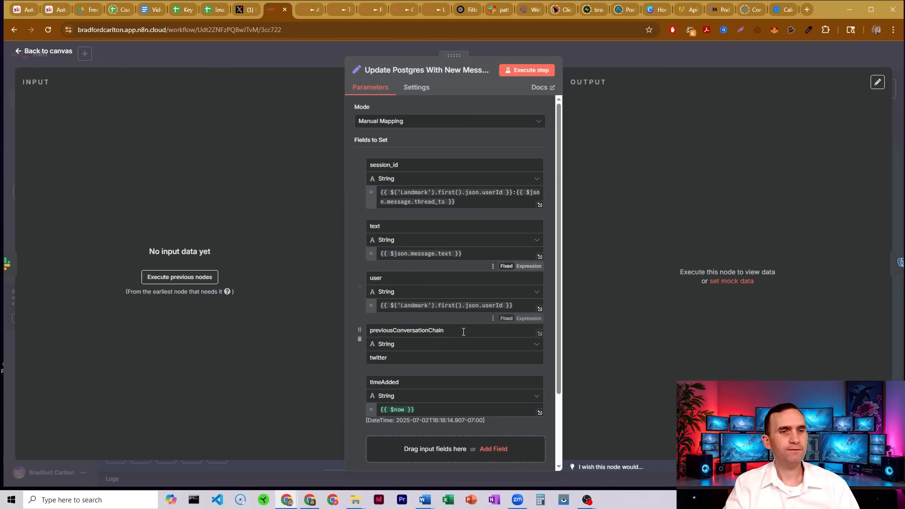
click(607, 46)
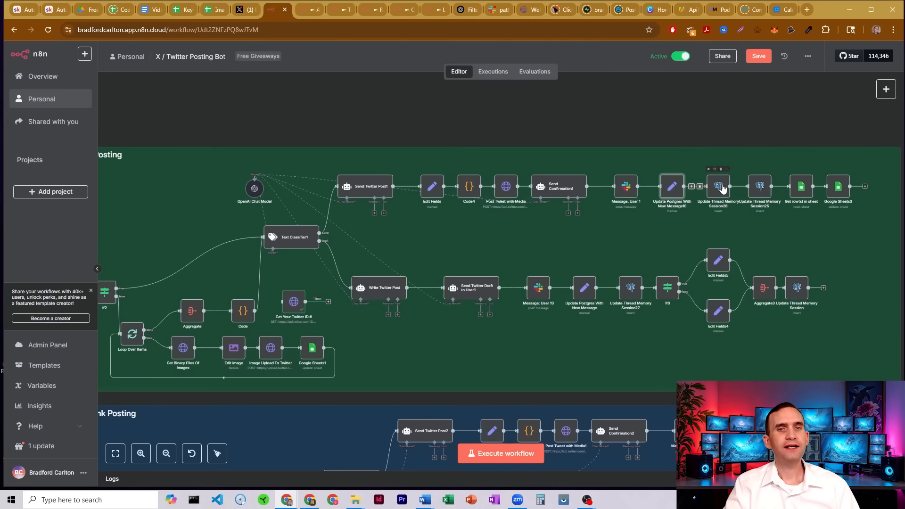
Open Update Thread Memory Session26 and examine its Postgres insert settings and message expression.
double_click(659, 185)
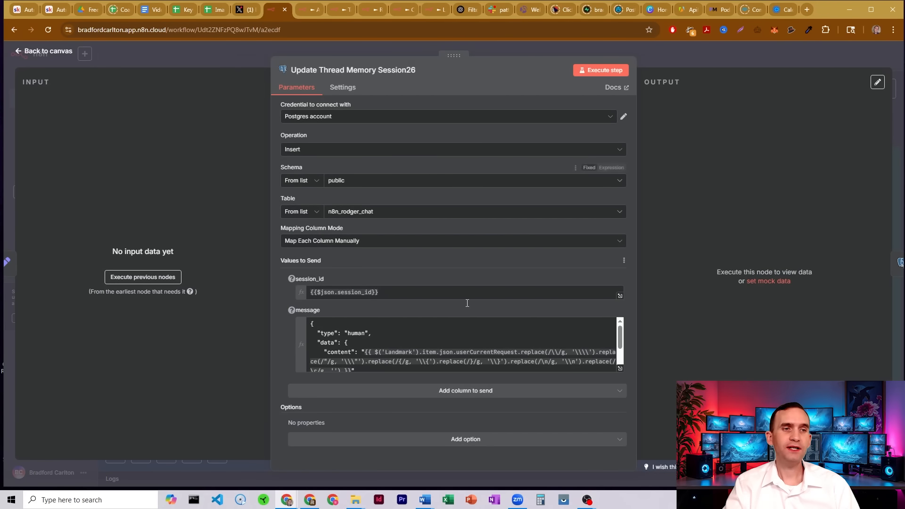
scroll(420, 321, down, 3)
scroll(420, 320, up, 3)
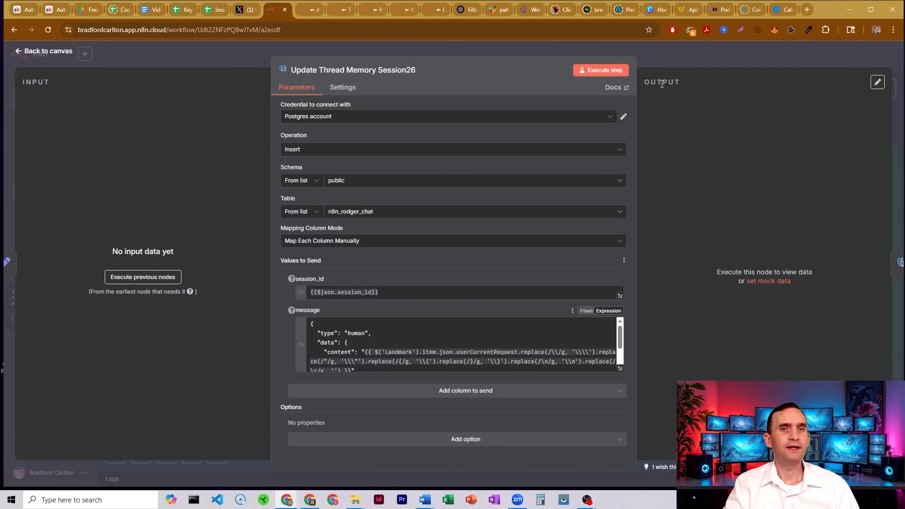
click(667, 49)
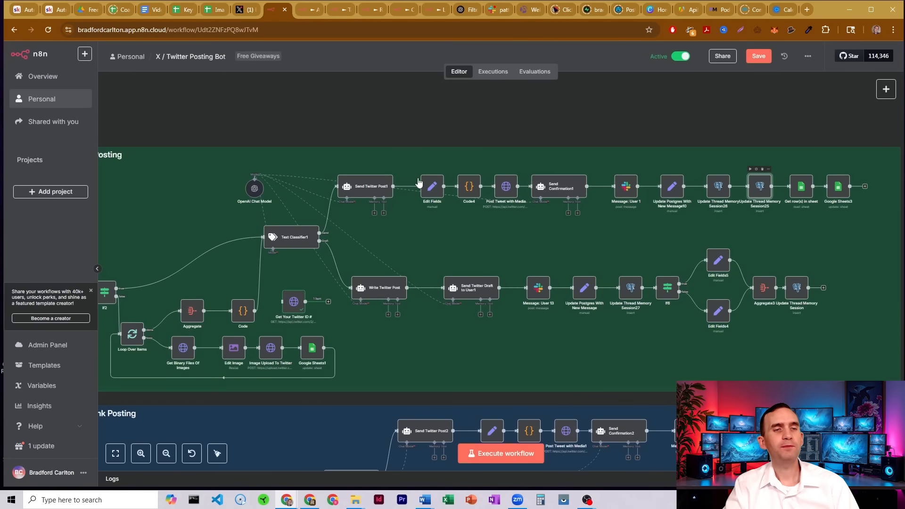
Open Update Thread Memory Session25 and examine its bot message expression.
double_click(760, 186)
scroll(440, 335, down, 2)
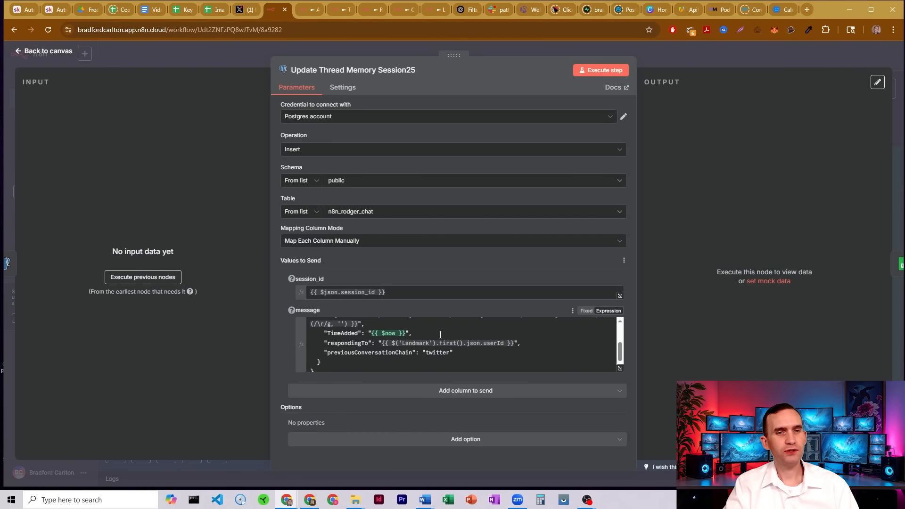
scroll(440, 335, up, 5)
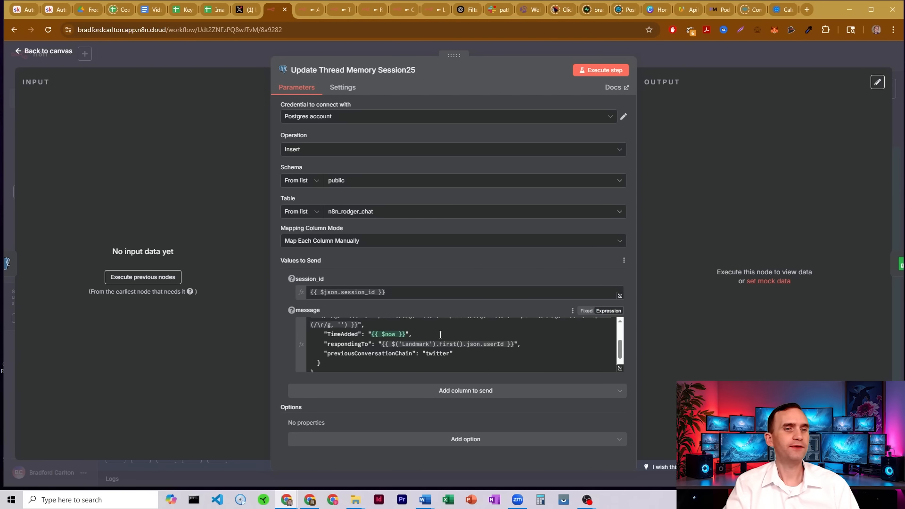
click(711, 54)
Open Get row(s) in sheet and compare its Message Timestamp filter expression with the Image Links spreadsheet rows.
drag(777, 122, 522, 132)
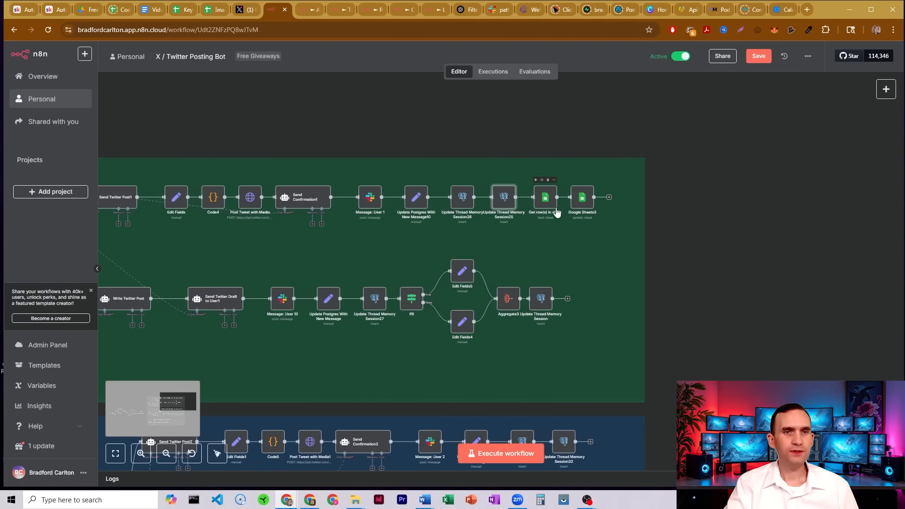
double_click(544, 198)
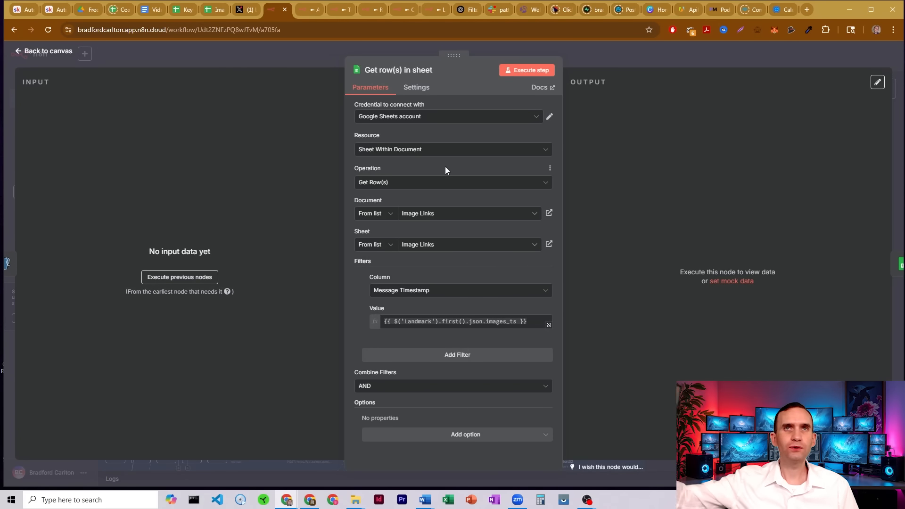
click(216, 10)
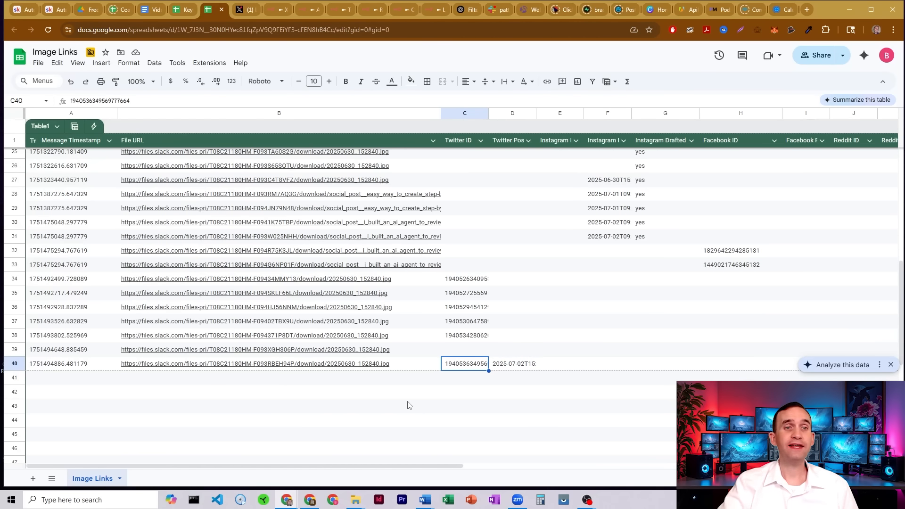
click(272, 10)
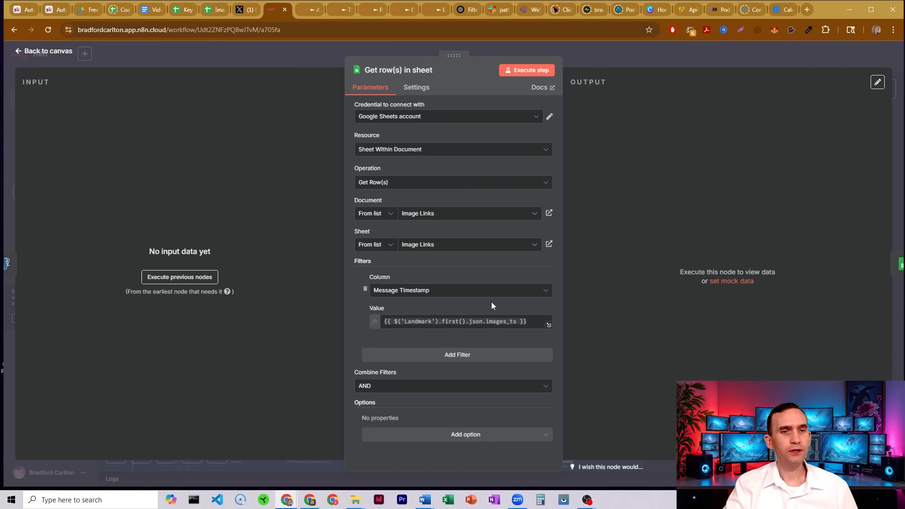
drag(527, 322, 388, 322)
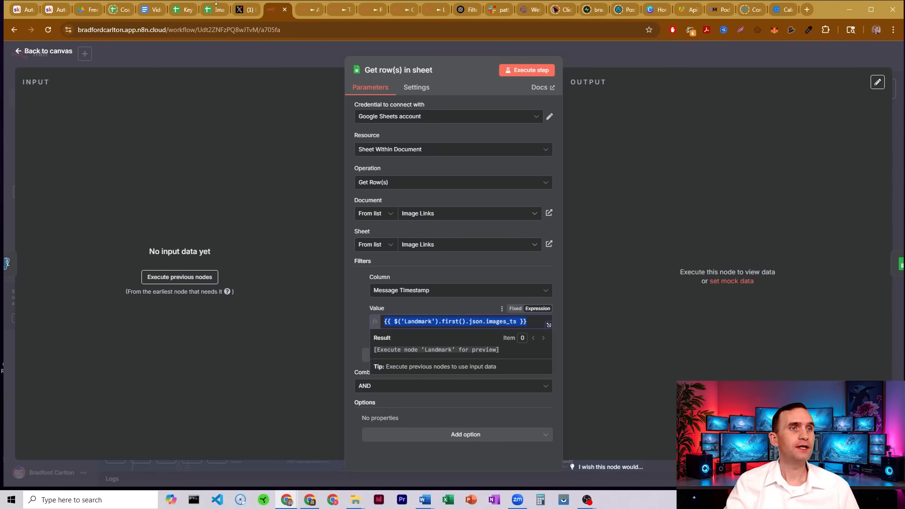
click(214, 9)
click(65, 366)
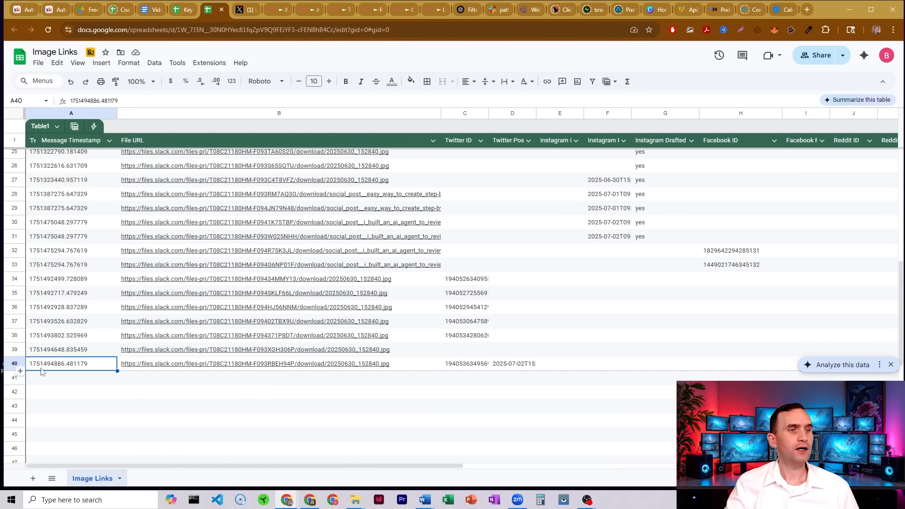
drag(62, 370, 74, 394)
click(277, 10)
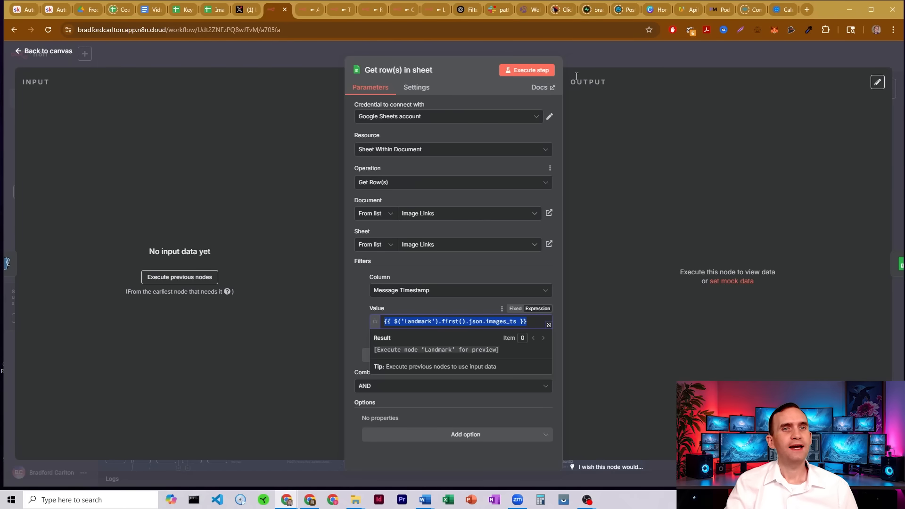
click(587, 52)
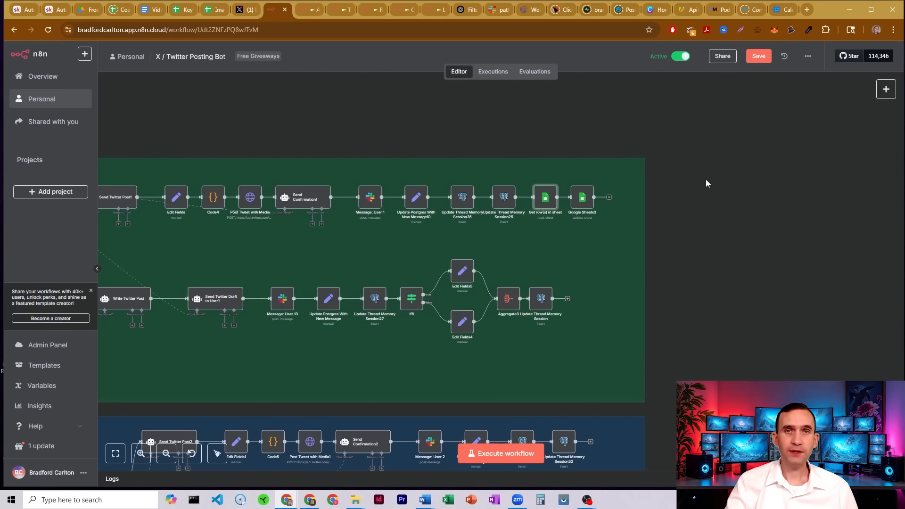
Open the Google Sheets3 node and examine its Update Row settings and the Twitter Posted? expression.
click(582, 203)
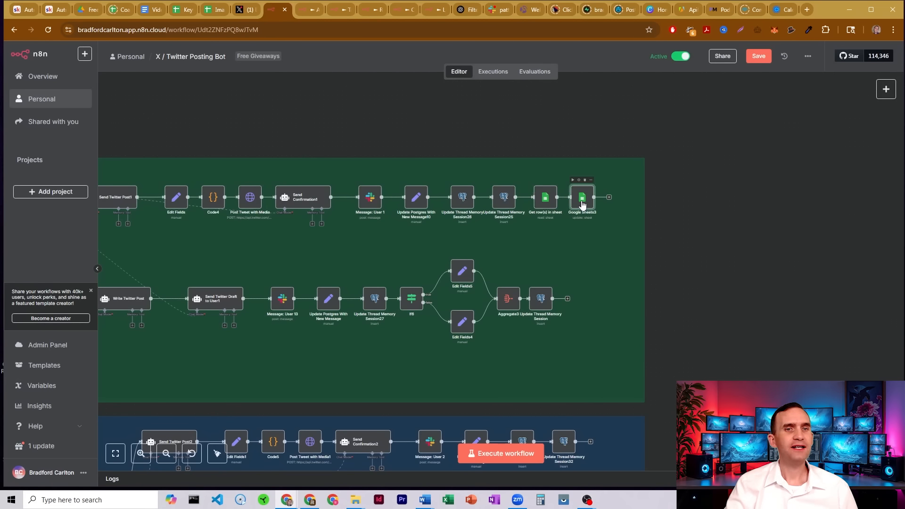
double_click(583, 203)
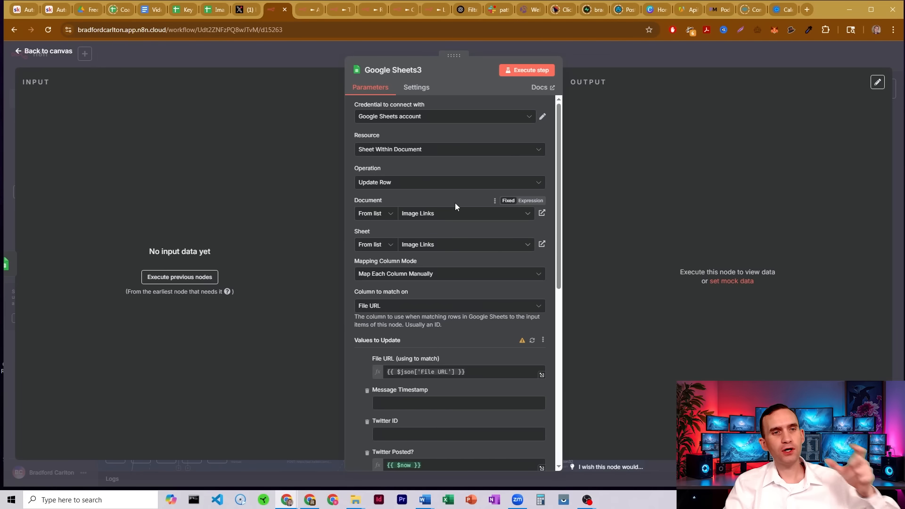
scroll(455, 206, down, 1)
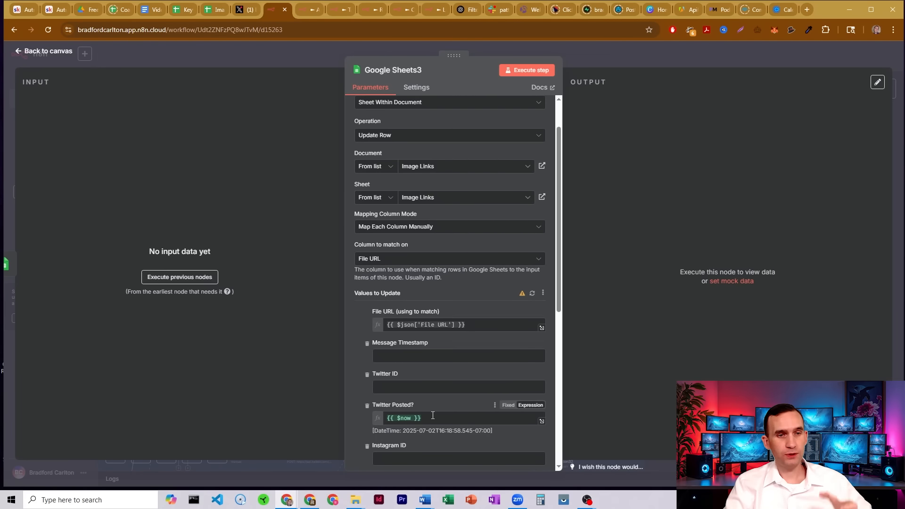
drag(432, 417, 390, 415)
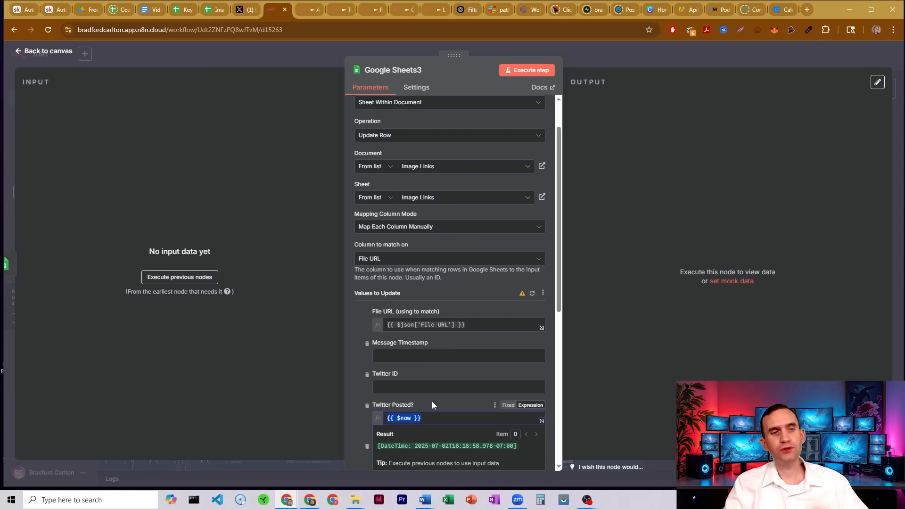
Switch to the Image Links spreadsheet, inspect the Twitter Posted column value in row 40, and return to the workflow.
click(213, 10)
click(515, 141)
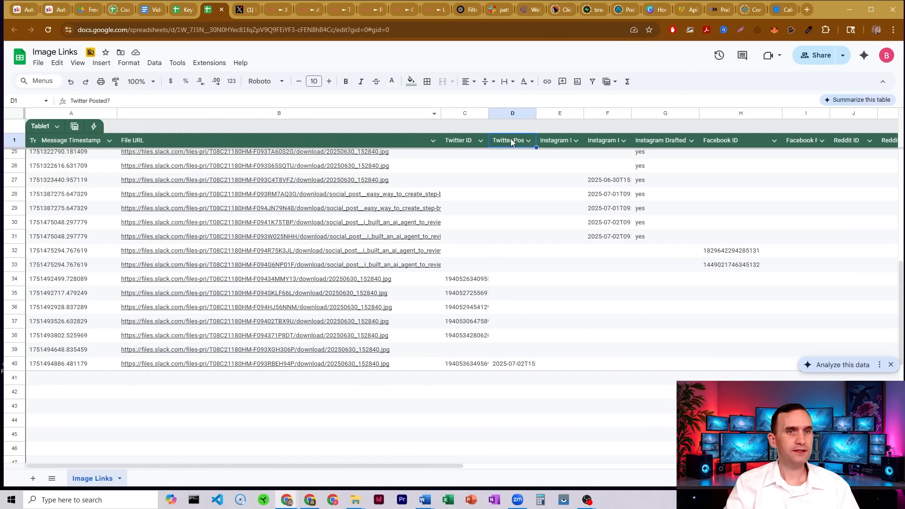
click(512, 114)
click(515, 364)
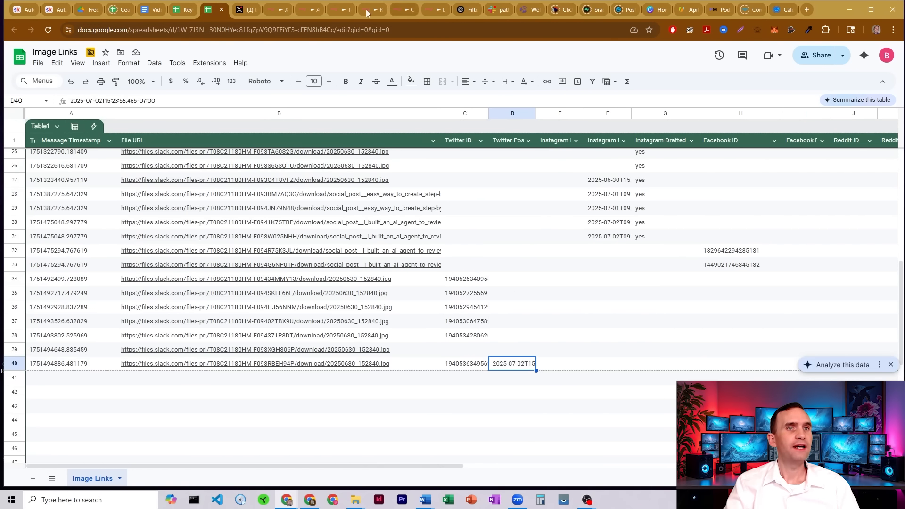
click(277, 9)
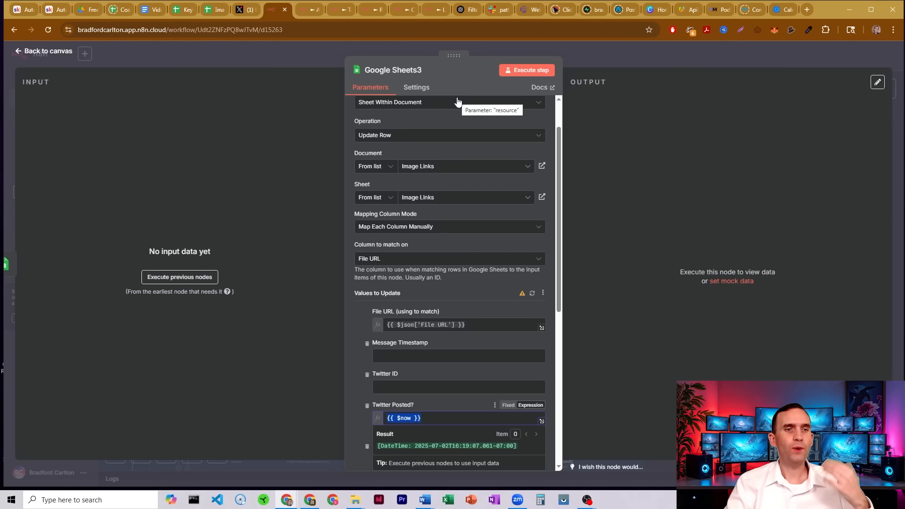
Close the node editor and zoom out to view the whole workflow with its three posting branches.
click(552, 224)
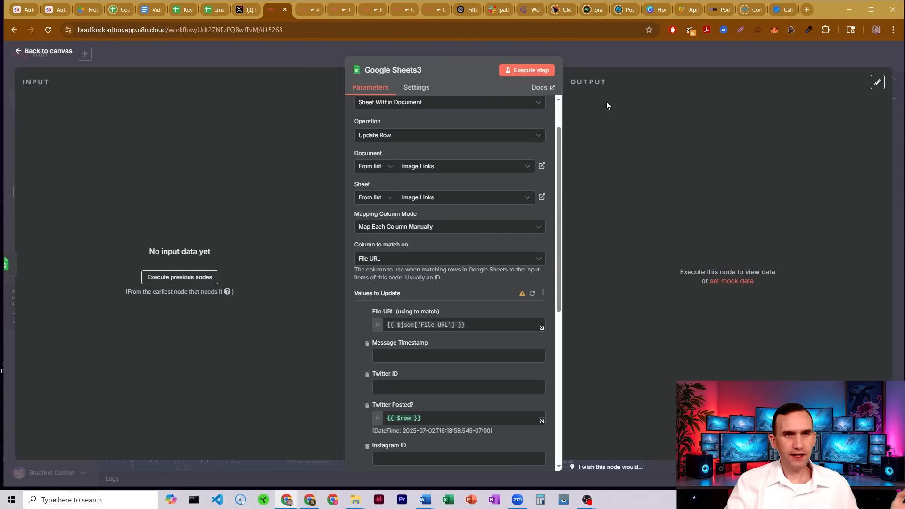
click(593, 59)
click(166, 453)
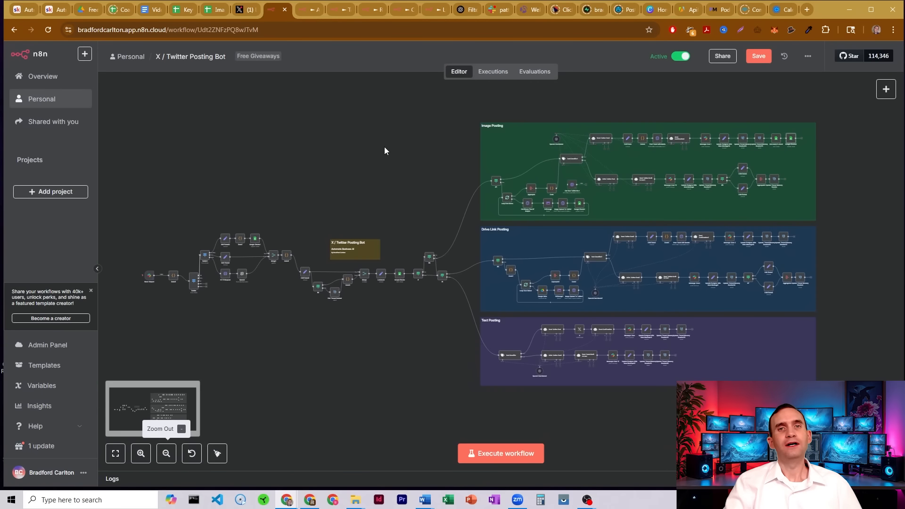